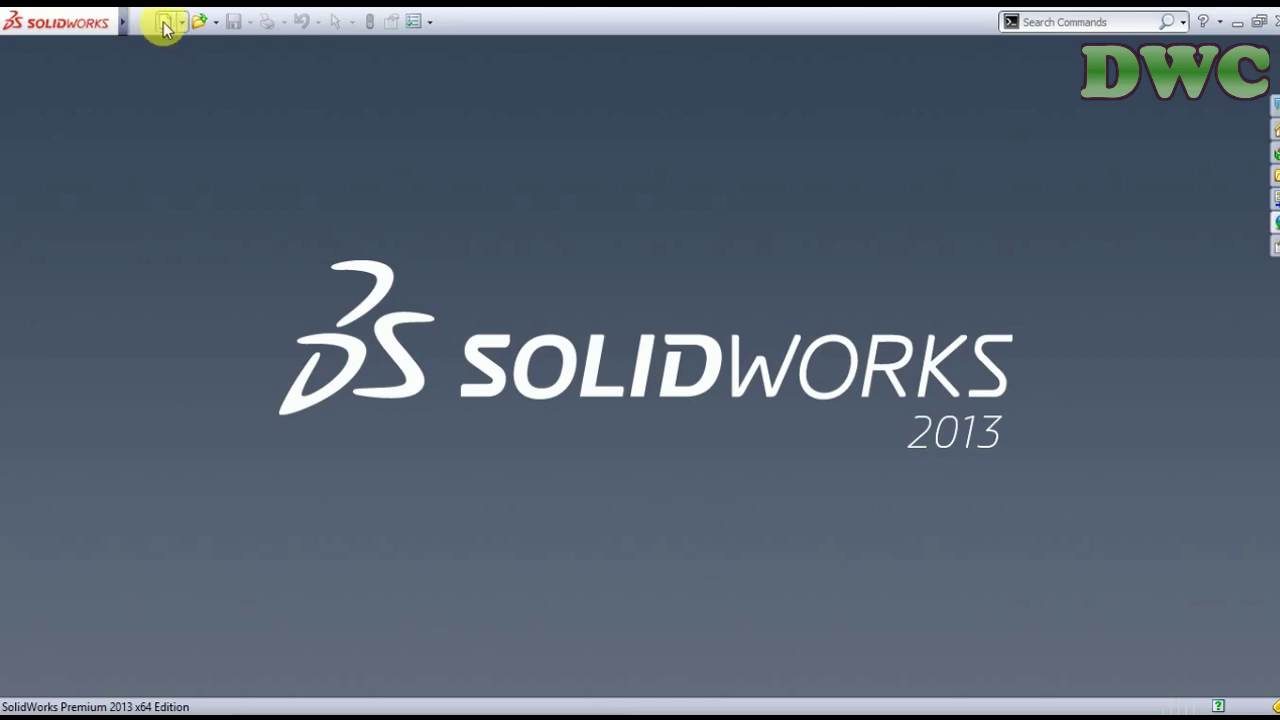
- Create a new blank Part document
{"action": "left_click", "coordinate": [165, 22]}
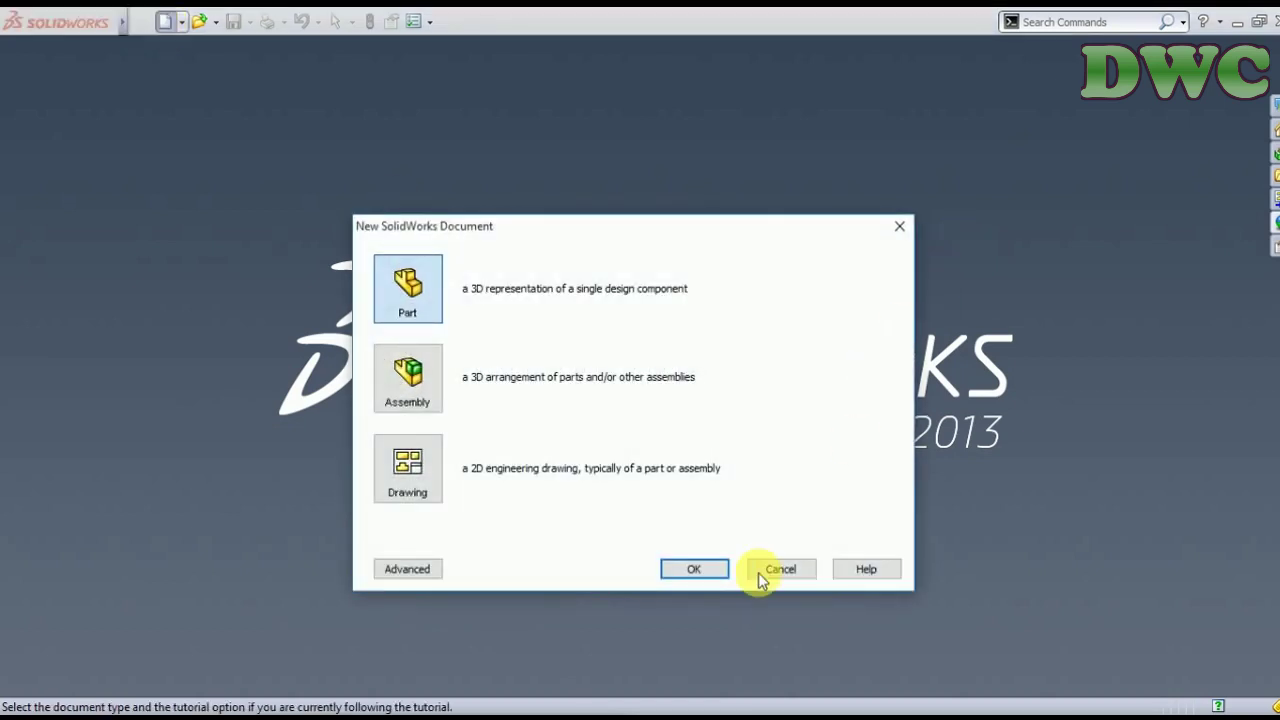
{"action": "left_click", "coordinate": [694, 572]}
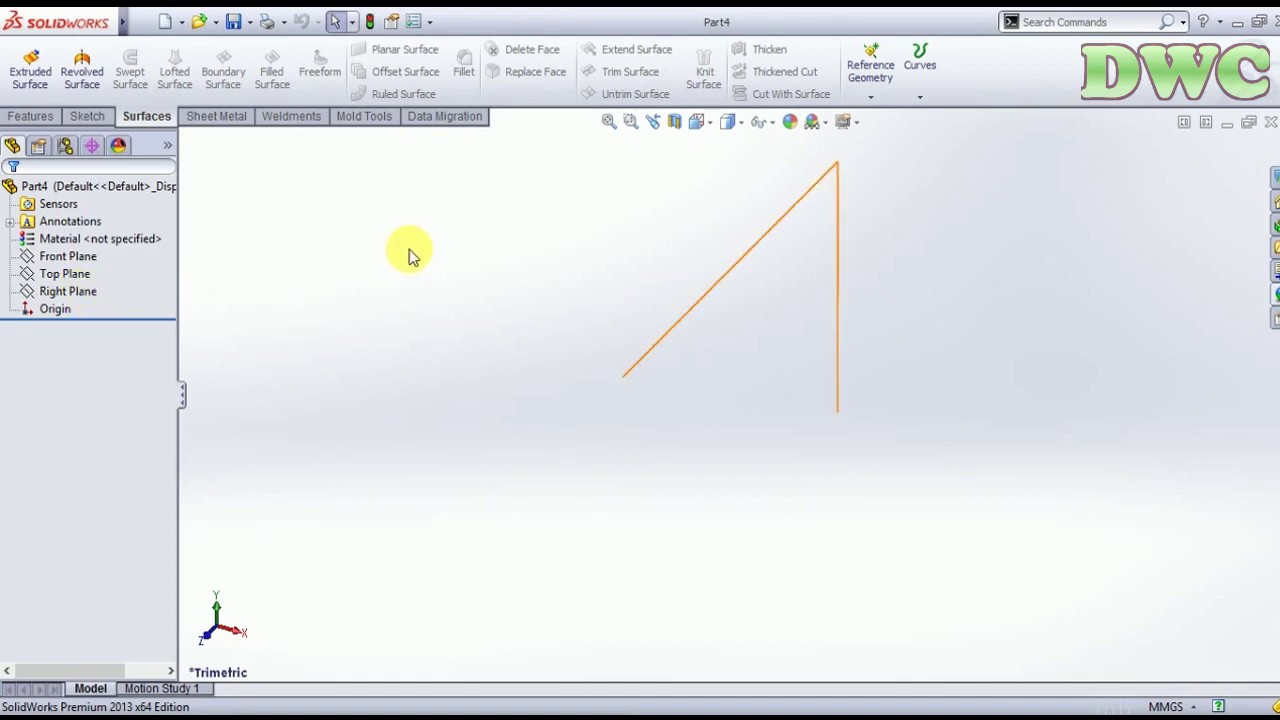
- Select the Right Plane and turn the view to face it
{"action": "left_click", "coordinate": [800, 140]}
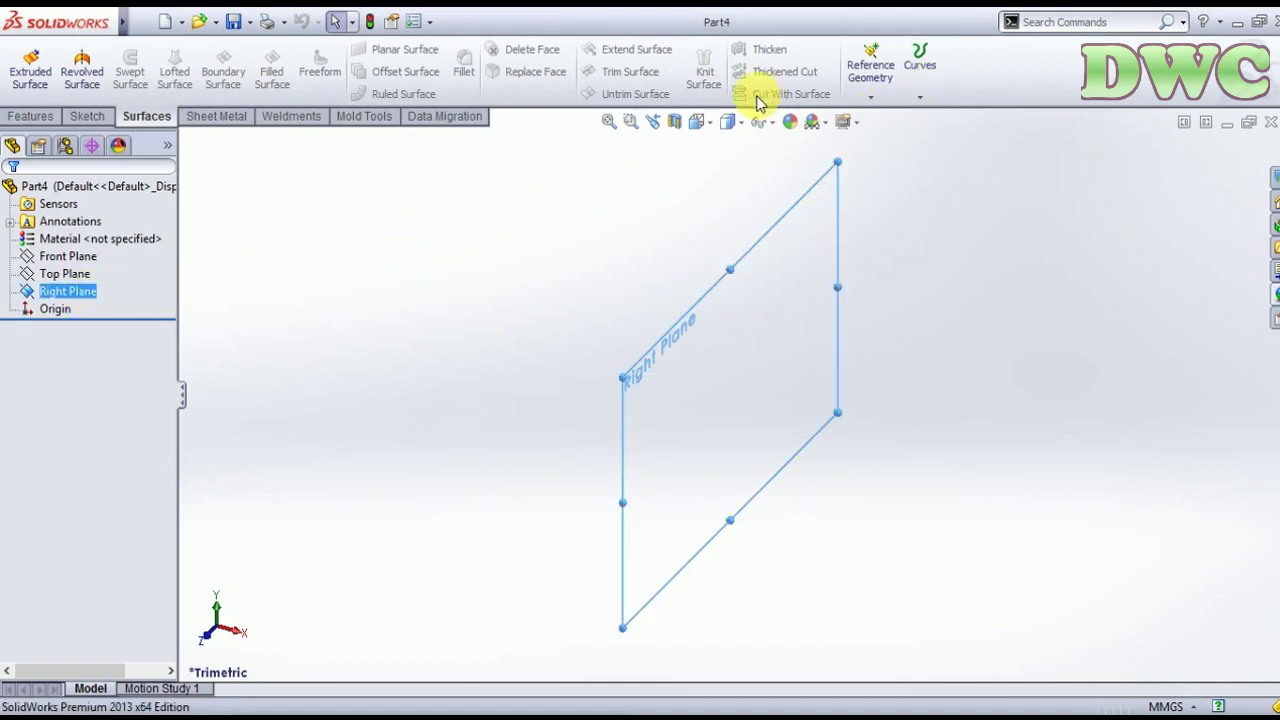
{"action": "left_click", "coordinate": [713, 124]}
{"action": "left_click", "coordinate": [791, 191]}
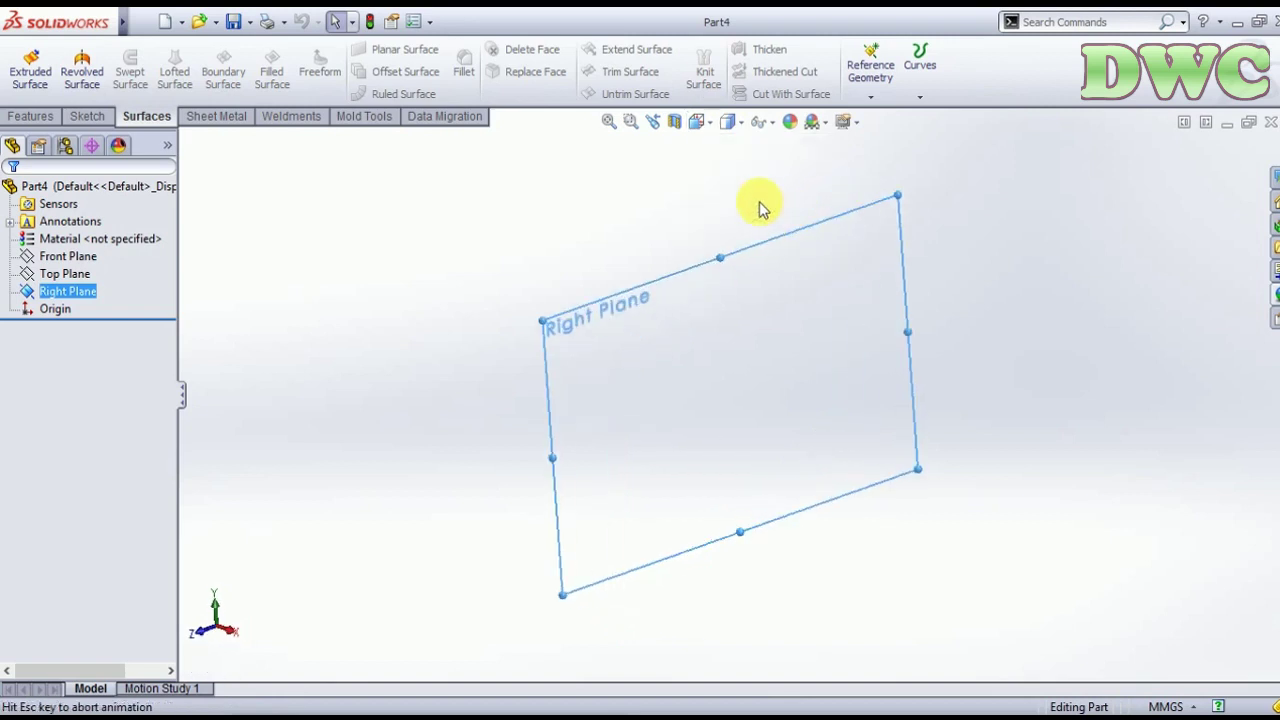
- Sketch a four-point spline curving down at its right end, then drag its middle upward
{"action": "left_click", "coordinate": [87, 118]}
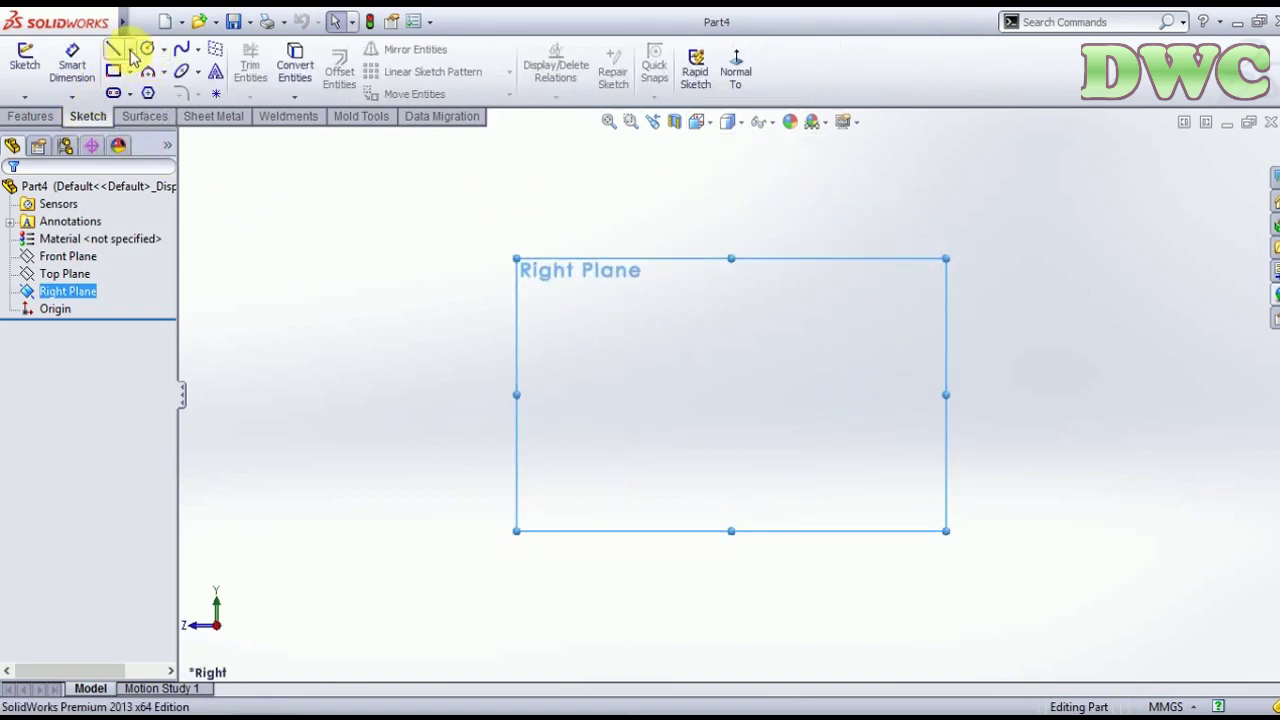
{"action": "left_click", "coordinate": [182, 71]}
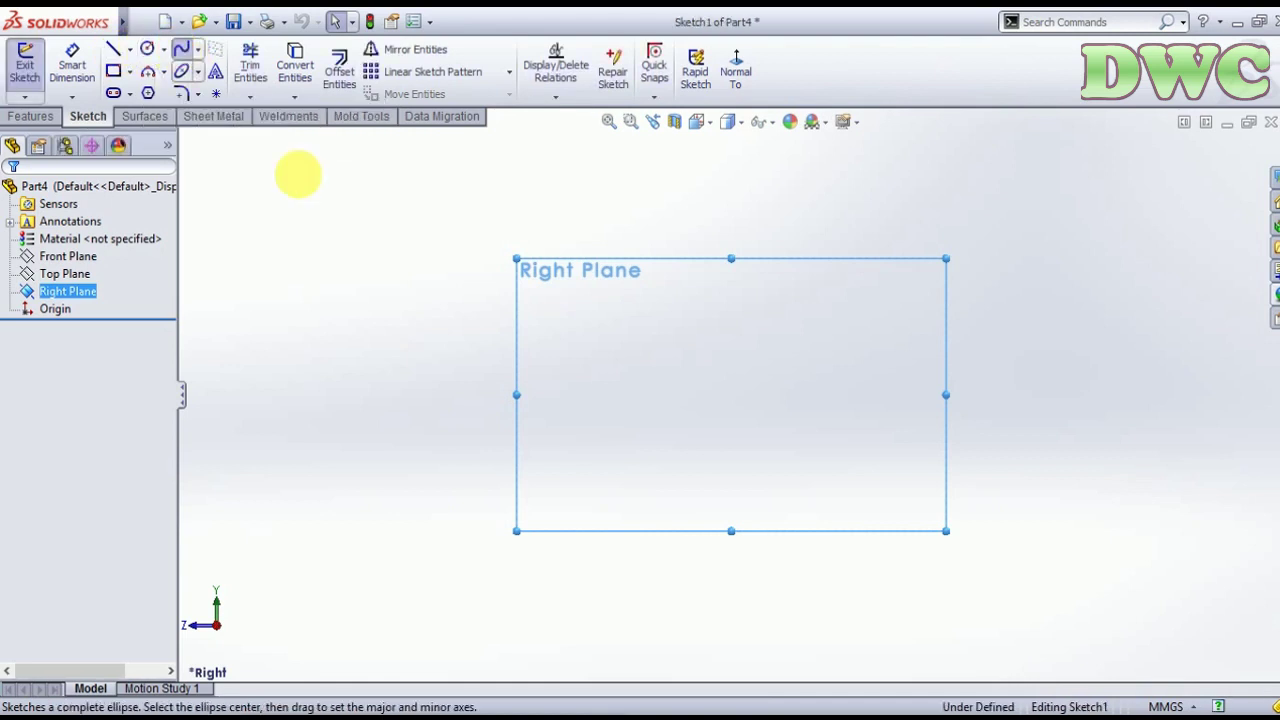
{"action": "left_click", "coordinate": [402, 394]}
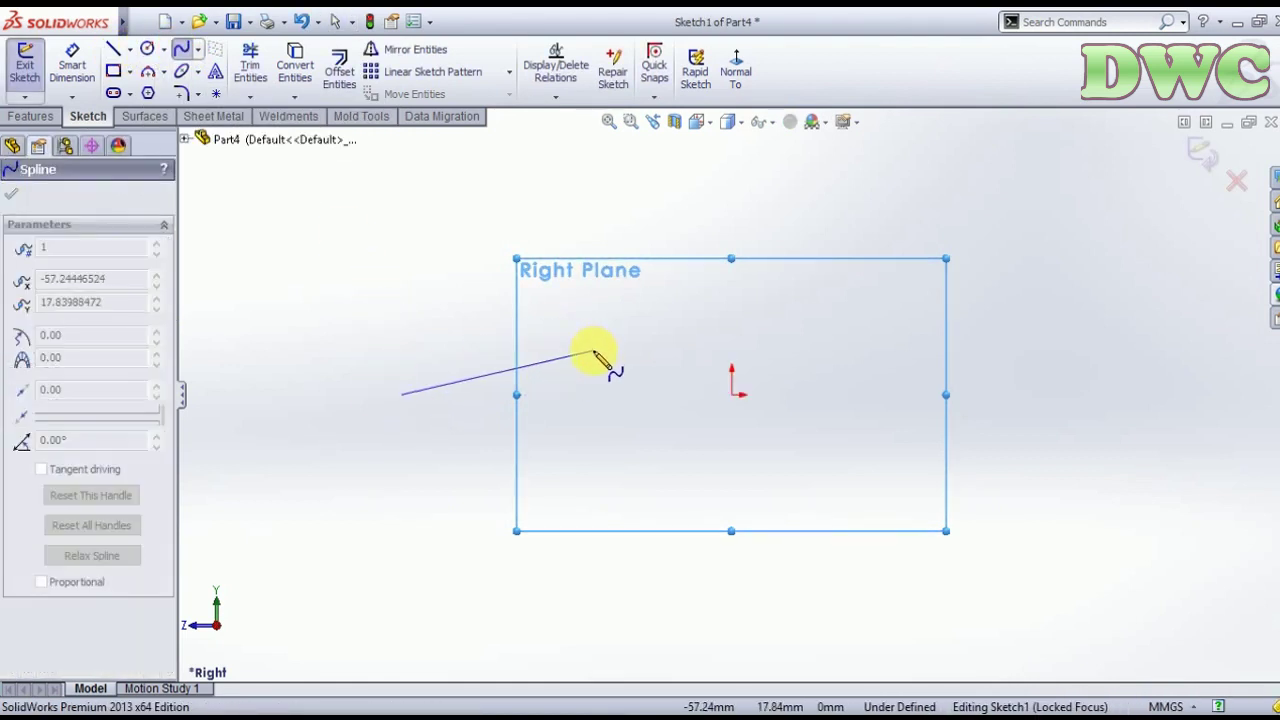
{"action": "left_click", "coordinate": [593, 350]}
{"action": "left_click", "coordinate": [789, 330]}
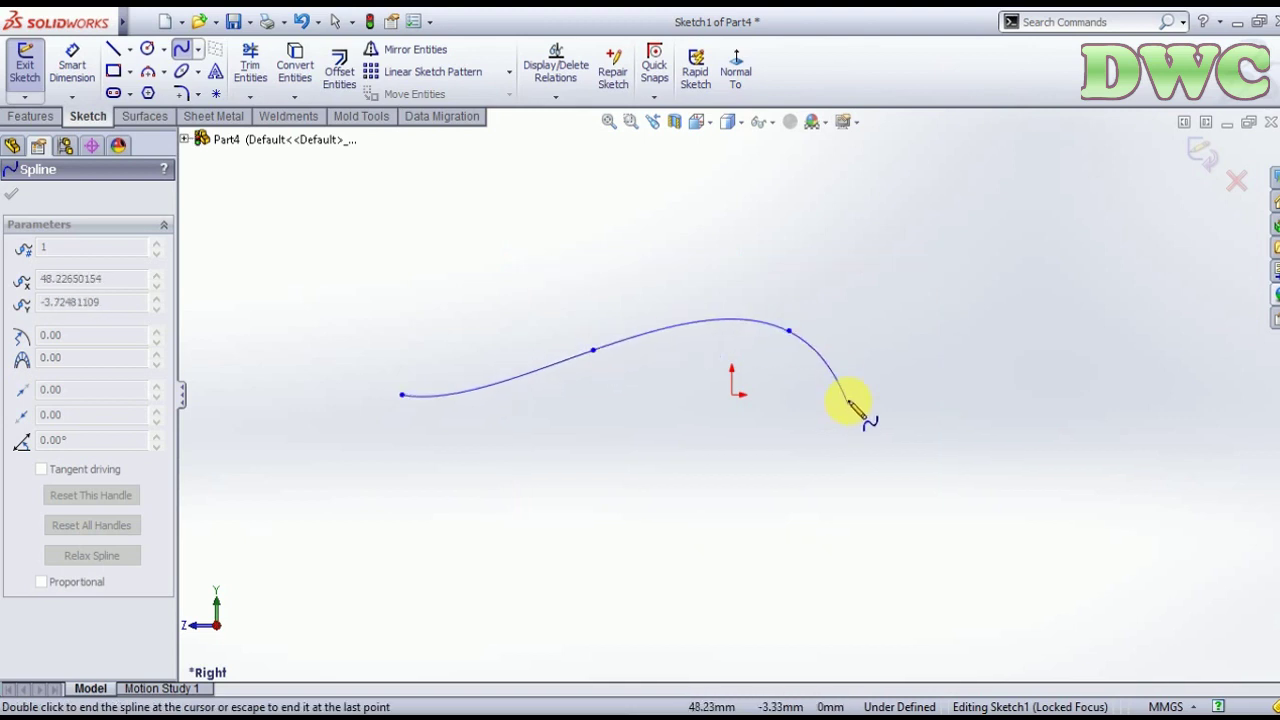
{"action": "left_click", "coordinate": [842, 395]}
{"action": "key", "text": "Escape"}
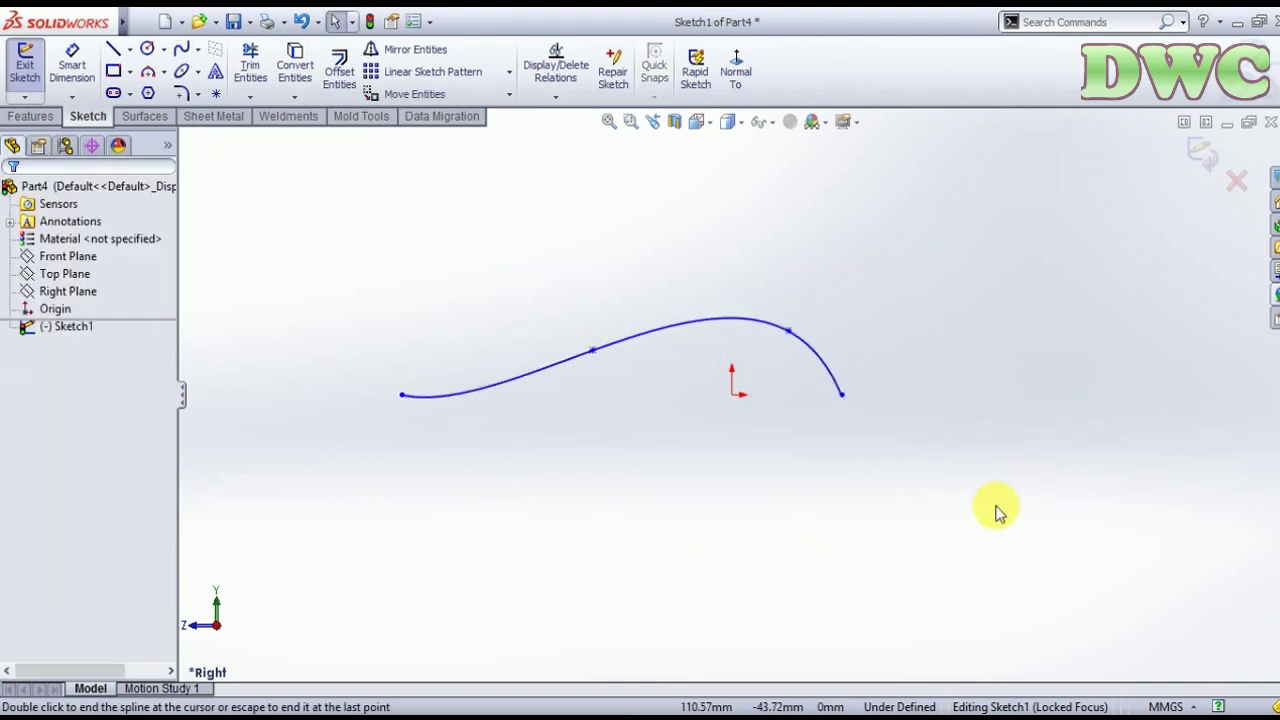
{"action": "key", "text": "f"}
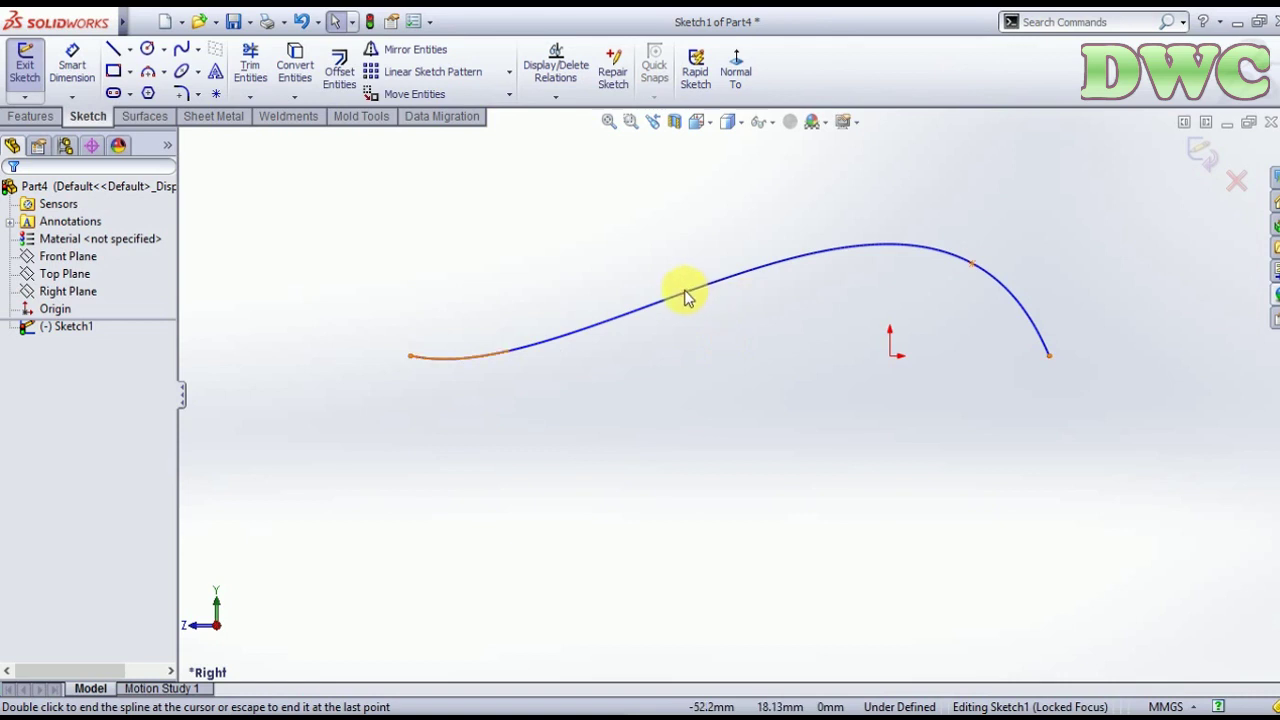
{"action": "mouse_move", "coordinate": [599, 314]}
{"action": "left_mouse_down"}
{"action": "mouse_move", "coordinate": [488, 300]}
{"action": "mouse_move", "coordinate": [523, 323]}
{"action": "left_mouse_up"}
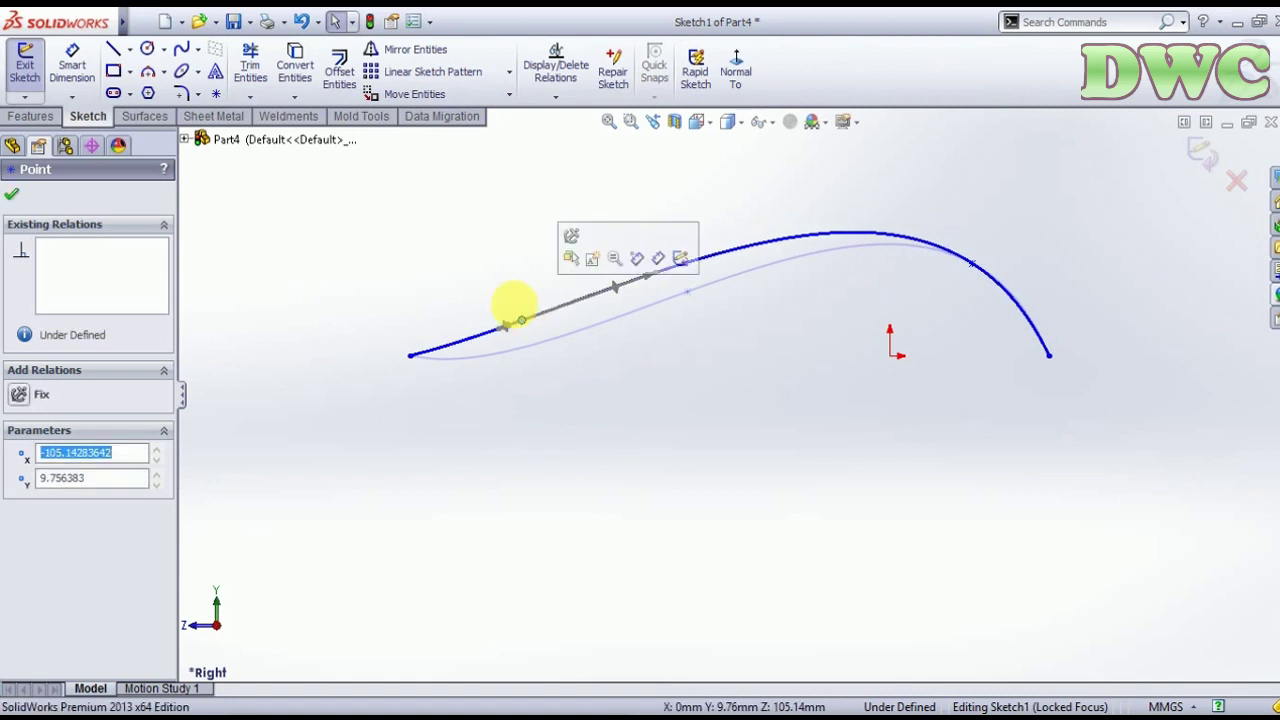
- Dimension the spline's overall width between its endpoints to 185 mm
{"action": "left_click", "coordinate": [408, 208]}
{"action": "key", "text": "f"}
{"action": "left_click", "coordinate": [72, 65]}
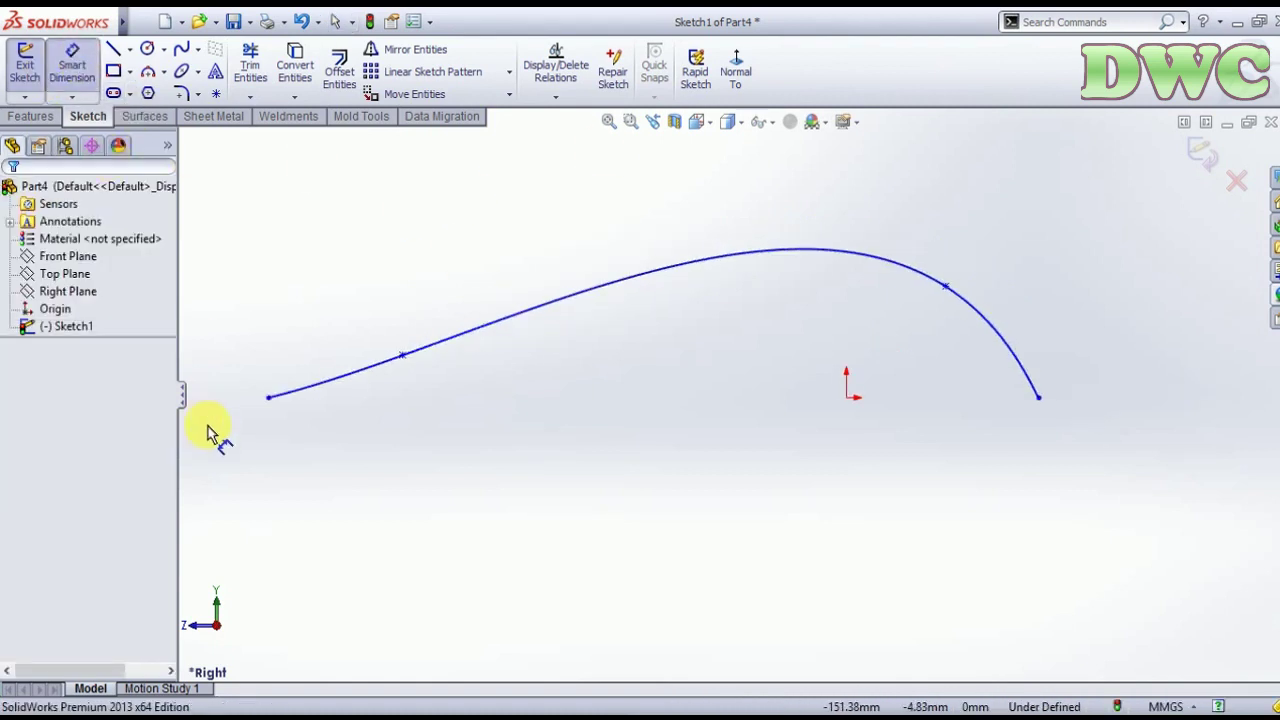
{"action": "left_click", "coordinate": [272, 402]}
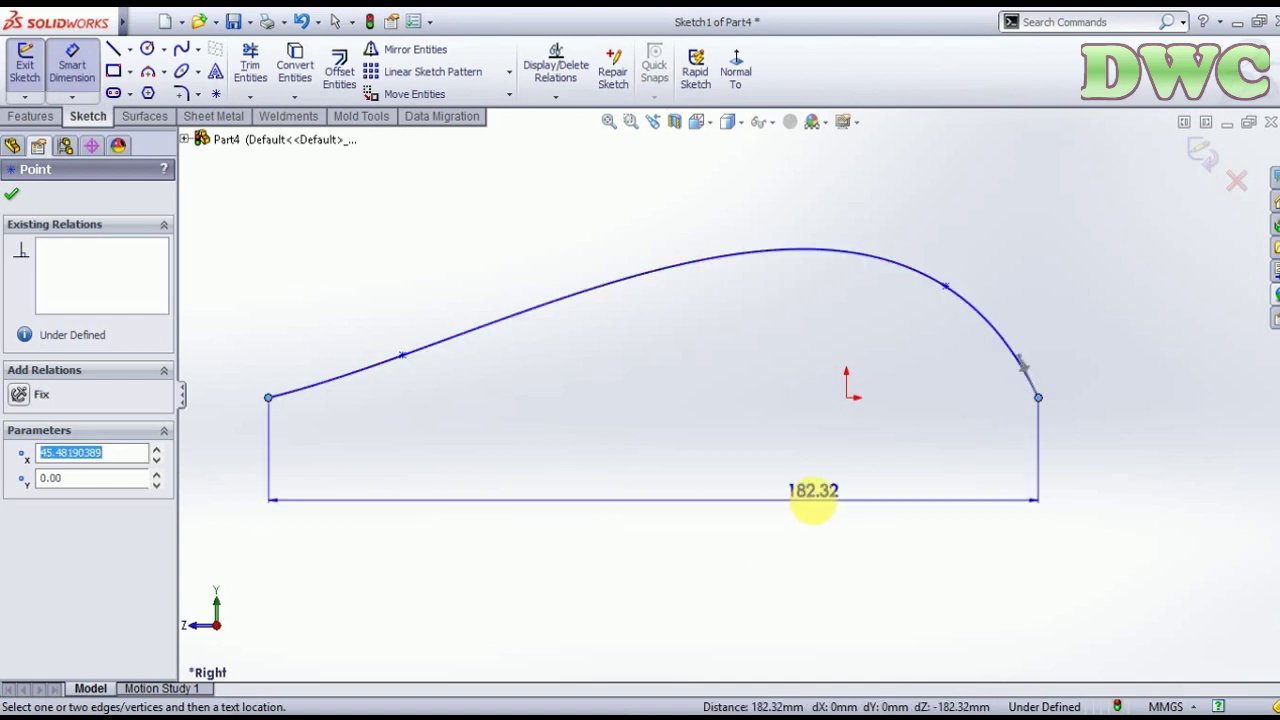
{"action": "left_click", "coordinate": [771, 526]}
{"action": "type", "text": "185"}
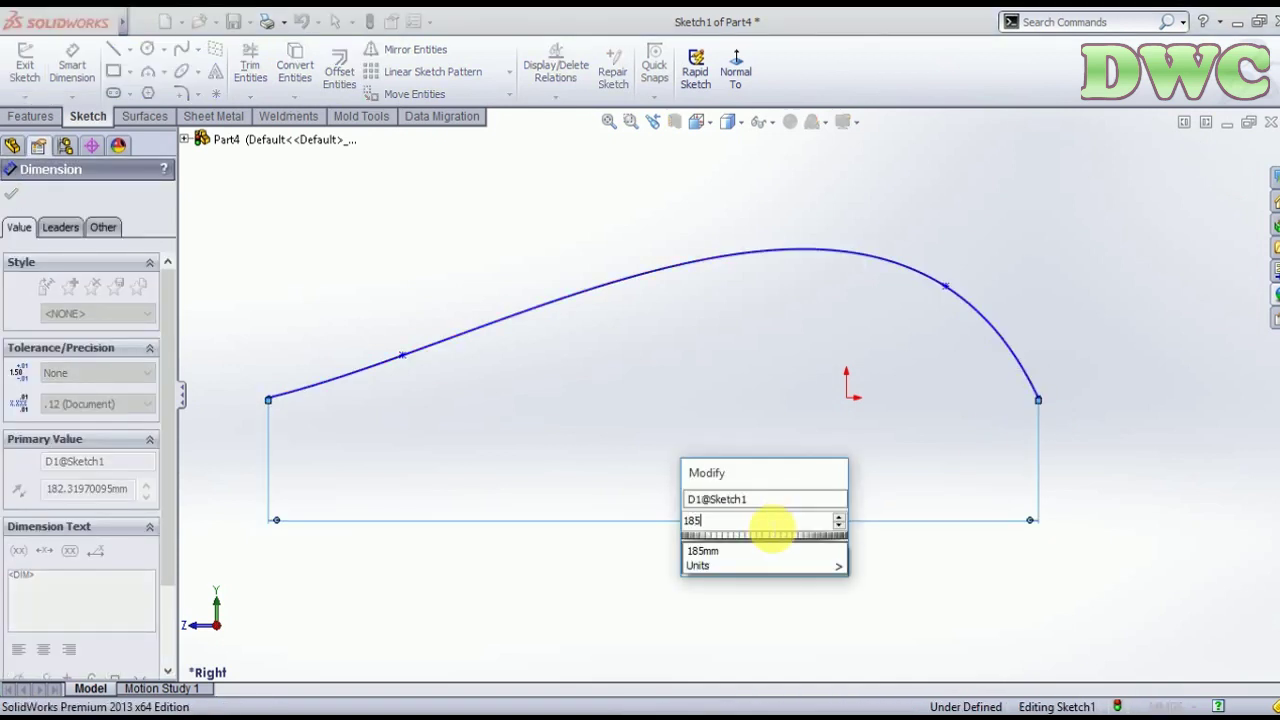
{"action": "key", "text": "Return"}
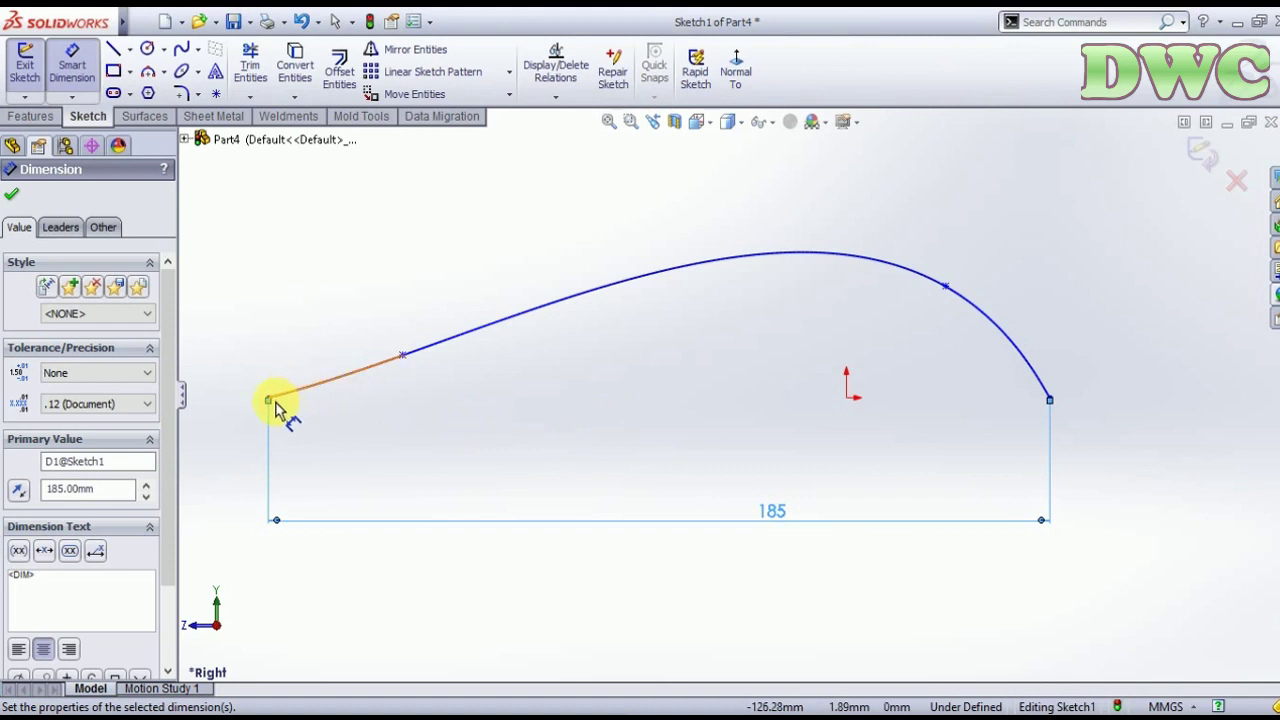
{"action": "left_click", "coordinate": [403, 362]}
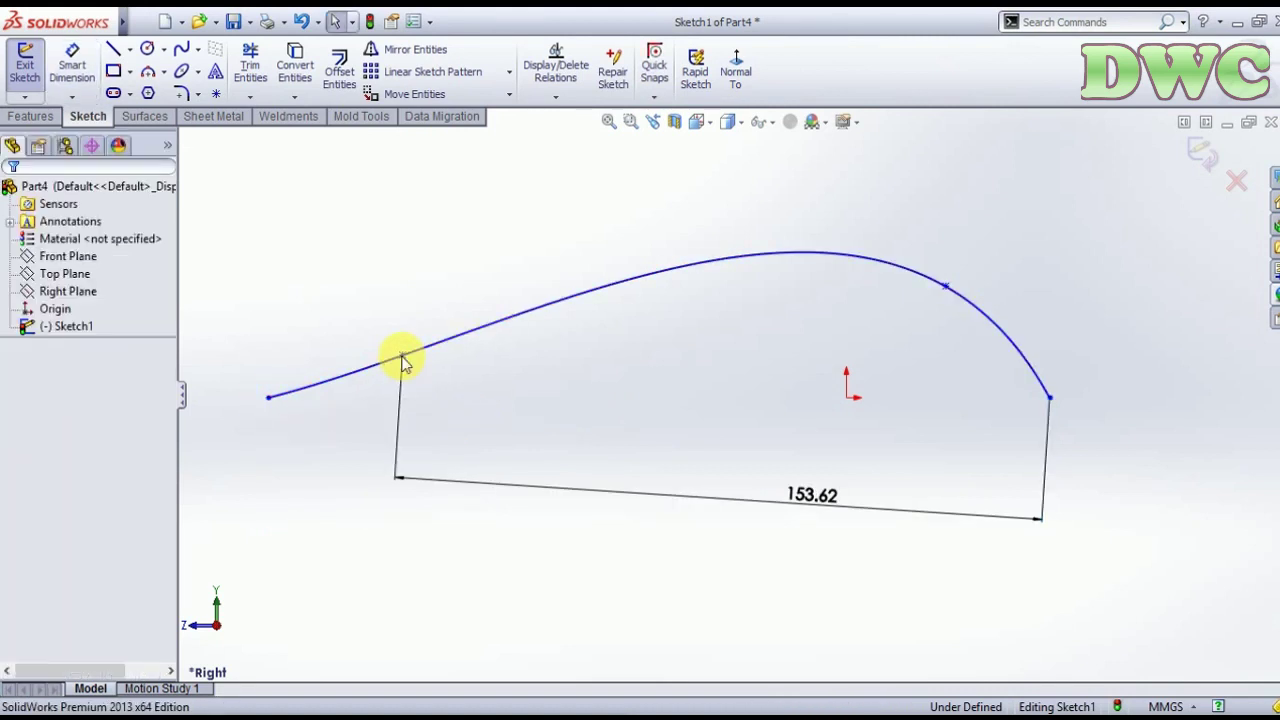
{"action": "key", "text": "ctrl+z"}
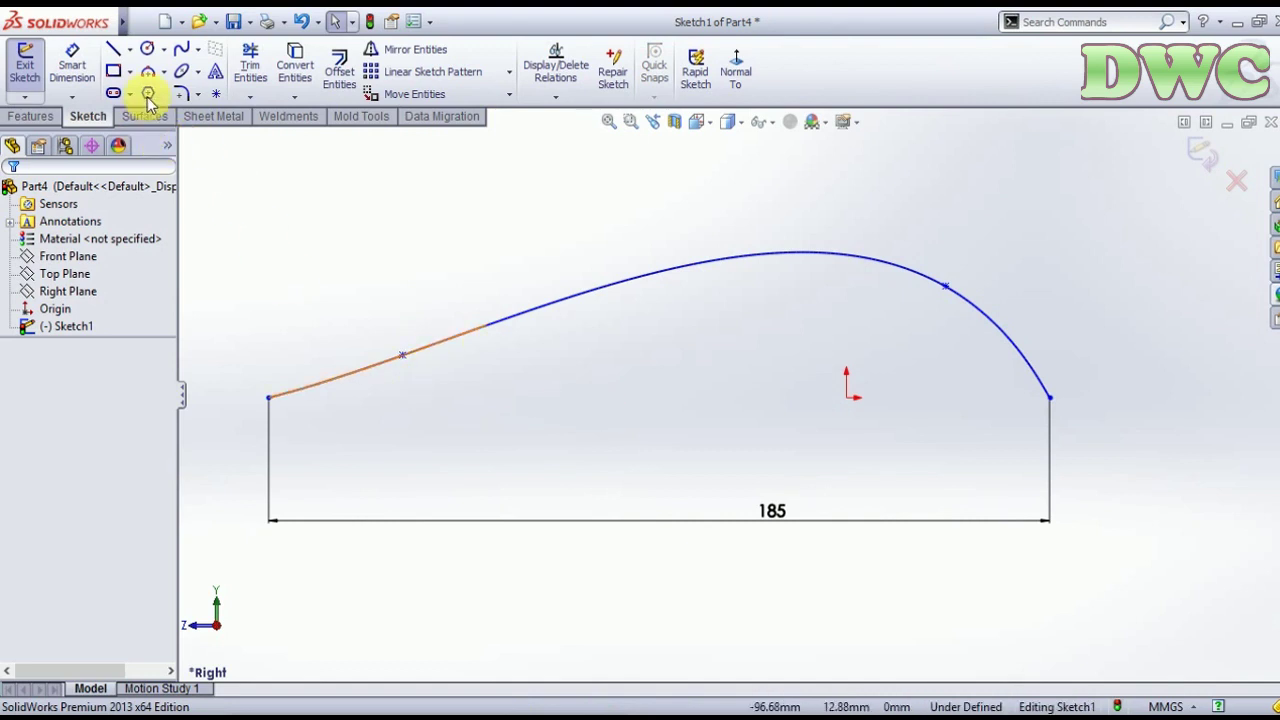
- Dimension the first interior point 40 mm from the left end and nudge the spline upward
{"action": "left_click", "coordinate": [82, 70]}
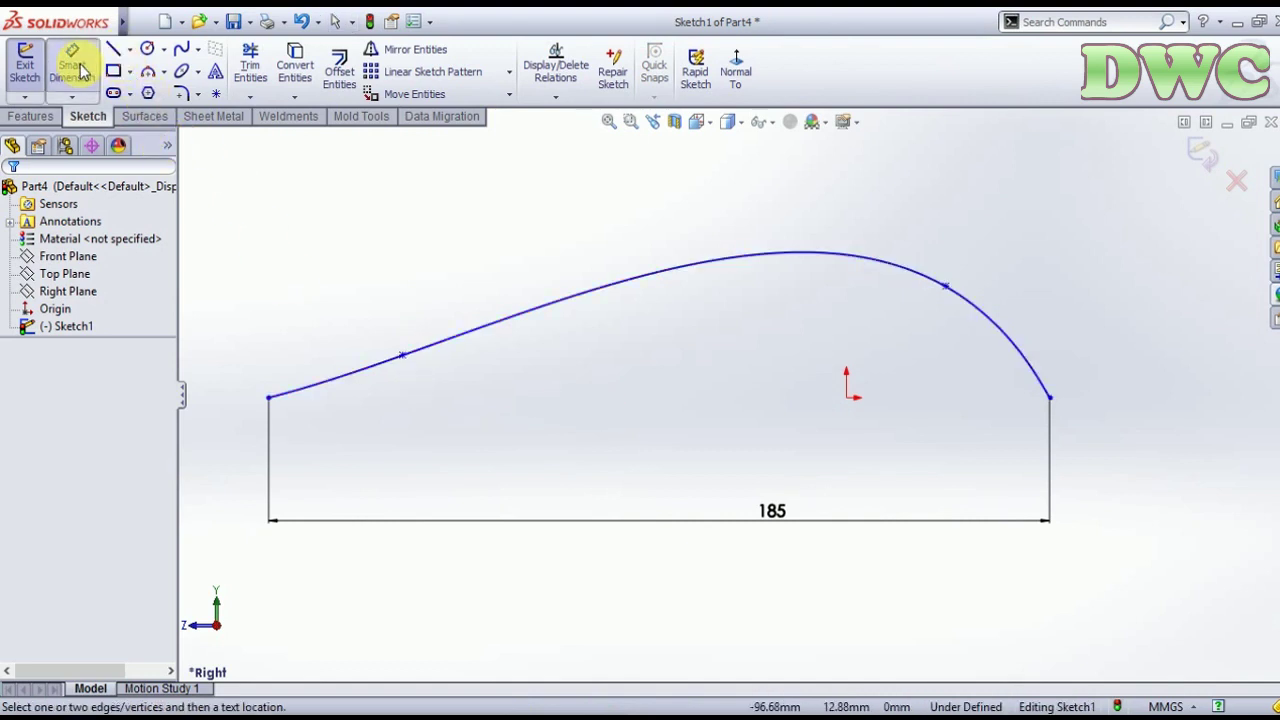
{"action": "left_click", "coordinate": [402, 357]}
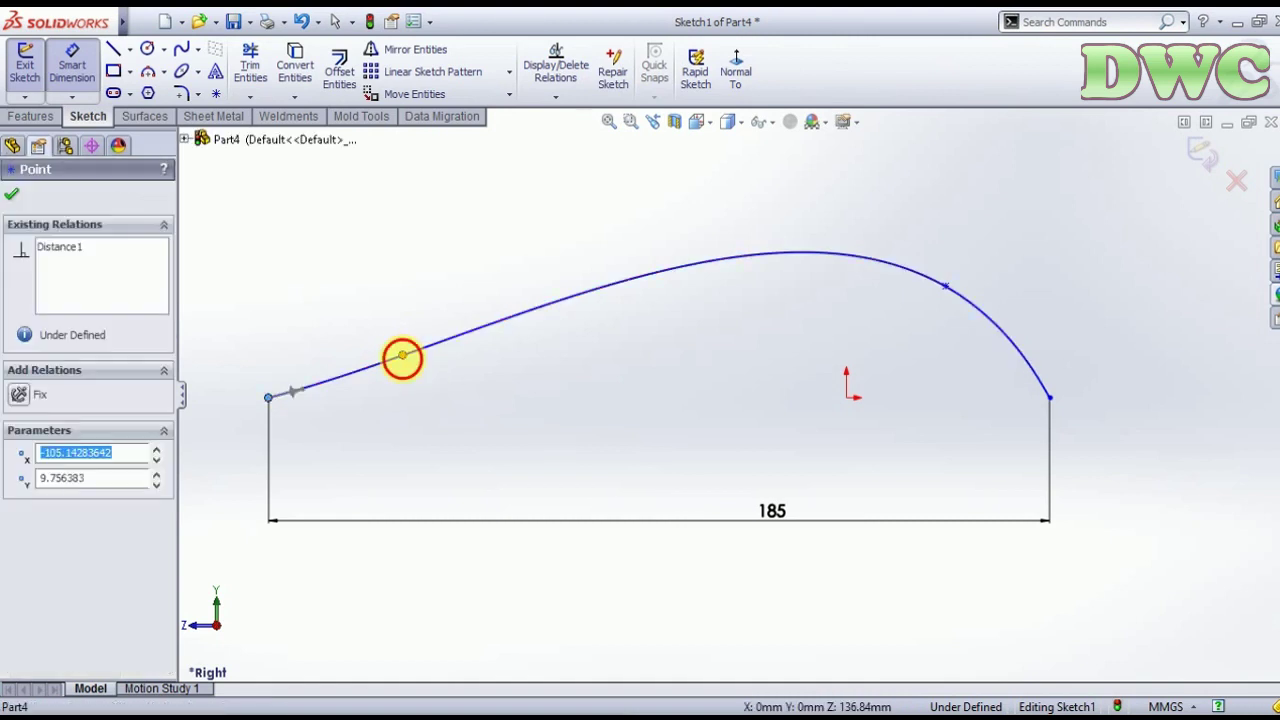
{"action": "left_click", "coordinate": [367, 490]}
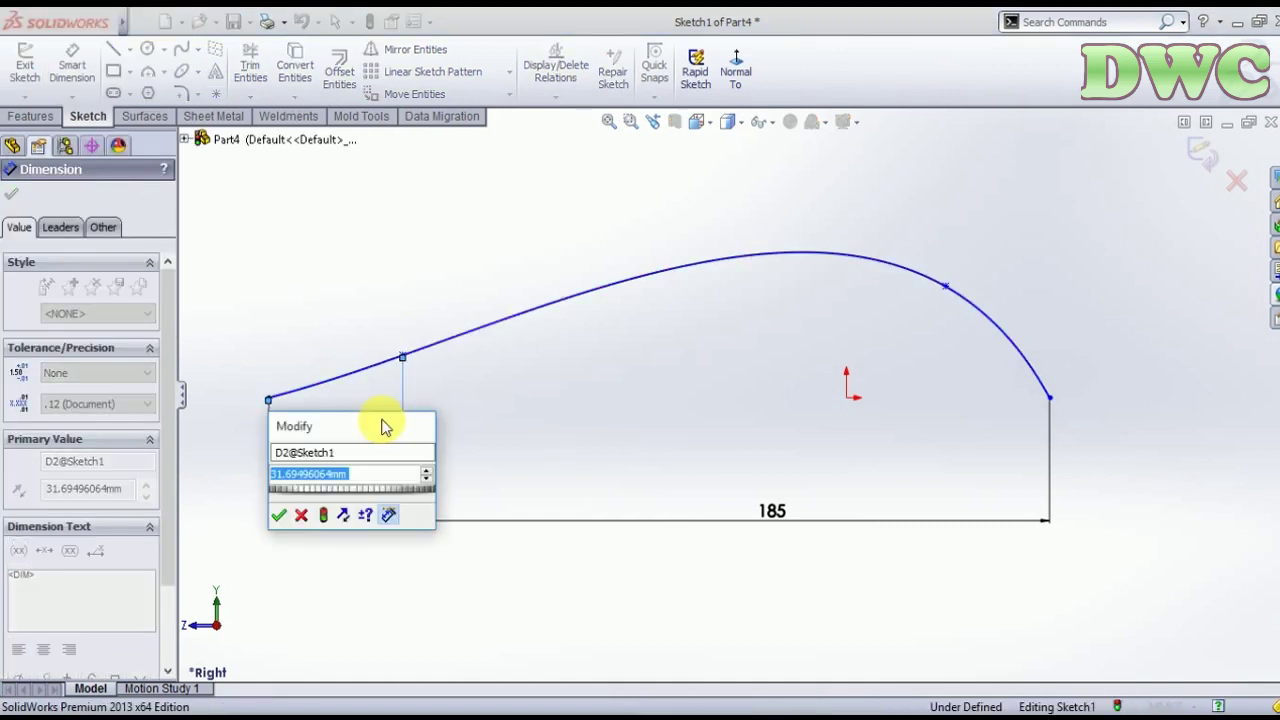
{"action": "type", "text": "40"}
{"action": "key", "text": "Return"}
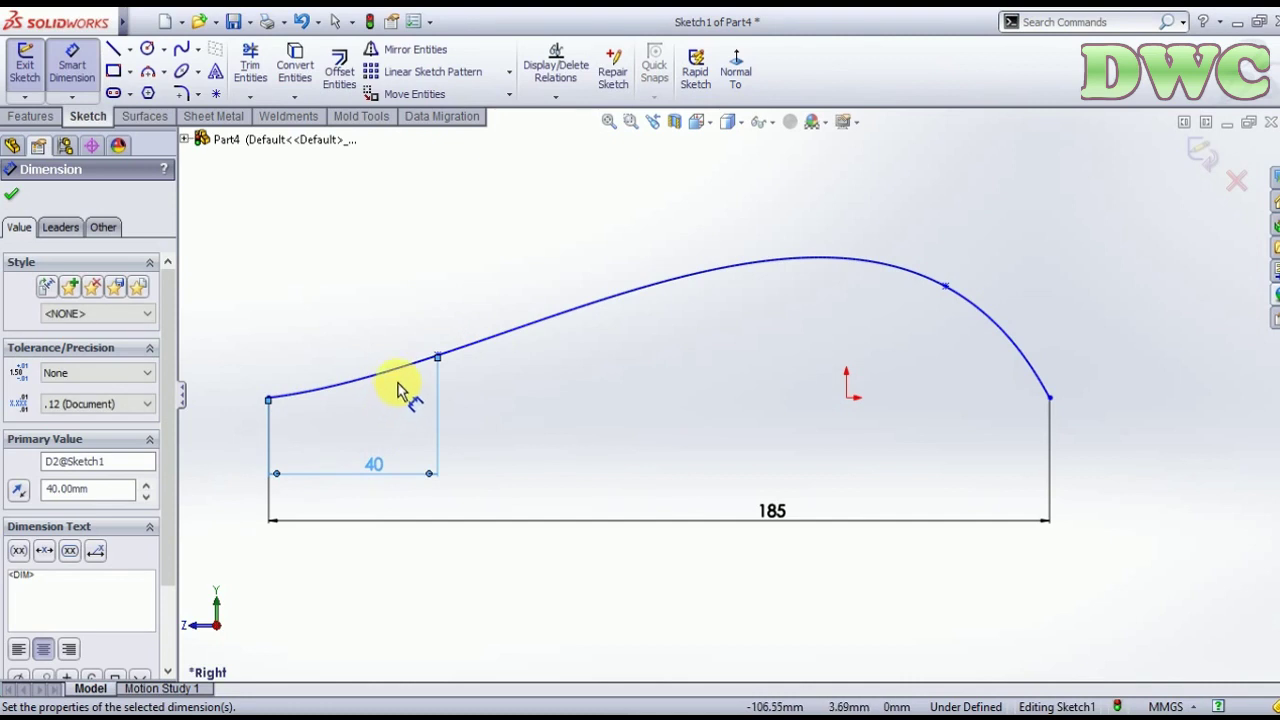
{"action": "key", "text": "Escape"}
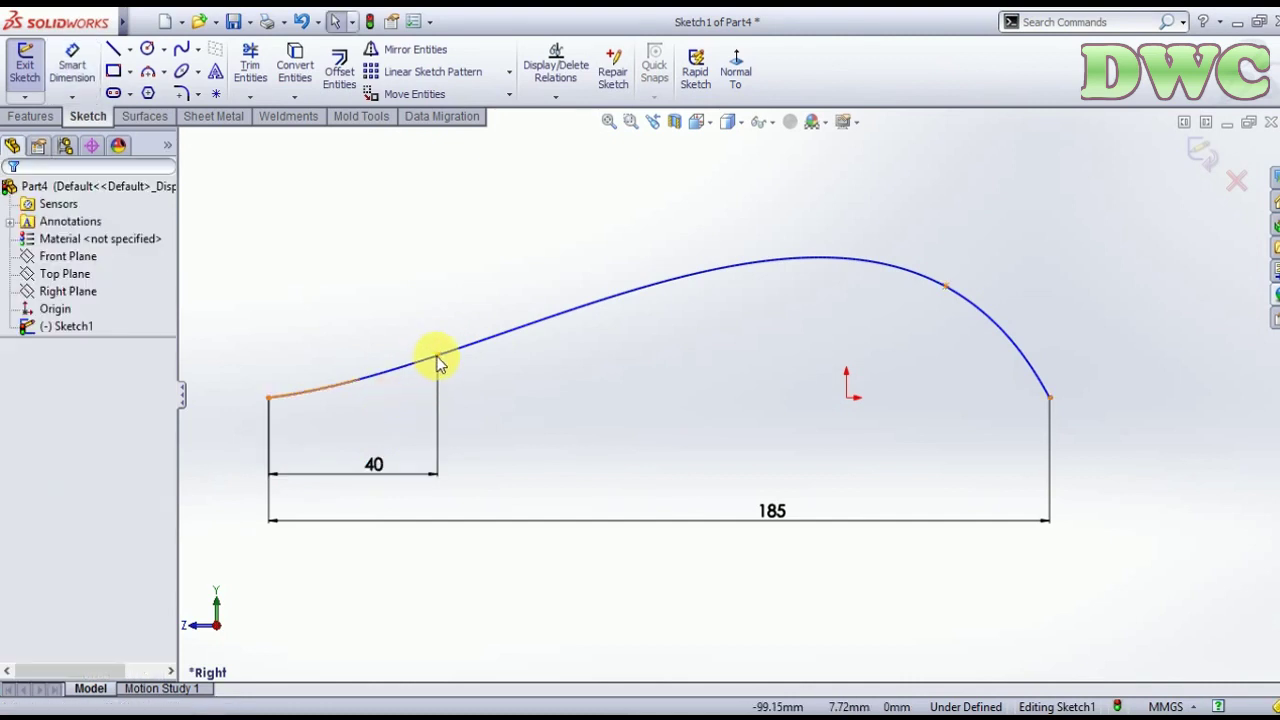
{"action": "left_click_drag", "start_coordinate": [437, 362], "coordinate": [543, 429]}
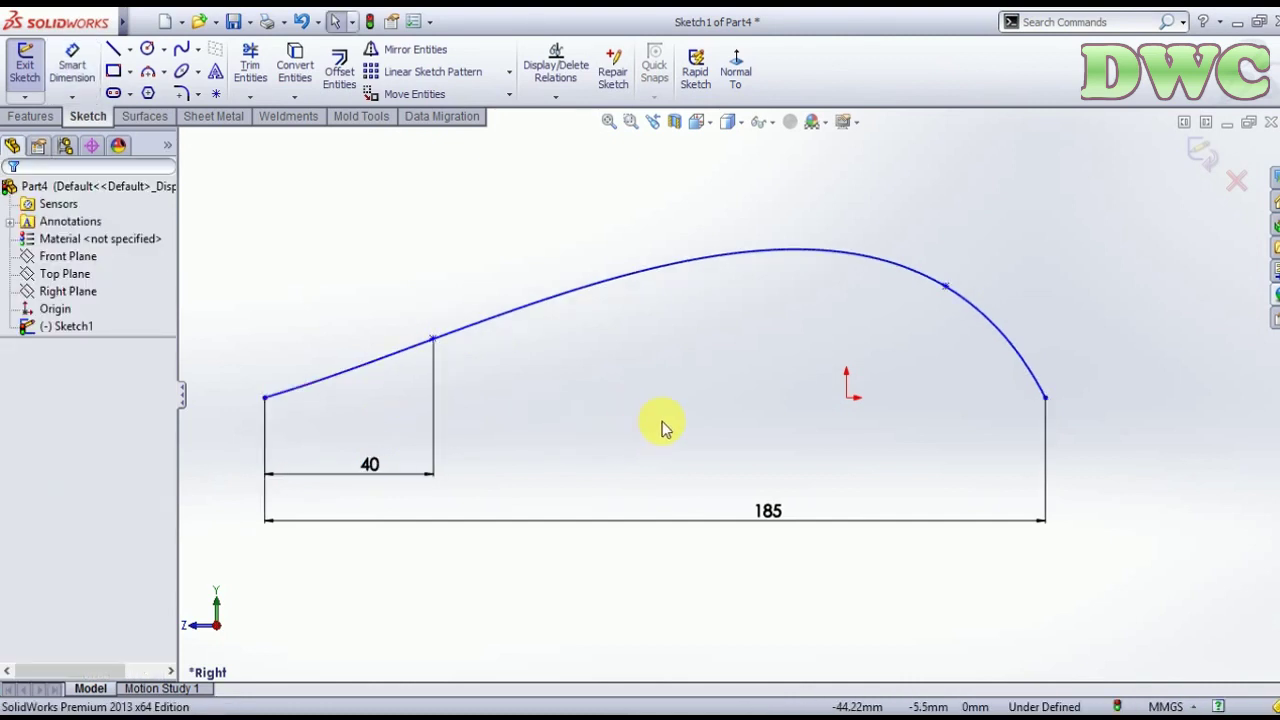
{"action": "left_click", "coordinate": [847, 398]}
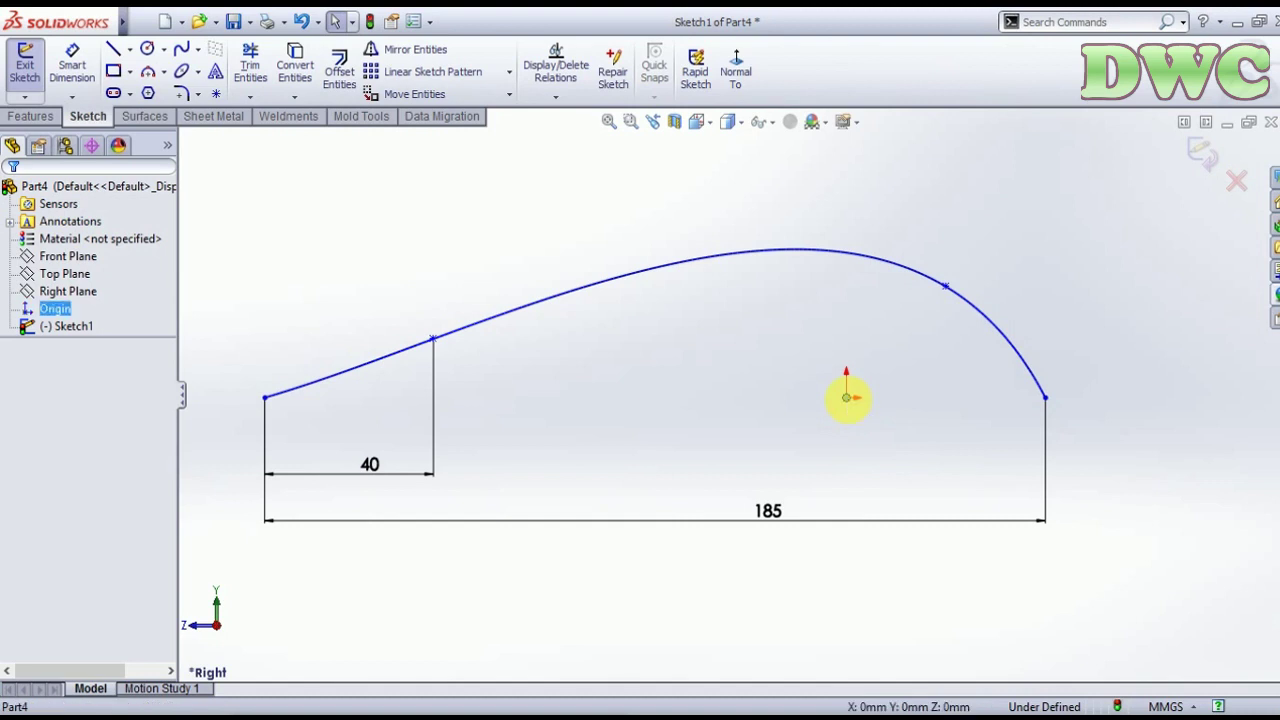
- Make the spline's right endpoint horizontal with the origin
{"action": "left_click", "coordinate": [1047, 398], "text": "ctrl"}
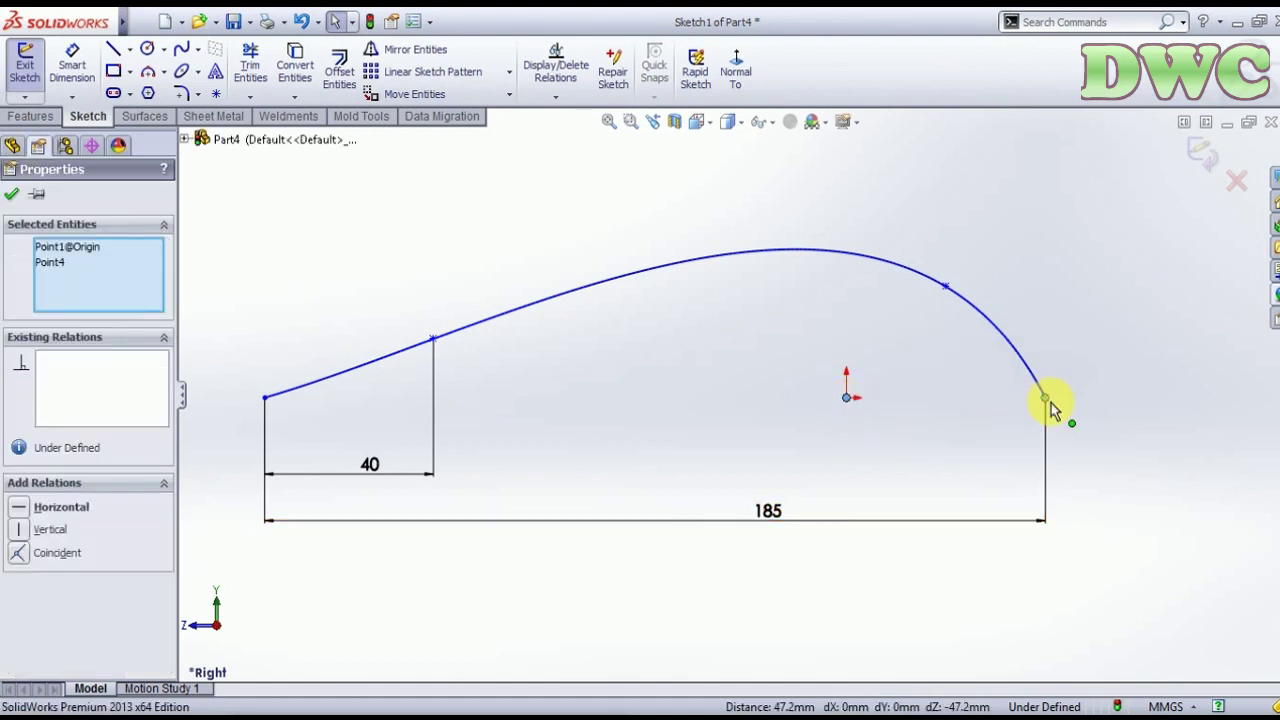
{"action": "left_click", "coordinate": [20, 510]}
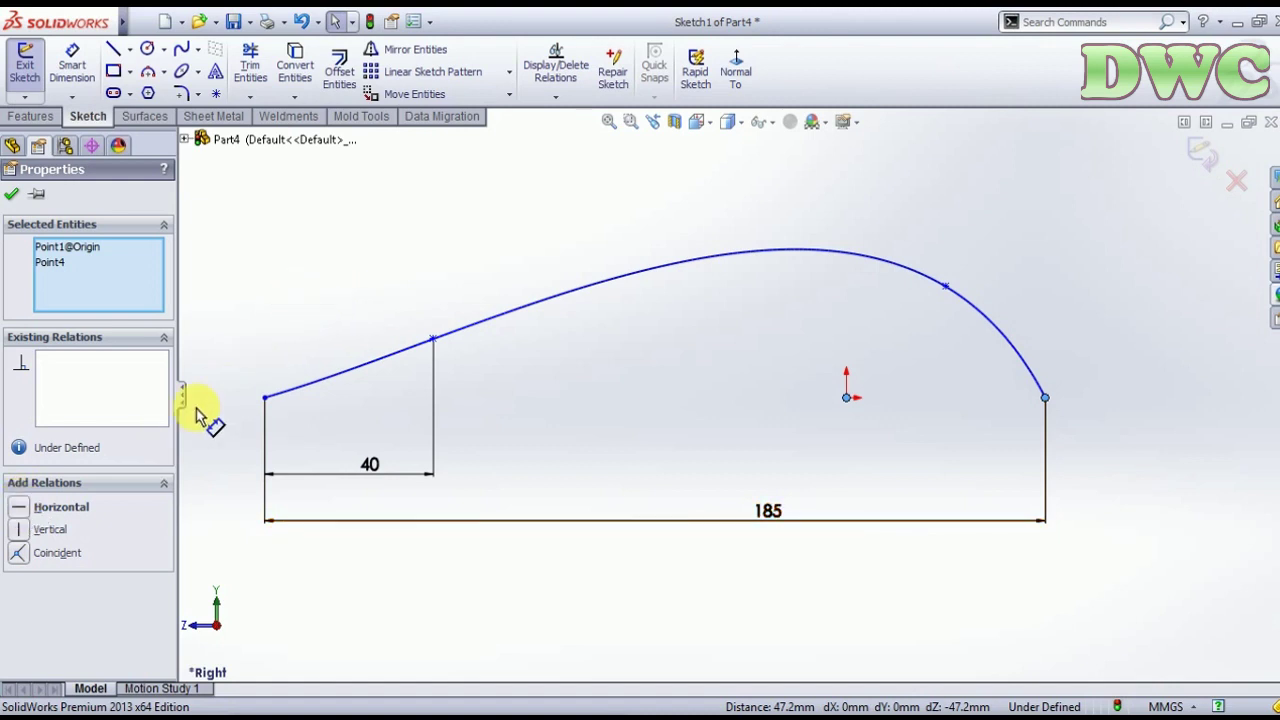
{"action": "left_click", "coordinate": [252, 390]}
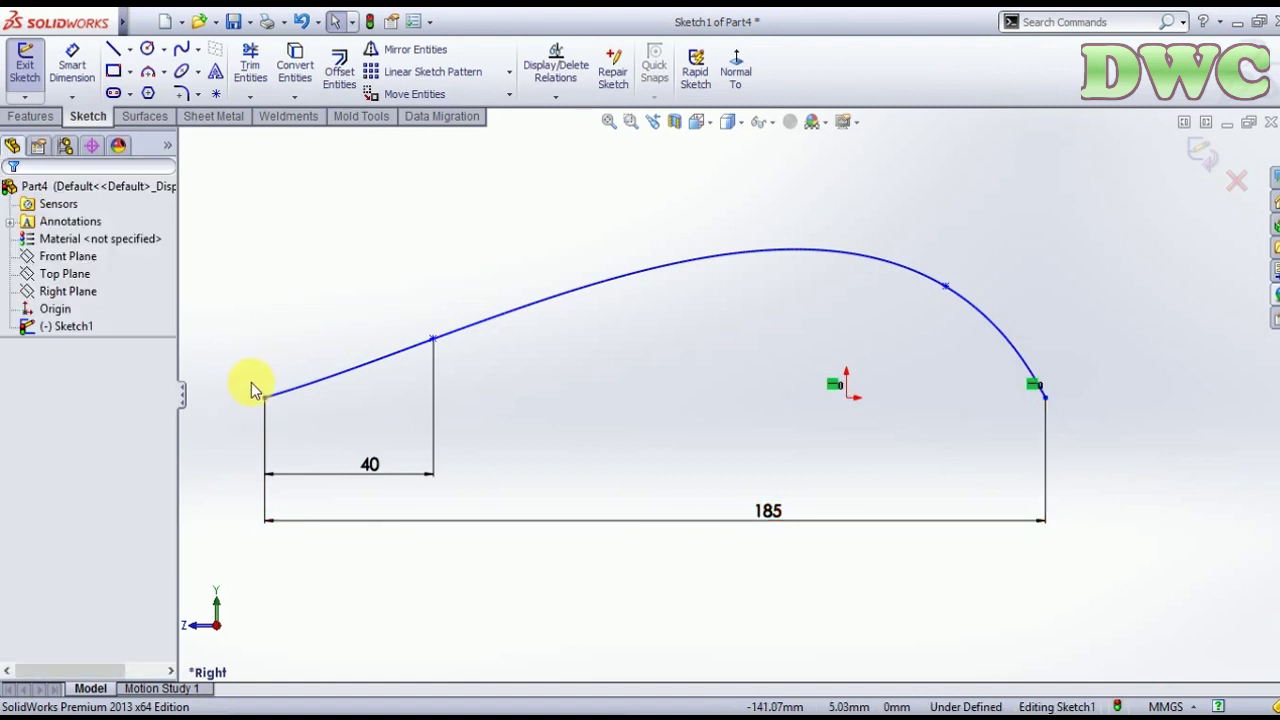
- Add a Horizontal relation between the spline's left endpoint and the origin
{"action": "left_click", "coordinate": [264, 400]}
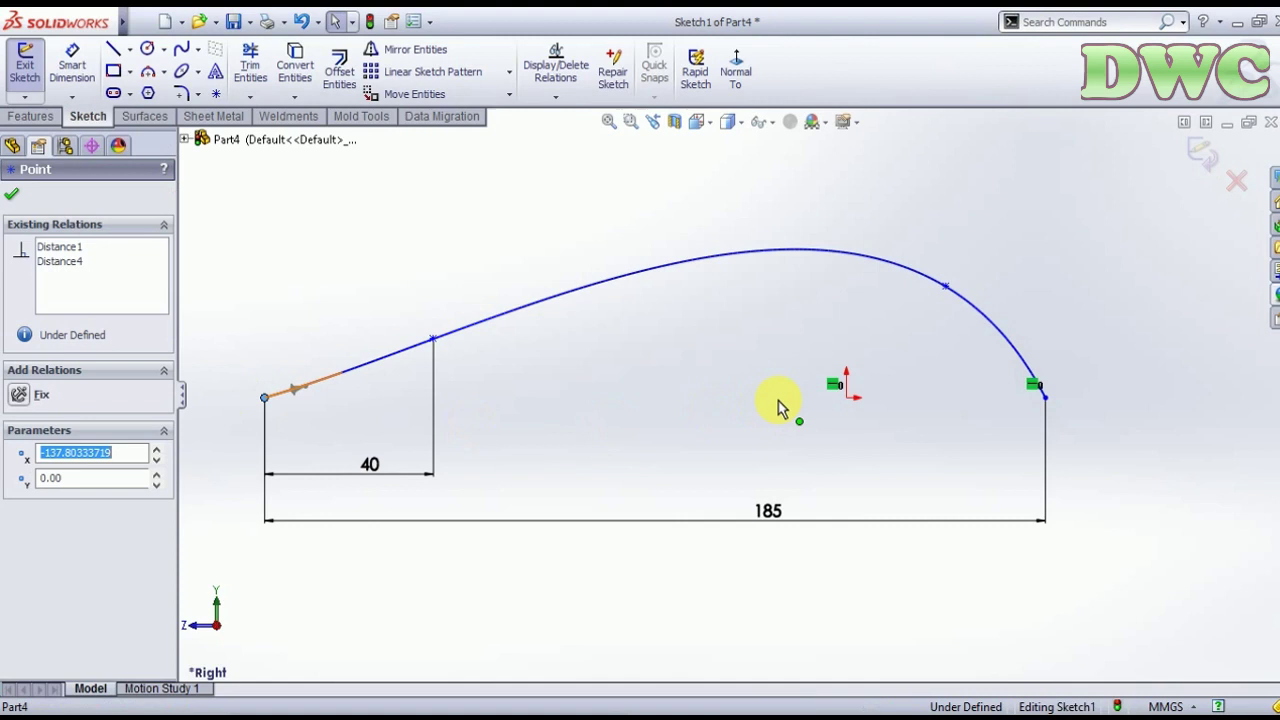
{"action": "left_click", "coordinate": [846, 404]}
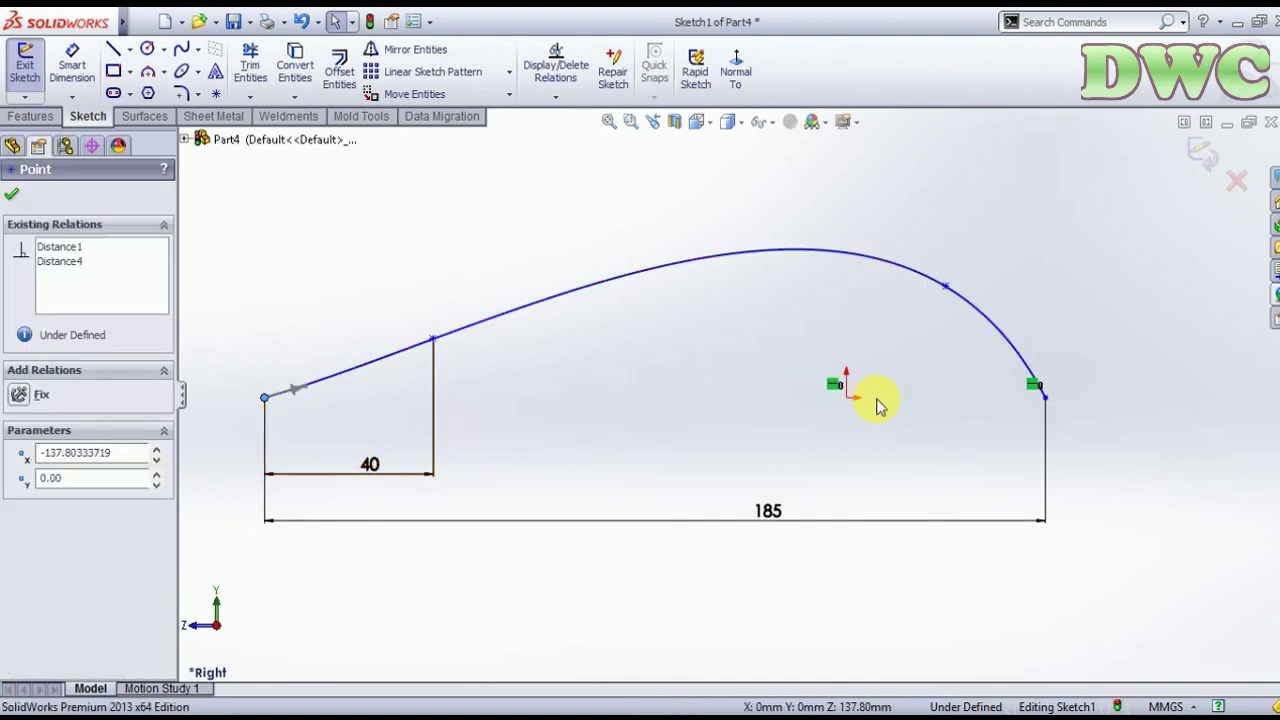
{"action": "left_click", "coordinate": [846, 404], "text": "ctrl"}
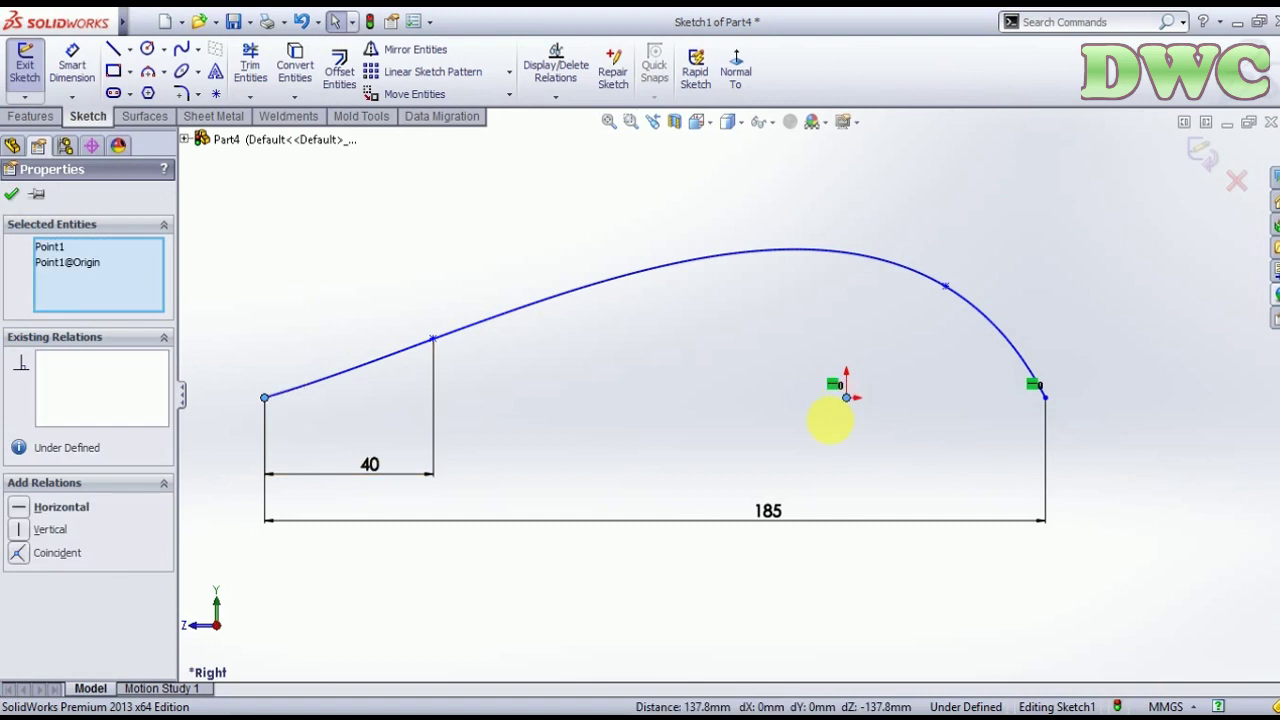
{"action": "left_click", "coordinate": [20, 515]}
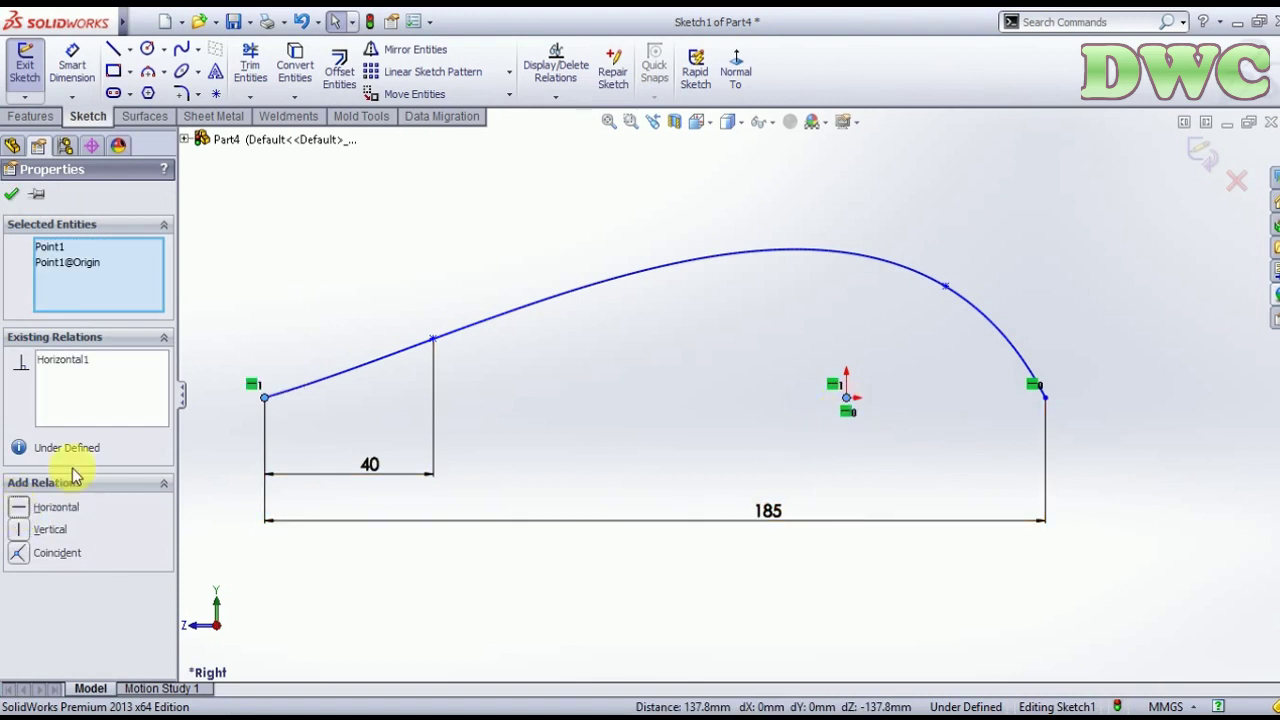
{"action": "left_click", "coordinate": [223, 286]}
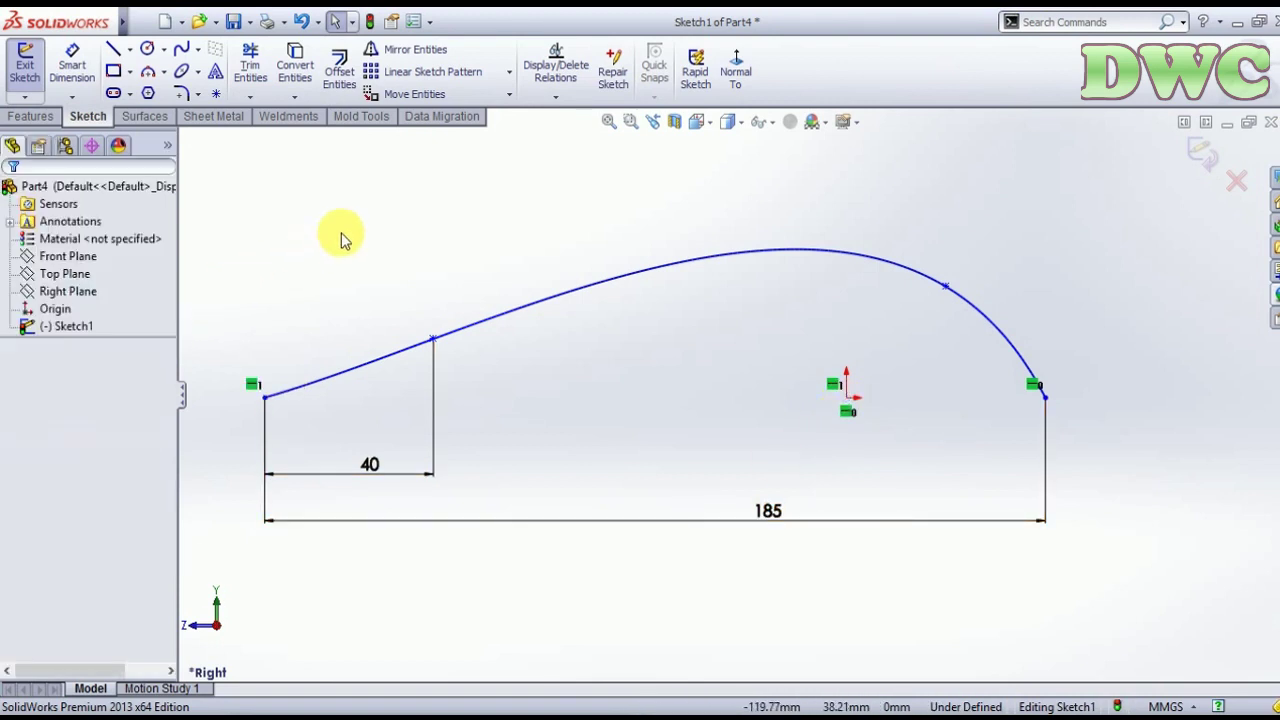
- Dimension the spline's upper-right point 25 mm above the origin and exit Sketch1
{"action": "left_click", "coordinate": [72, 65]}
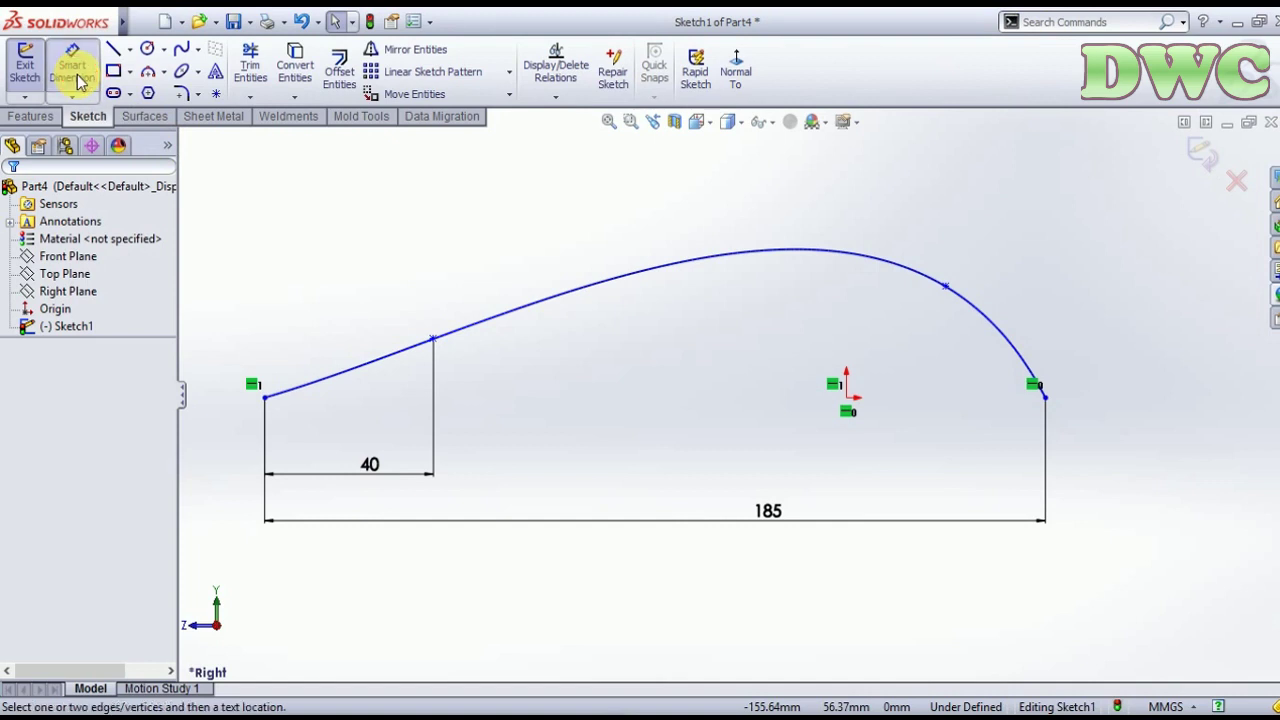
{"action": "left_click", "coordinate": [945, 289]}
{"action": "left_click", "coordinate": [845, 398]}
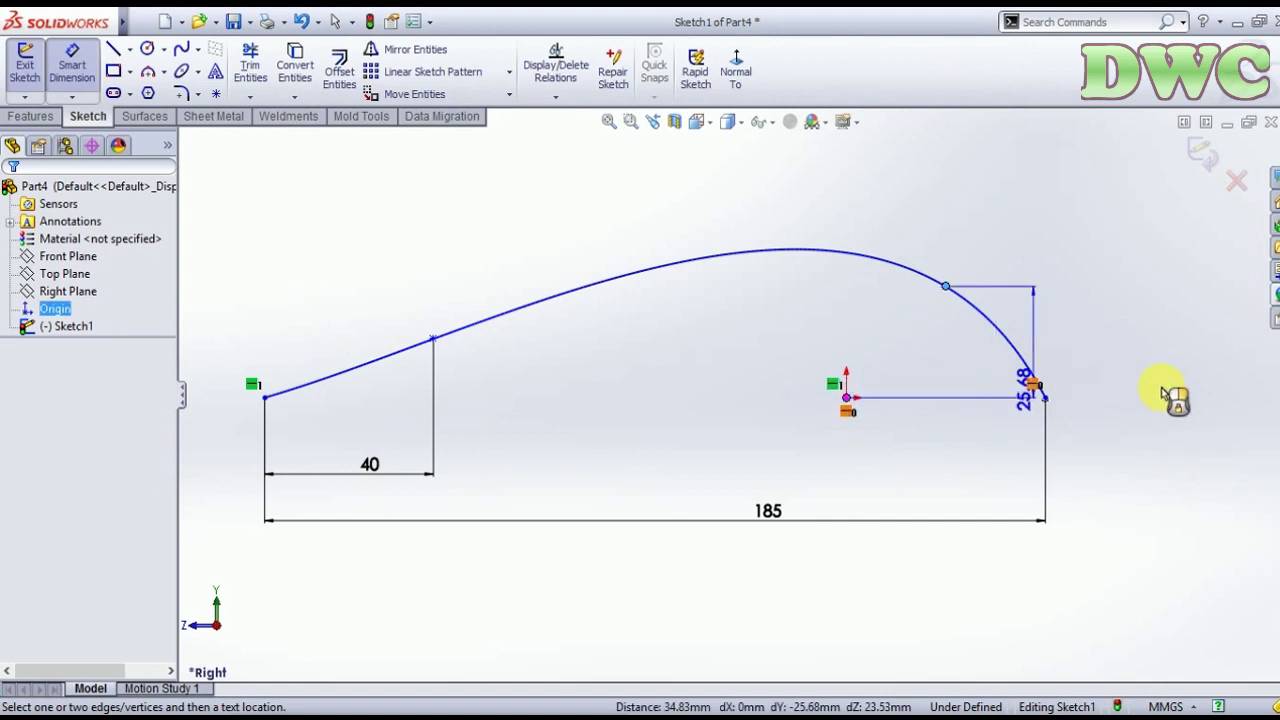
{"action": "left_click", "coordinate": [1140, 362]}
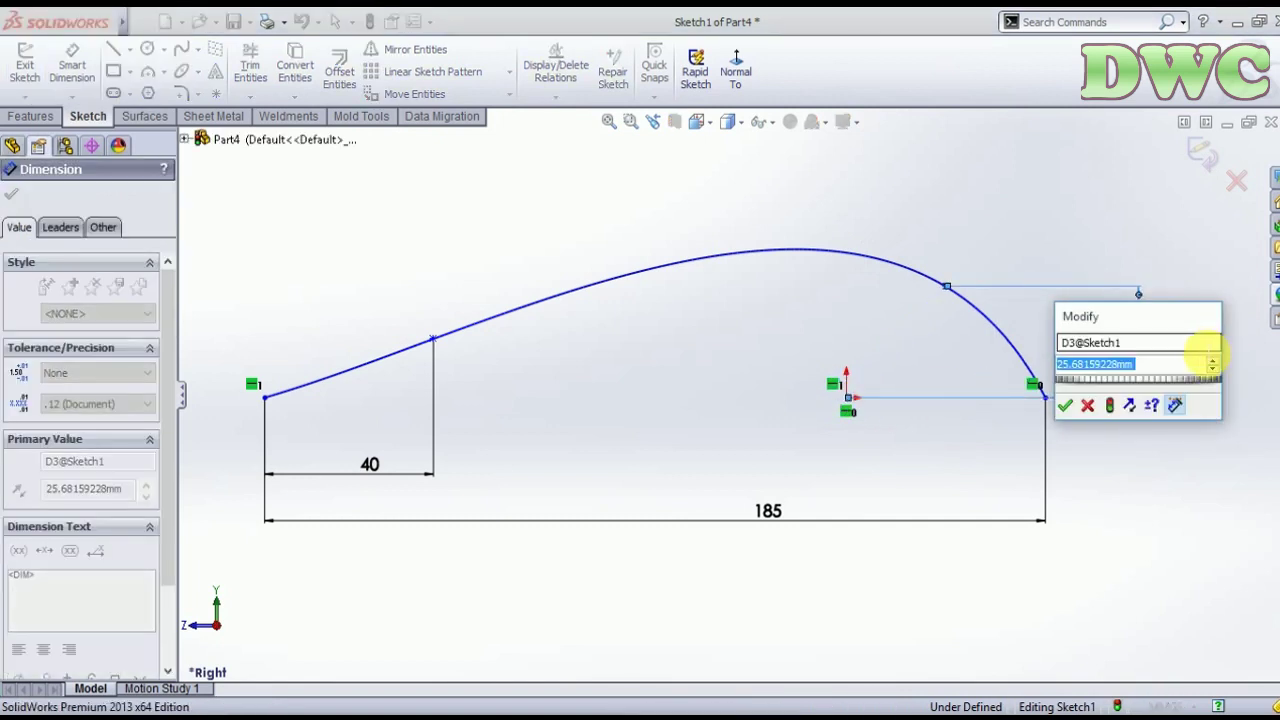
{"action": "type", "text": "2"}
{"action": "key", "text": "Return"}
{"action": "left_click", "coordinate": [1199, 346]}
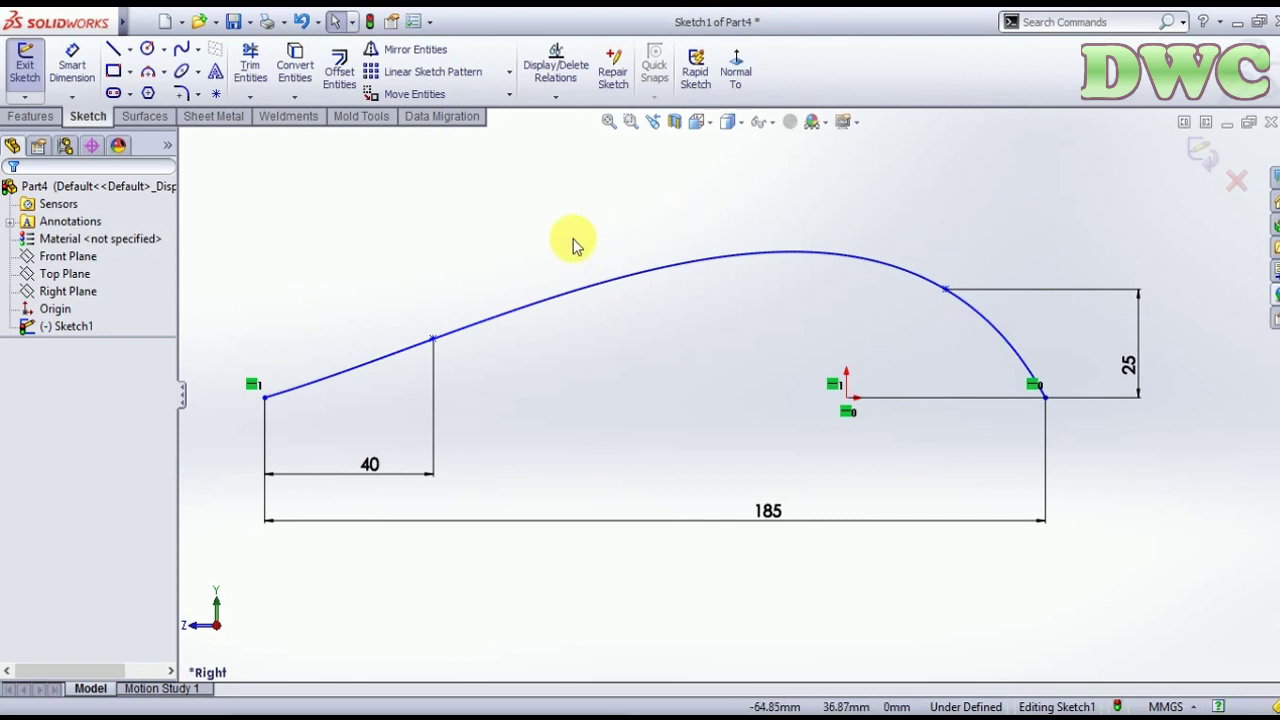
{"action": "key", "text": "z"}
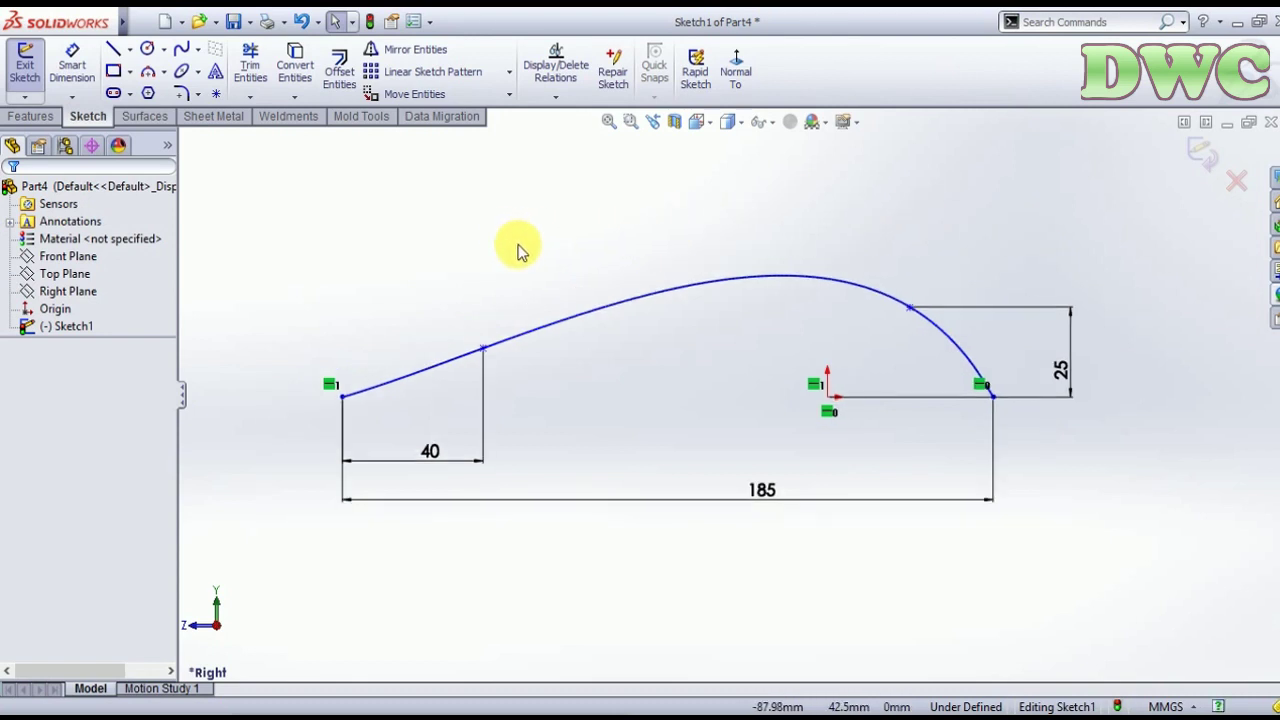
{"action": "left_click", "coordinate": [1203, 163]}
- Add reference Plane1 normal to the spline through its left endpoint
{"action": "middle_click_drag", "start_coordinate": [663, 220], "coordinate": [528, 266]}
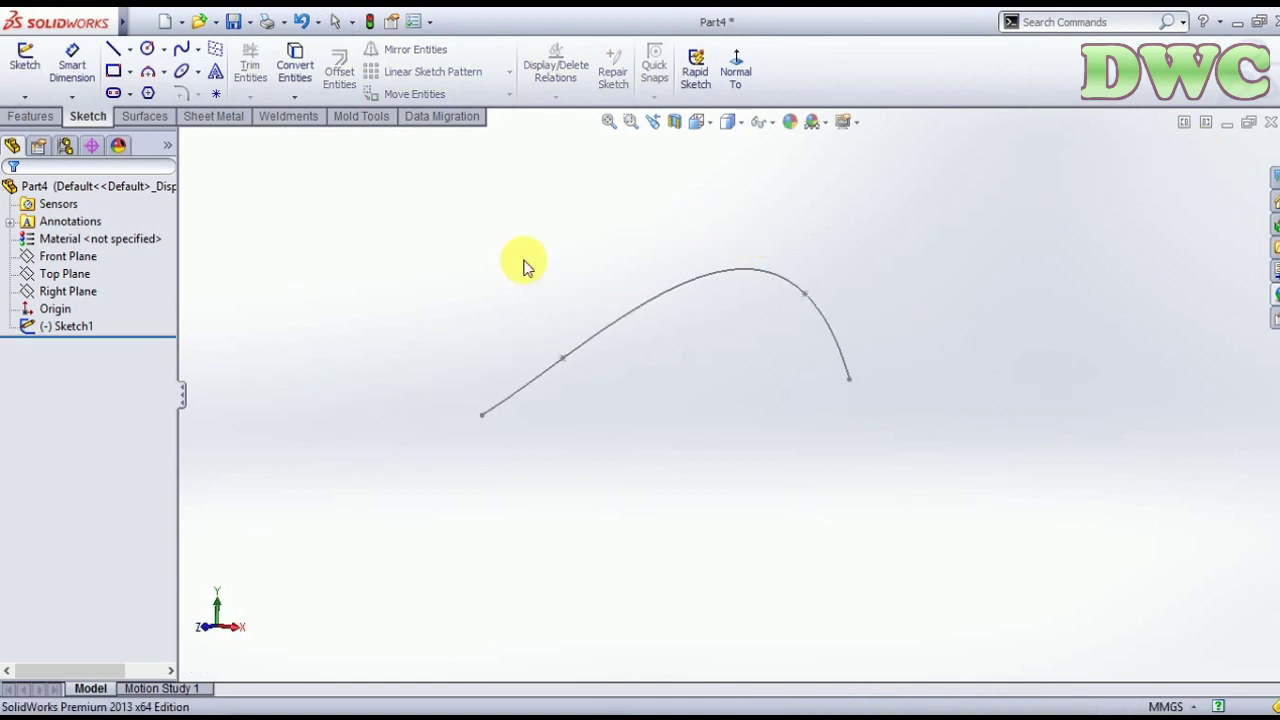
{"action": "left_click", "coordinate": [31, 116]}
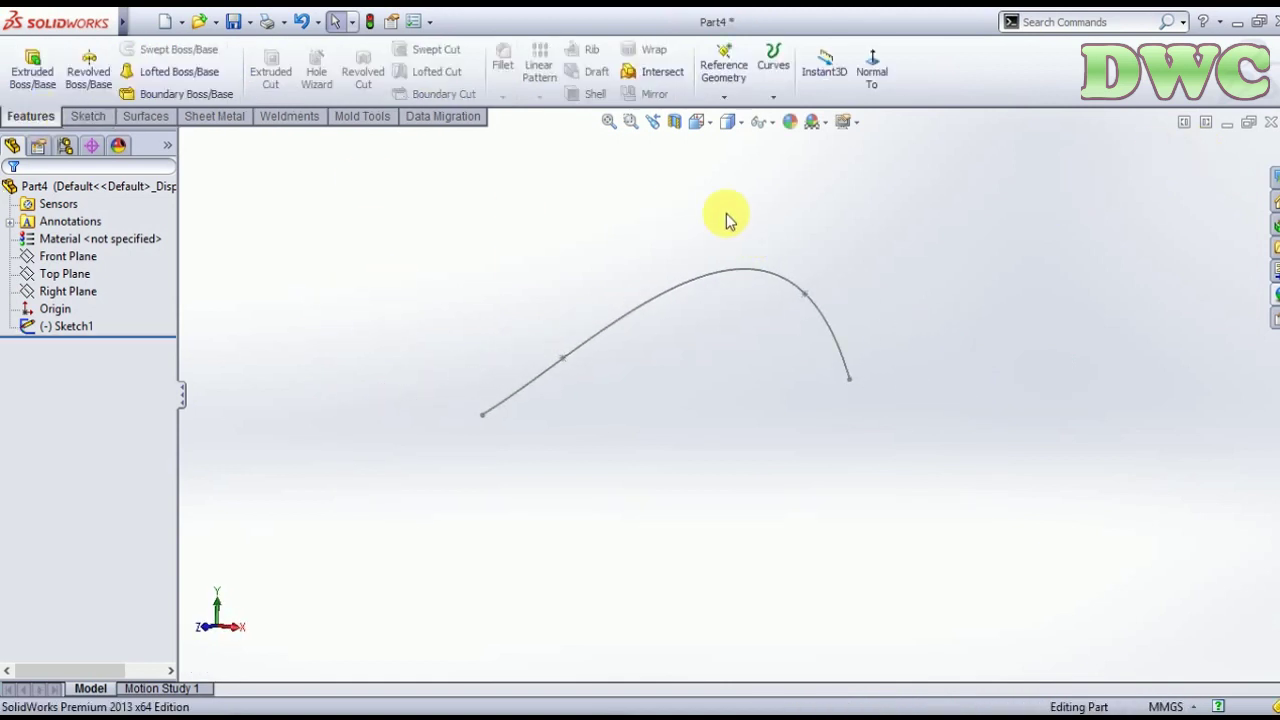
{"action": "left_click", "coordinate": [724, 94]}
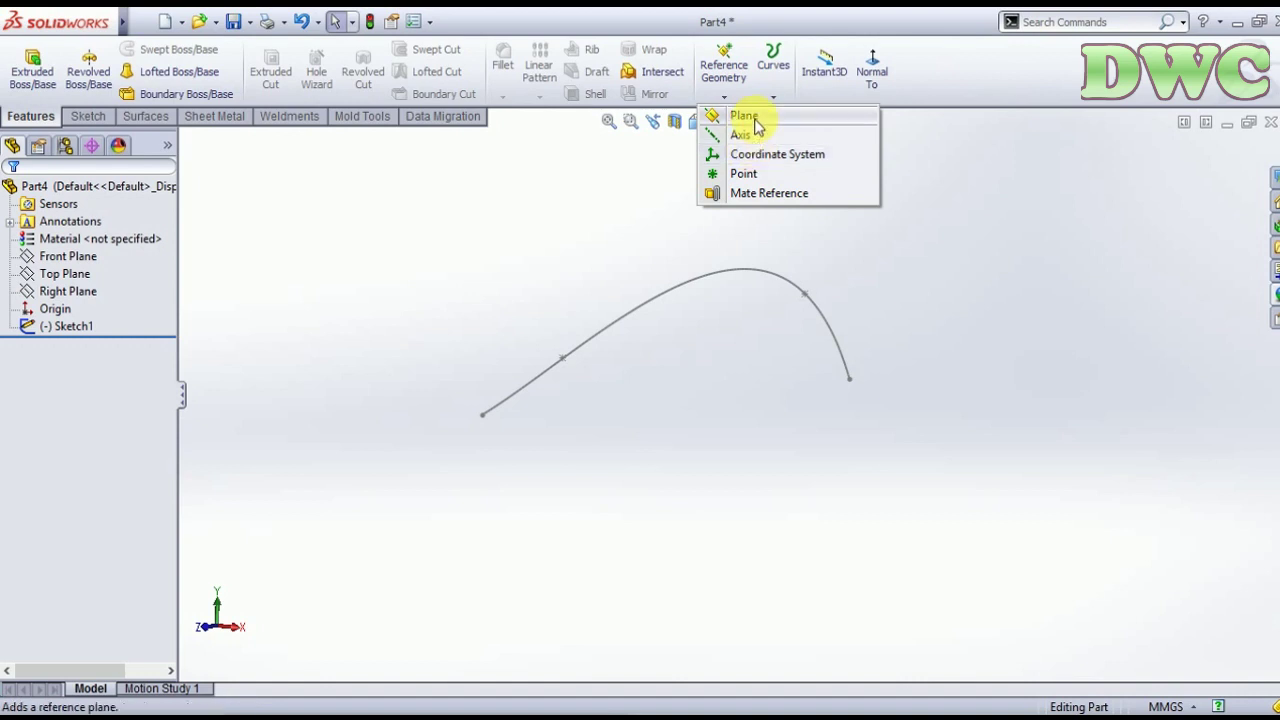
{"action": "left_click", "coordinate": [748, 117]}
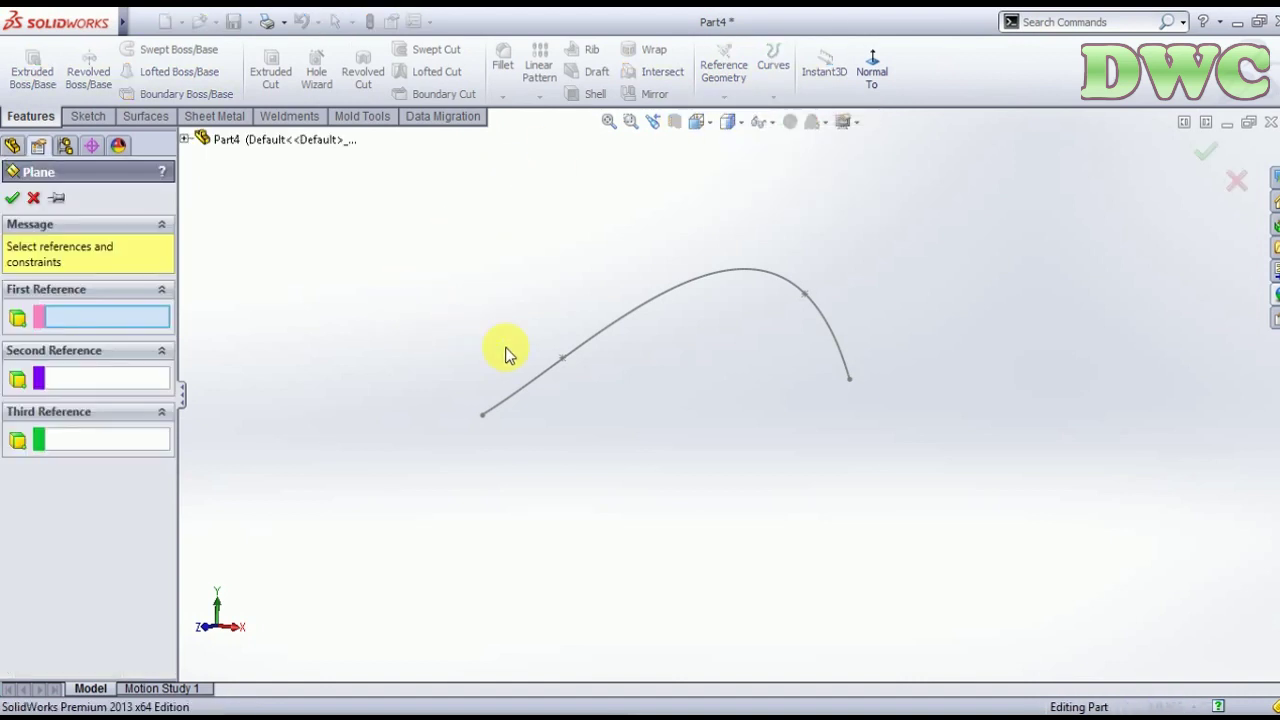
{"action": "left_click", "coordinate": [530, 382]}
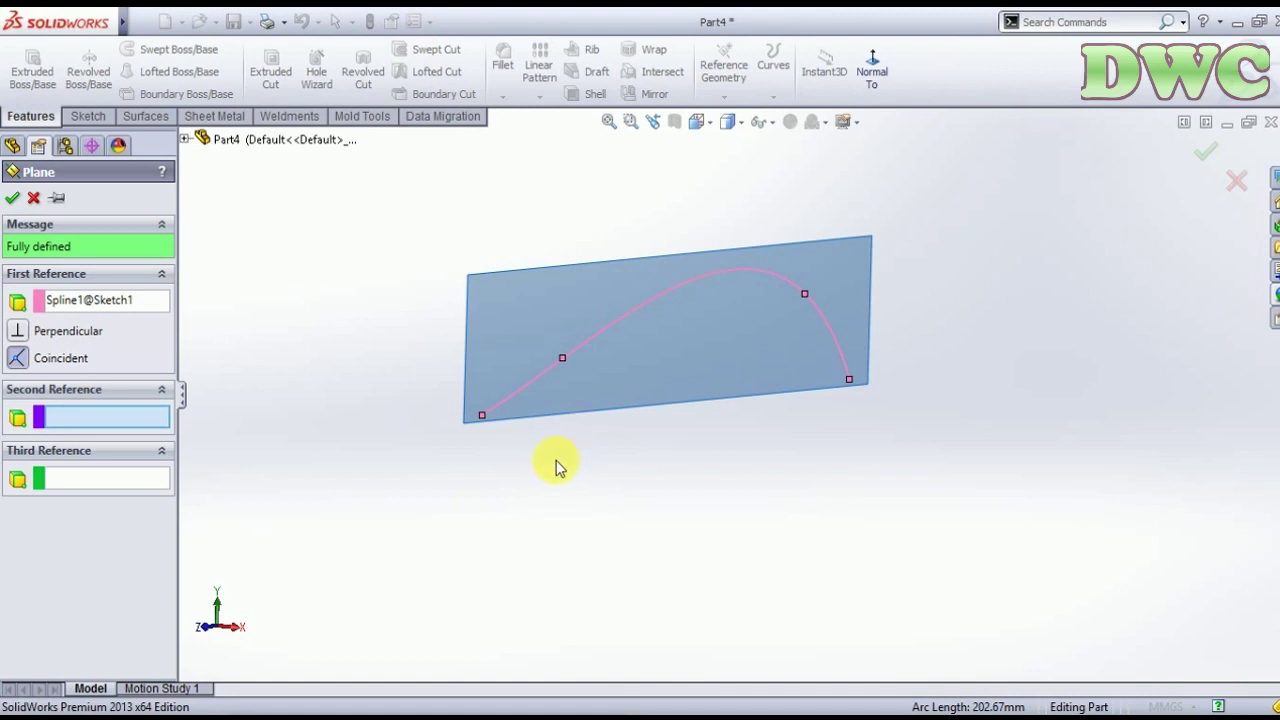
{"action": "middle_click_drag", "start_coordinate": [533, 470], "coordinate": [503, 500]}
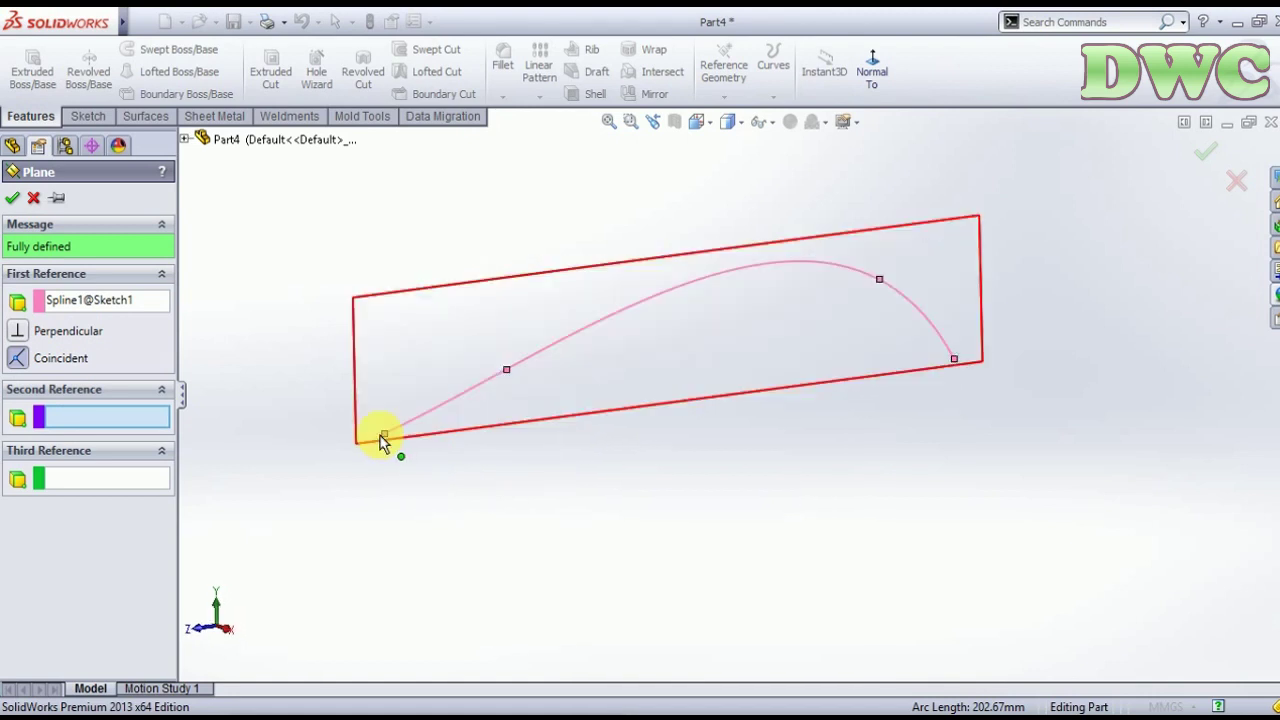
{"action": "left_click", "coordinate": [385, 434]}
{"action": "mouse_move", "coordinate": [880, 408]}
{"action": "middle_mouse_down"}
{"action": "mouse_move", "coordinate": [800, 465]}
{"action": "mouse_move", "coordinate": [617, 385]}
{"action": "middle_mouse_up"}
{"action": "left_click", "coordinate": [1205, 152]}
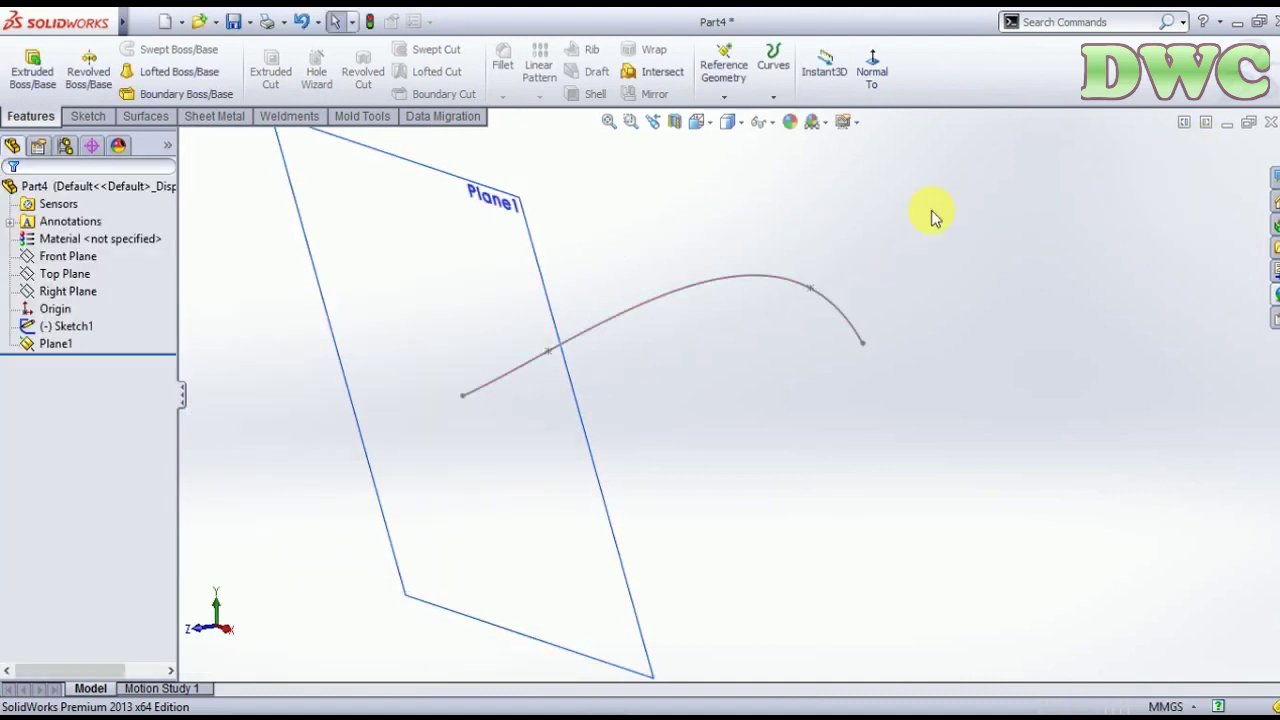
- Drag Plane1's handles to shrink it to a small square at the spline's left end
{"action": "left_click", "coordinate": [520, 208]}
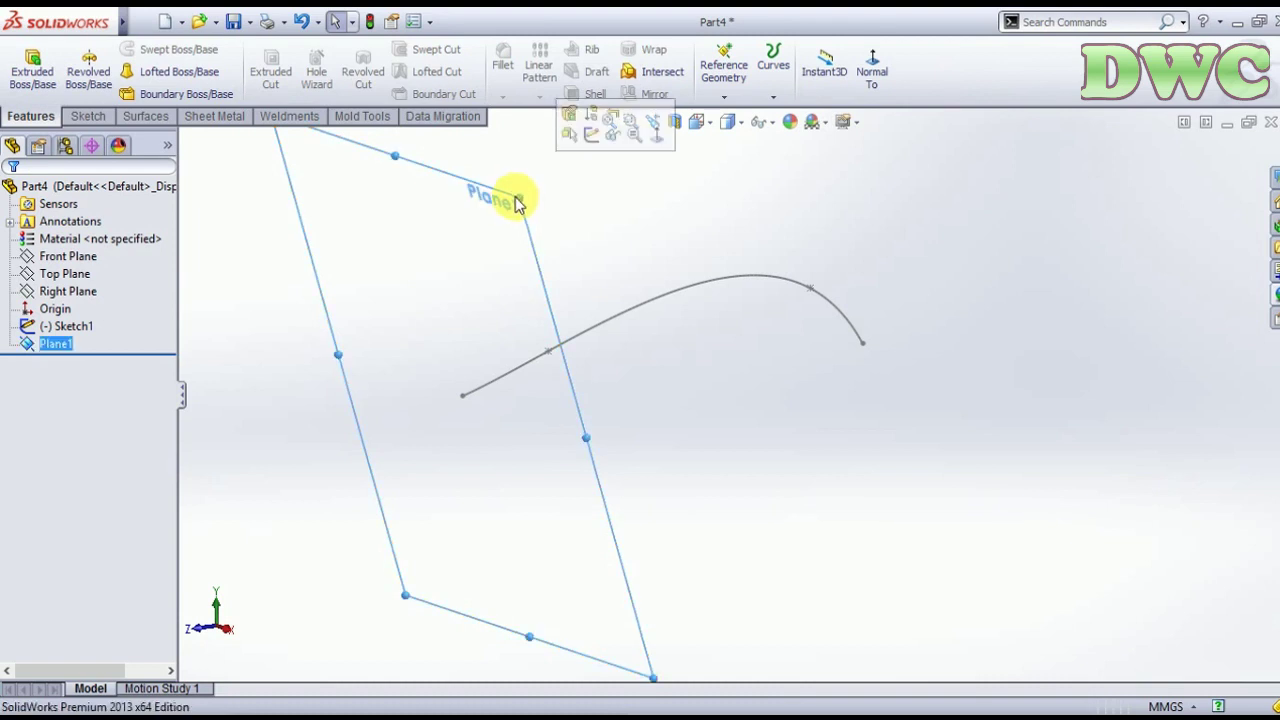
{"action": "mouse_move", "coordinate": [503, 200]}
{"action": "left_mouse_down"}
{"action": "mouse_move", "coordinate": [492, 416]}
{"action": "mouse_move", "coordinate": [471, 437]}
{"action": "left_mouse_up"}
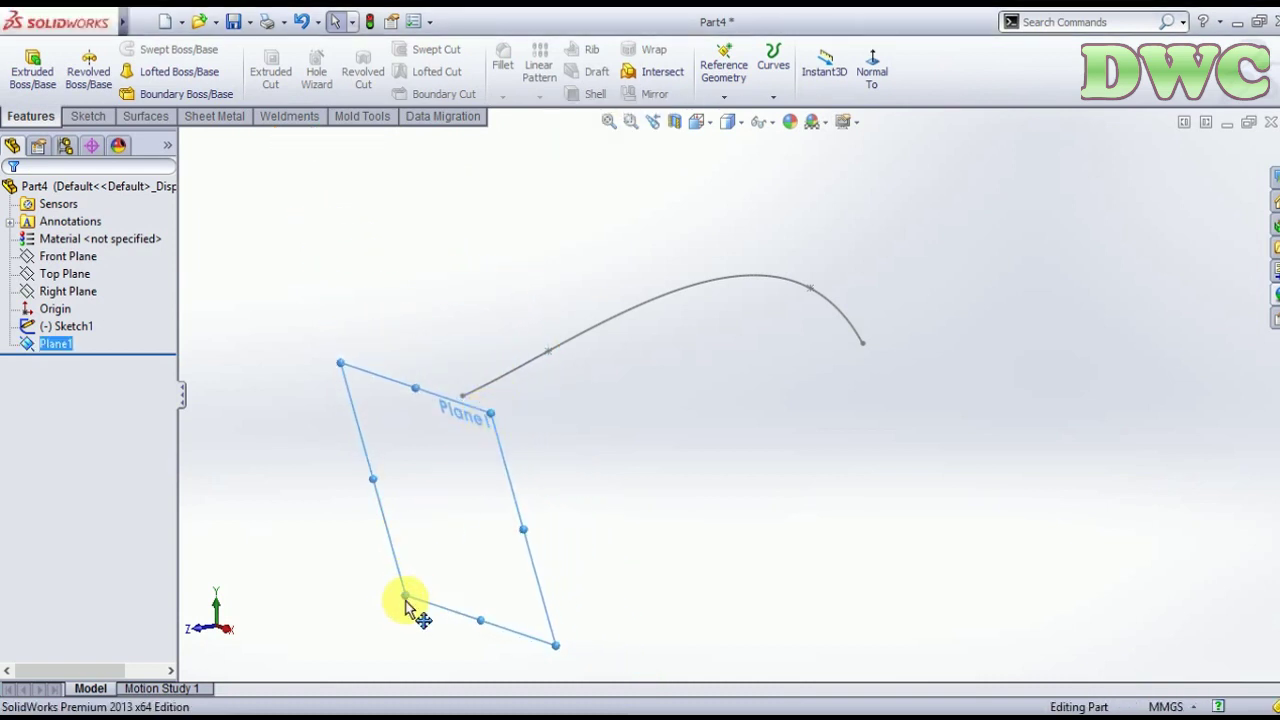
{"action": "mouse_move", "coordinate": [405, 596]}
{"action": "left_mouse_down"}
{"action": "mouse_move", "coordinate": [429, 451]}
{"action": "mouse_move", "coordinate": [445, 436]}
{"action": "left_mouse_up"}
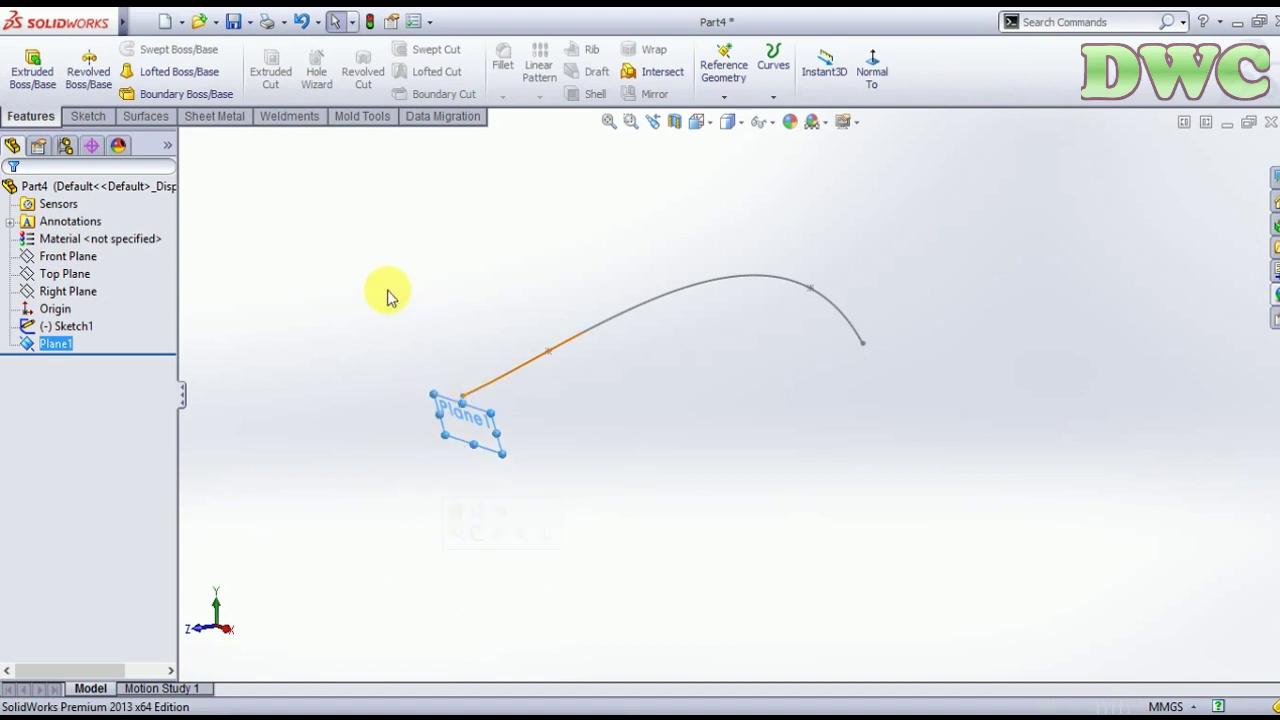
{"action": "left_click", "coordinate": [310, 188]}
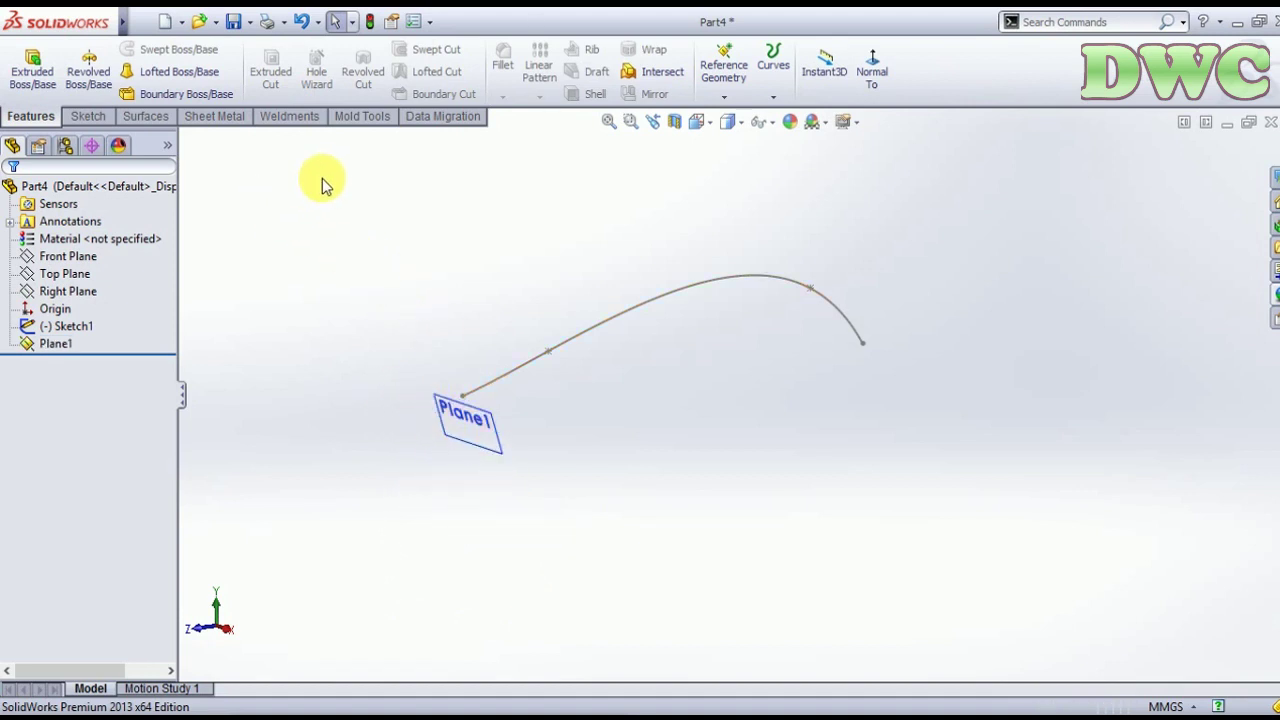
{"action": "left_click", "coordinate": [92, 118]}
{"action": "left_click", "coordinate": [25, 62]}
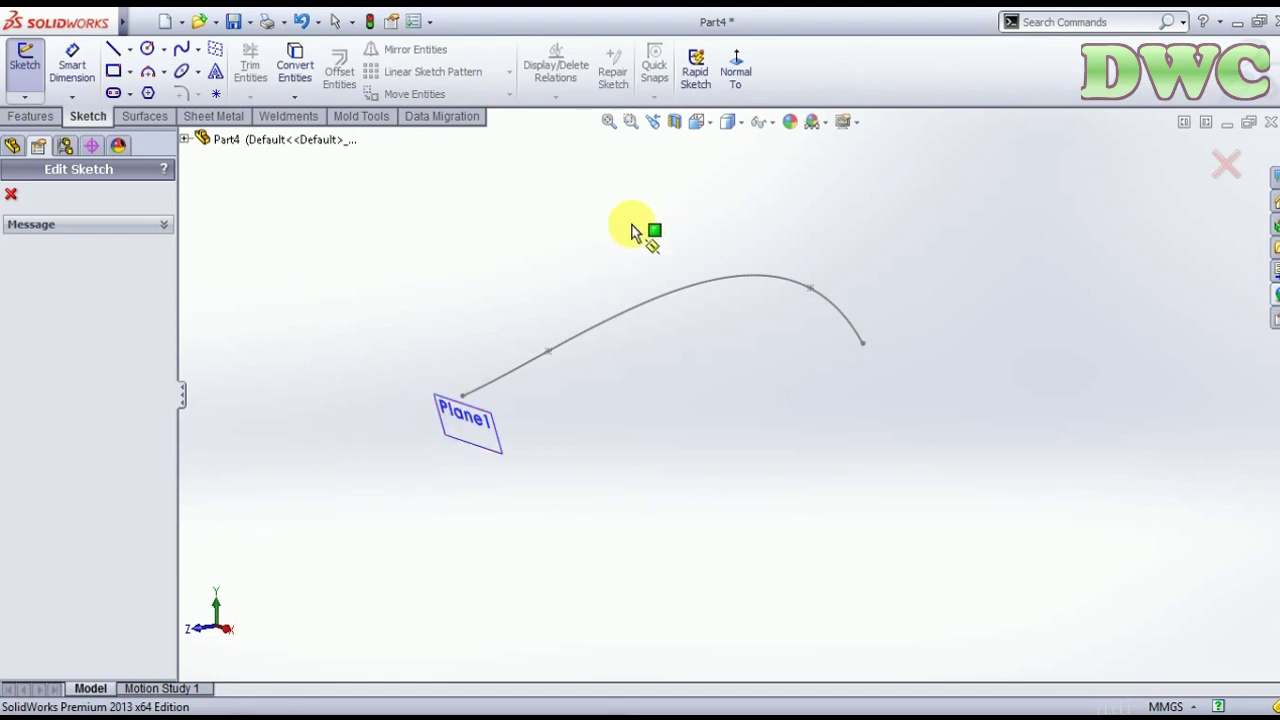
- Place the new sketch on Plane1 and view it Normal To
{"action": "left_click", "coordinate": [447, 415]}
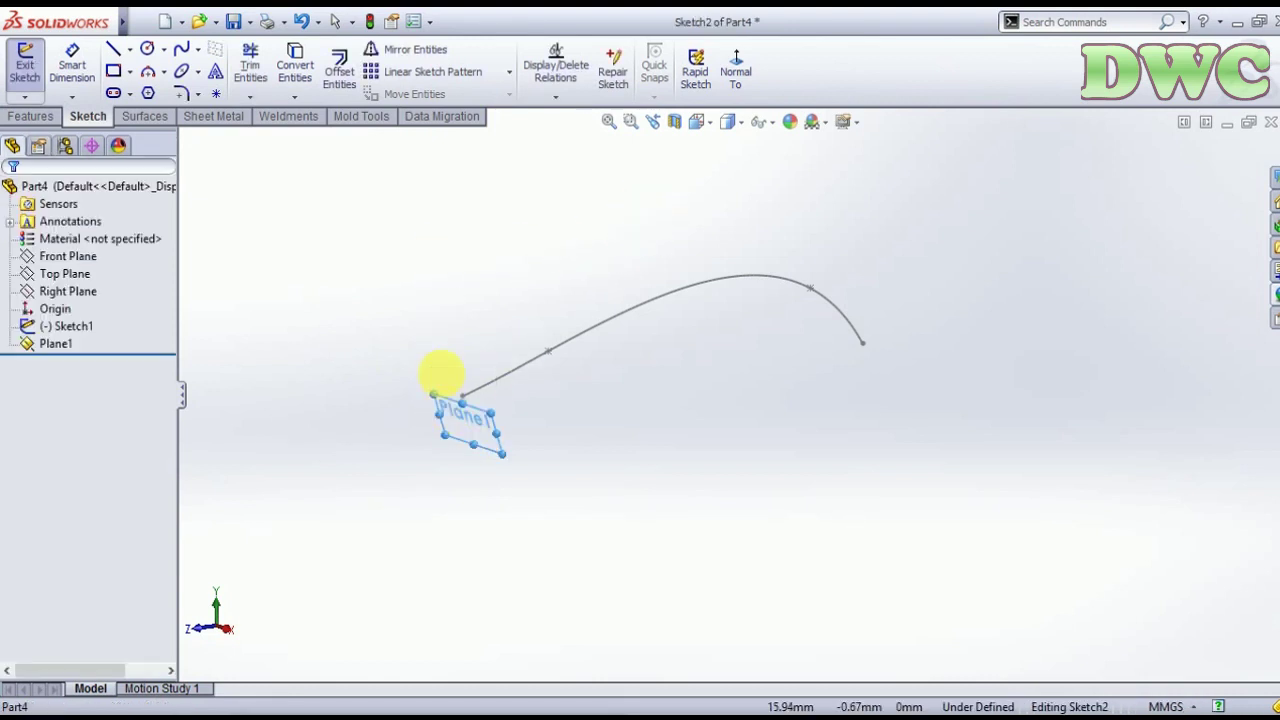
{"action": "left_click", "coordinate": [736, 66]}
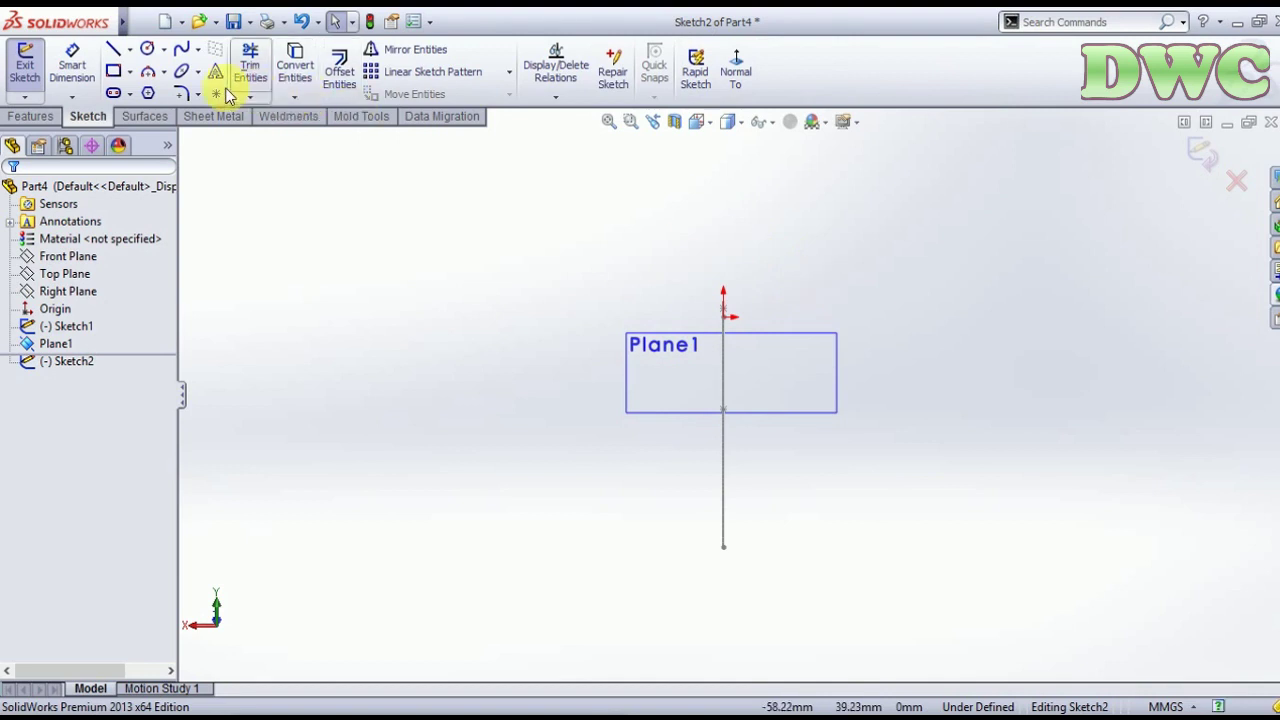
{"action": "left_click", "coordinate": [113, 49]}
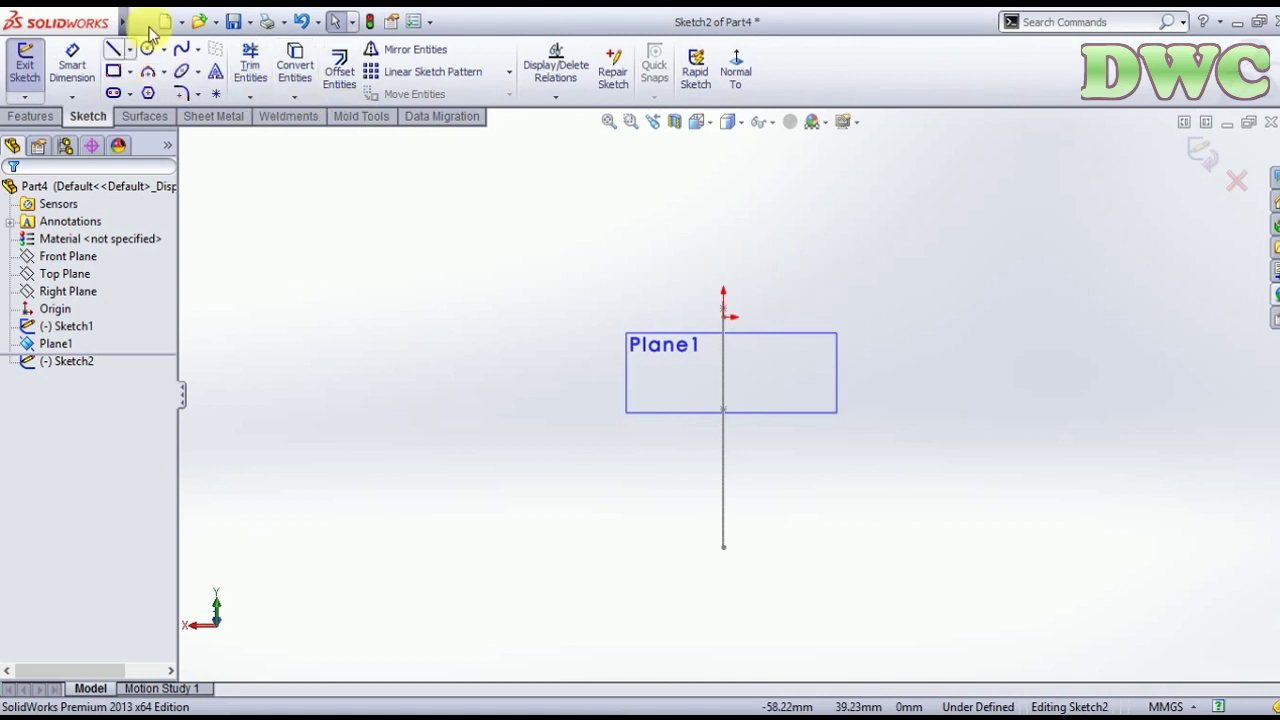
- Draw a wide three-point arc across Plane1 through the vertical line's top
{"action": "left_click", "coordinate": [148, 75]}
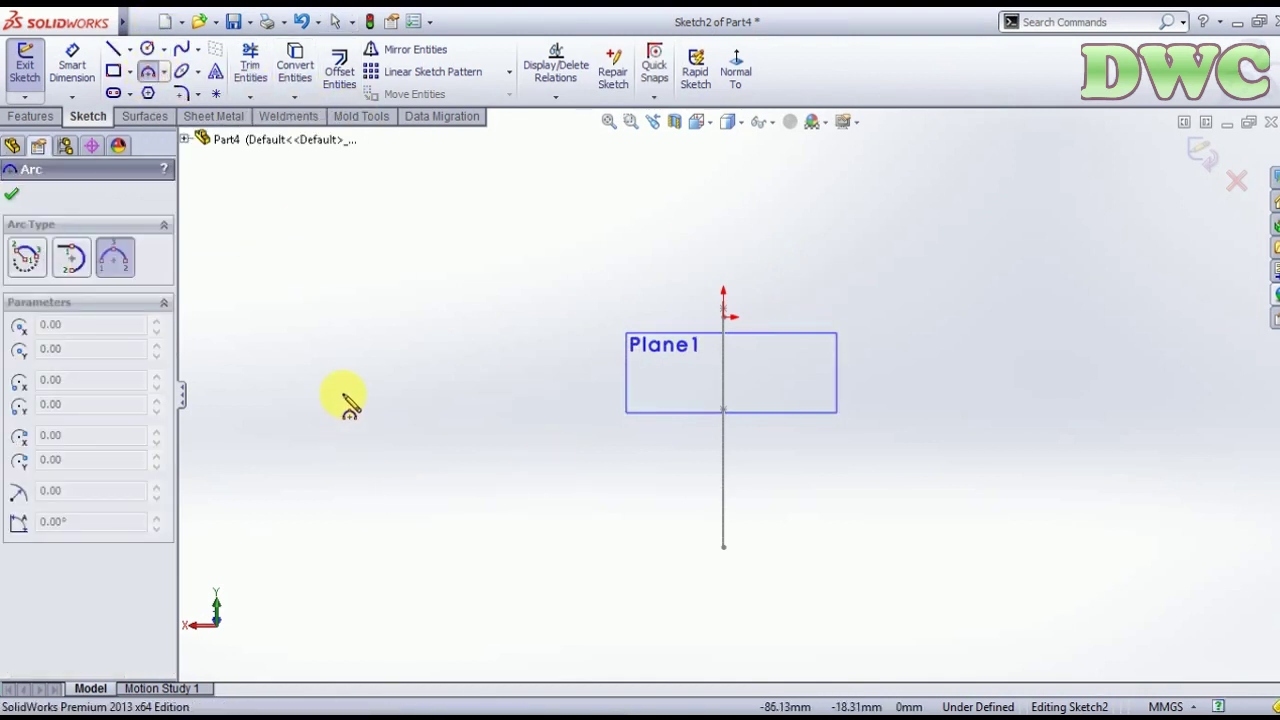
{"action": "left_click", "coordinate": [445, 383]}
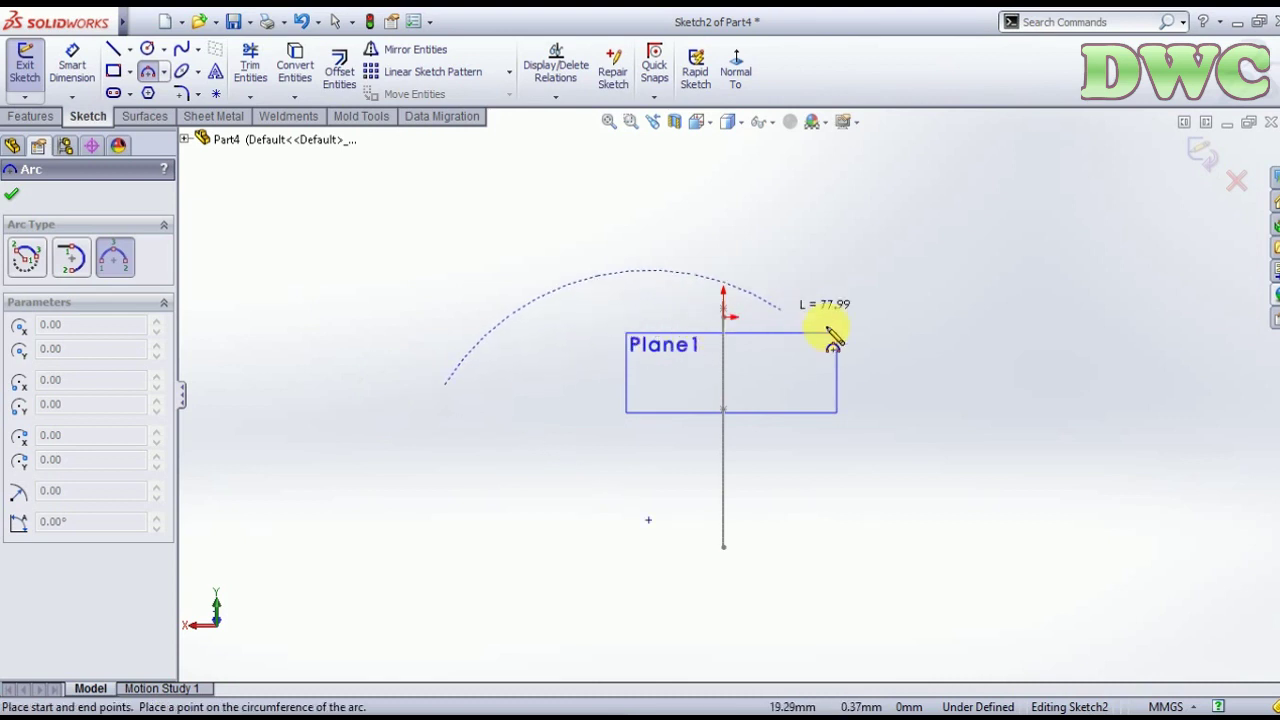
{"action": "left_click", "coordinate": [955, 384]}
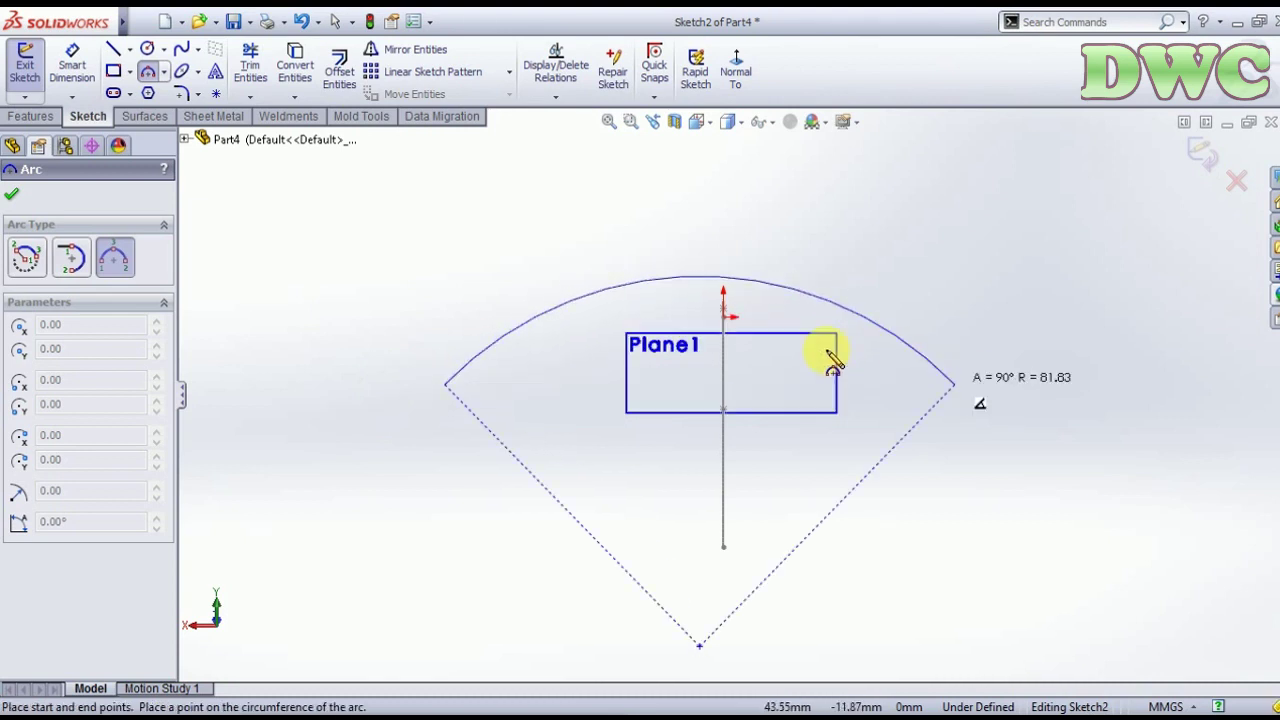
{"action": "left_click", "coordinate": [728, 321]}
{"action": "key", "text": "Escape"}
{"action": "scroll", "coordinate": [765, 262], "scroll_direction": "down", "scroll_amount": 2}
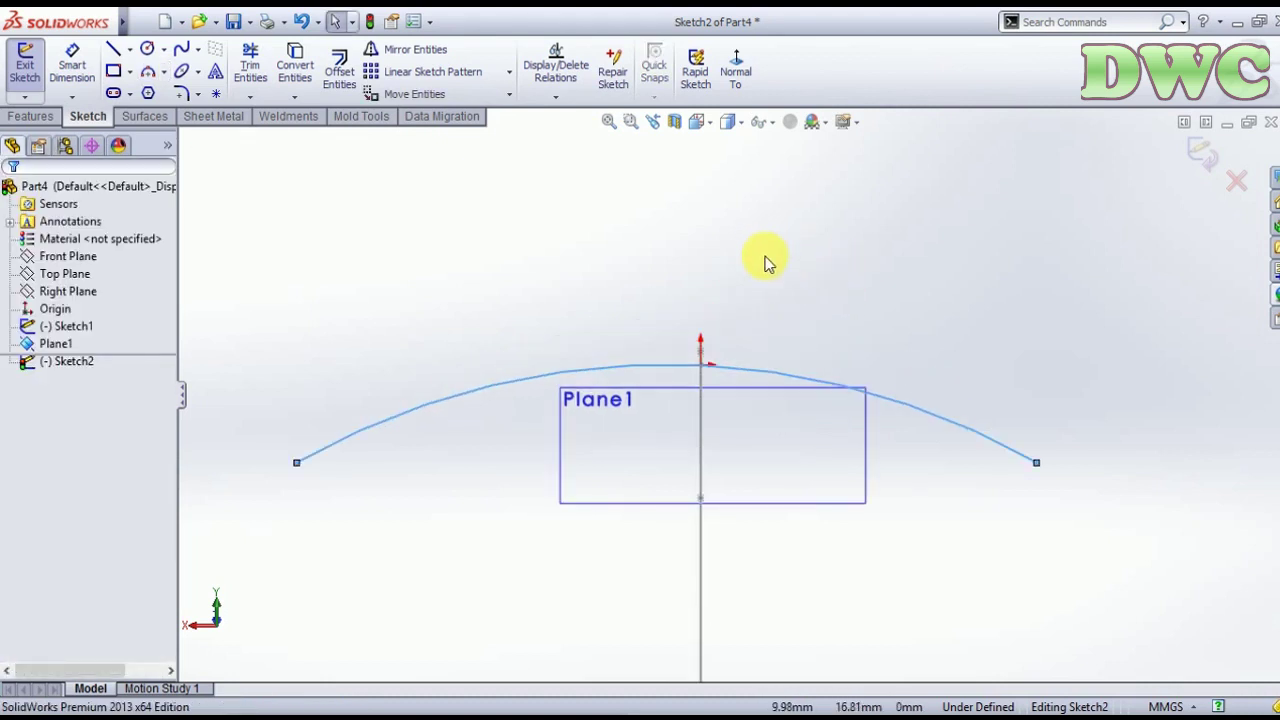
{"action": "left_click", "coordinate": [627, 374]}
{"action": "left_click", "coordinate": [500, 278]}
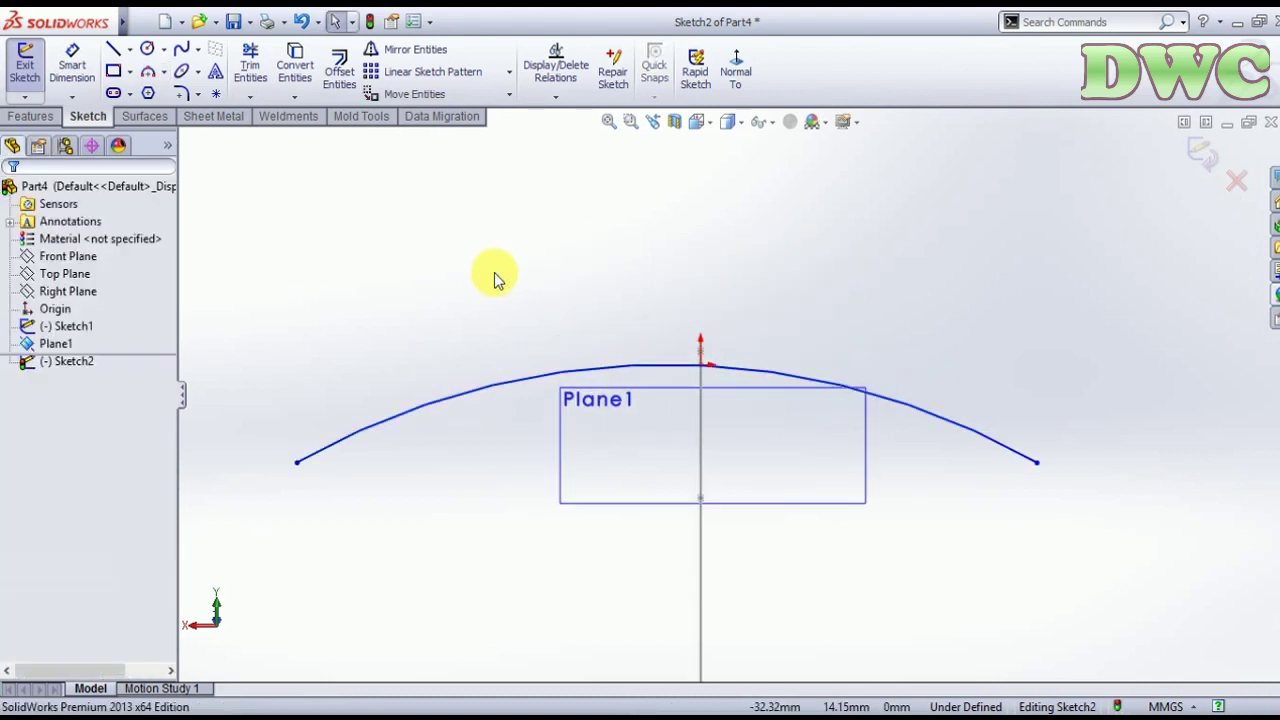
{"action": "left_click", "coordinate": [72, 65]}
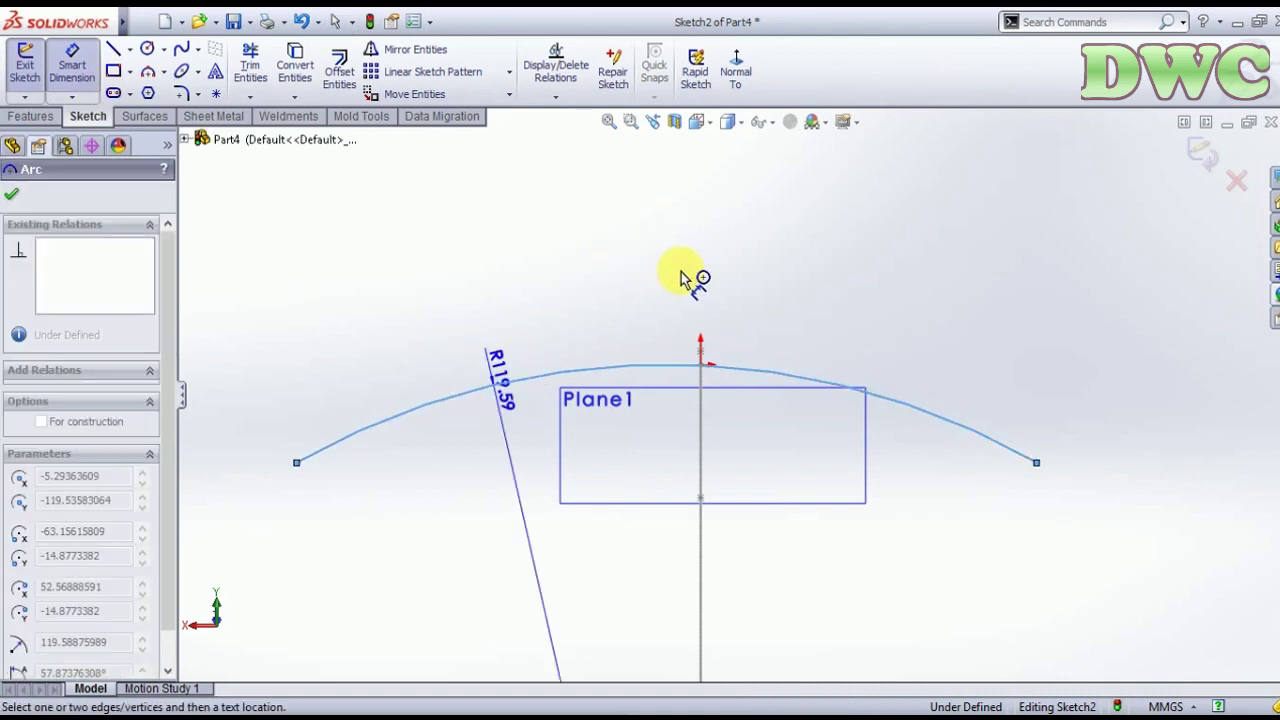
- Set the arc radius to 120 mm and its endpoint span to 120 mm
{"action": "left_click", "coordinate": [680, 271]}
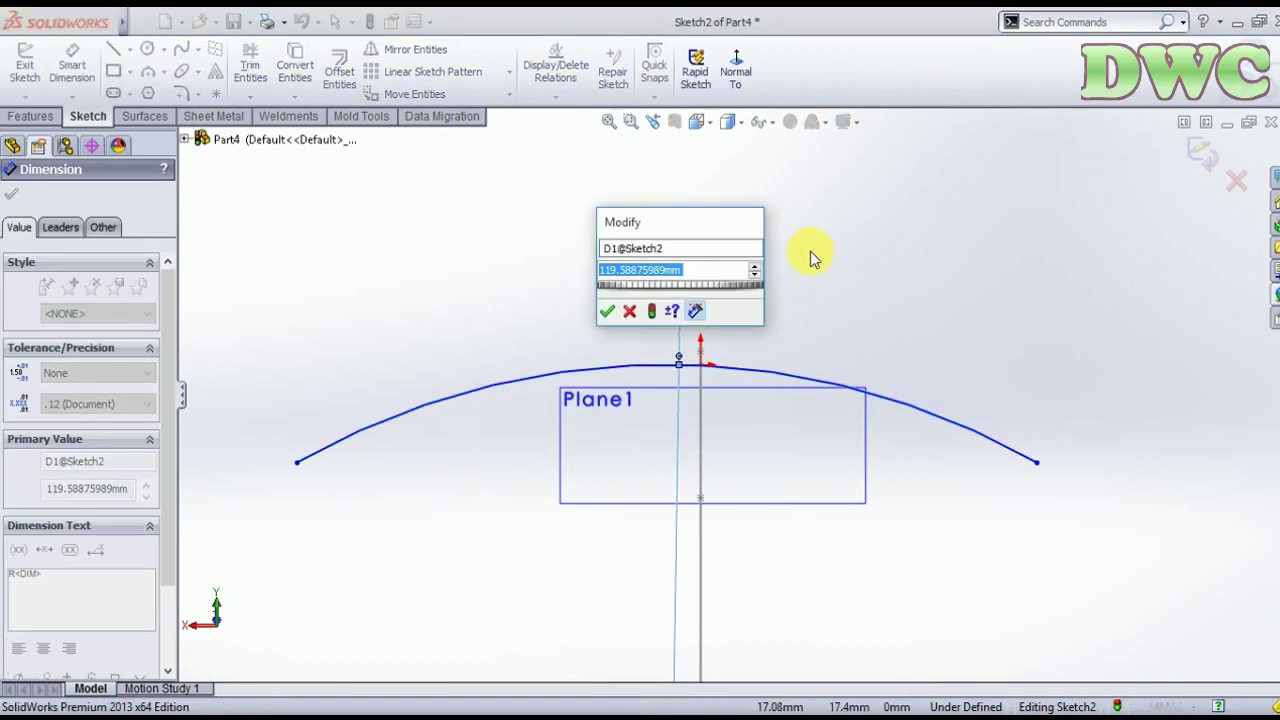
{"action": "type", "text": "120"}
{"action": "key", "text": "Return"}
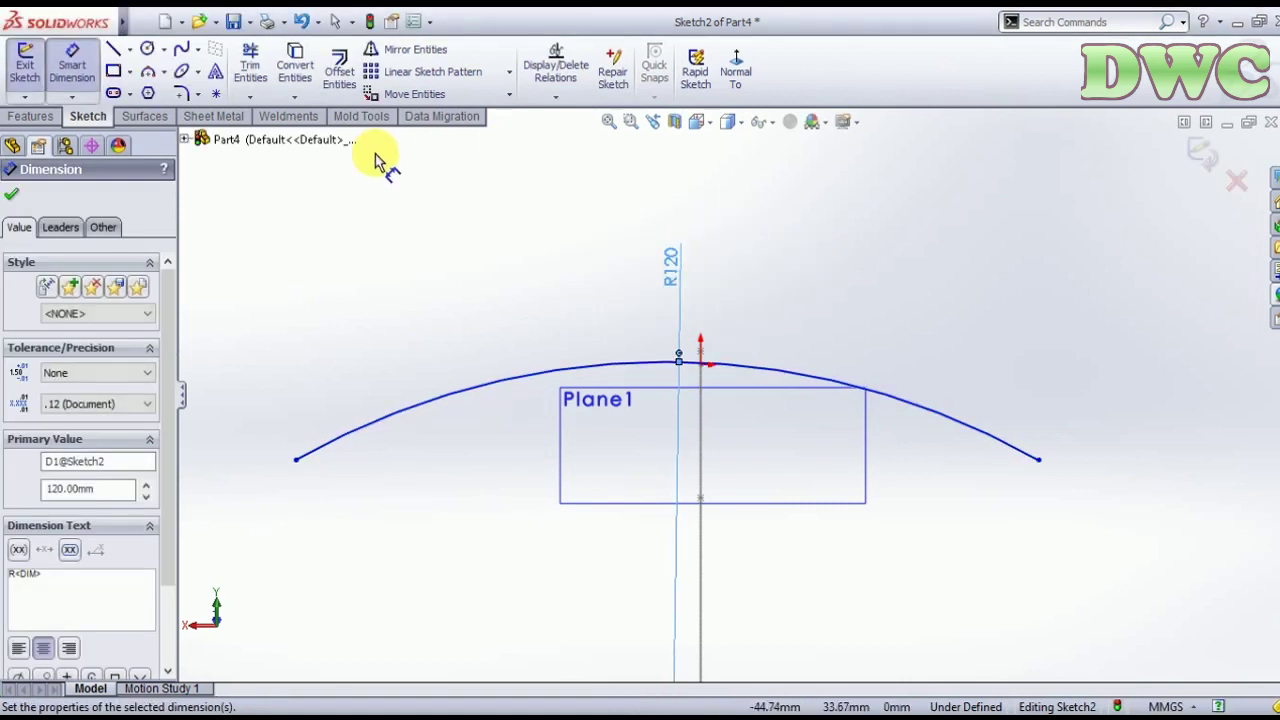
{"action": "left_click", "coordinate": [297, 459]}
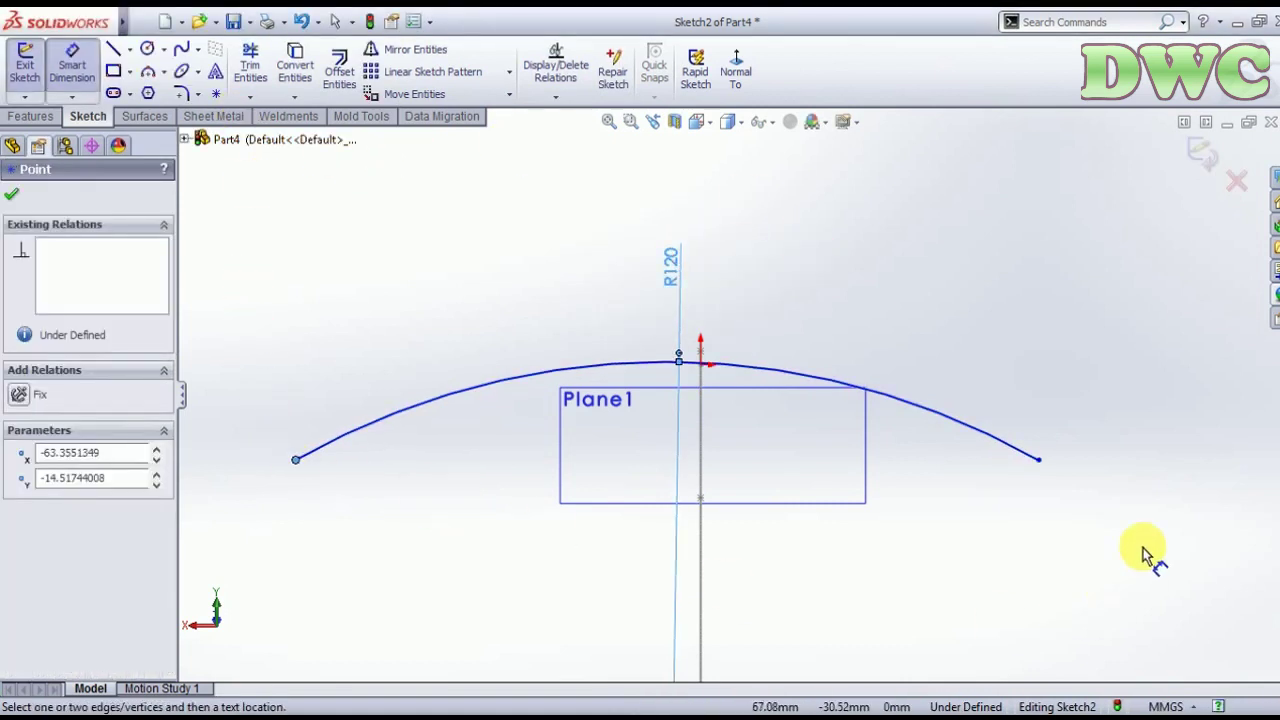
{"action": "left_click", "coordinate": [1038, 460]}
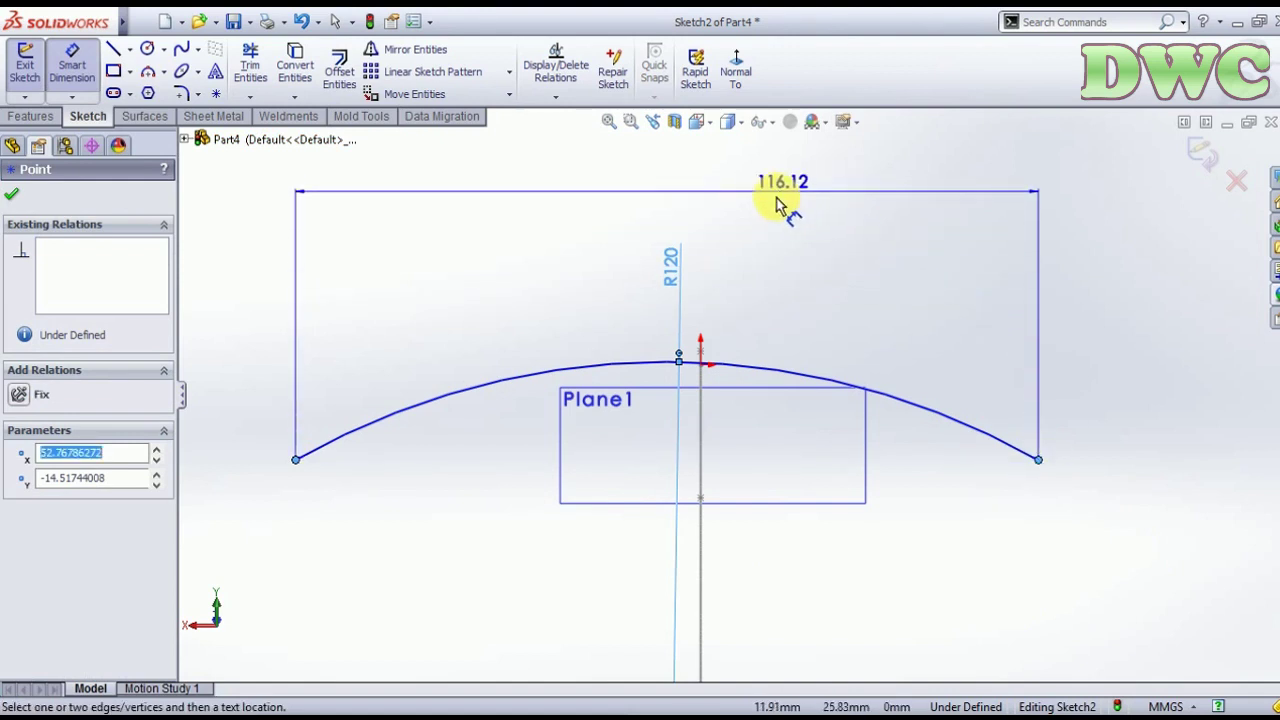
{"action": "left_click", "coordinate": [777, 200]}
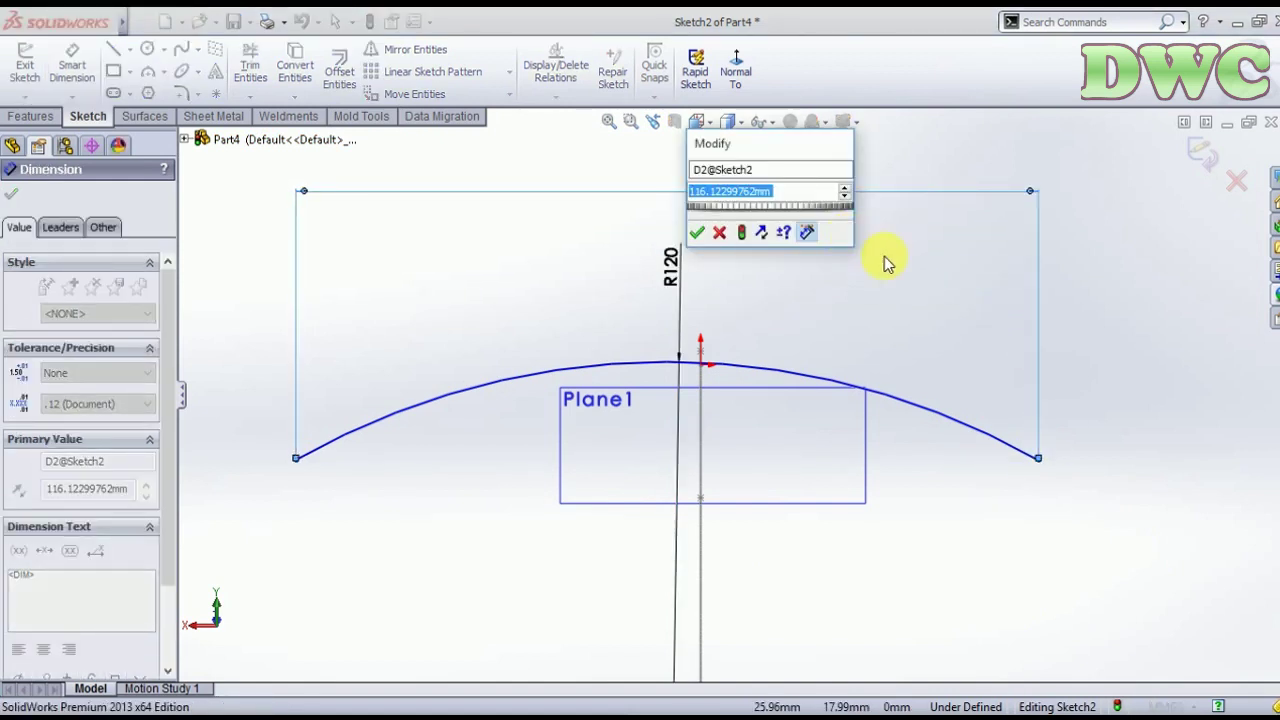
{"action": "type", "text": "120"}
{"action": "key", "text": "Return"}
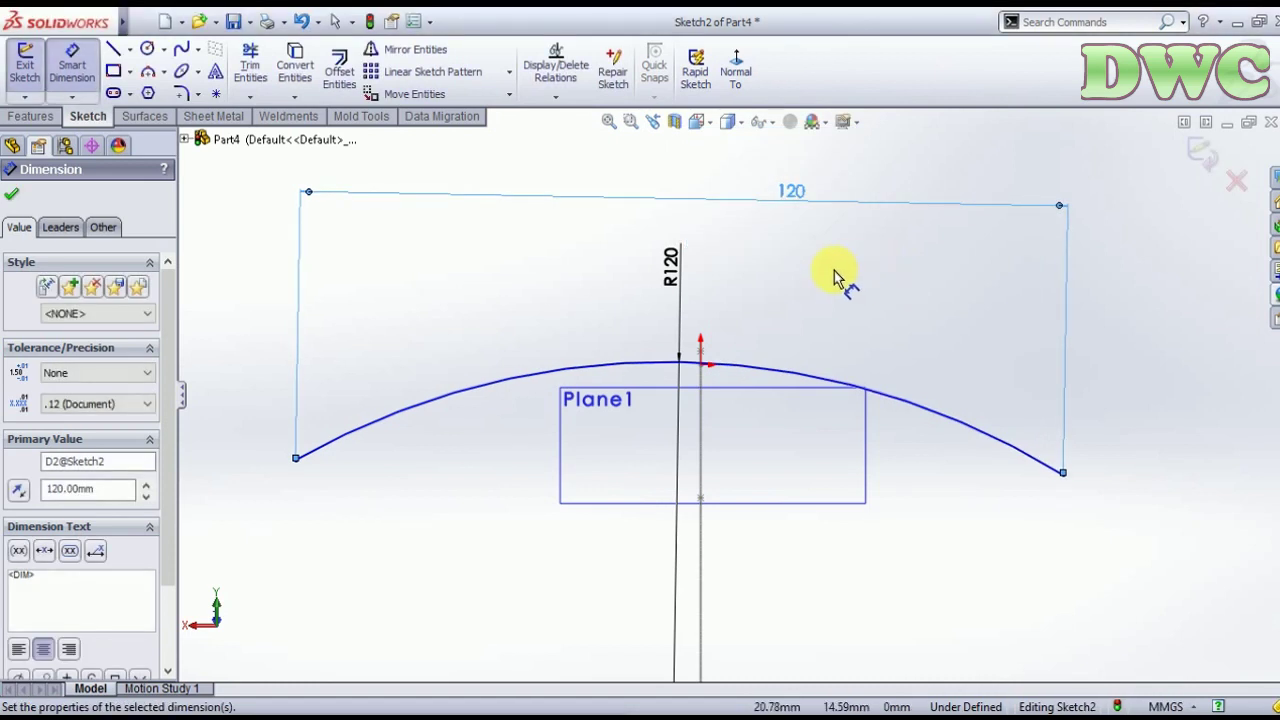
{"action": "key", "text": "Escape"}
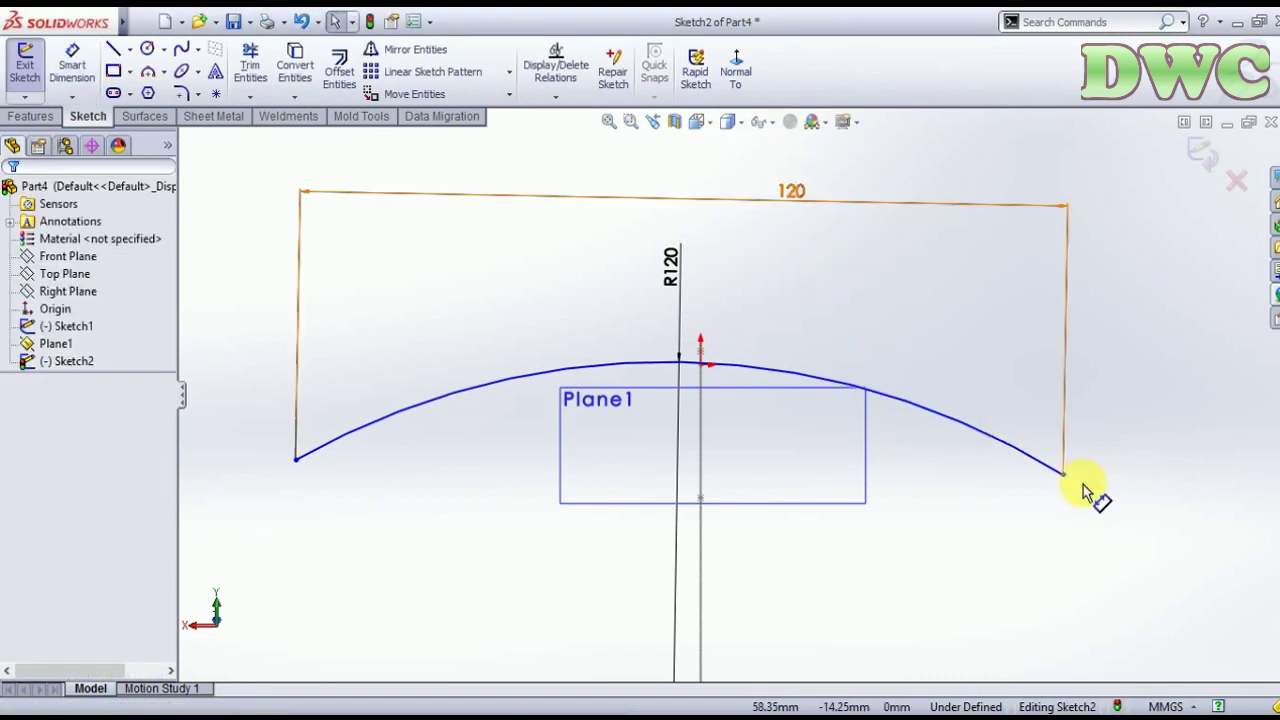
- Make the arc's two endpoints horizontal to each other
{"action": "left_click", "coordinate": [296, 459]}
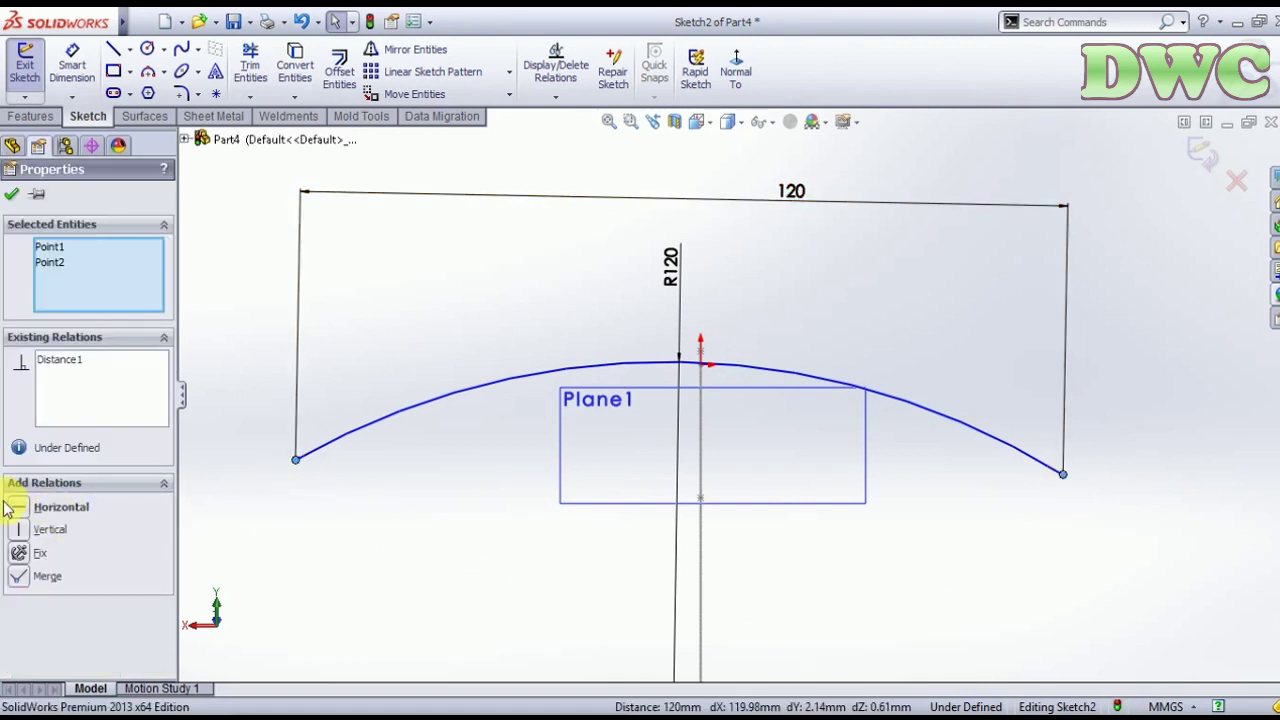
{"action": "left_click", "coordinate": [20, 517]}
{"action": "left_click", "coordinate": [391, 574]}
{"action": "key", "text": "f"}
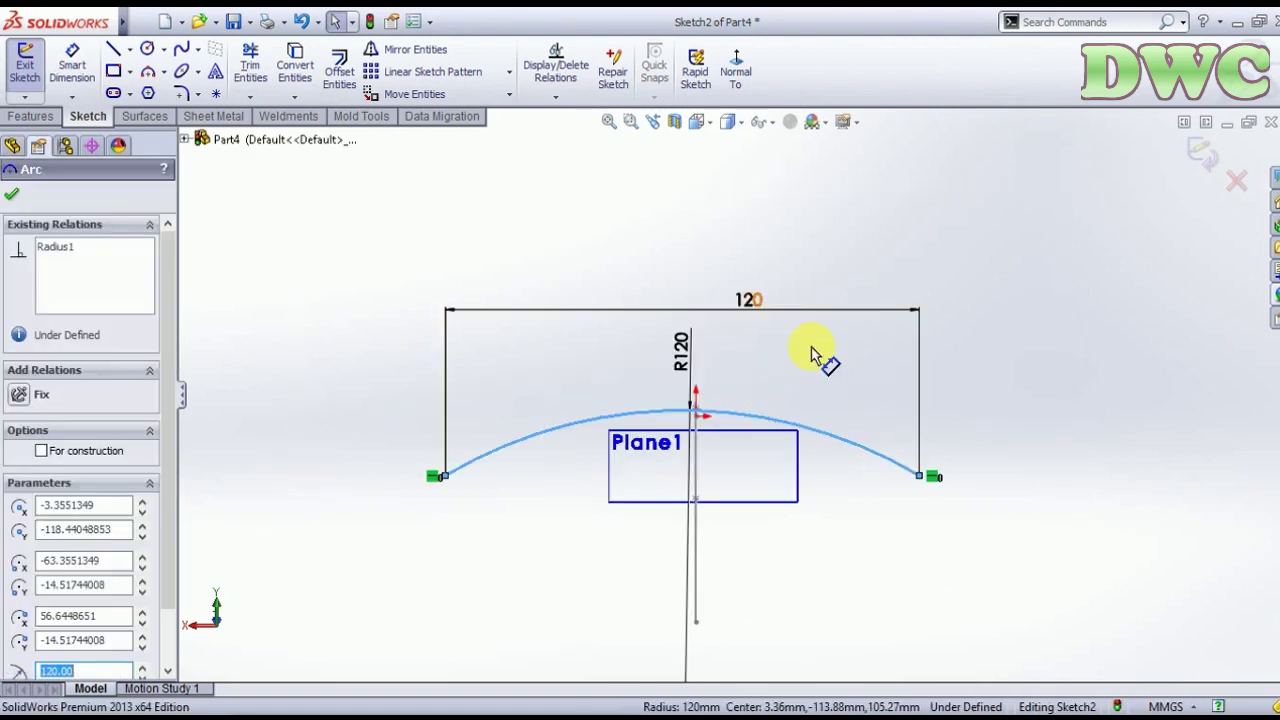
{"action": "left_click", "coordinate": [814, 388]}
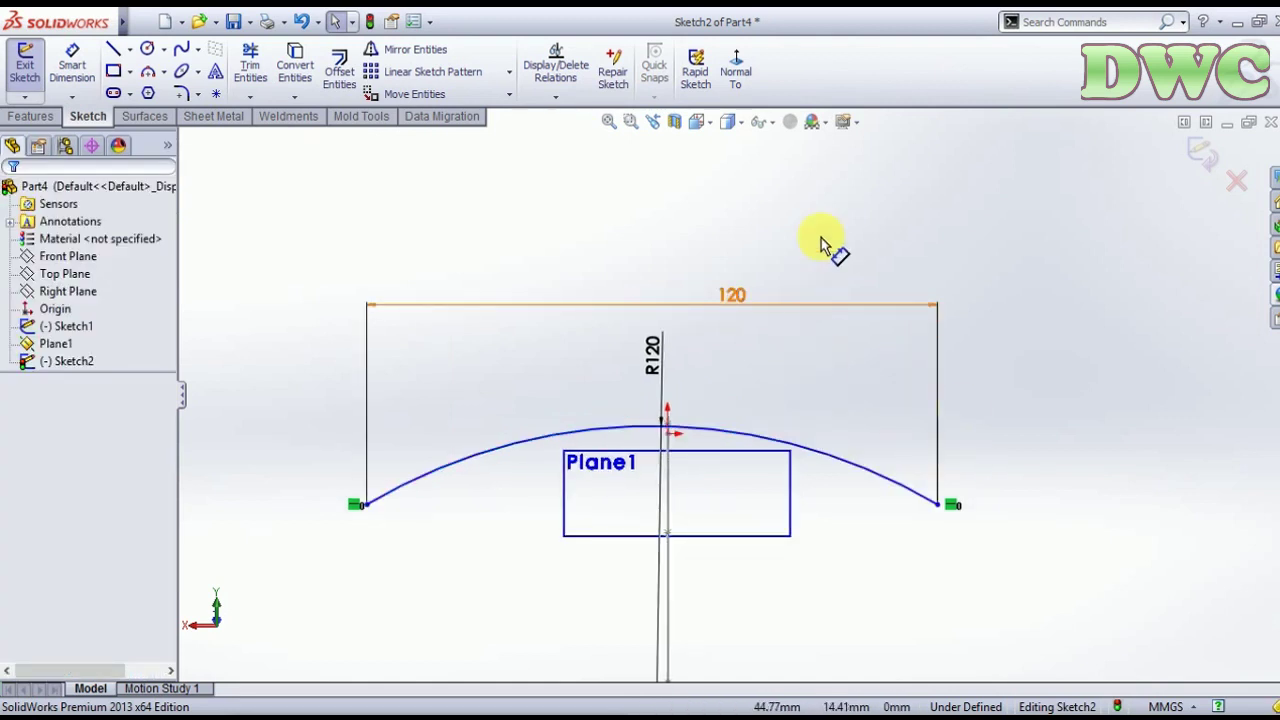
- Exit Sketch2, orbit to view the curves in 3D, and select Top Plane
{"action": "left_click", "coordinate": [1190, 157]}
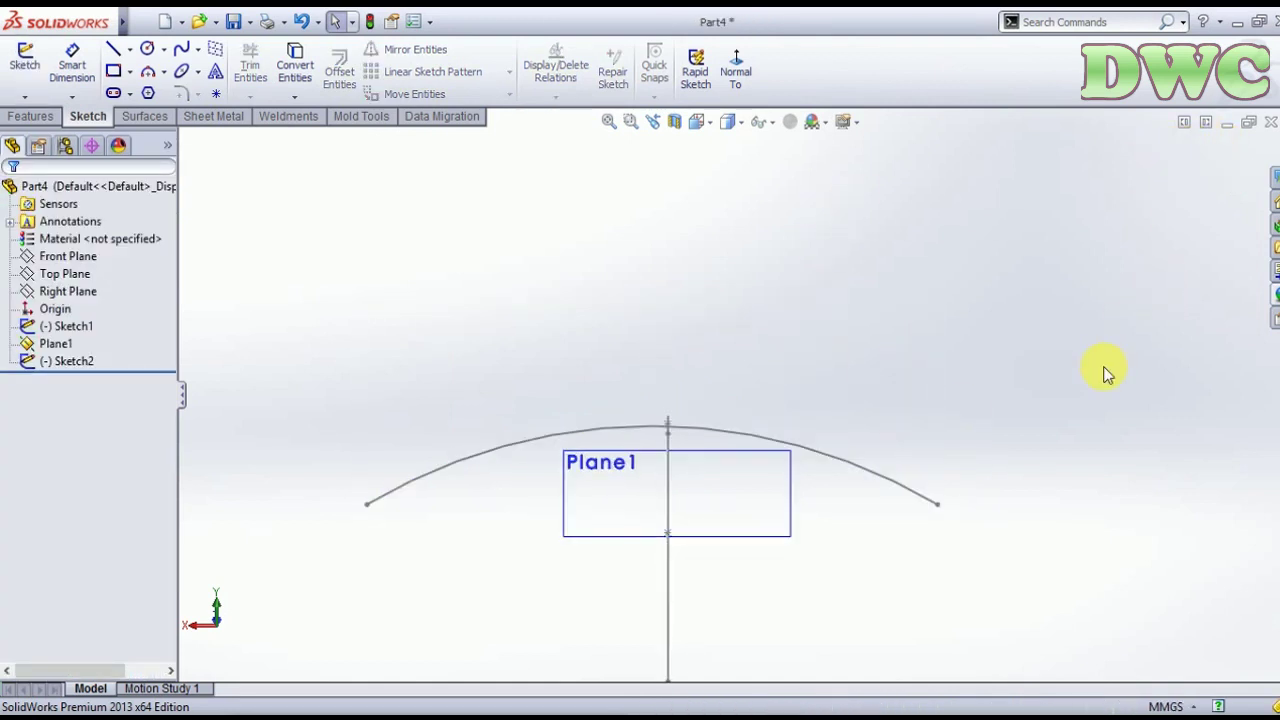
{"action": "mouse_move", "coordinate": [1023, 369]}
{"action": "middle_mouse_down"}
{"action": "mouse_move", "coordinate": [908, 443]}
{"action": "mouse_move", "coordinate": [872, 548]}
{"action": "mouse_move", "coordinate": [1029, 406]}
{"action": "mouse_move", "coordinate": [1080, 531]}
{"action": "mouse_move", "coordinate": [1051, 597]}
{"action": "mouse_move", "coordinate": [905, 425]}
{"action": "middle_mouse_up"}
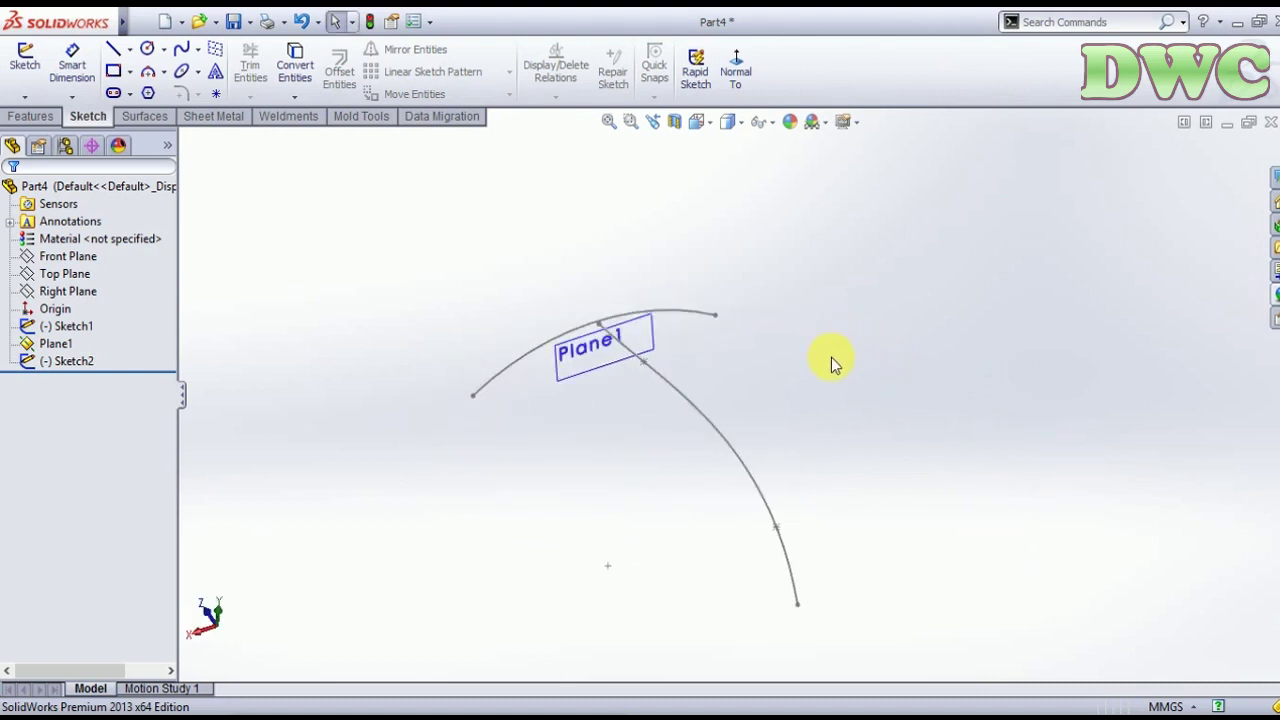
{"action": "mouse_move", "coordinate": [830, 360]}
{"action": "middle_mouse_down"}
{"action": "mouse_move", "coordinate": [949, 363]}
{"action": "mouse_move", "coordinate": [849, 337]}
{"action": "middle_mouse_up"}
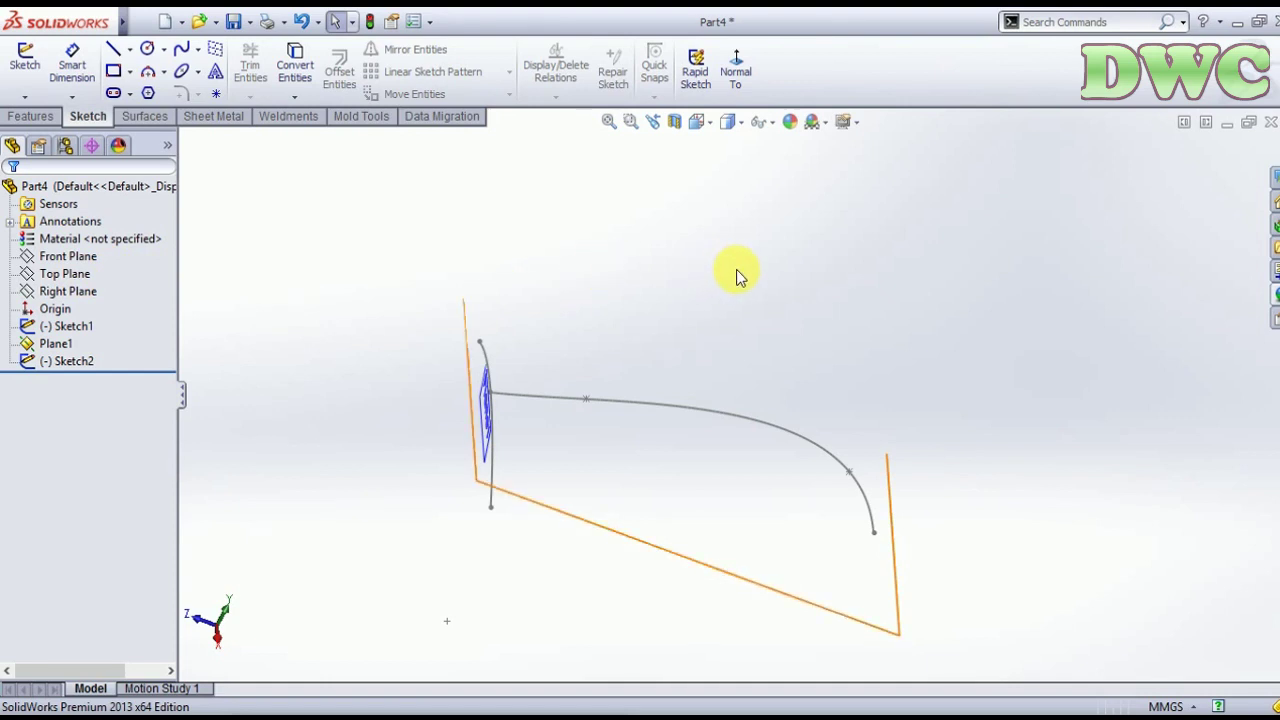
{"action": "left_click", "coordinate": [714, 300]}
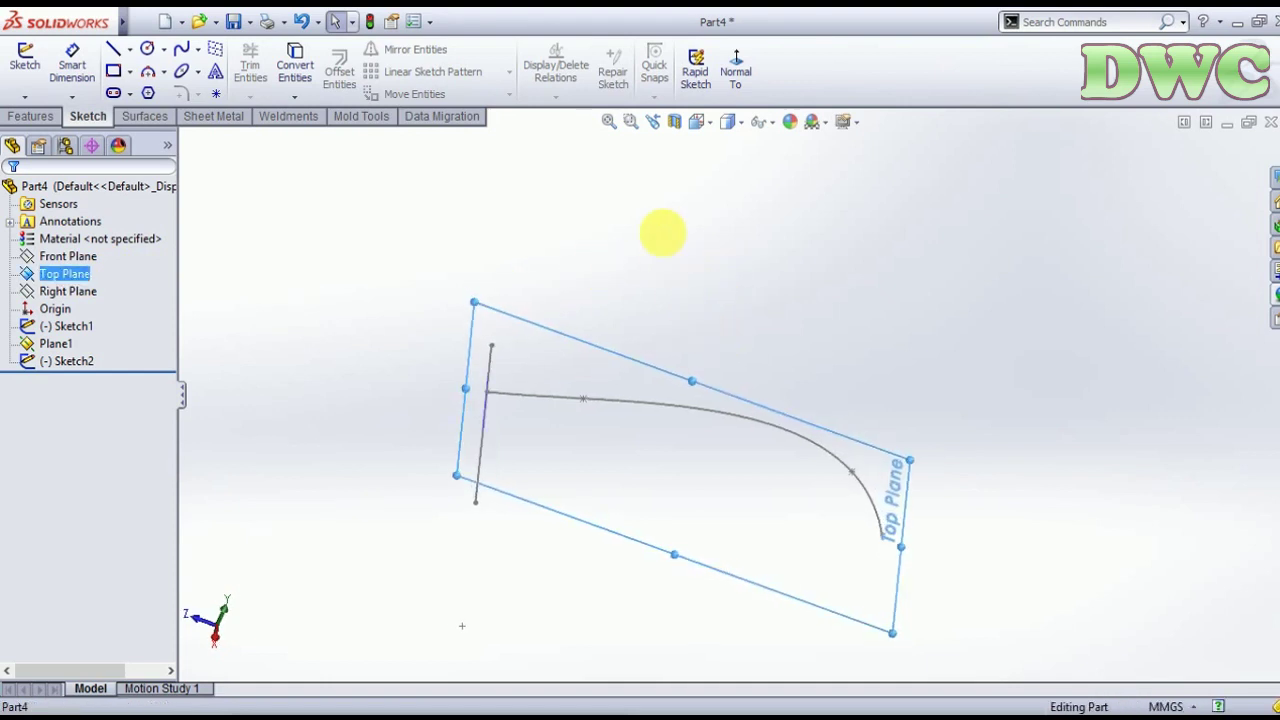
{"action": "mouse_move", "coordinate": [663, 233]}
{"action": "middle_mouse_down"}
{"action": "mouse_move", "coordinate": [808, 171]}
{"action": "mouse_move", "coordinate": [686, 226]}
{"action": "mouse_move", "coordinate": [700, 257]}
{"action": "mouse_move", "coordinate": [603, 148]}
{"action": "middle_mouse_up"}
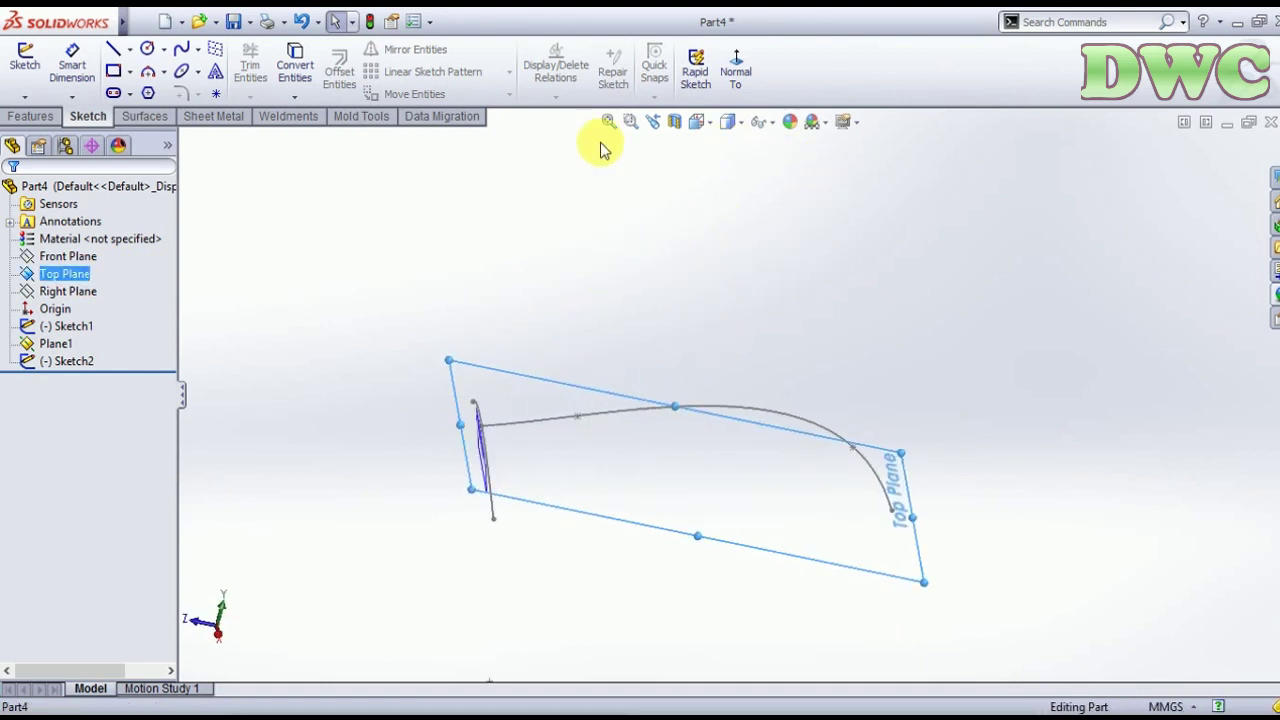
- Create Plane2 offset from the Top Plane on the flipped side
{"action": "left_click", "coordinate": [30, 116]}
{"action": "left_click", "coordinate": [720, 85]}
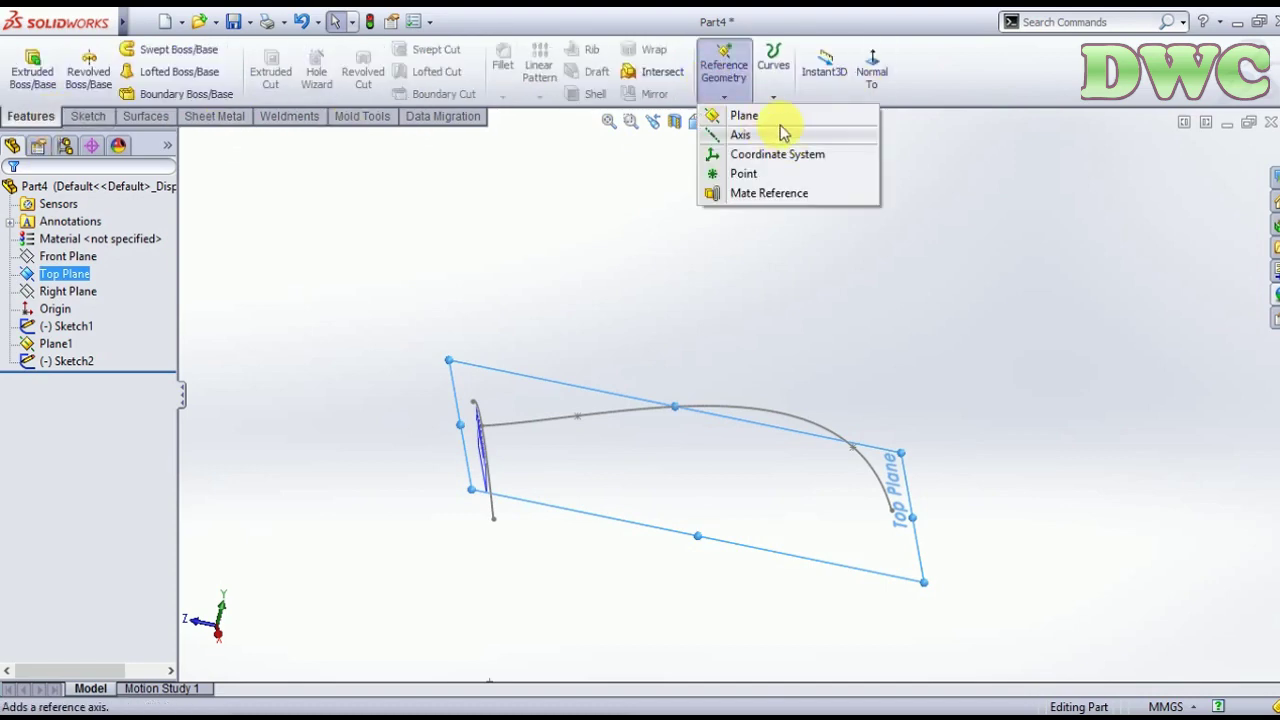
{"action": "left_click", "coordinate": [745, 115]}
{"action": "left_click", "coordinate": [39, 466]}
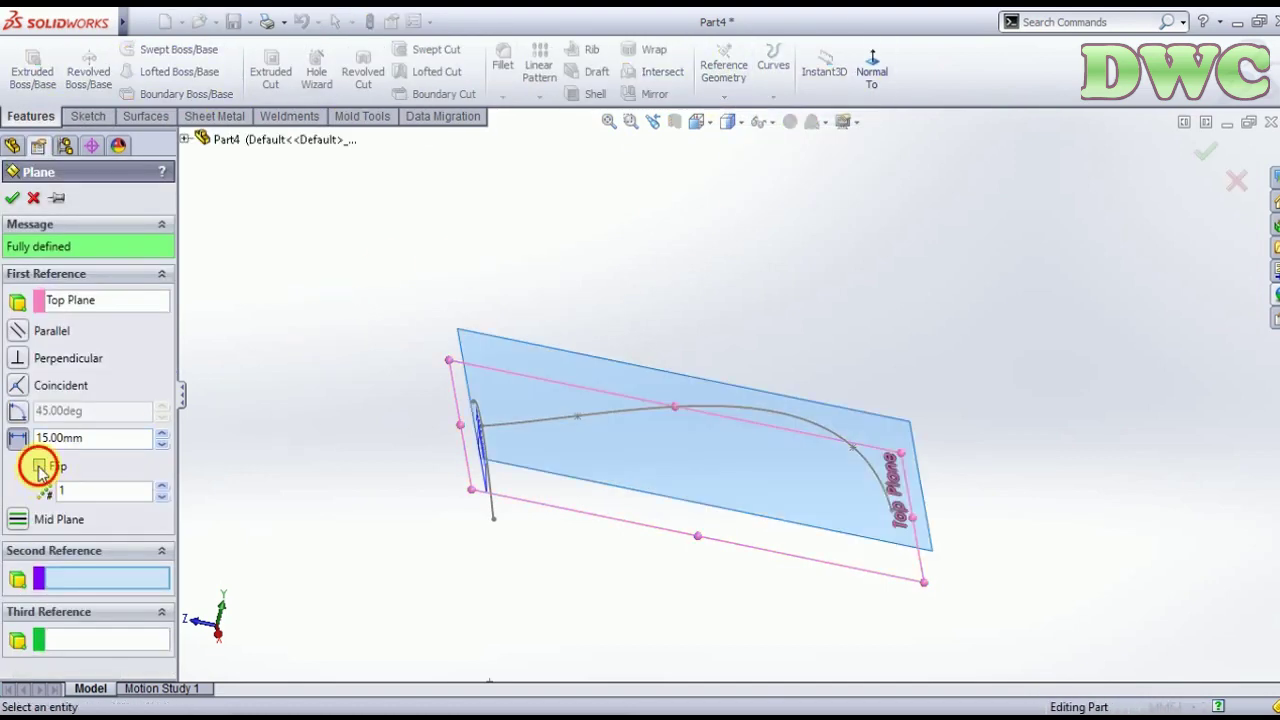
{"action": "mouse_move", "coordinate": [871, 280]}
{"action": "middle_mouse_down"}
{"action": "mouse_move", "coordinate": [920, 206]}
{"action": "mouse_move", "coordinate": [953, 252]}
{"action": "middle_mouse_up"}
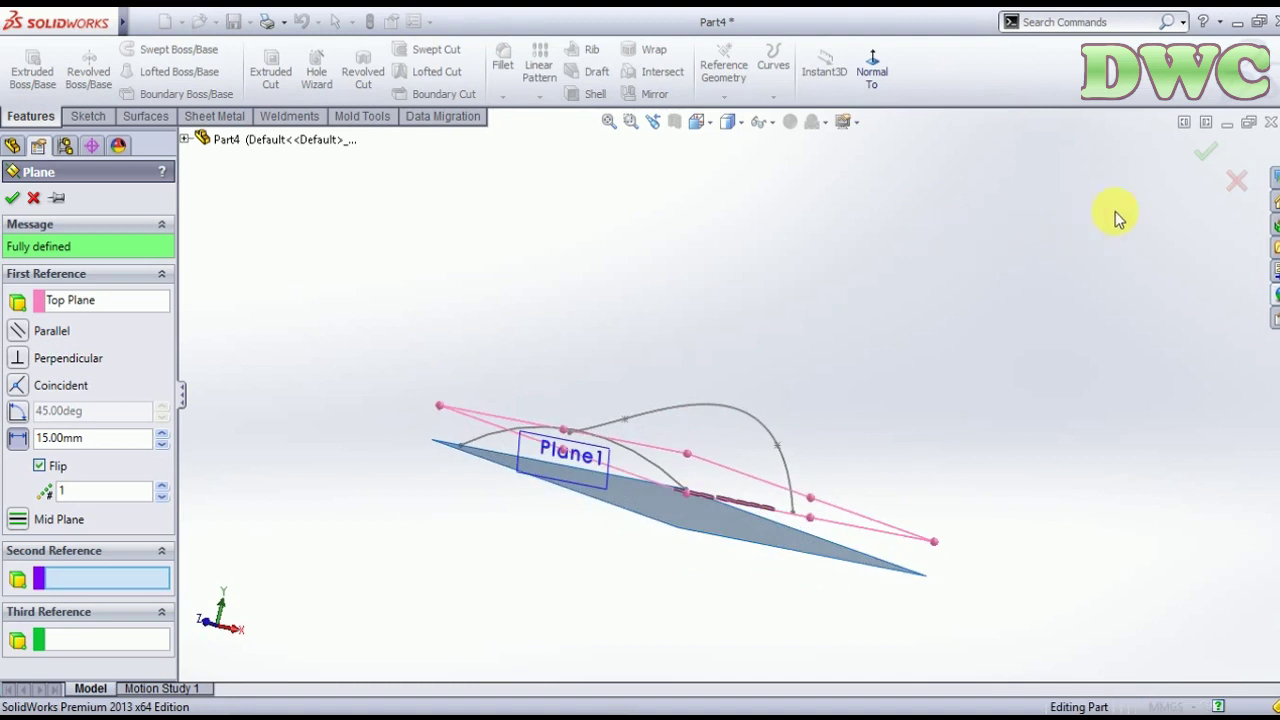
{"action": "left_click", "coordinate": [1208, 145]}
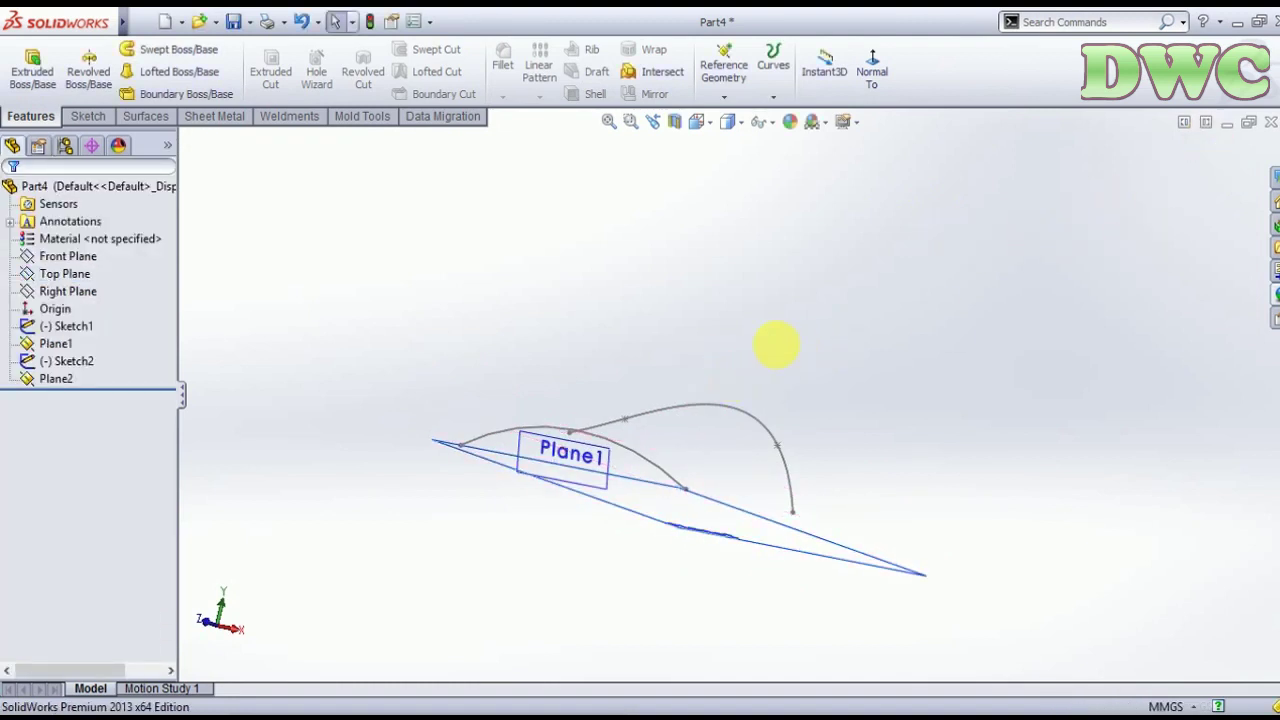
{"action": "middle_click_drag", "start_coordinate": [777, 345], "coordinate": [723, 357]}
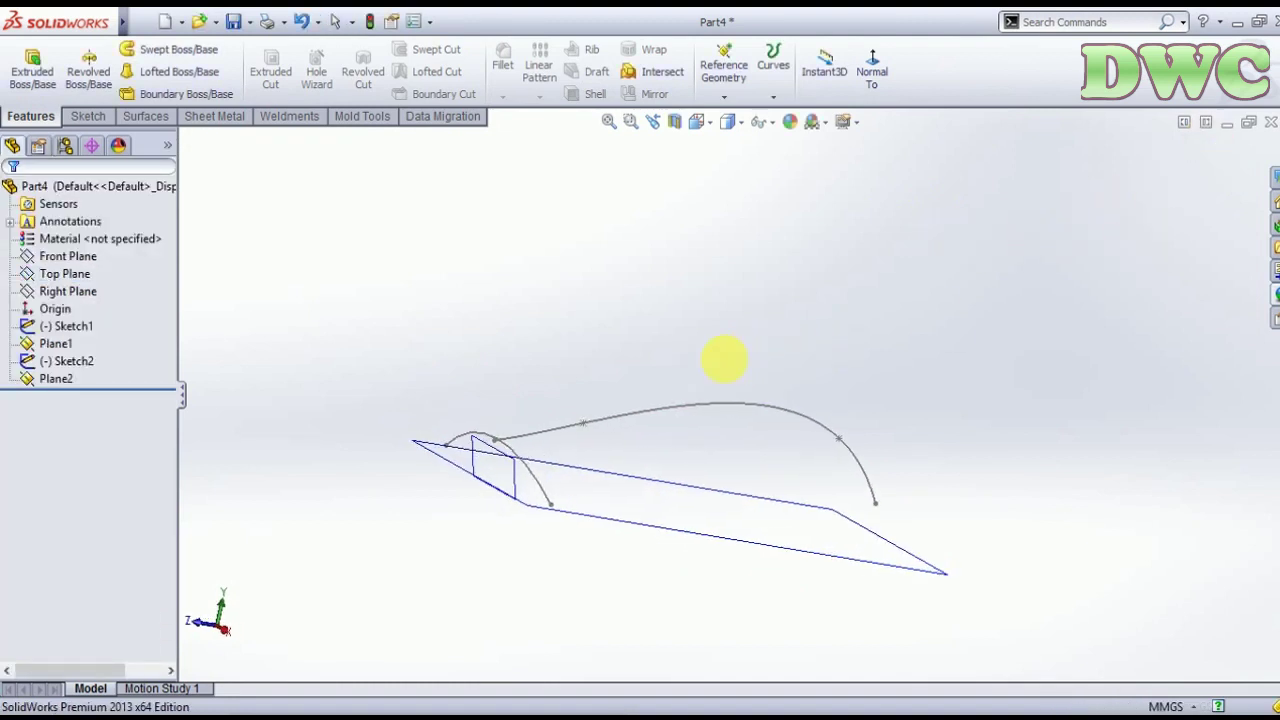
- Edit Plane2 to change its offset distance from 15 mm to 10 mm
{"action": "left_click", "coordinate": [895, 572]}
{"action": "right_click", "coordinate": [895, 572]}
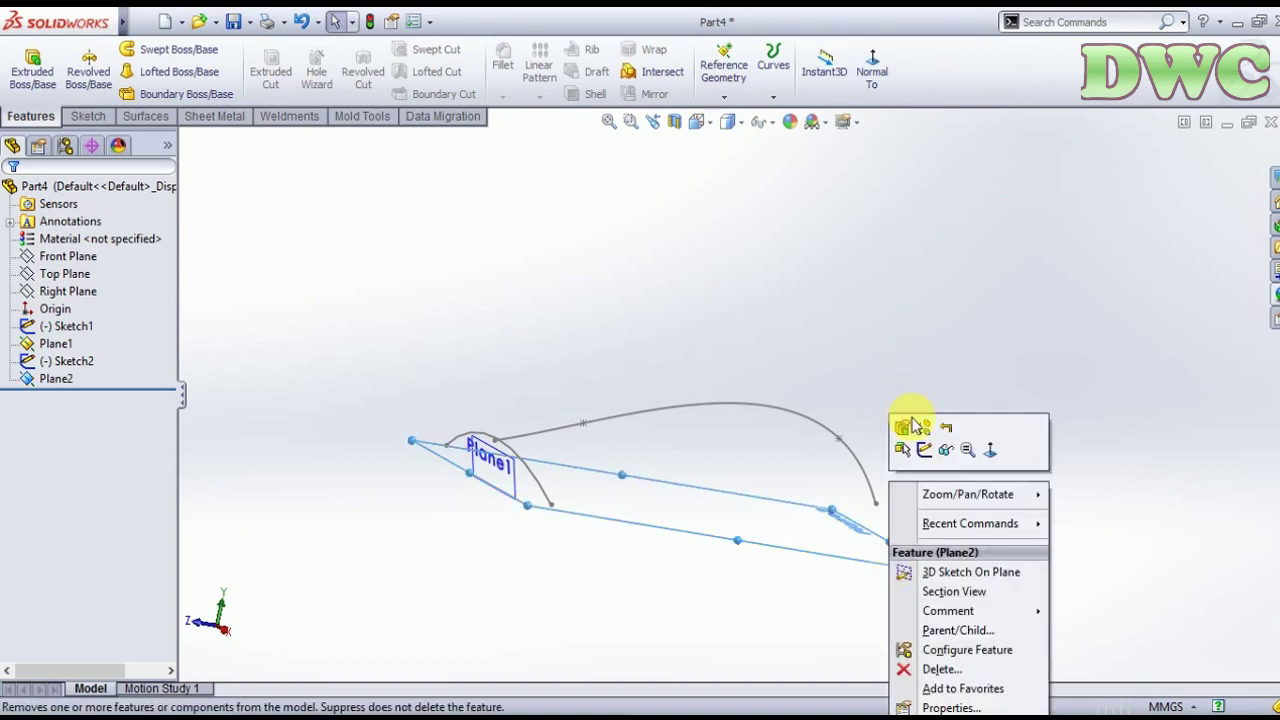
{"action": "left_click", "coordinate": [902, 424]}
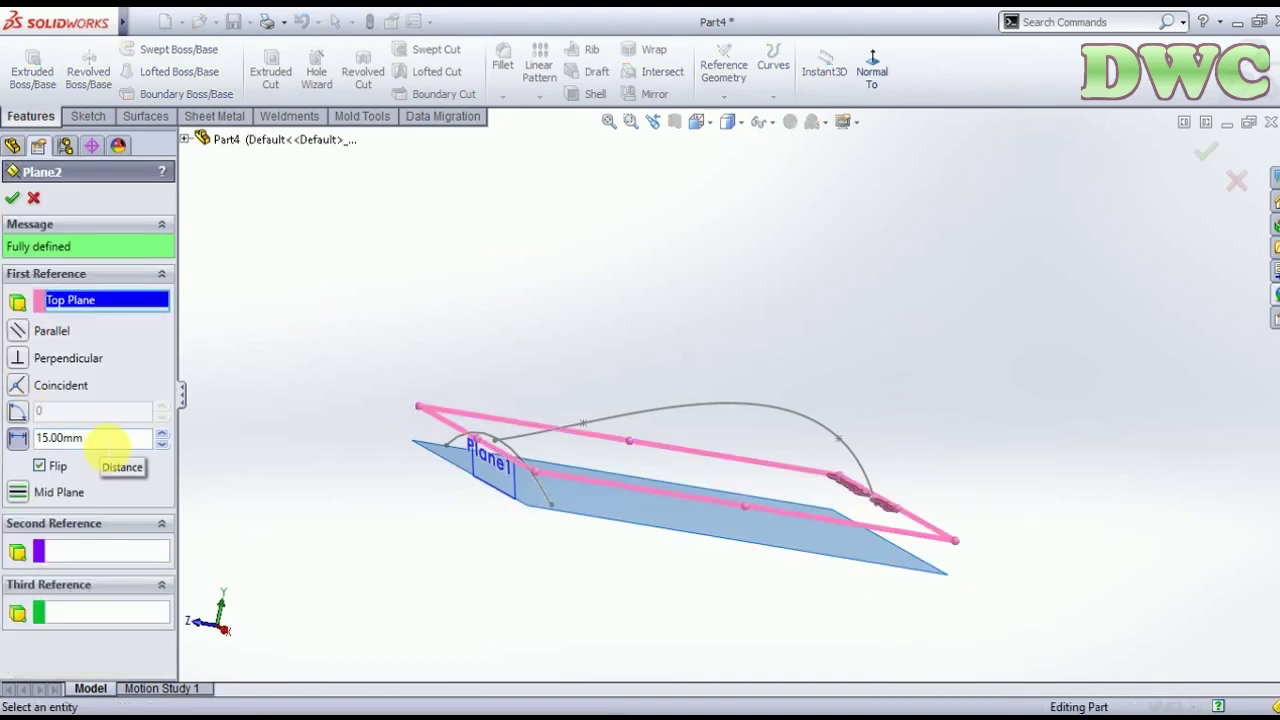
{"action": "double_click", "coordinate": [100, 440]}
{"action": "type", "text": "0"}
{"action": "key", "text": "Return"}
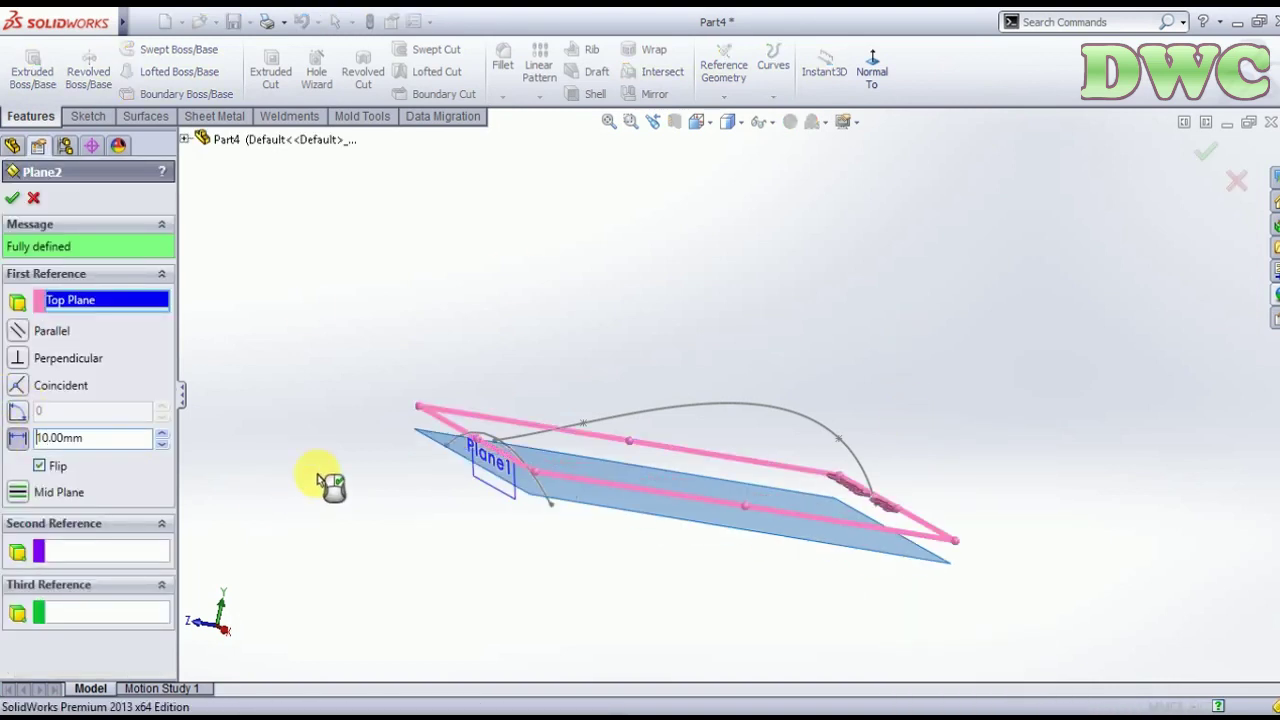
{"action": "left_click", "coordinate": [1205, 145]}
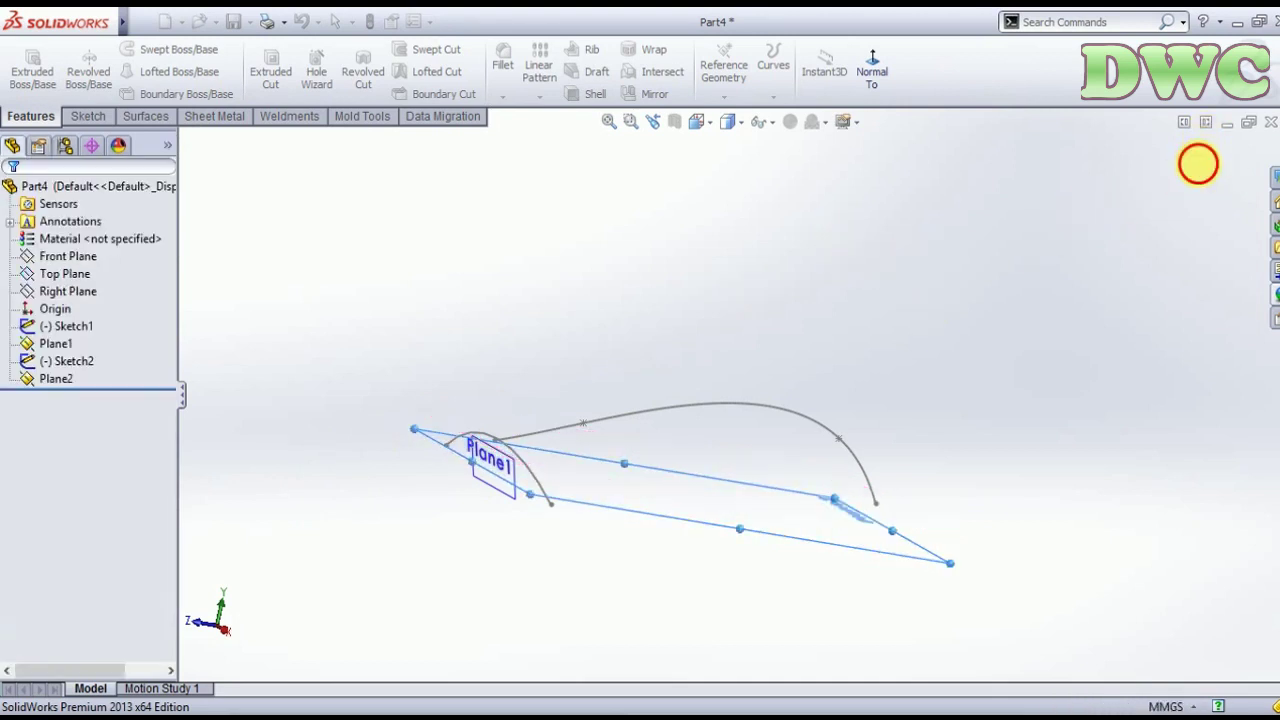
{"action": "mouse_move", "coordinate": [914, 329]}
{"action": "middle_mouse_down"}
{"action": "mouse_move", "coordinate": [957, 349]}
{"action": "mouse_move", "coordinate": [700, 325]}
{"action": "middle_mouse_up"}
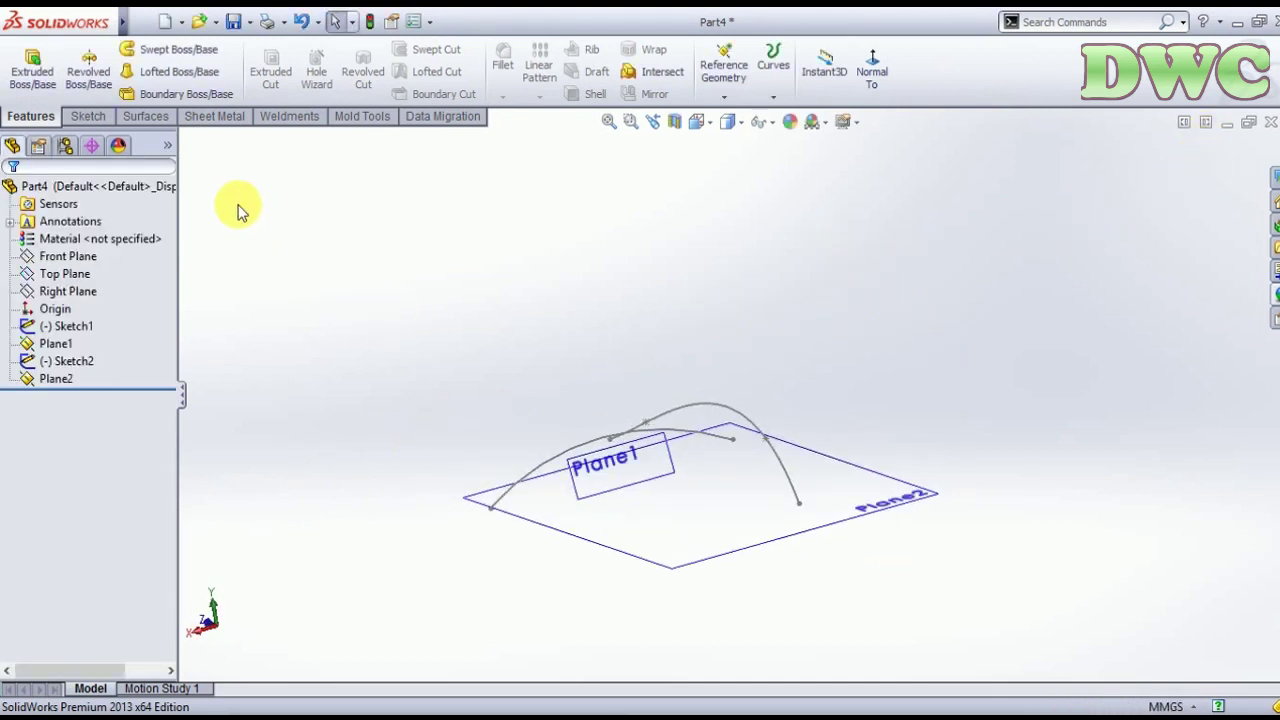
- Start a new sketch on Plane2 and view it face-on
{"action": "left_click", "coordinate": [90, 116]}
{"action": "left_click", "coordinate": [25, 62]}
{"action": "left_click", "coordinate": [908, 503]}
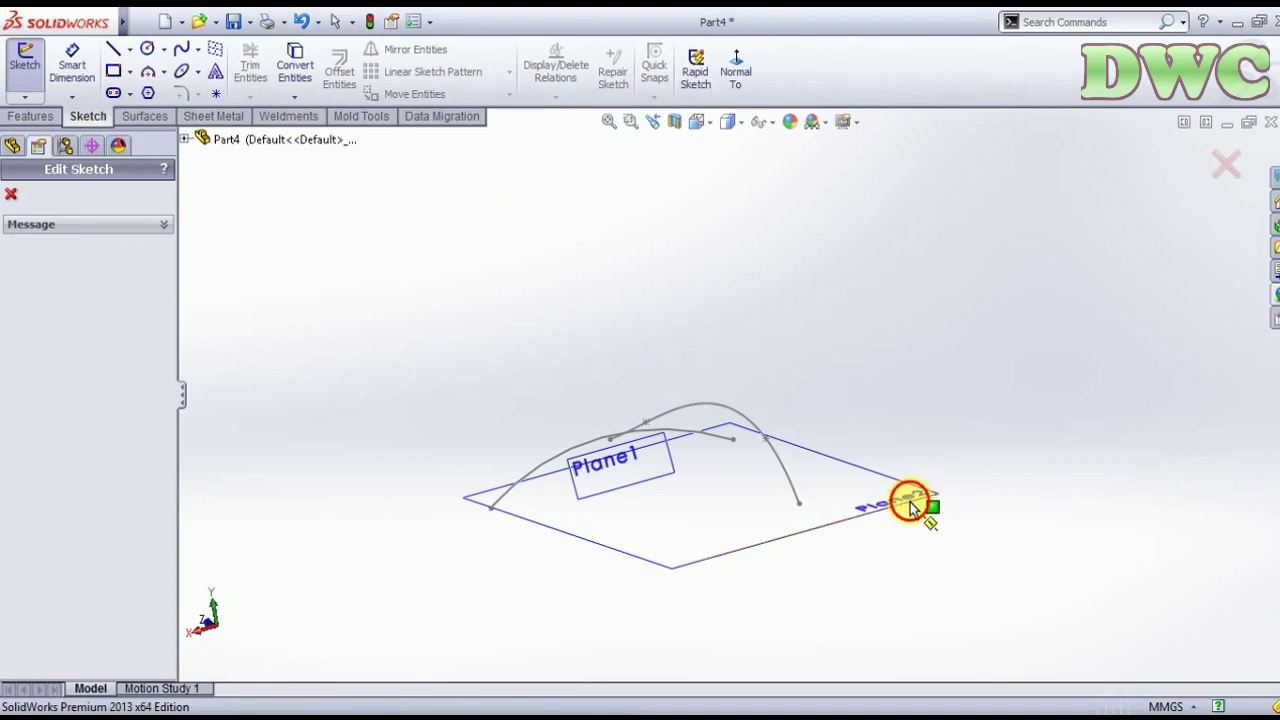
{"action": "left_click", "coordinate": [697, 121]}
{"action": "left_click", "coordinate": [795, 242]}
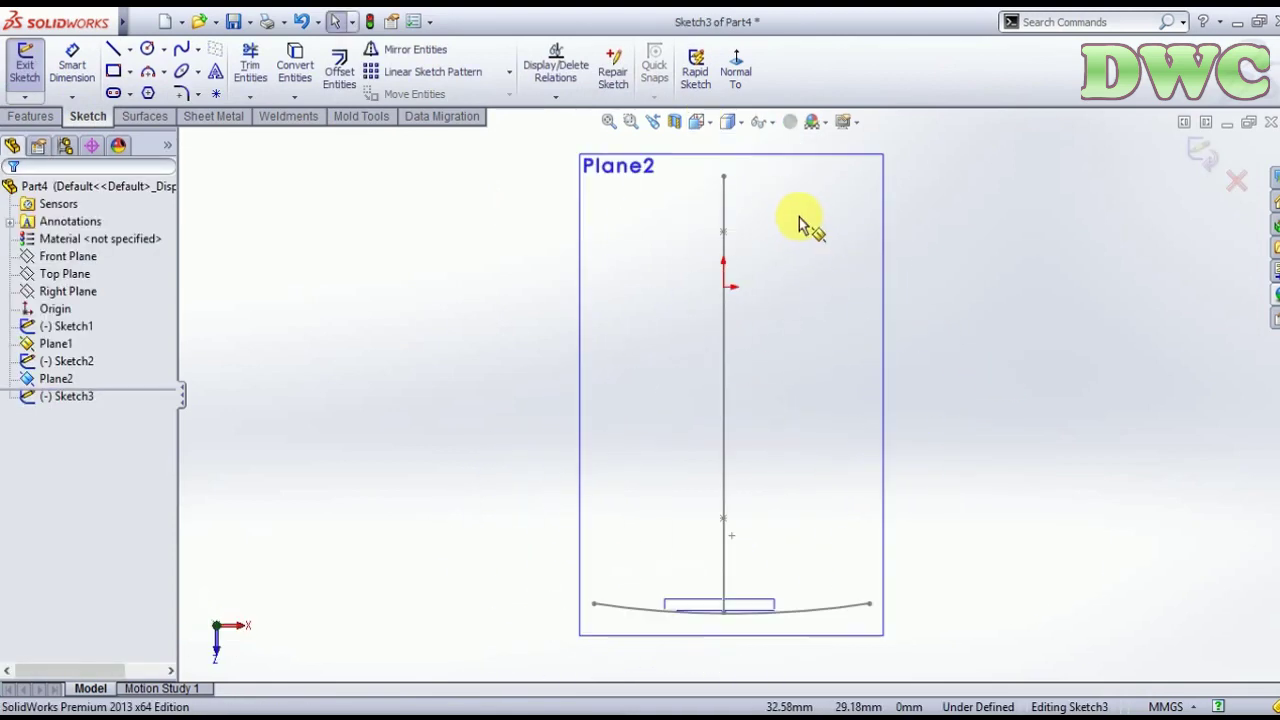
- Draw a circle centred on the origin, about 41.6 mm in radius
{"action": "left_click", "coordinate": [148, 52]}
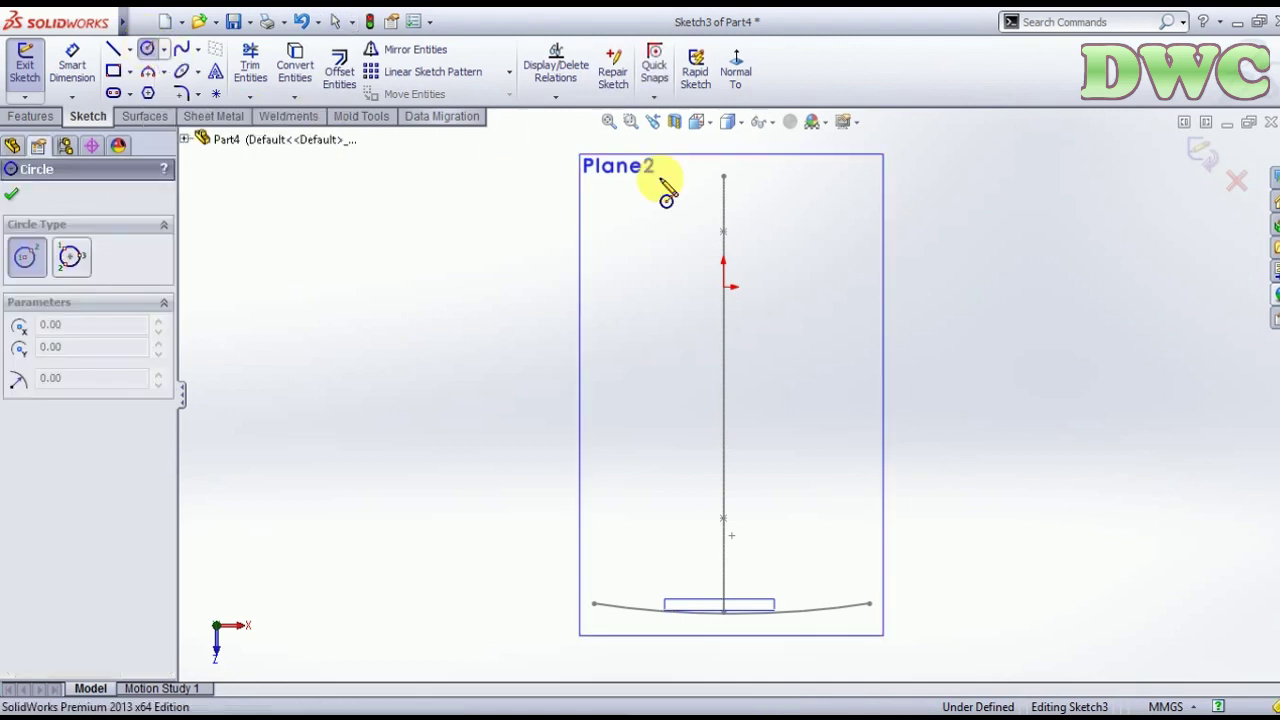
{"action": "left_click", "coordinate": [723, 288]}
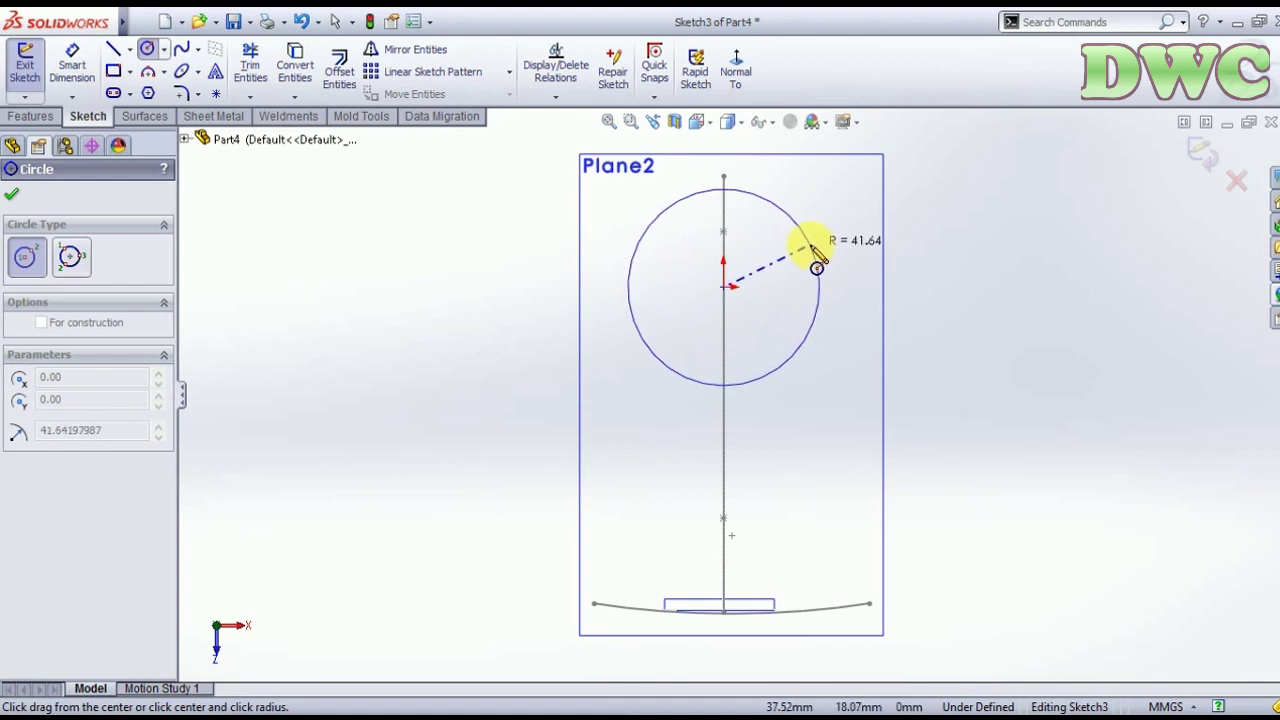
{"action": "left_click", "coordinate": [808, 266]}
{"action": "left_click", "coordinate": [95, 75]}
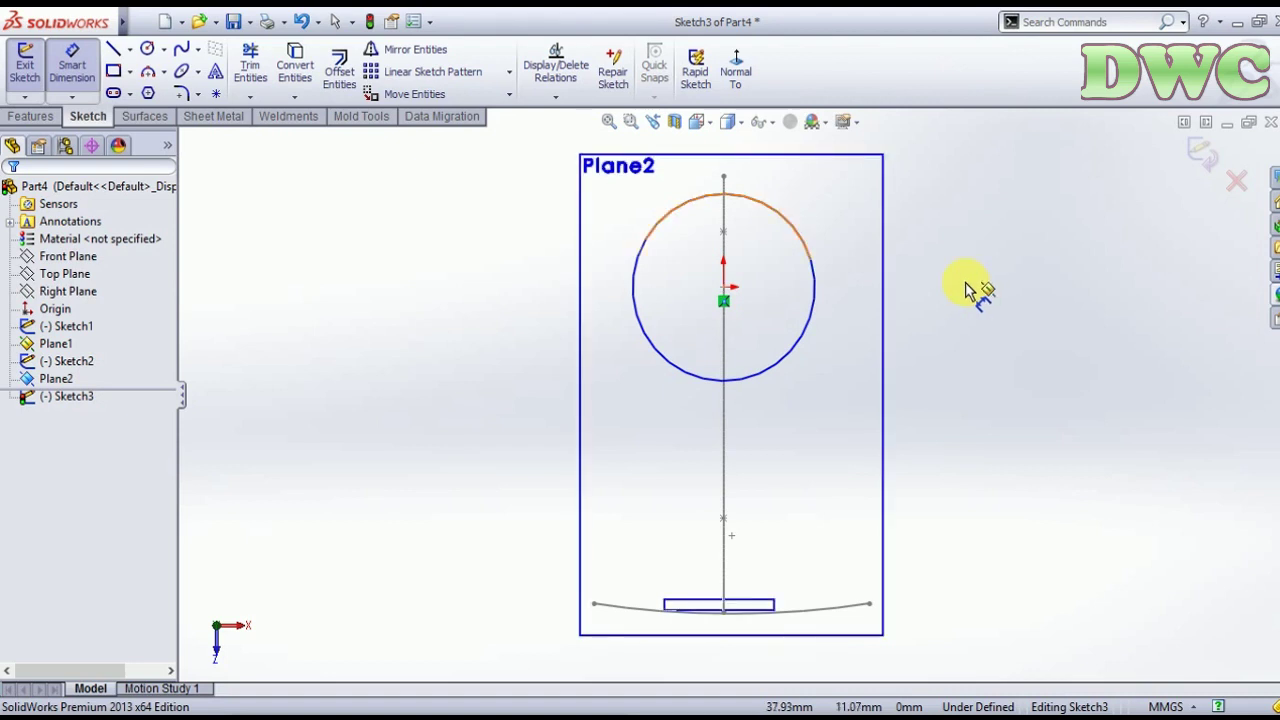
- Dimension the circle to an 80 mm diameter
{"action": "left_click", "coordinate": [815, 290]}
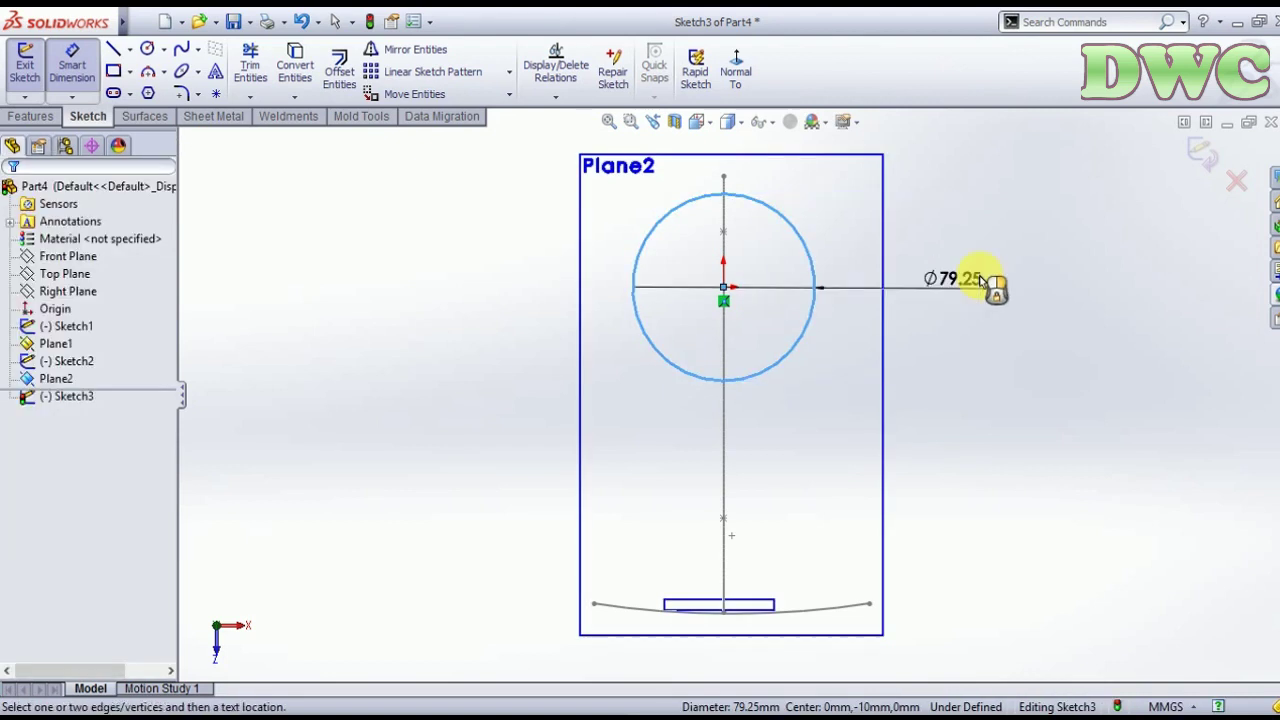
{"action": "left_click", "coordinate": [960, 290]}
{"action": "type", "text": "80"}
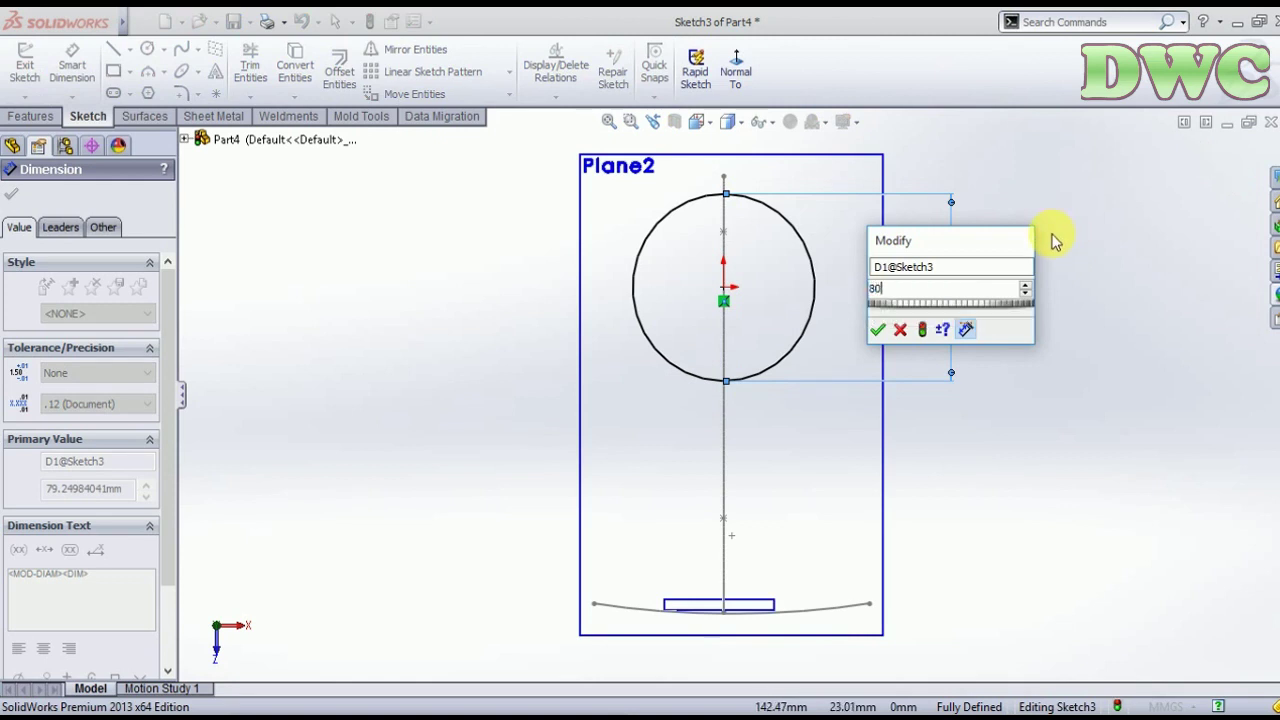
{"action": "key", "text": "Return"}
{"action": "key", "text": "Escape"}
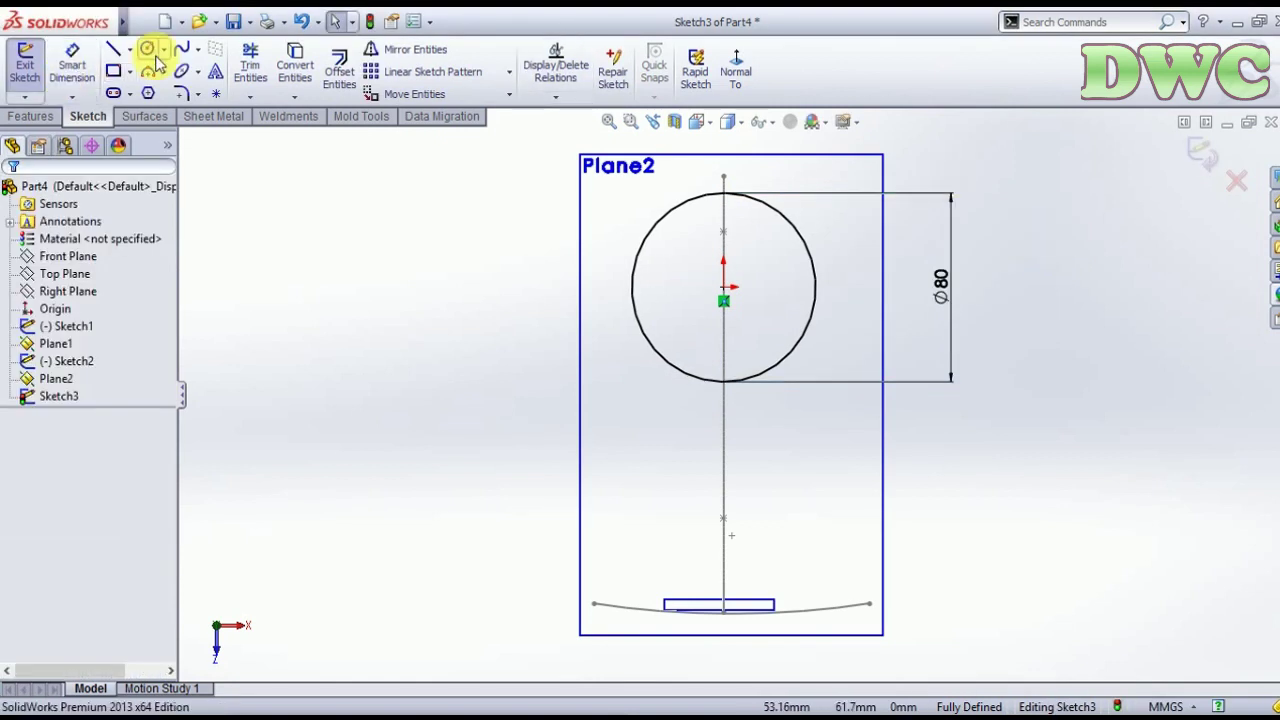
- Draw a three-point arc down from the circle's right edge and dimension it R280
{"action": "left_click", "coordinate": [147, 72]}
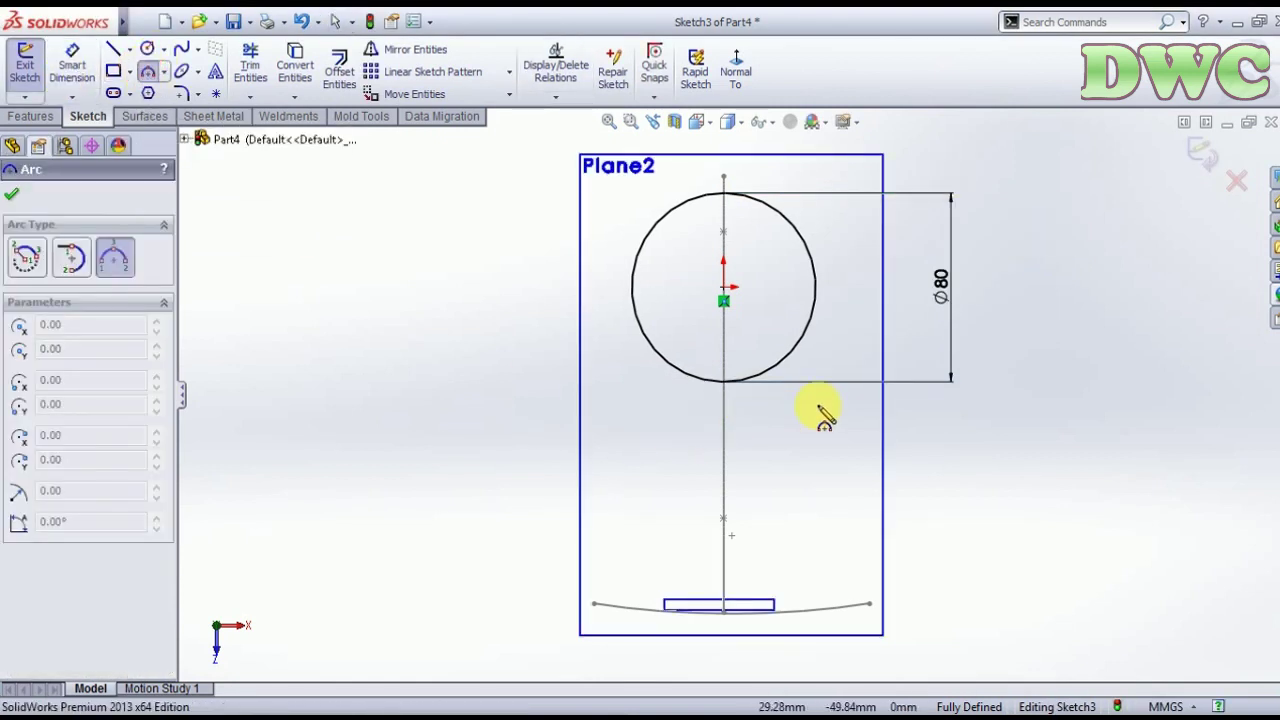
{"action": "left_click", "coordinate": [816, 288]}
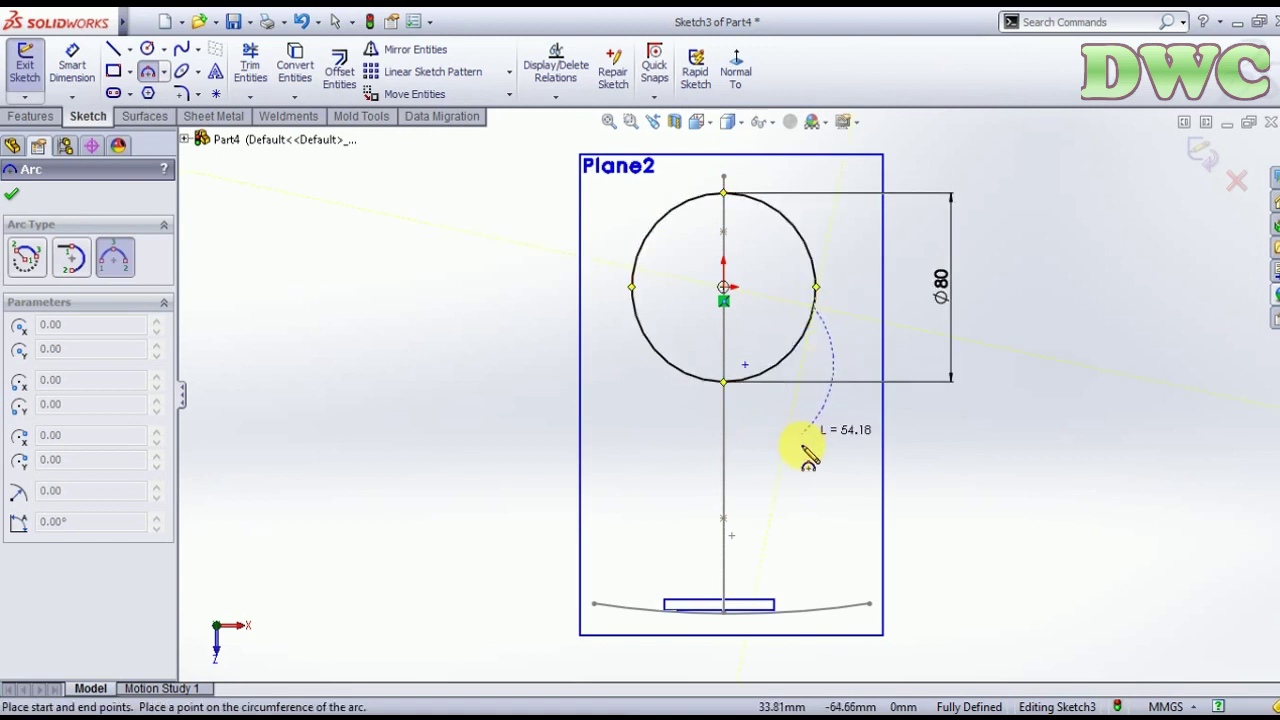
{"action": "left_click", "coordinate": [814, 562]}
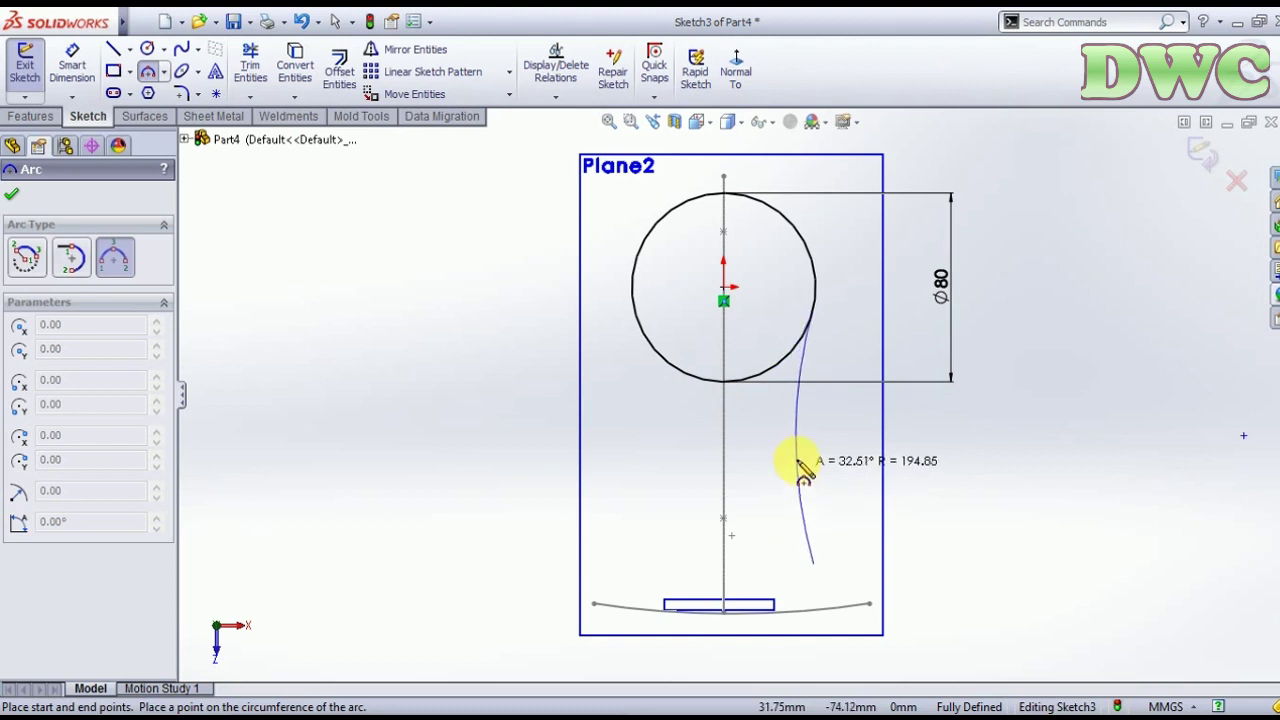
{"action": "left_click", "coordinate": [806, 455]}
{"action": "key", "text": "Escape"}
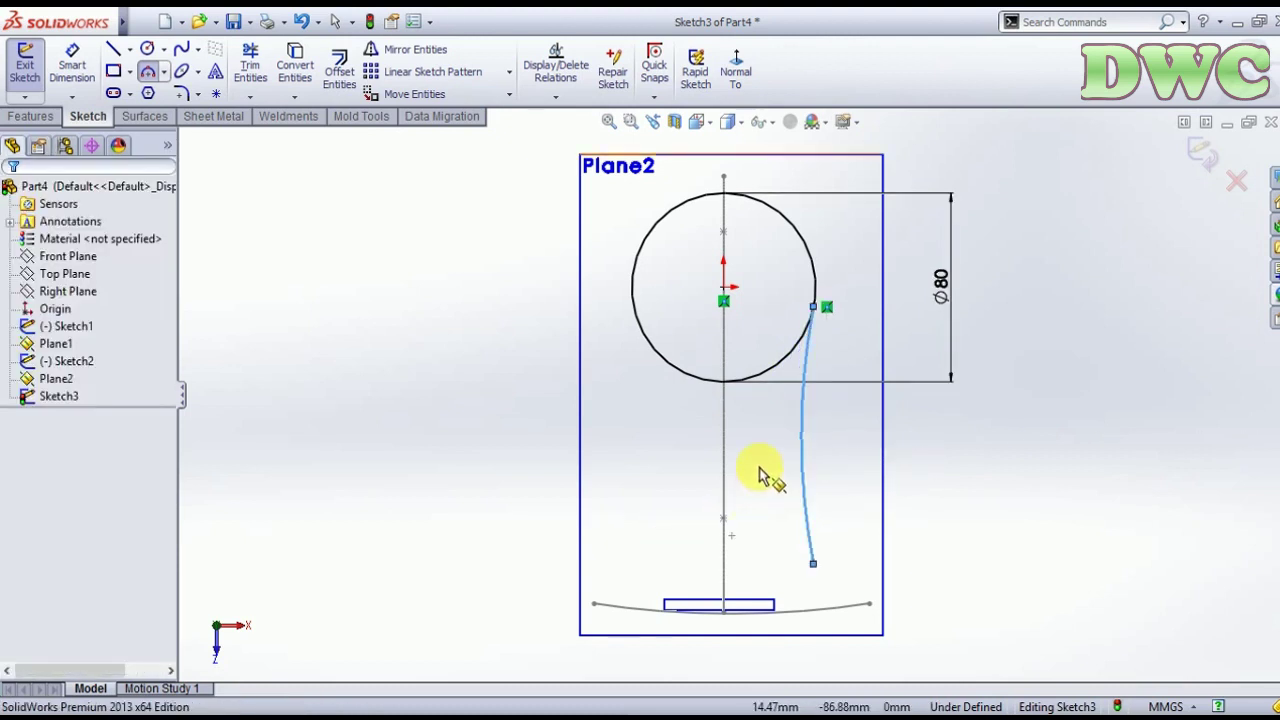
{"action": "left_click", "coordinate": [66, 76]}
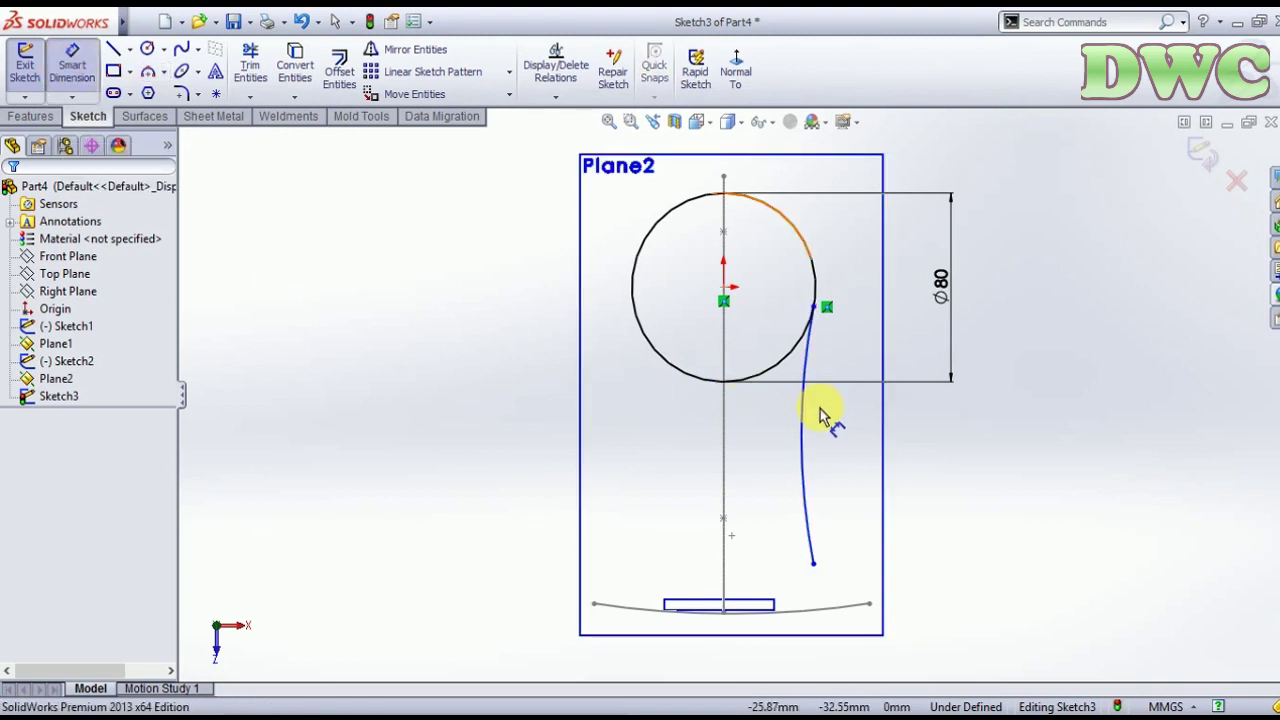
{"action": "left_click", "coordinate": [840, 458]}
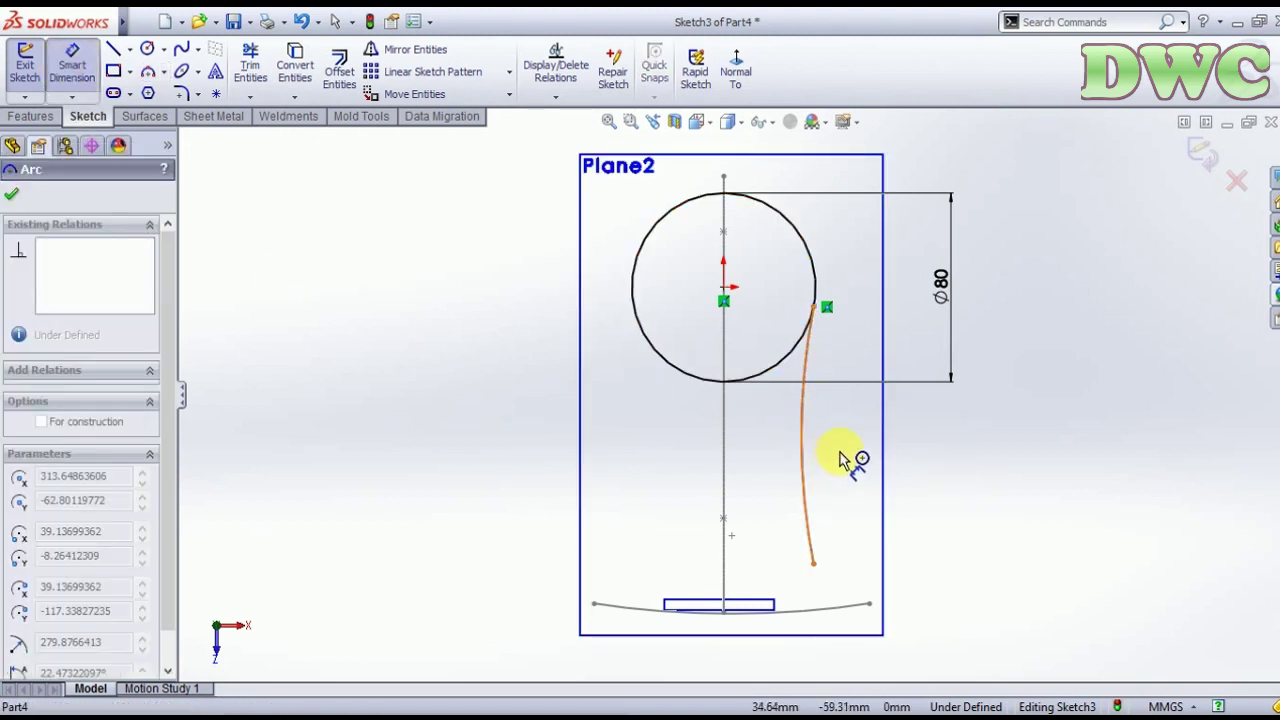
{"action": "left_click", "coordinate": [831, 442]}
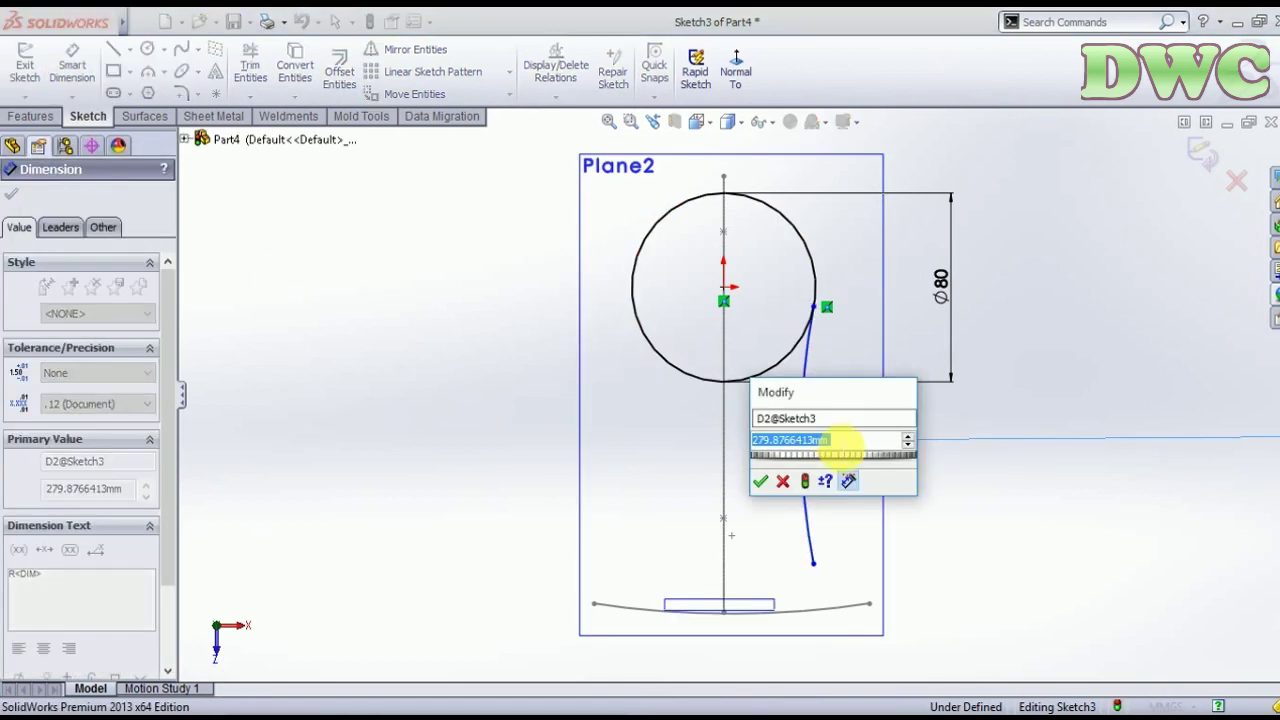
{"action": "type", "text": "28"}
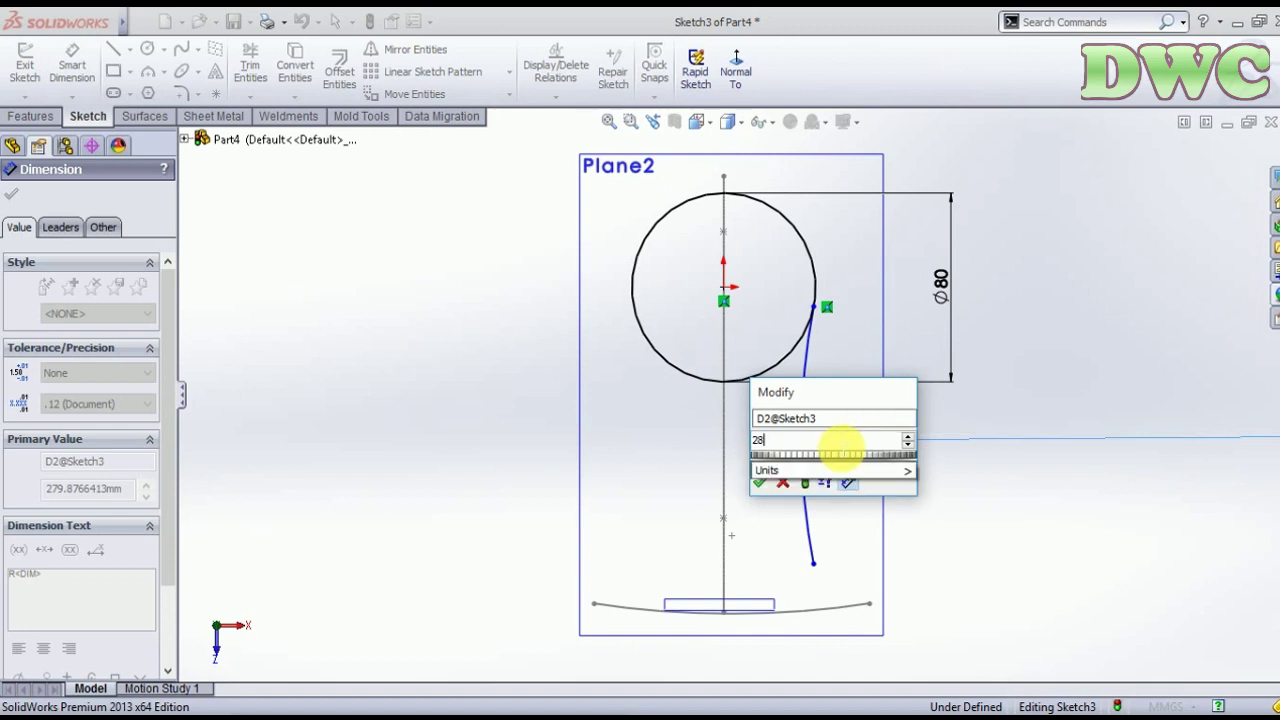
{"action": "type", "text": "0"}
{"action": "key", "text": "Return"}
{"action": "left_click", "coordinate": [843, 500]}
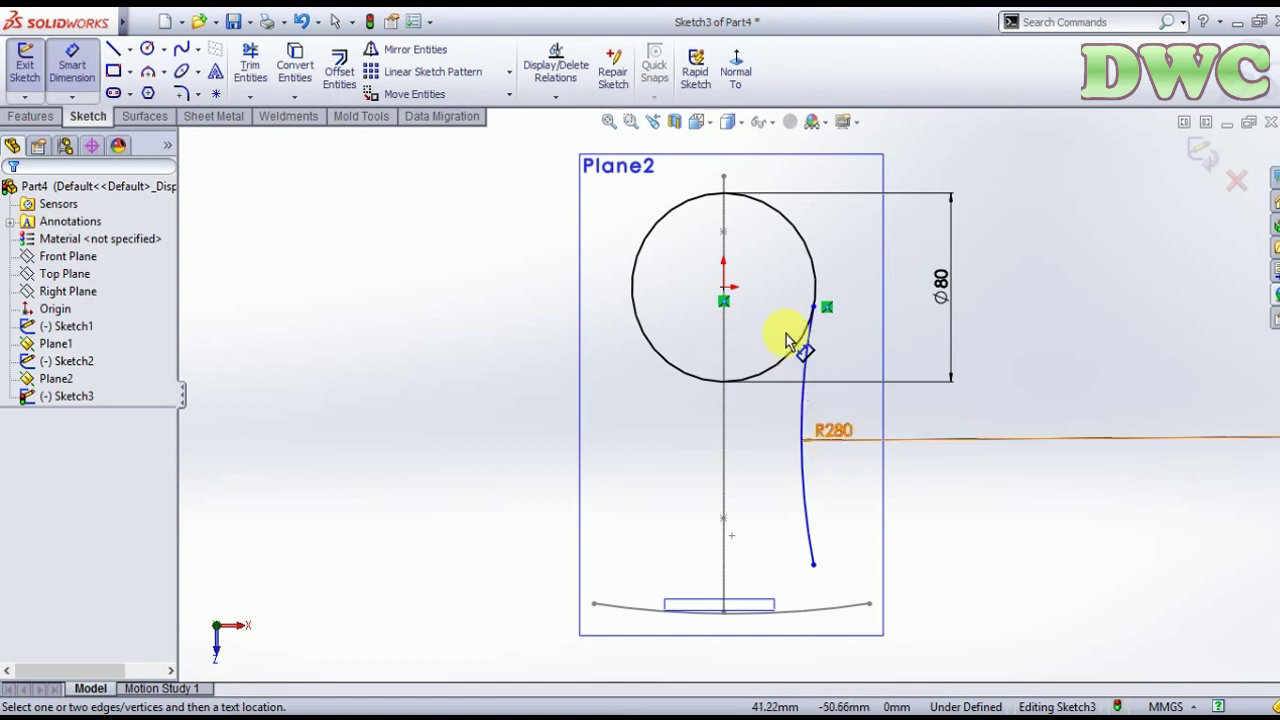
- Draw a vertical centreline from the circle centre to the bottom midpoint
{"action": "left_click", "coordinate": [129, 49]}
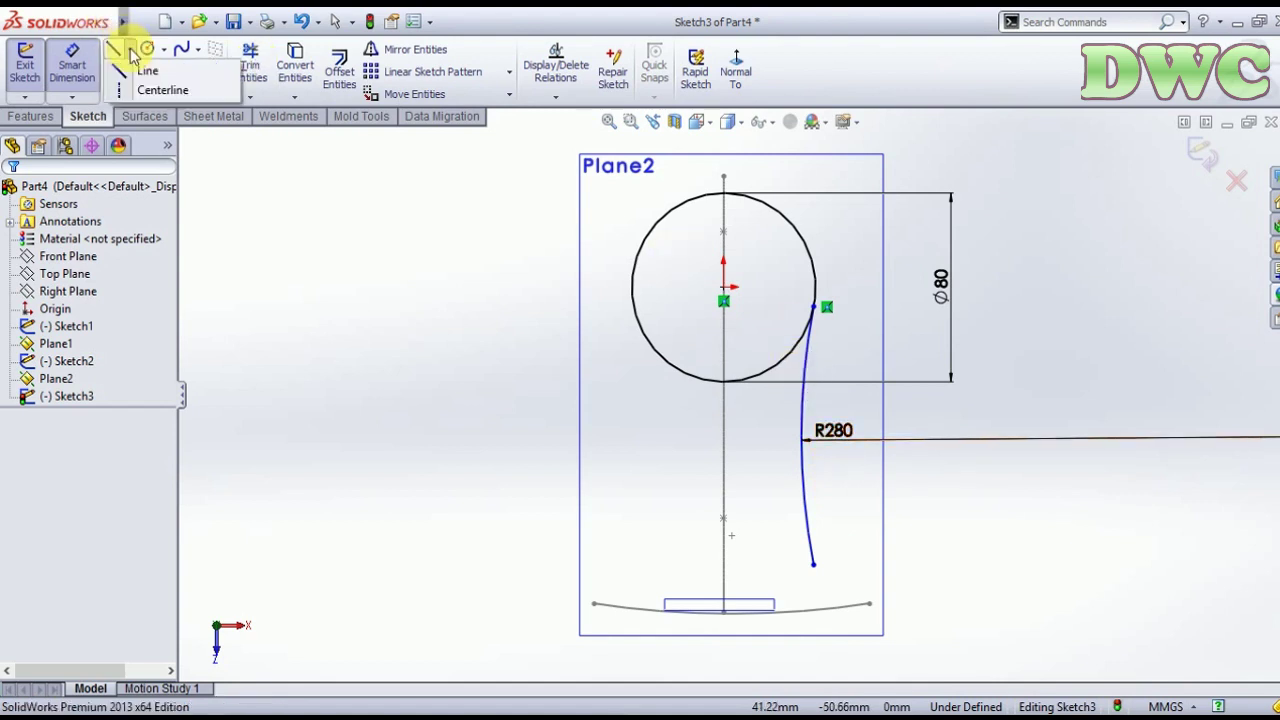
{"action": "left_click", "coordinate": [142, 88]}
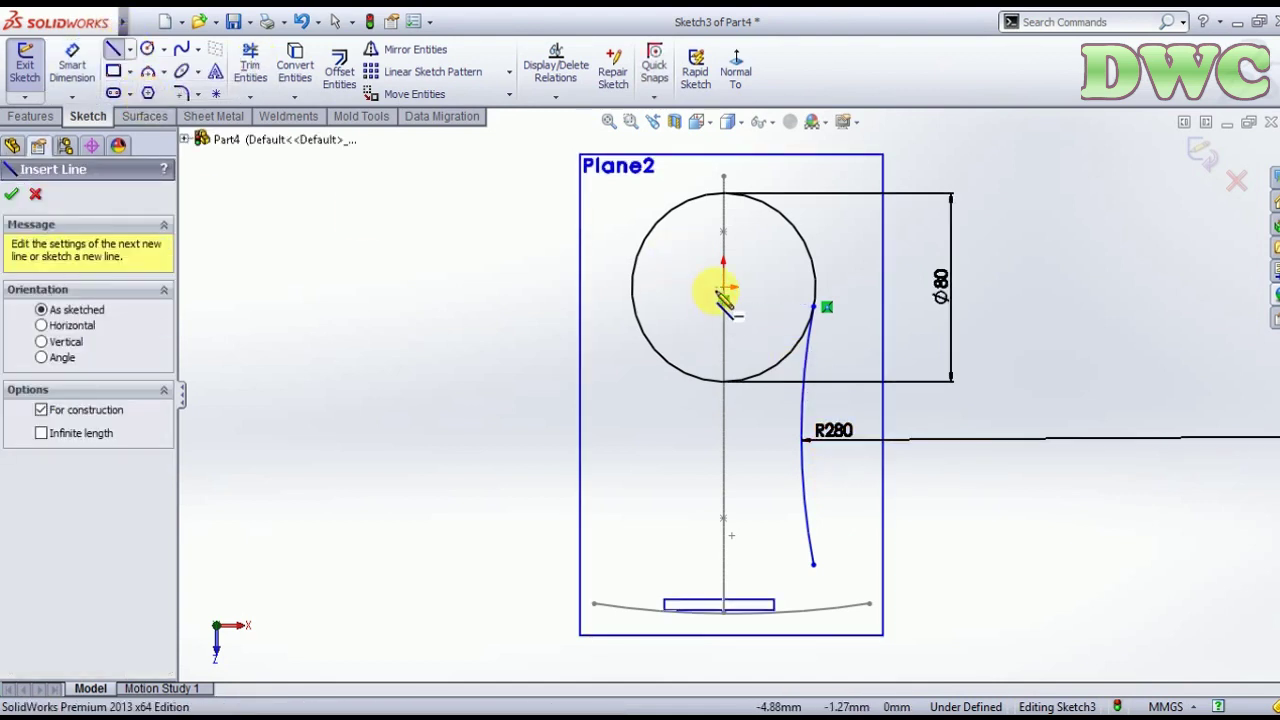
{"action": "left_click", "coordinate": [724, 298]}
{"action": "left_click", "coordinate": [725, 604]}
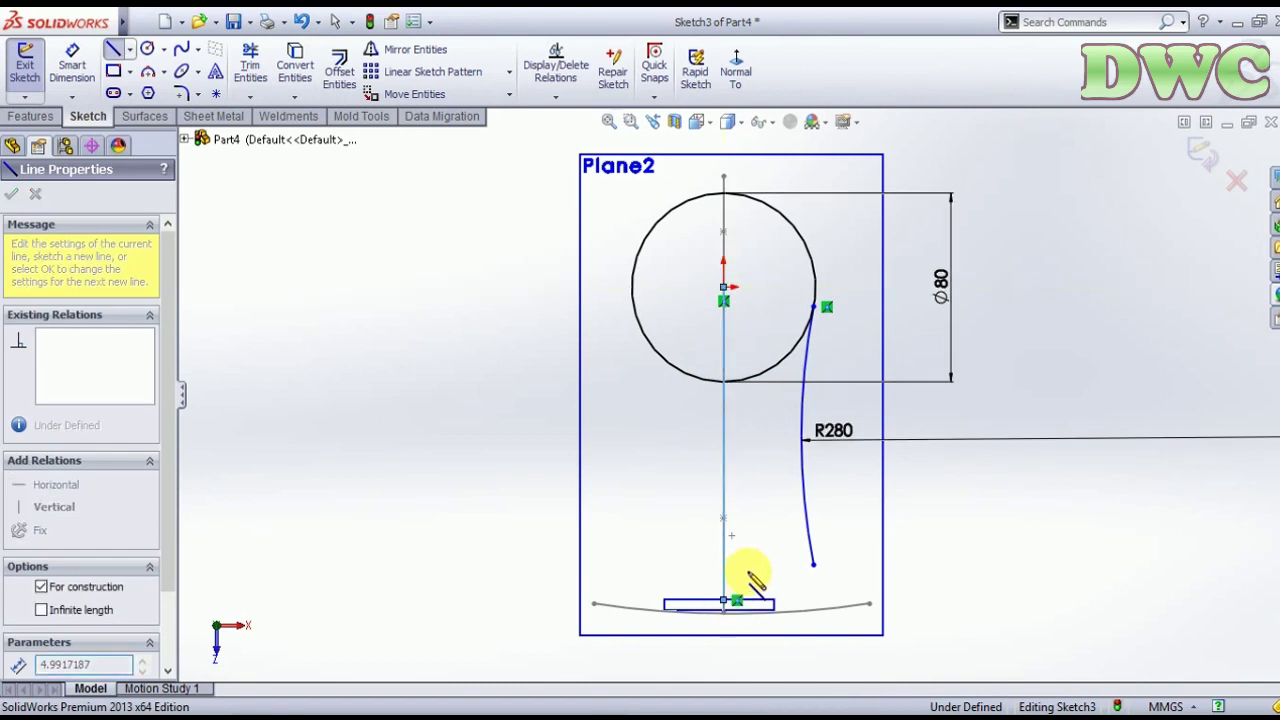
{"action": "key", "text": "Escape"}
- Mirror the right-hand 280 mm arc about the centreline onto the left side
{"action": "left_click", "coordinate": [392, 50]}
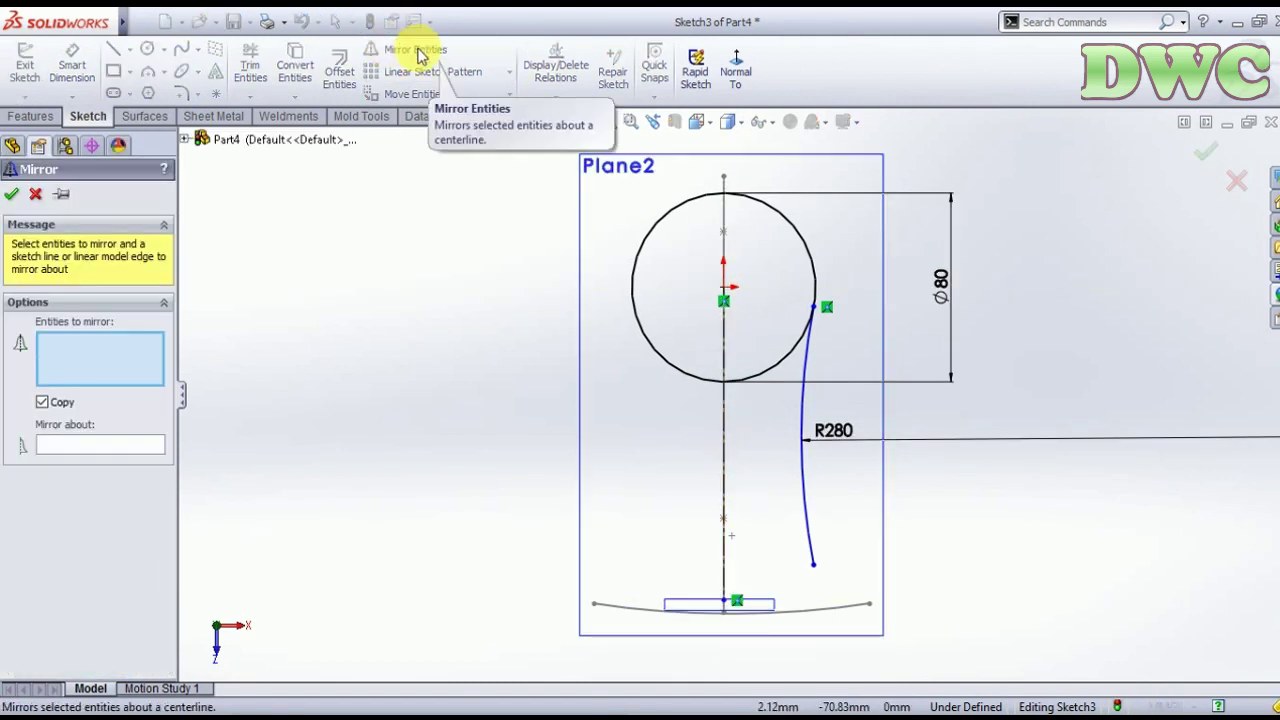
{"action": "left_click", "coordinate": [806, 498]}
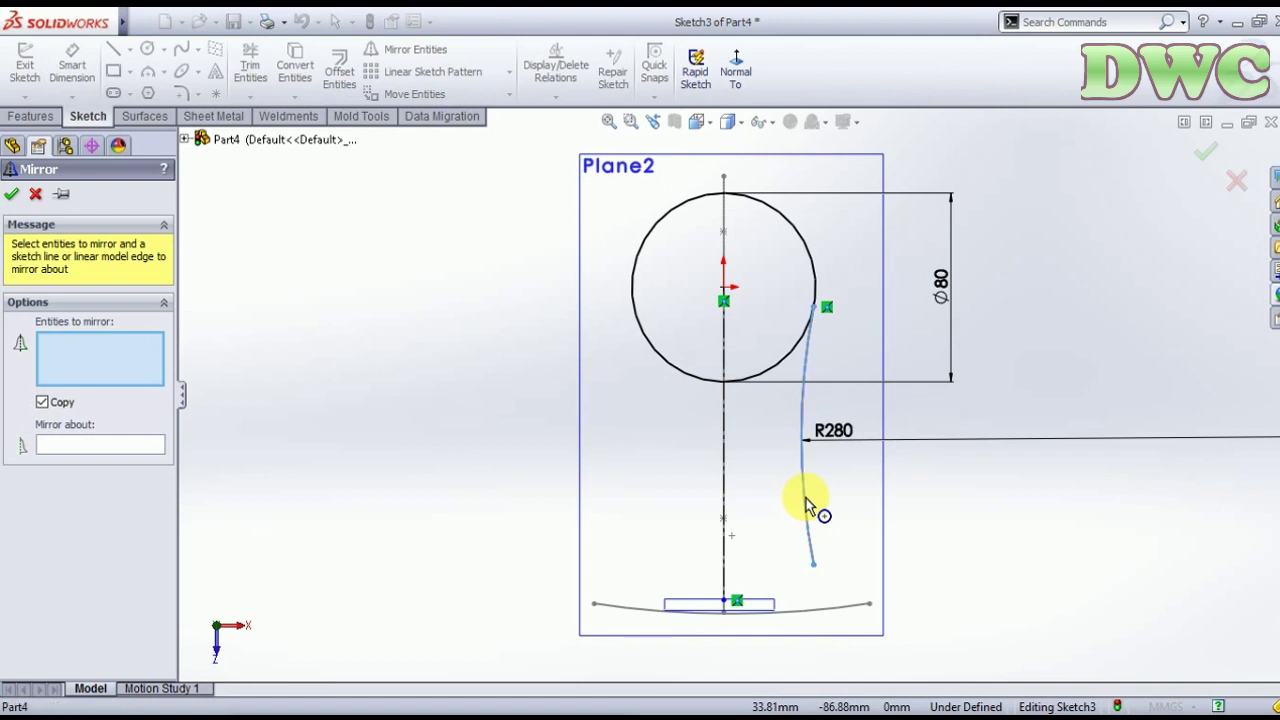
{"action": "left_click", "coordinate": [122, 449]}
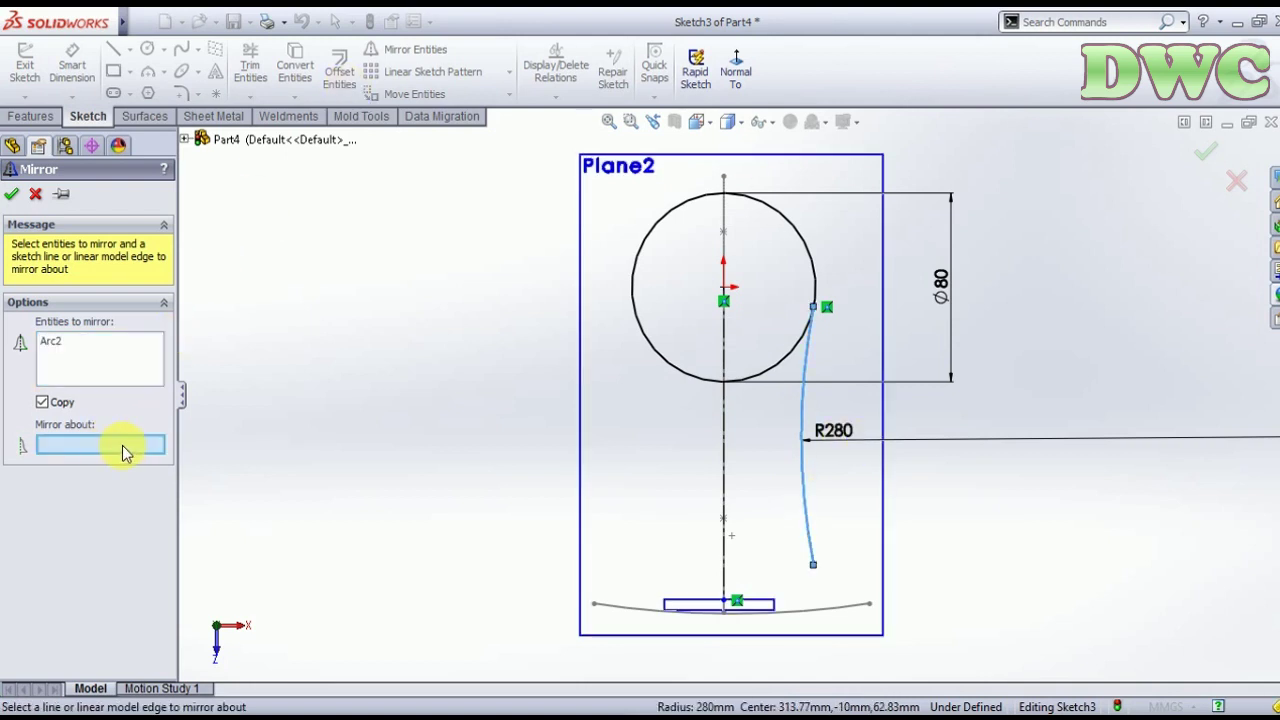
{"action": "left_click", "coordinate": [725, 436]}
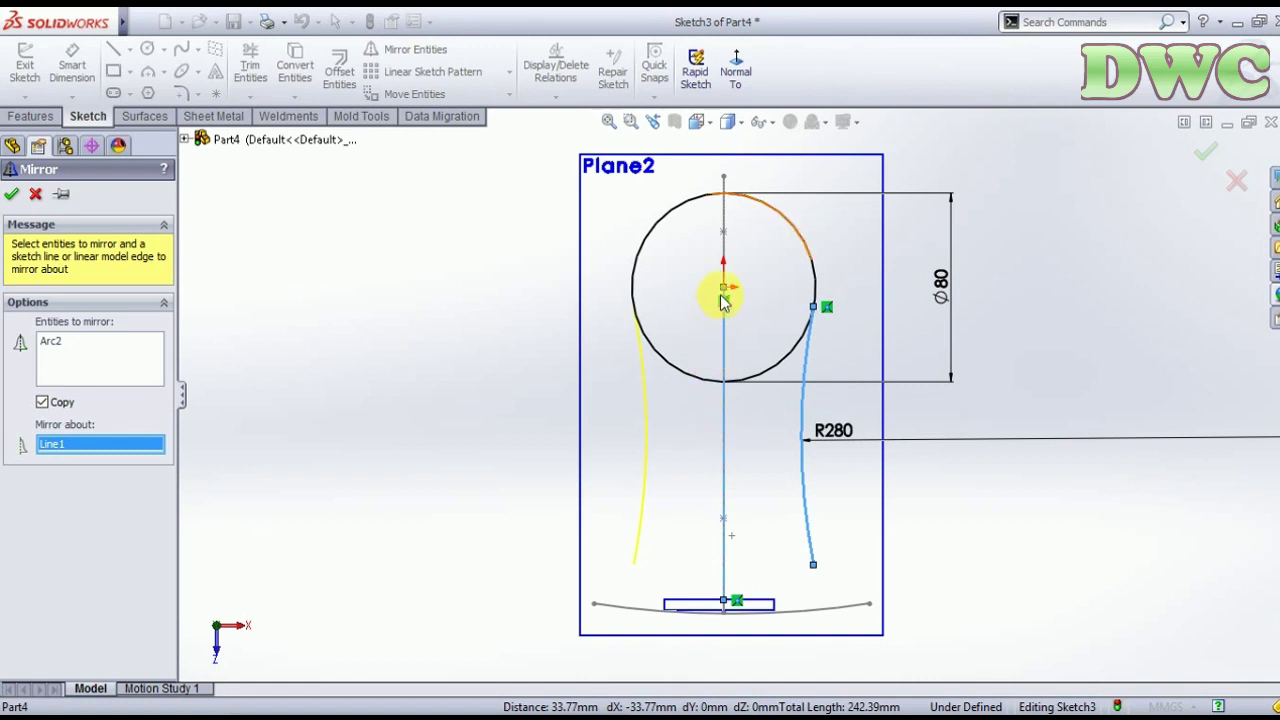
{"action": "left_click", "coordinate": [1204, 160]}
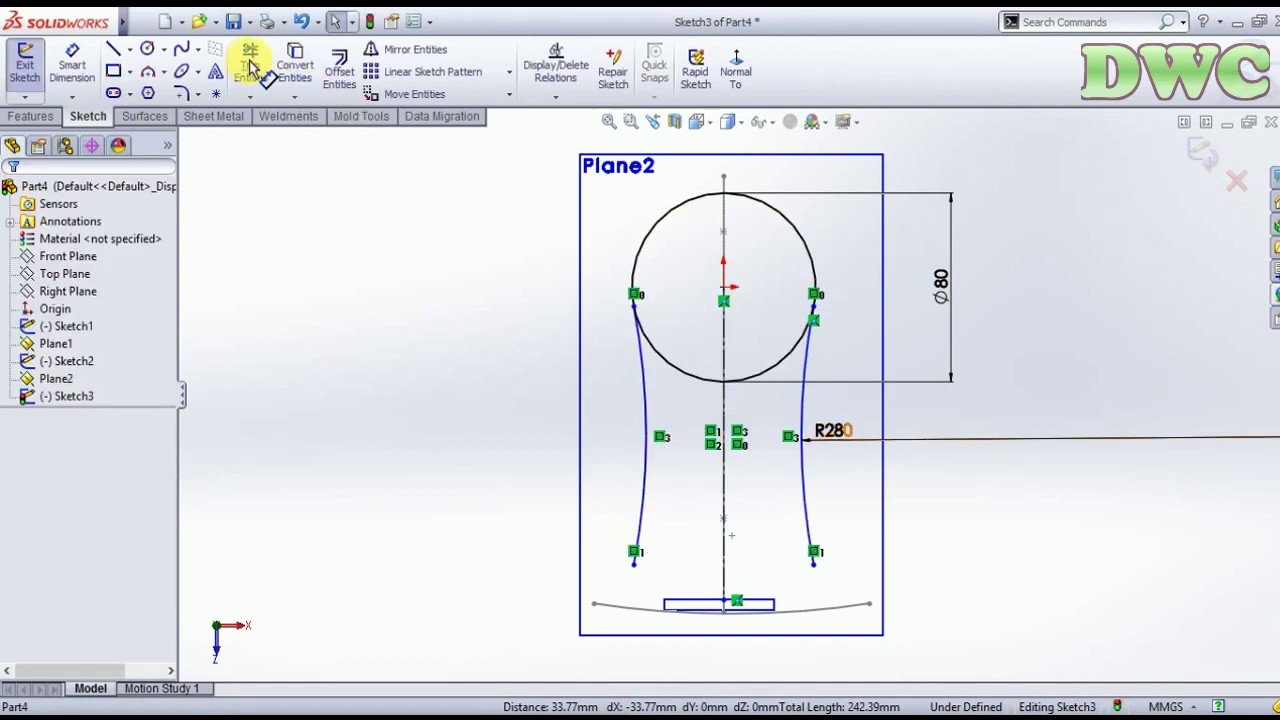
- Draw a sagging bottom arc joining the lower ends of both side arcs
{"action": "left_click", "coordinate": [150, 78]}
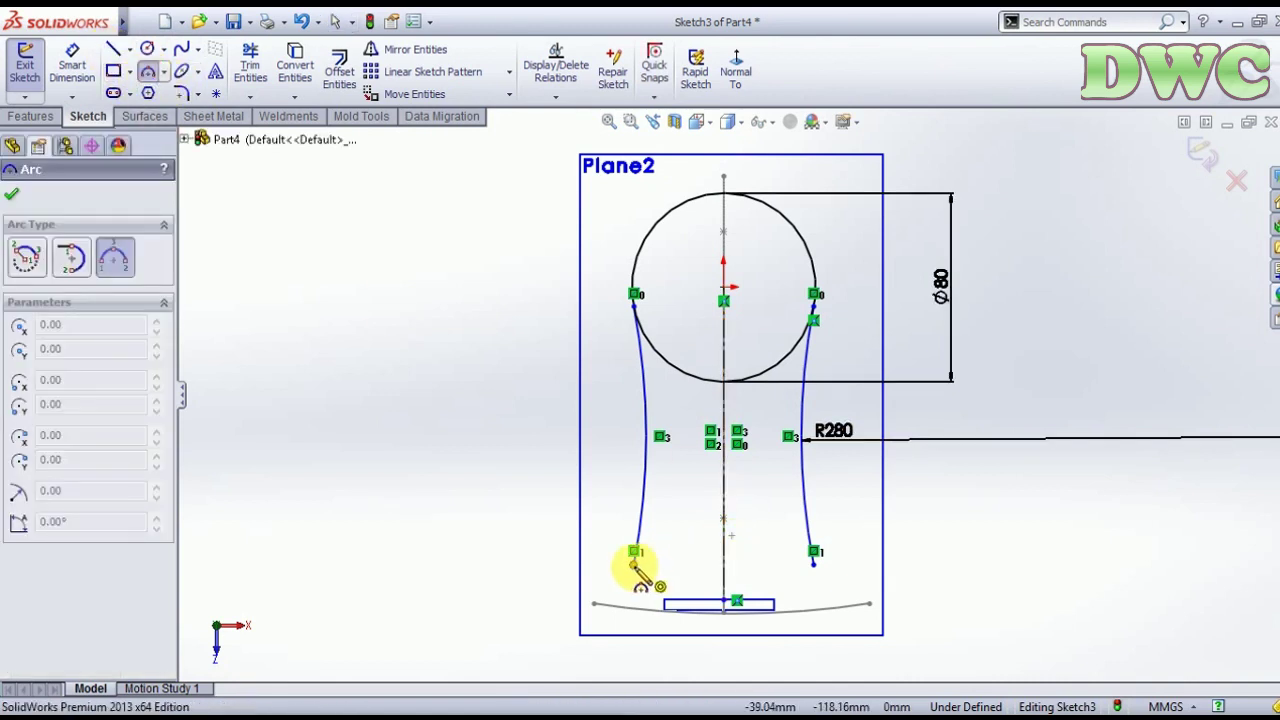
{"action": "left_click", "coordinate": [636, 562]}
{"action": "left_click", "coordinate": [815, 562]}
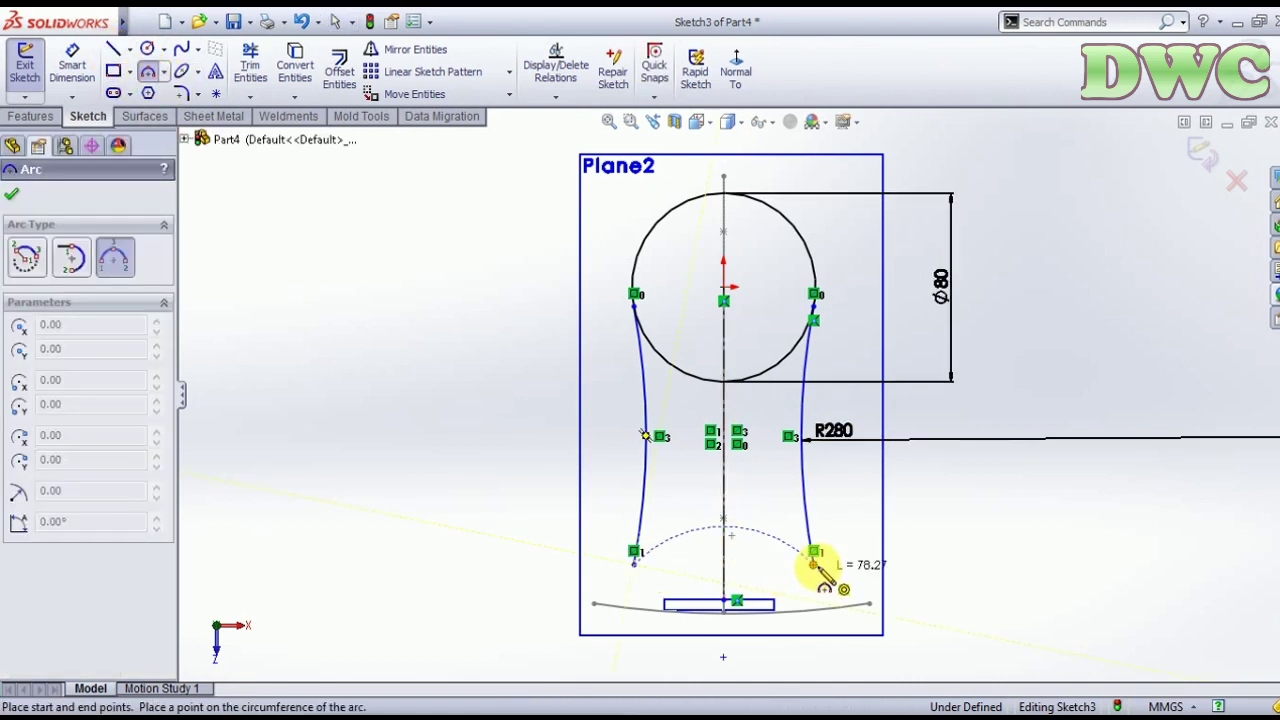
{"action": "left_click", "coordinate": [729, 586]}
{"action": "key", "text": "Escape"}
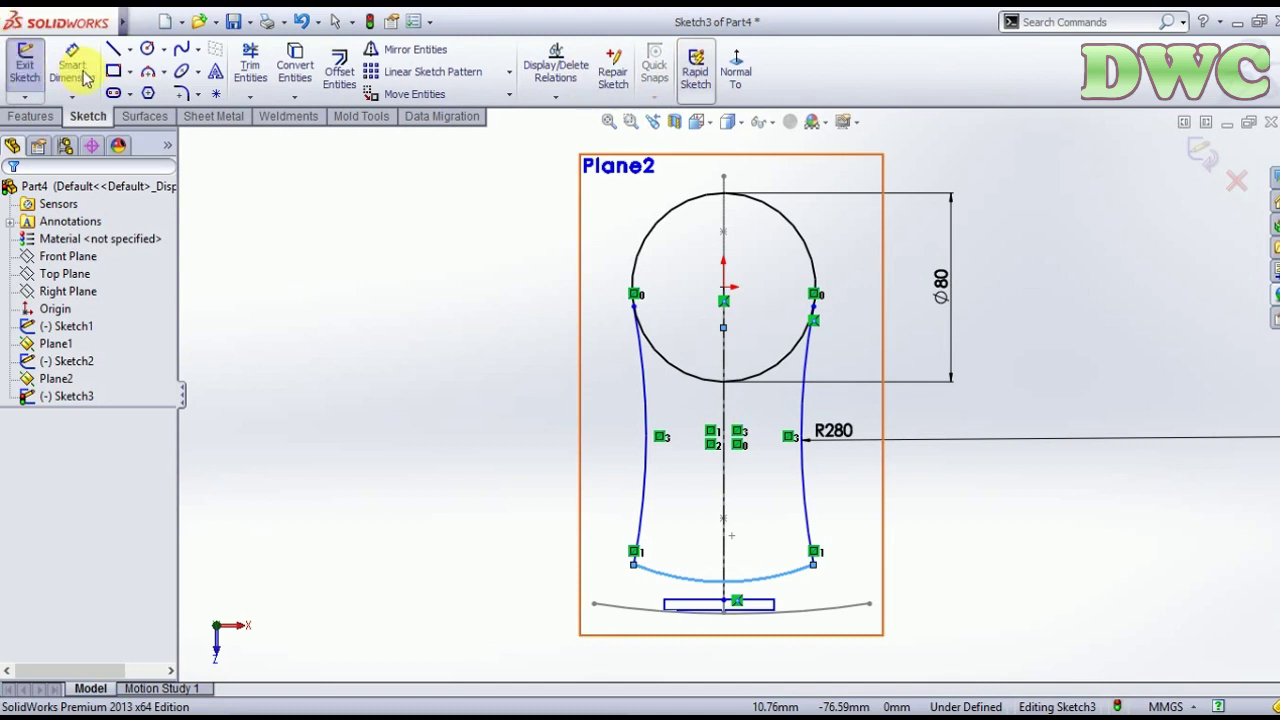
- Dimension the vertical distance from circle centre to lower-right endpoint as 100 mm
{"action": "left_click", "coordinate": [80, 72]}
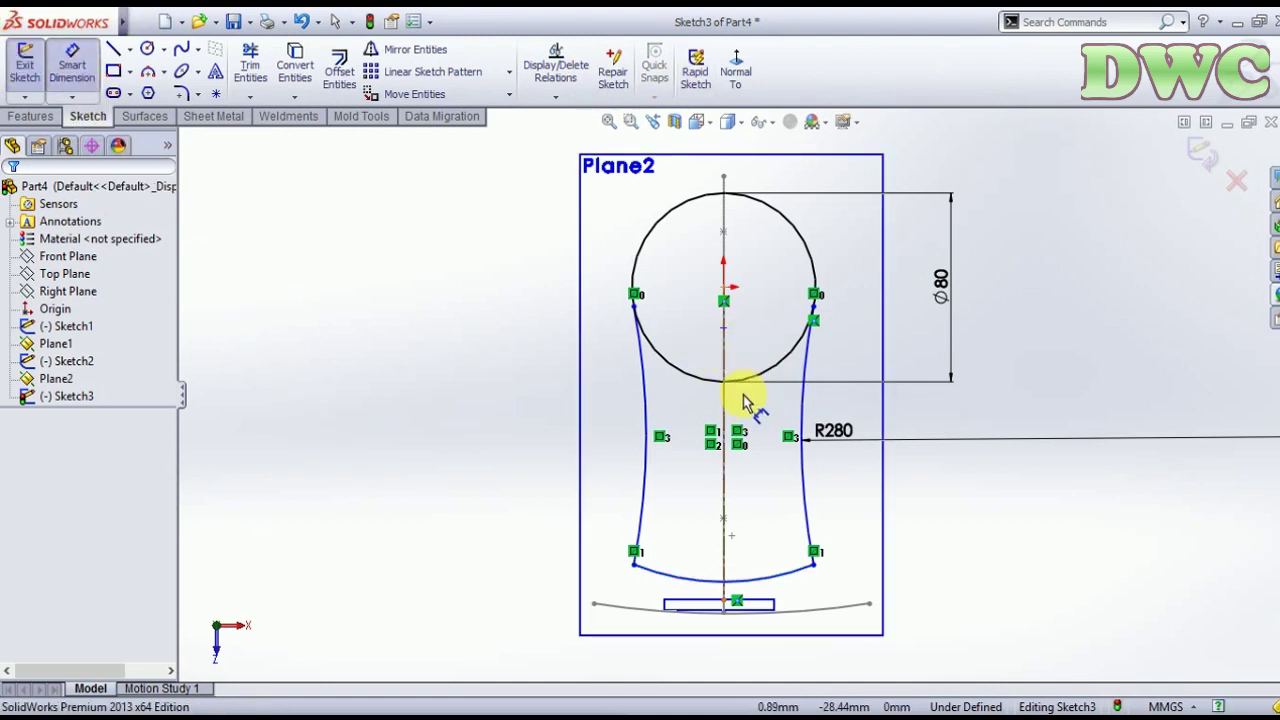
{"action": "left_click", "coordinate": [813, 564]}
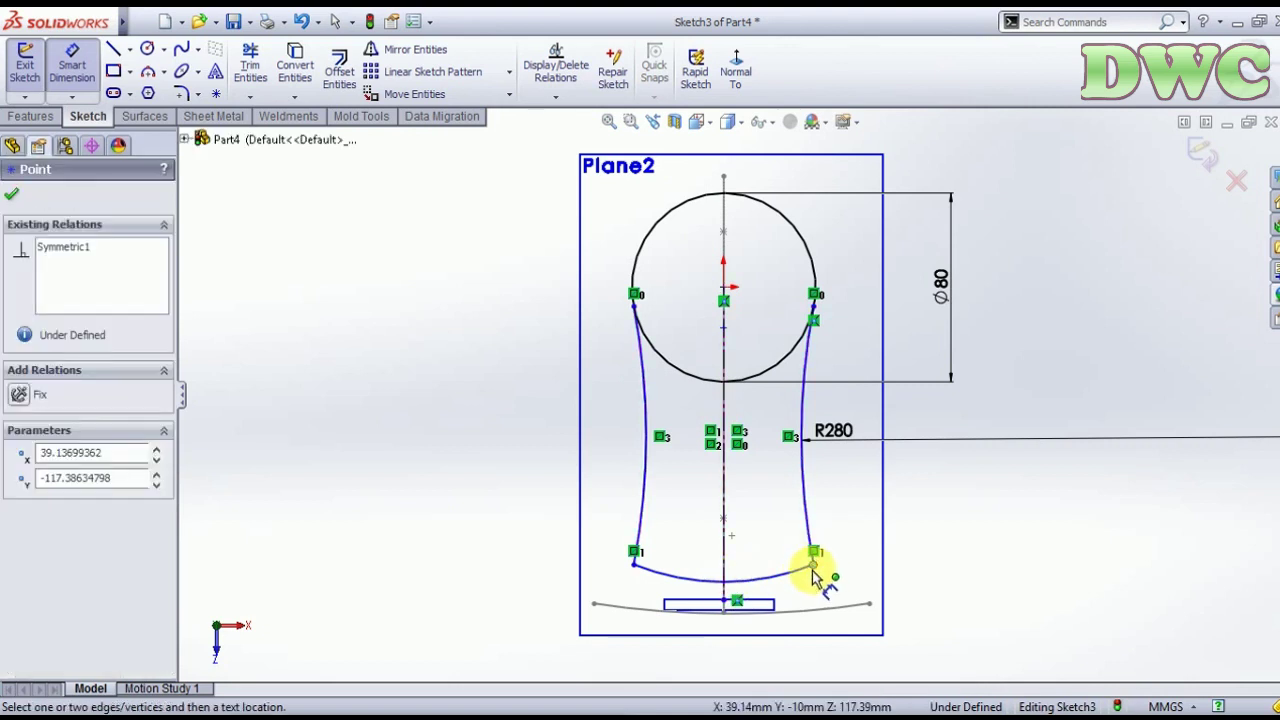
{"action": "left_click", "coordinate": [724, 290]}
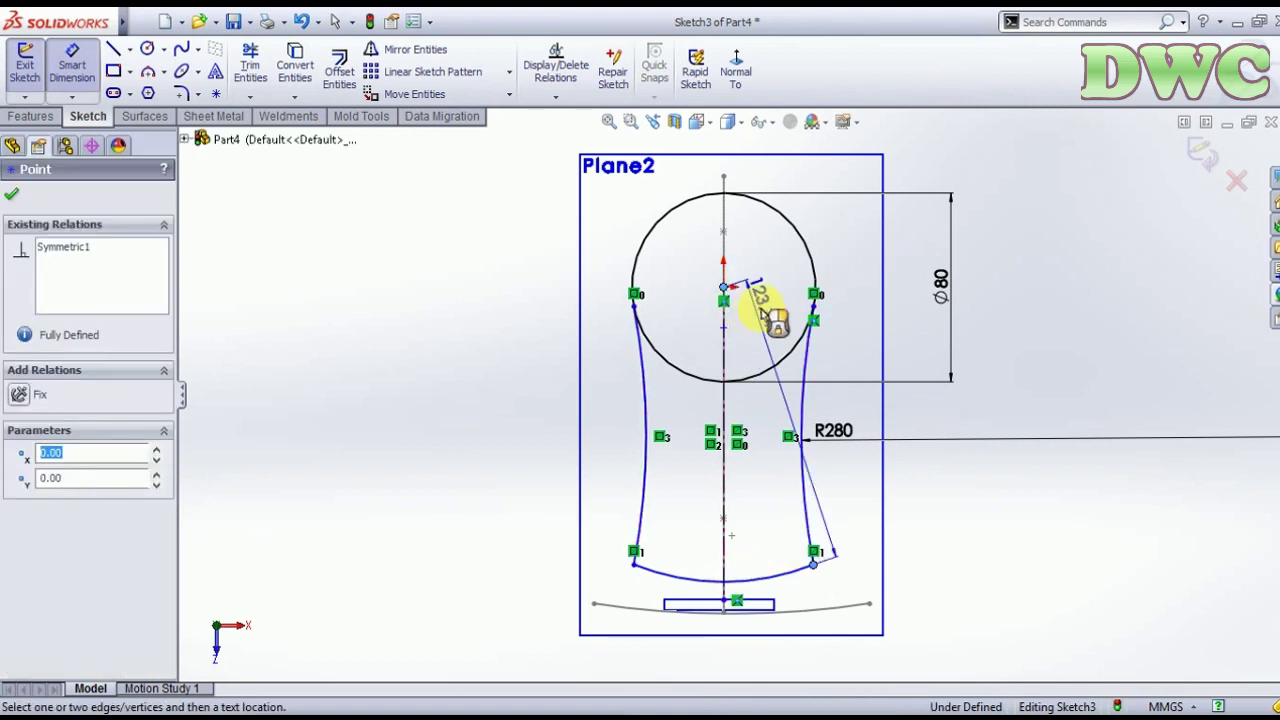
{"action": "left_click", "coordinate": [1005, 400]}
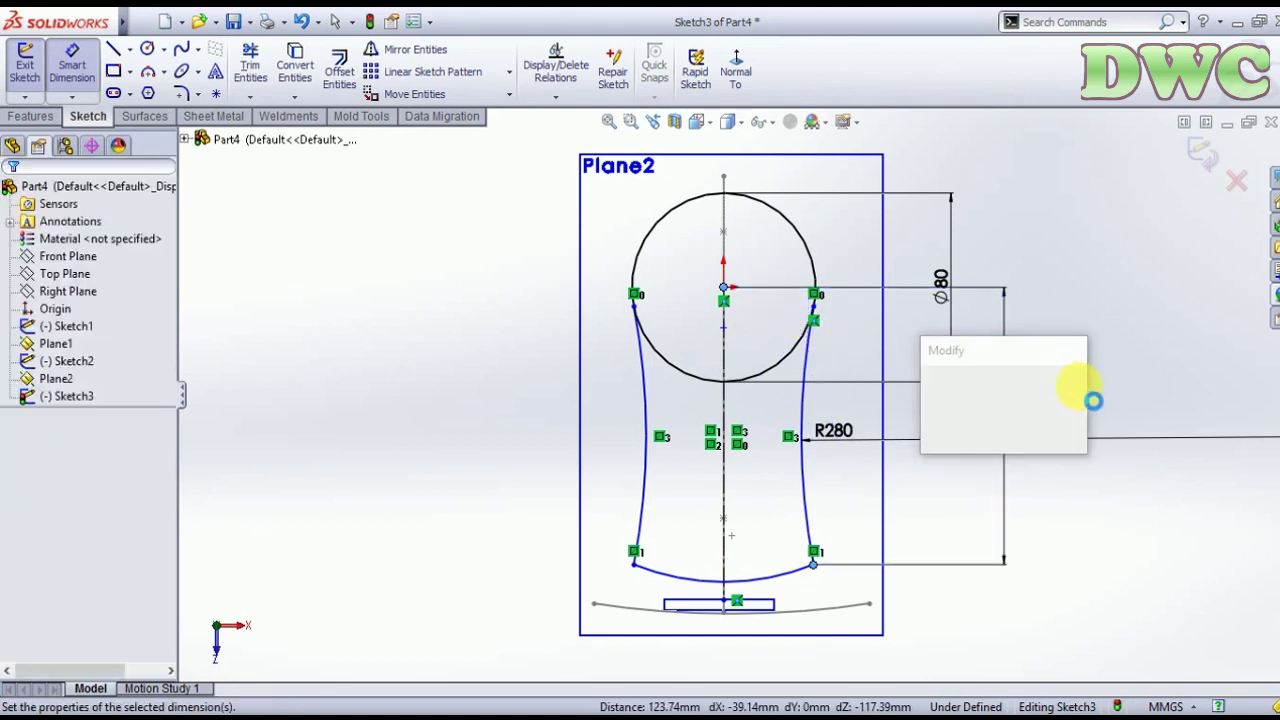
{"action": "type", "text": "1"}
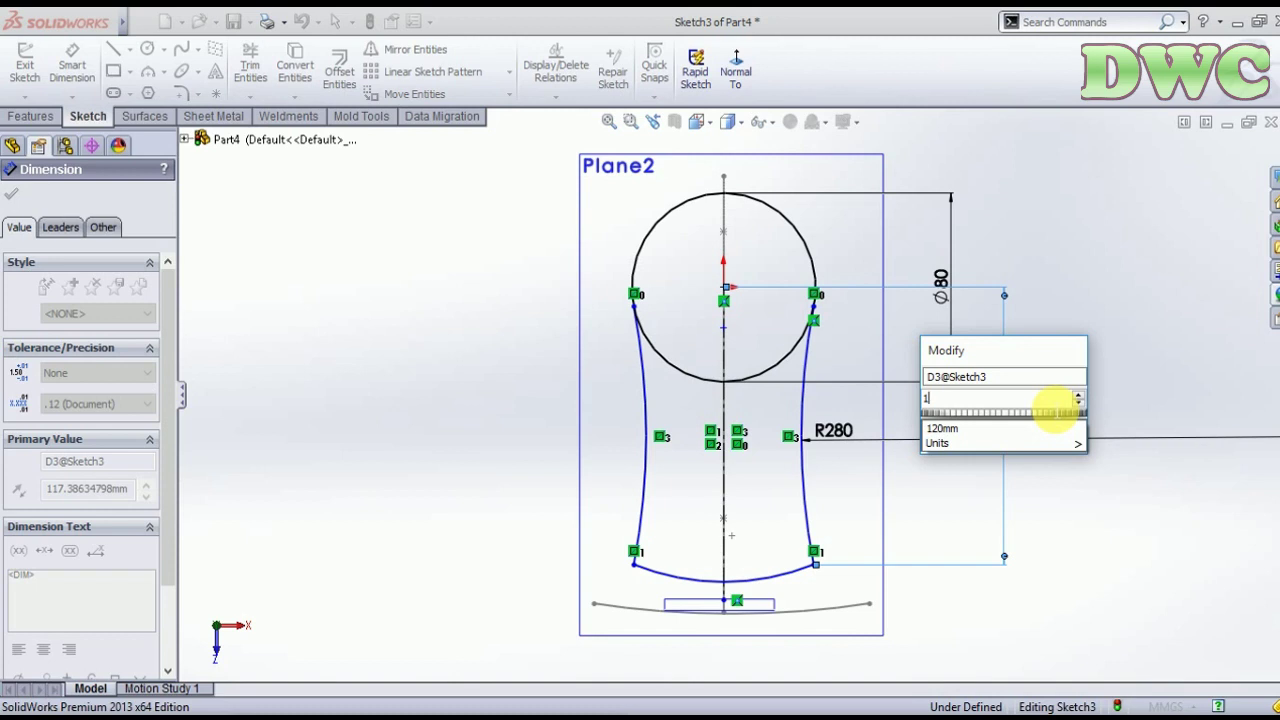
{"action": "type", "text": "000"}
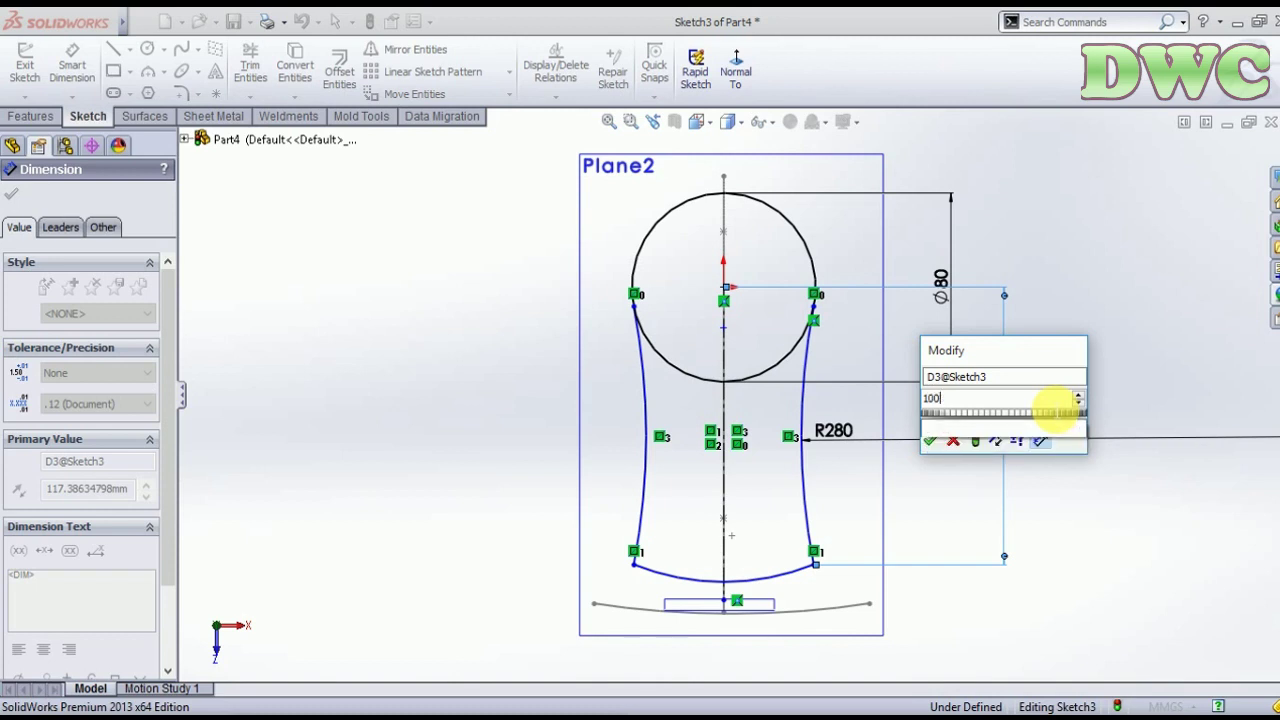
{"action": "key", "text": "Return"}
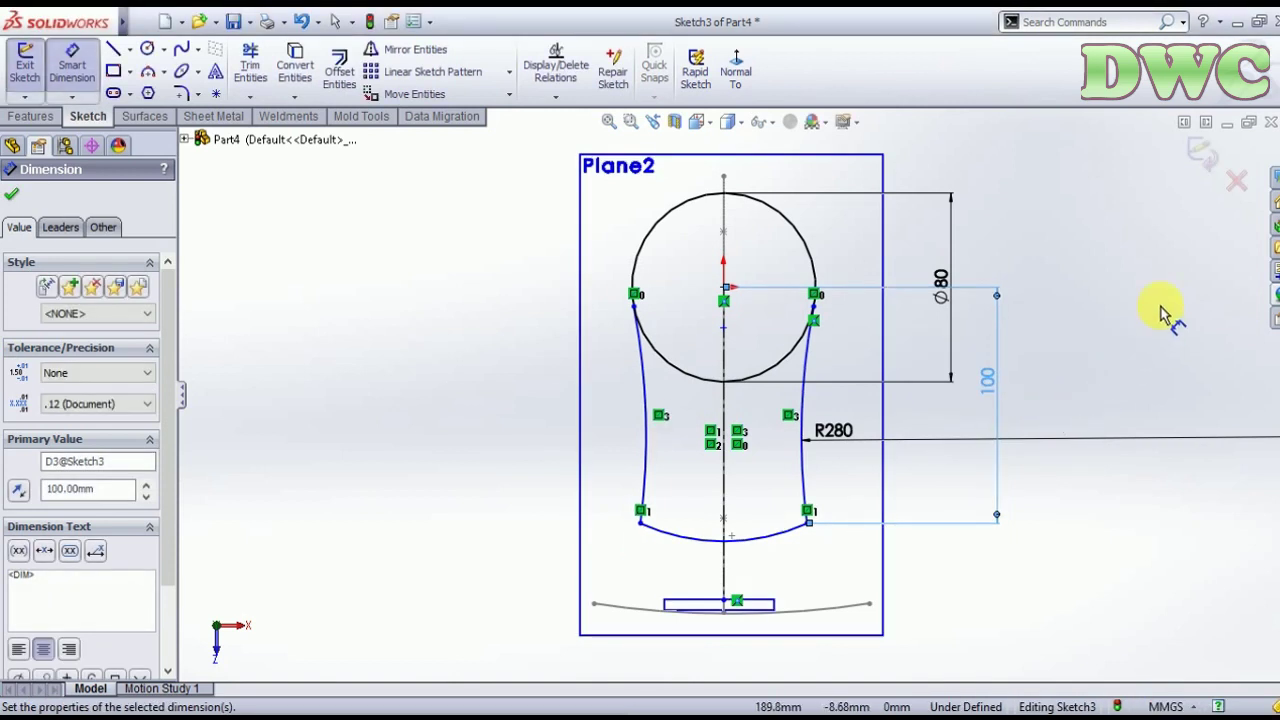
{"action": "key", "text": "Escape"}
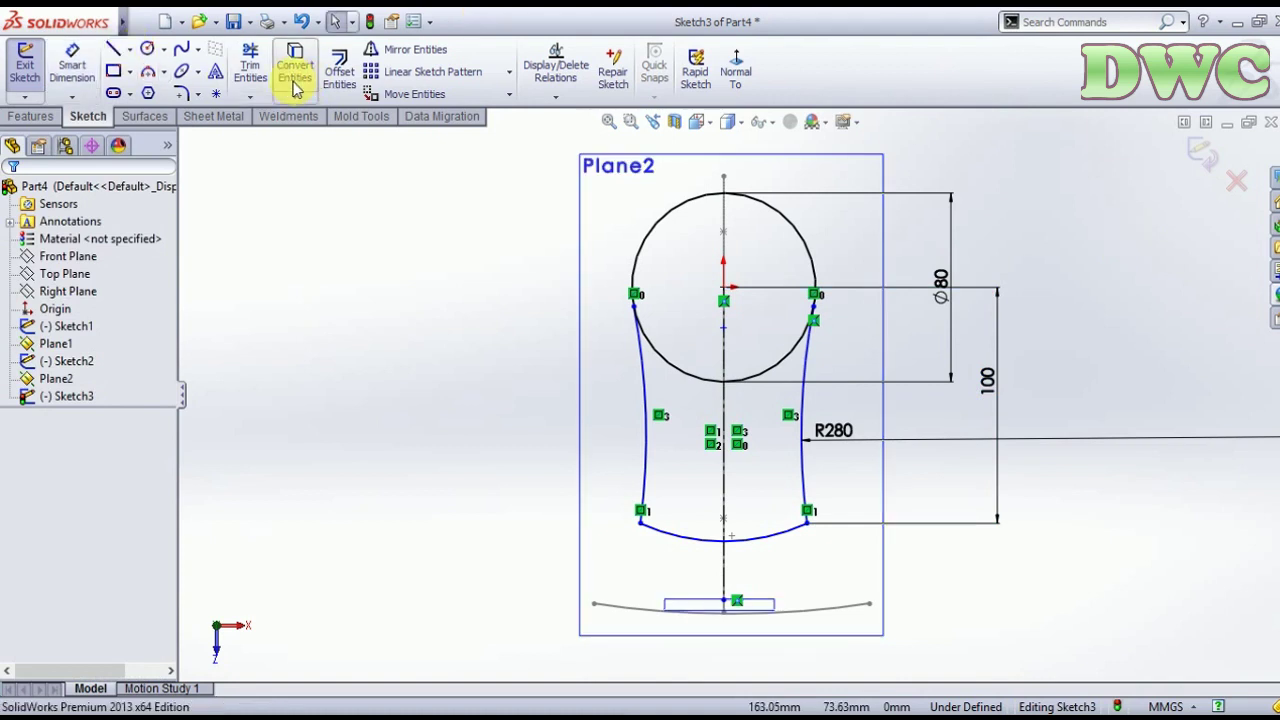
- Fillet the lower-left and lower-right outline corners with a 25 mm radius
{"action": "left_click", "coordinate": [182, 93]}
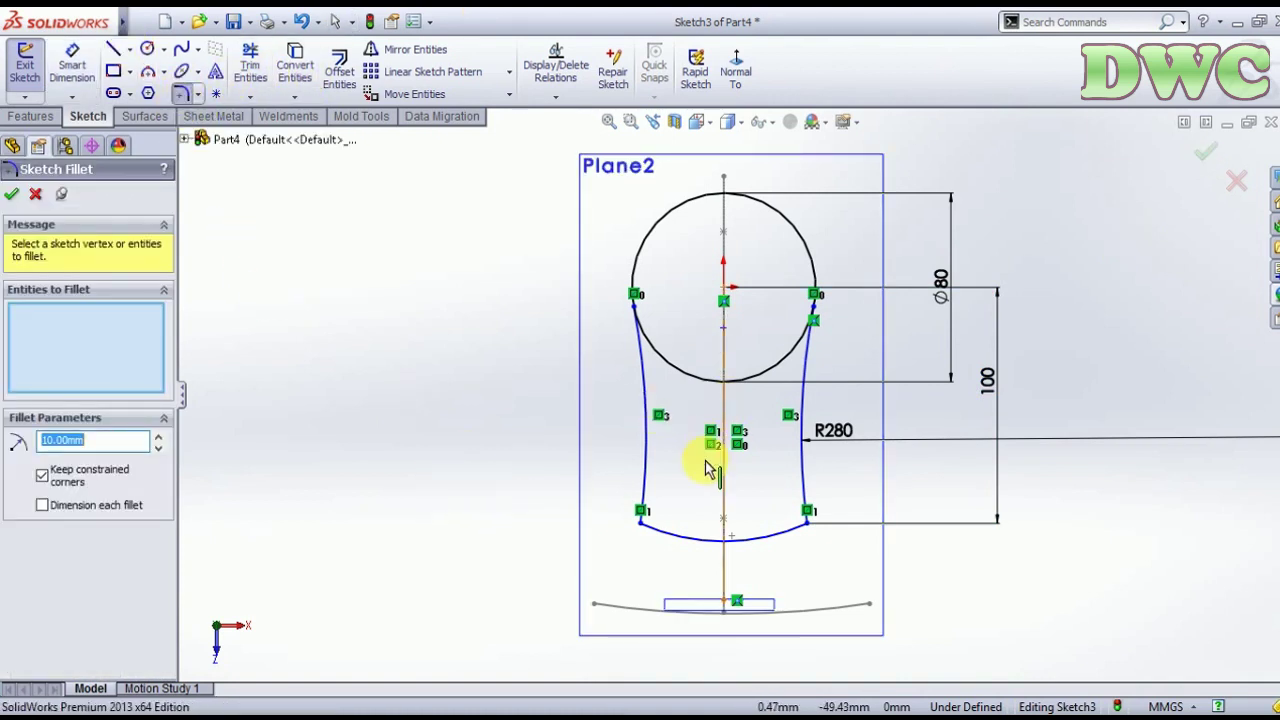
{"action": "left_click", "coordinate": [643, 522]}
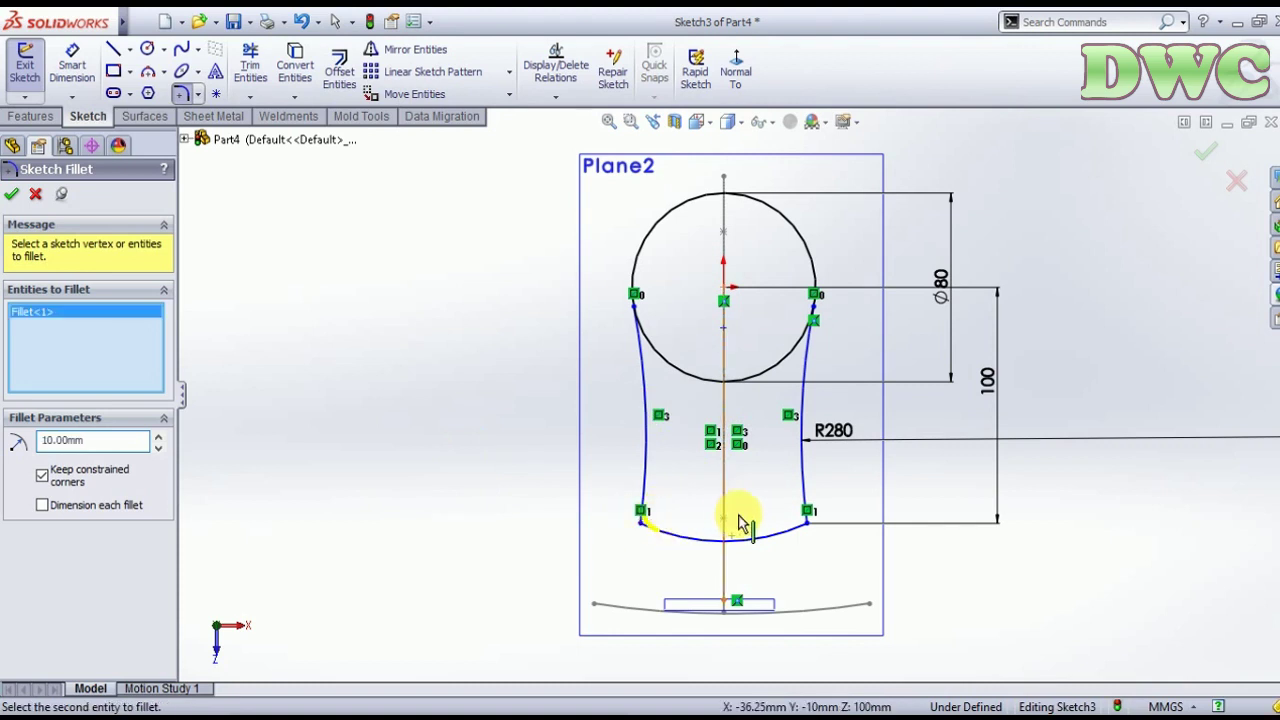
{"action": "left_click", "coordinate": [810, 522]}
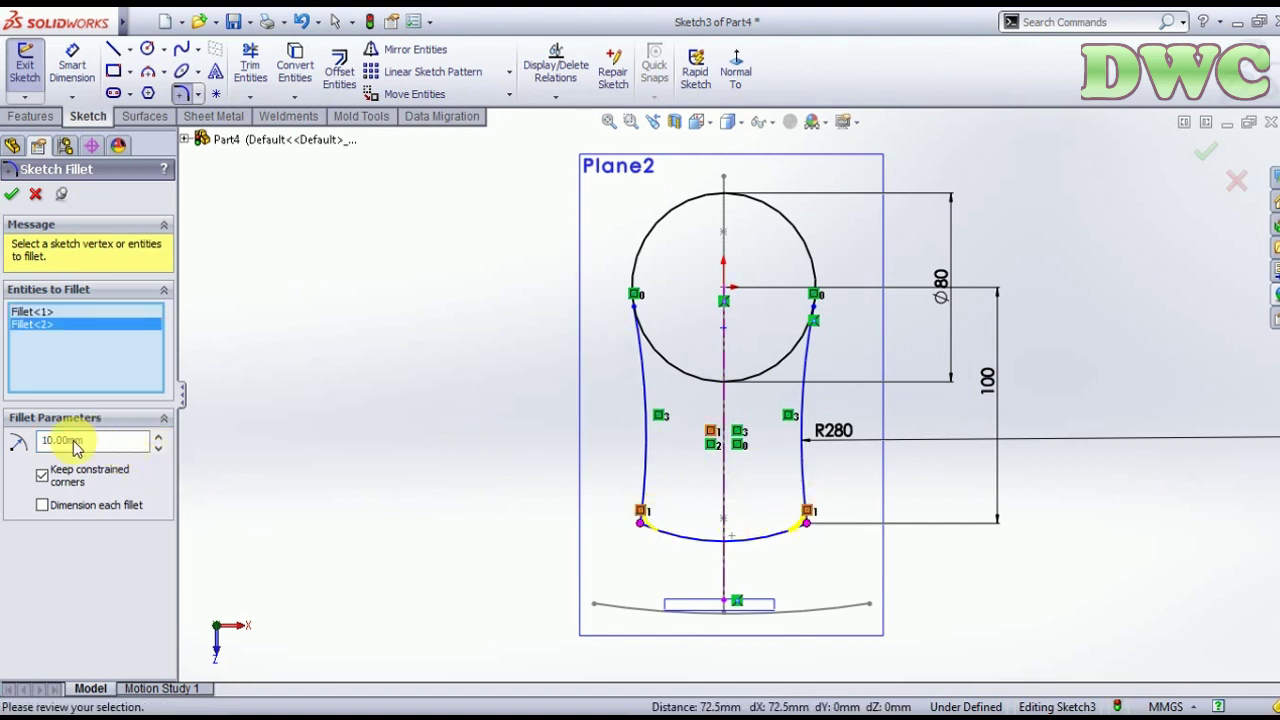
{"action": "left_click_drag", "start_coordinate": [57, 442], "coordinate": [95, 440]}
{"action": "type", "text": "20"}
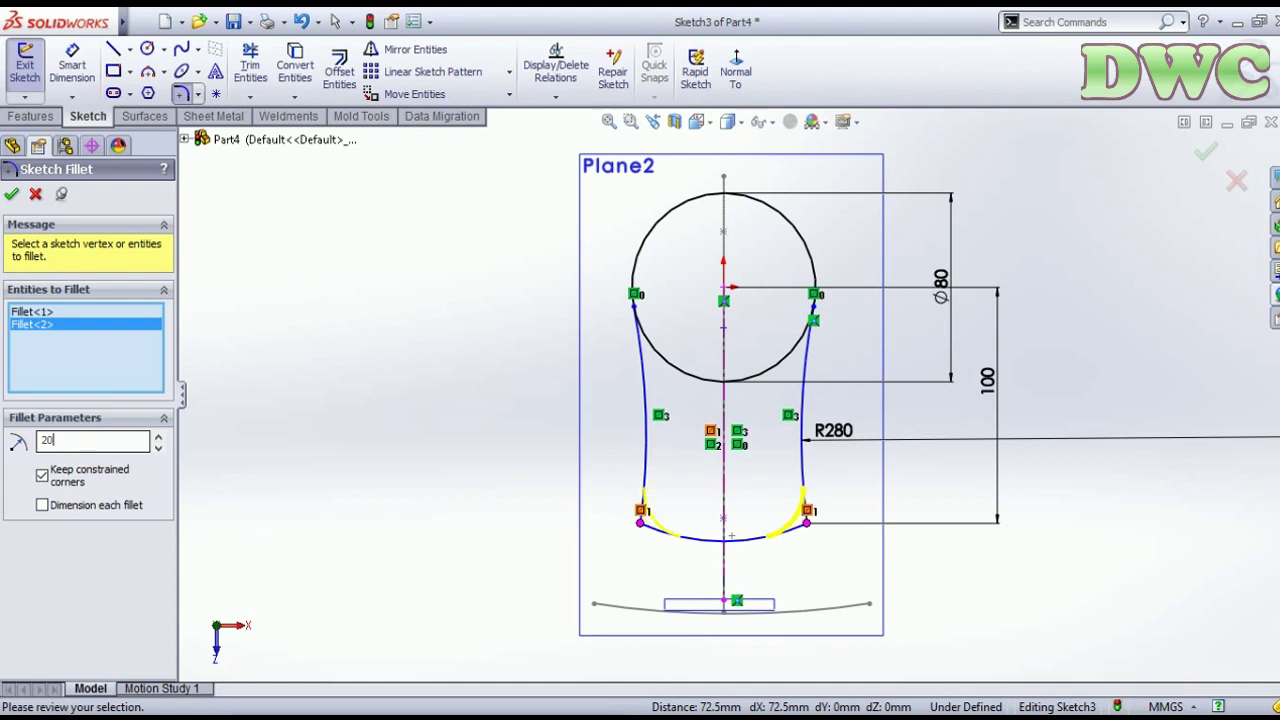
{"action": "key", "text": "Return"}
{"action": "type", "text": "25.00mm"}
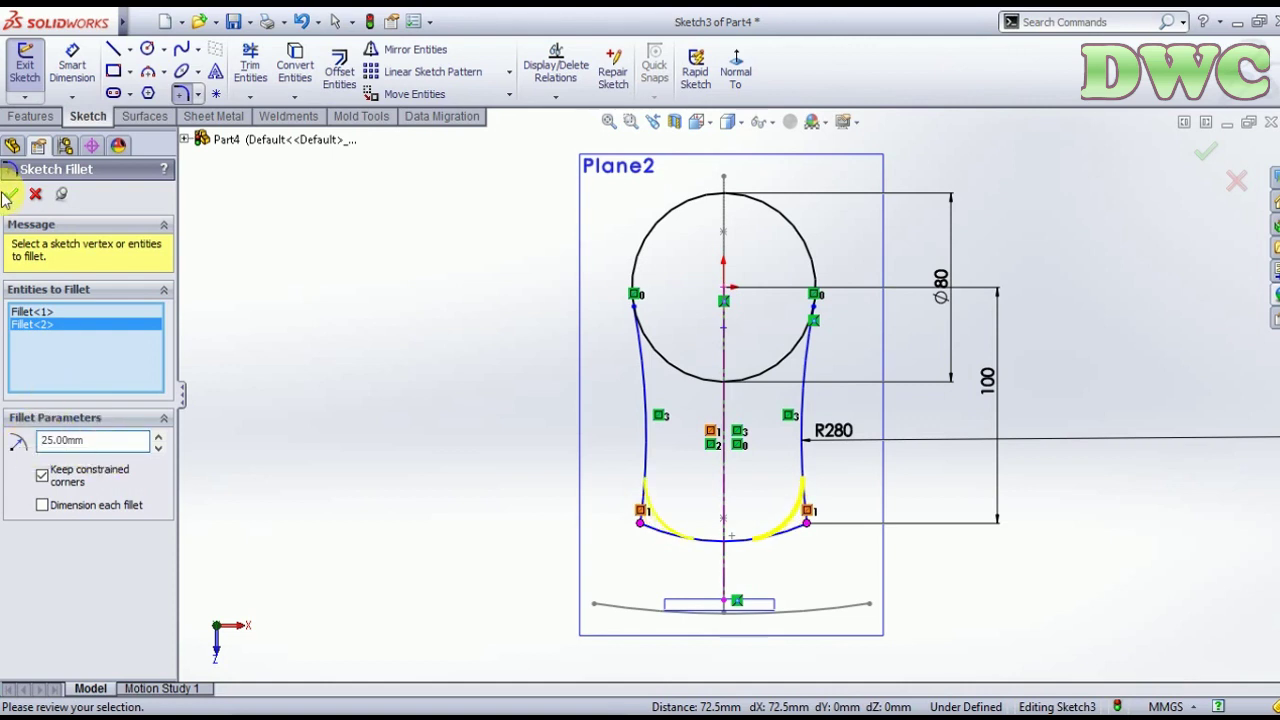
{"action": "left_click", "coordinate": [11, 193]}
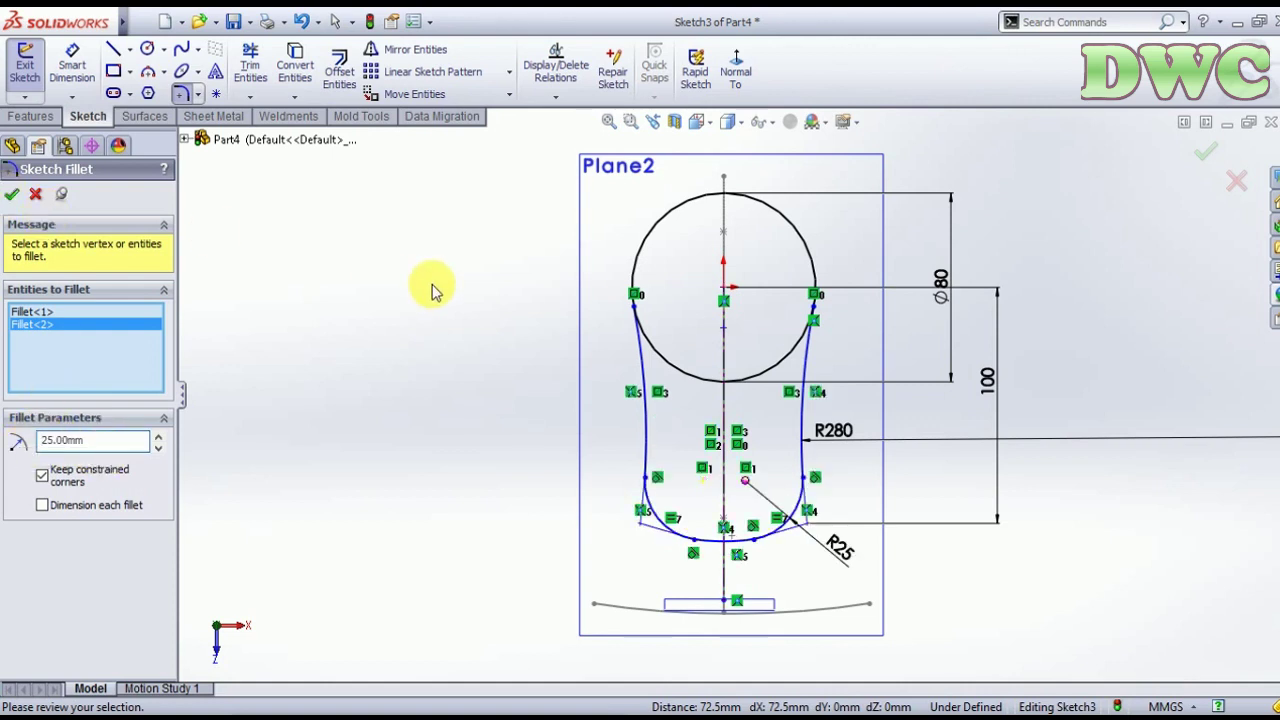
{"action": "left_click", "coordinate": [252, 58]}
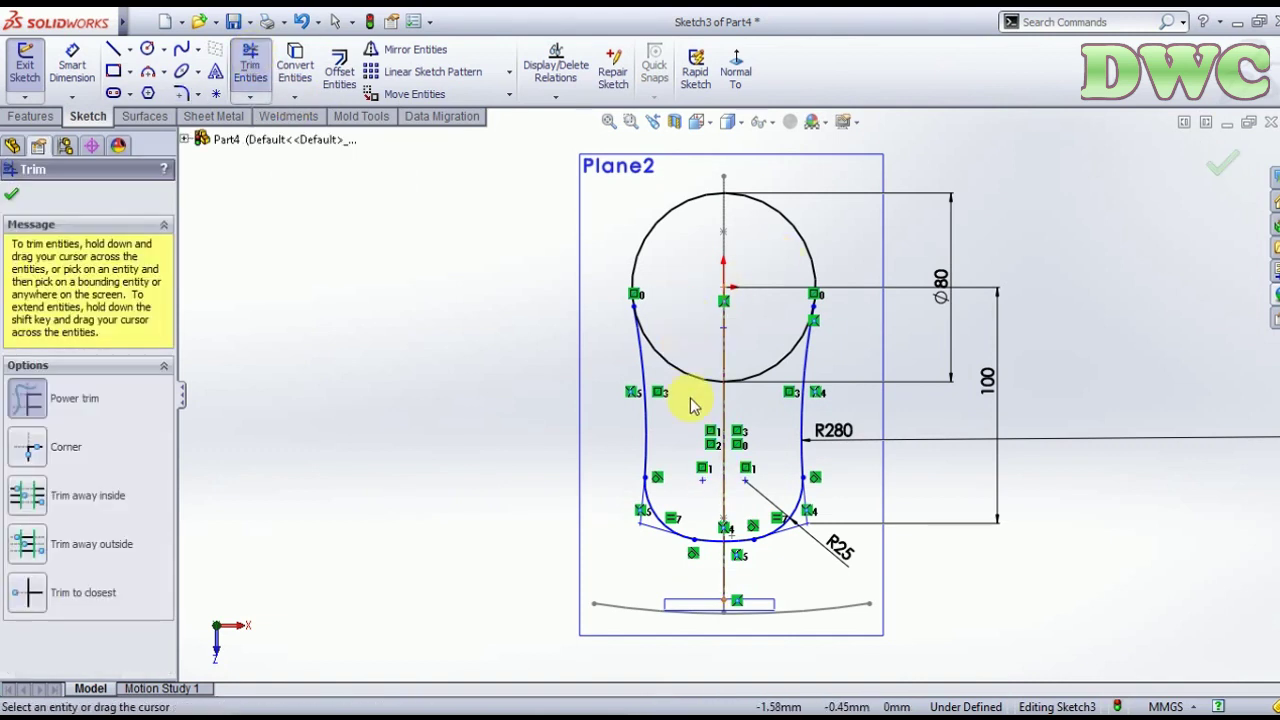
- Trim away the circle's lower part and make the top arc tangent to the left side arc
{"action": "mouse_move", "coordinate": [690, 405]}
{"action": "left_mouse_down"}
{"action": "mouse_move", "coordinate": [737, 343]}
{"action": "mouse_move", "coordinate": [697, 420]}
{"action": "mouse_move", "coordinate": [726, 480]}
{"action": "mouse_move", "coordinate": [715, 403]}
{"action": "left_mouse_up"}
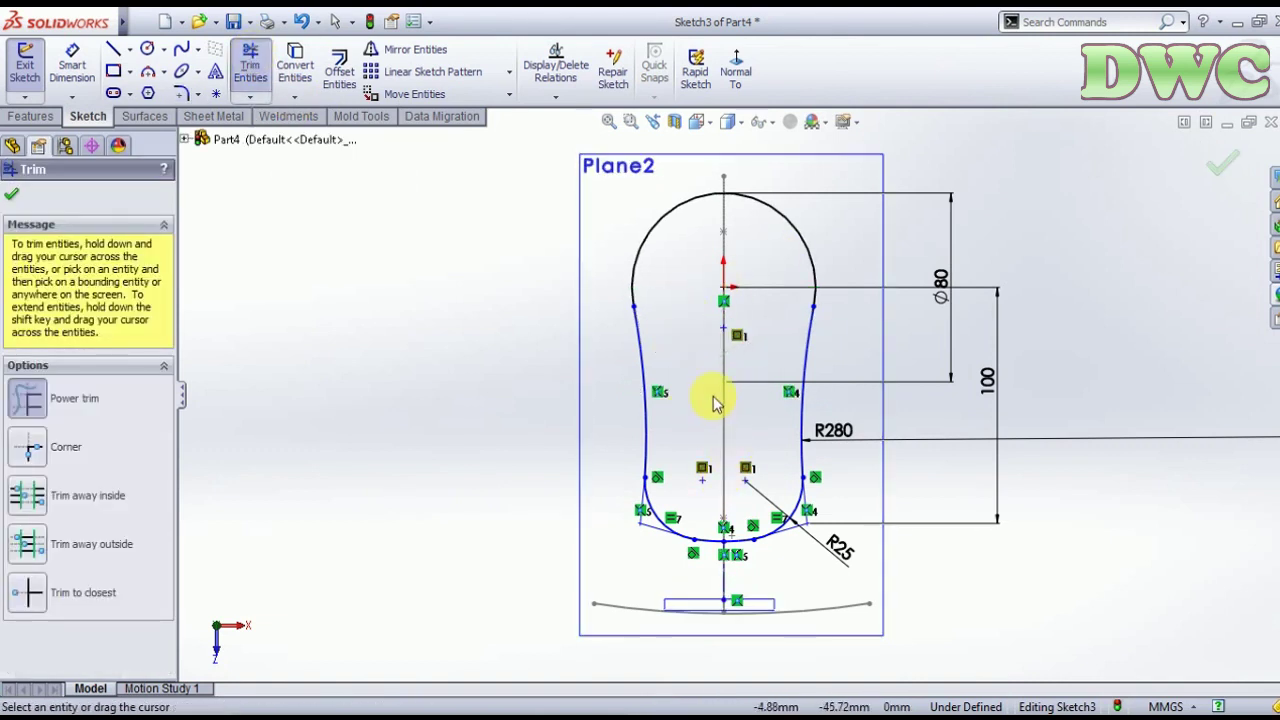
{"action": "key", "text": "Escape"}
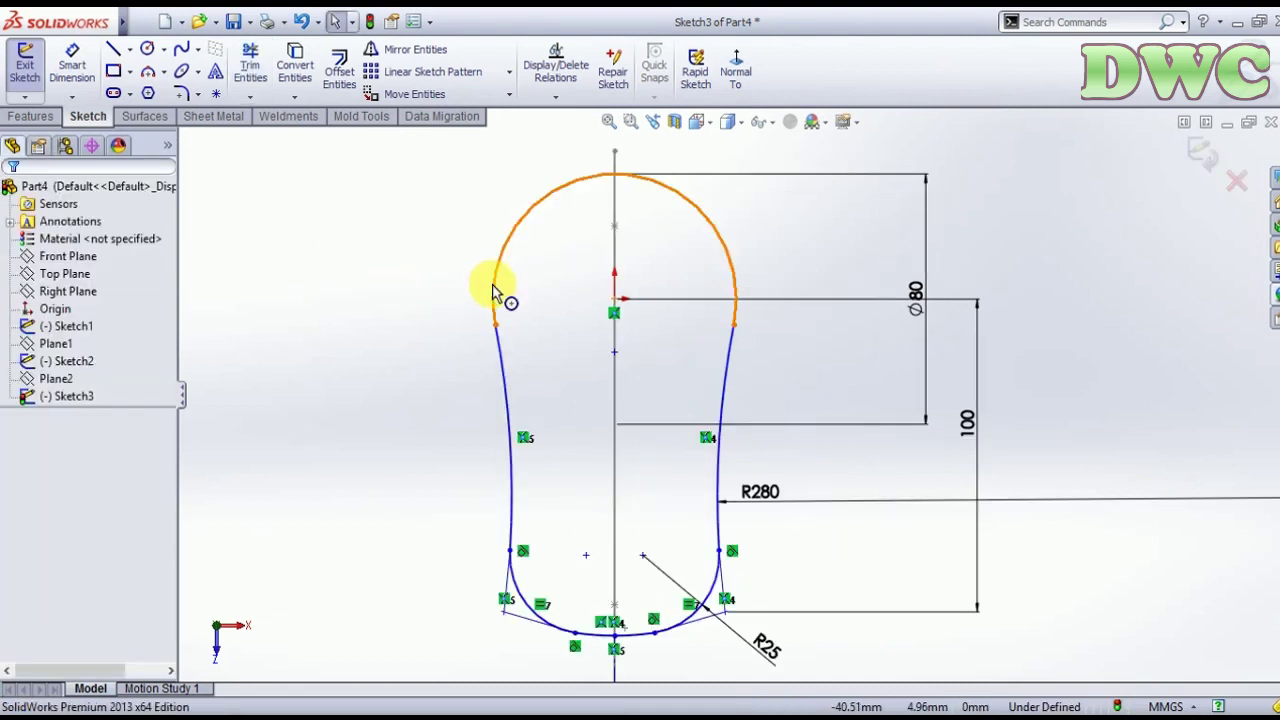
{"action": "left_click", "coordinate": [502, 352]}
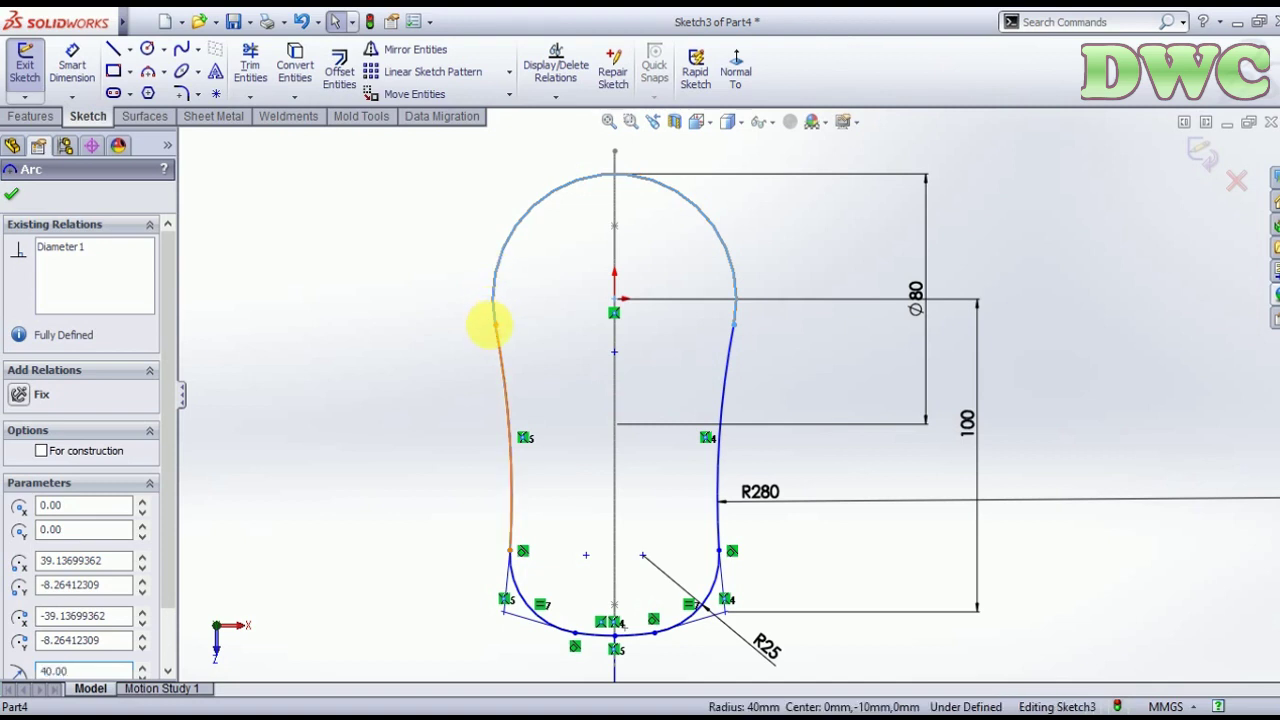
{"action": "left_click", "coordinate": [497, 312], "text": "ctrl"}
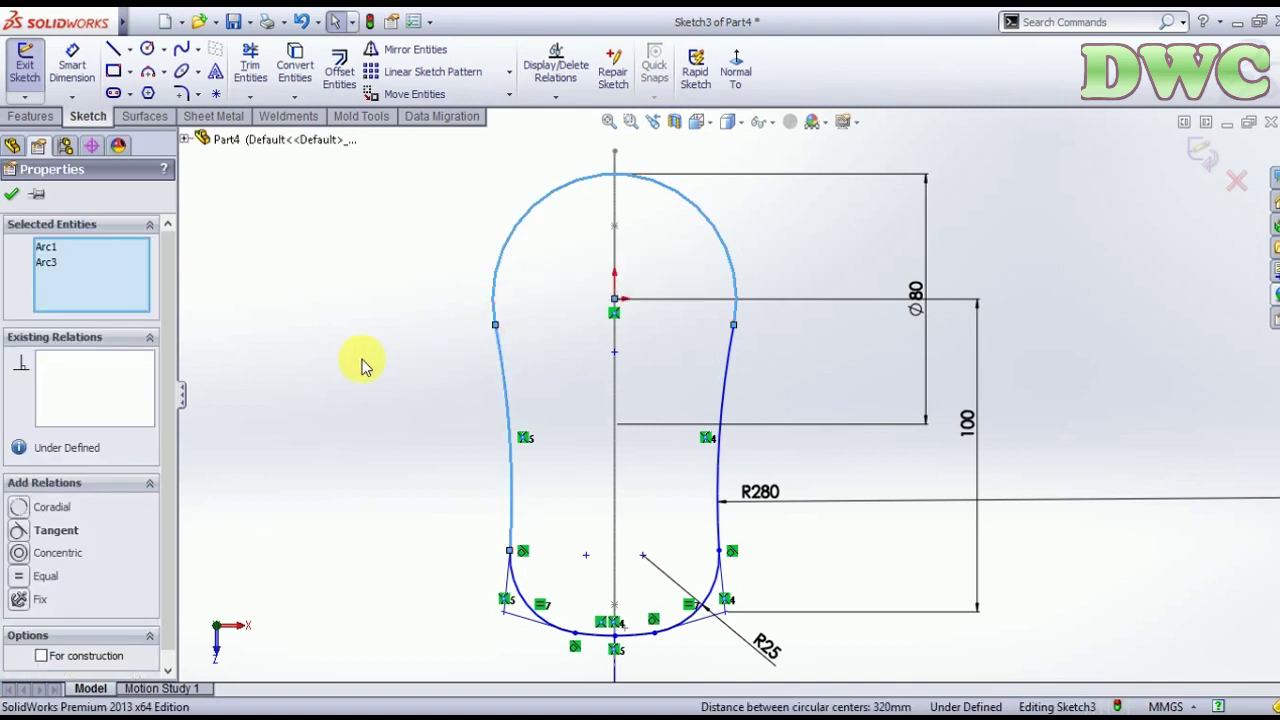
{"action": "left_click", "coordinate": [22, 538]}
{"action": "left_click", "coordinate": [270, 368]}
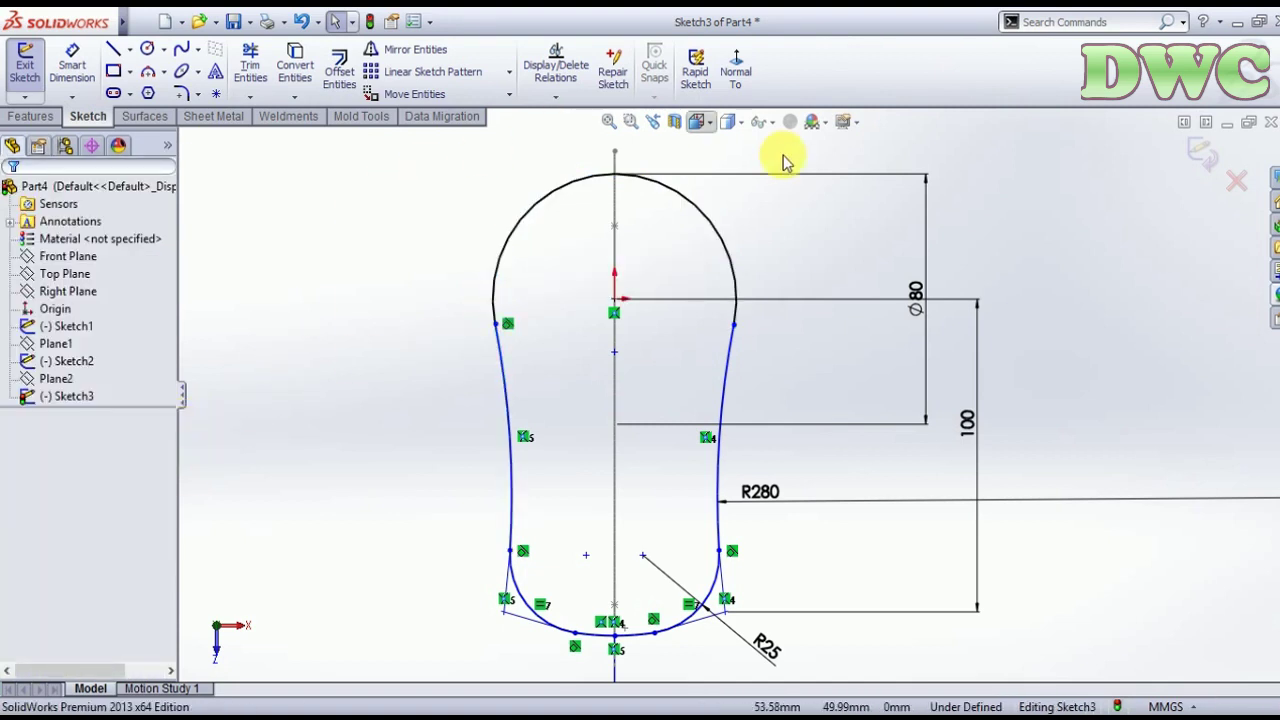
- Make the top arc tangent to the right side arc and exit the sketch
{"action": "left_click", "coordinate": [747, 330]}
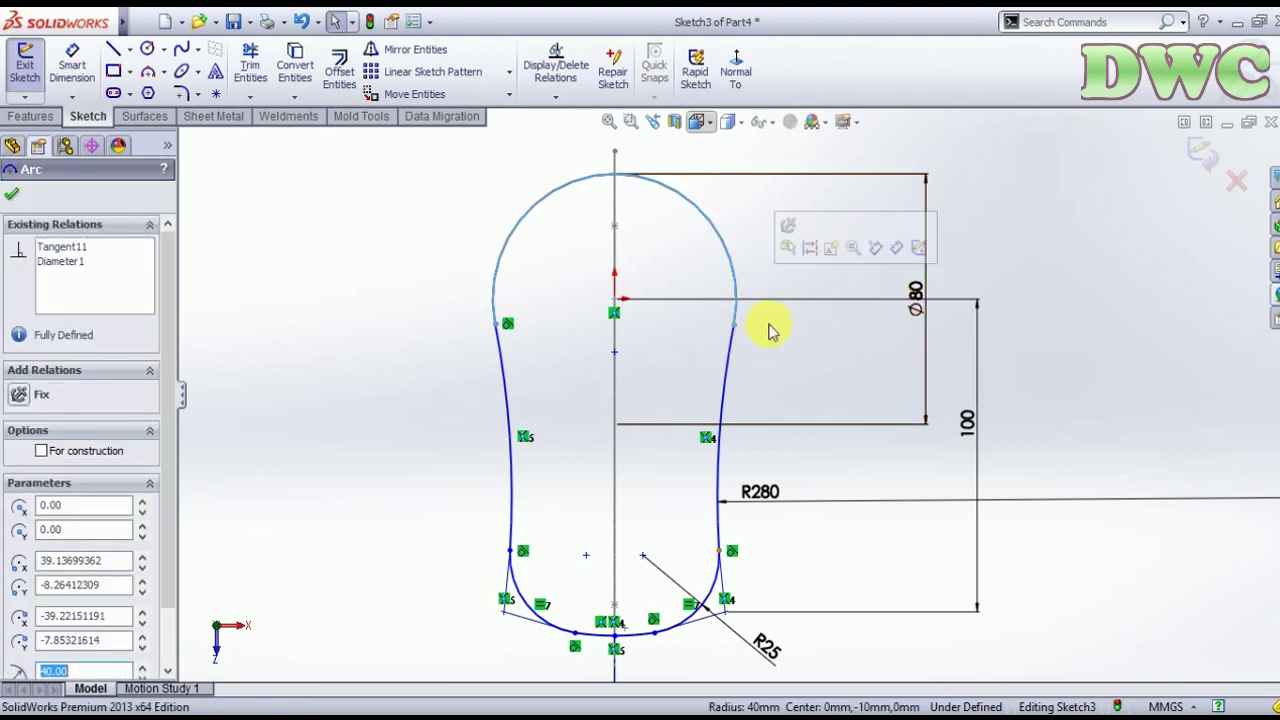
{"action": "left_click", "coordinate": [734, 340], "text": "ctrl"}
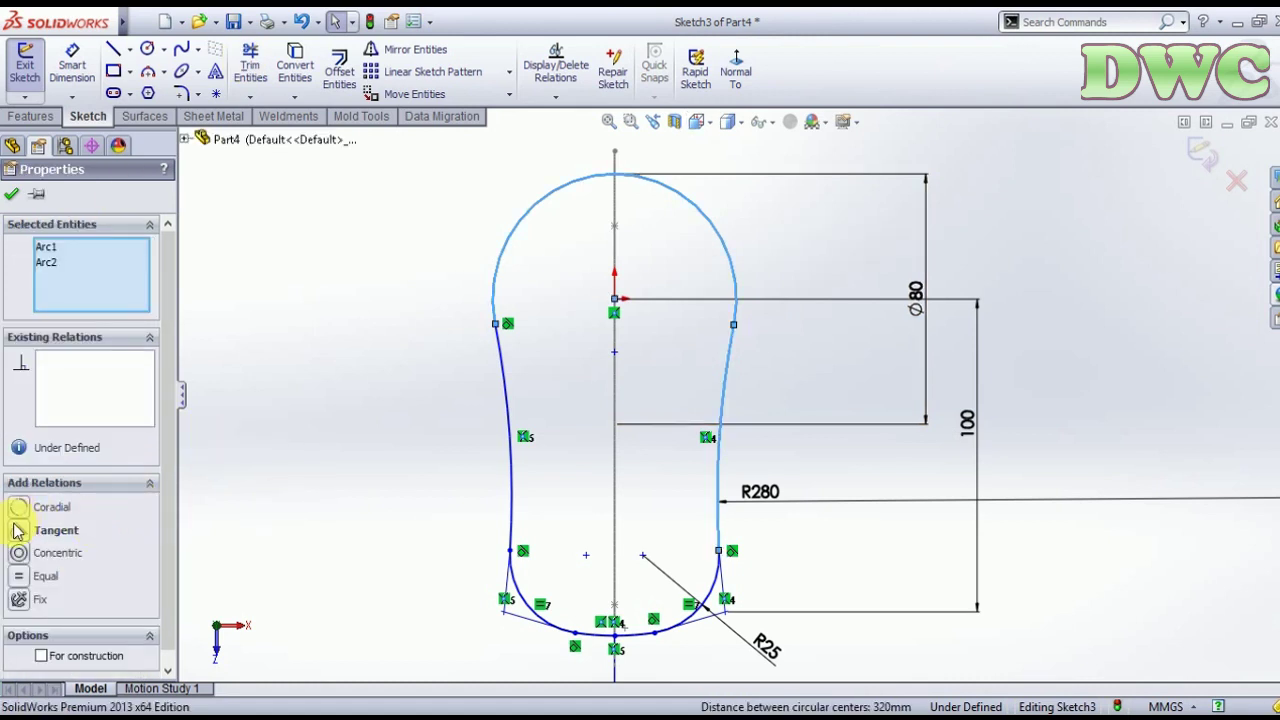
{"action": "left_click", "coordinate": [17, 532]}
{"action": "left_click", "coordinate": [251, 251]}
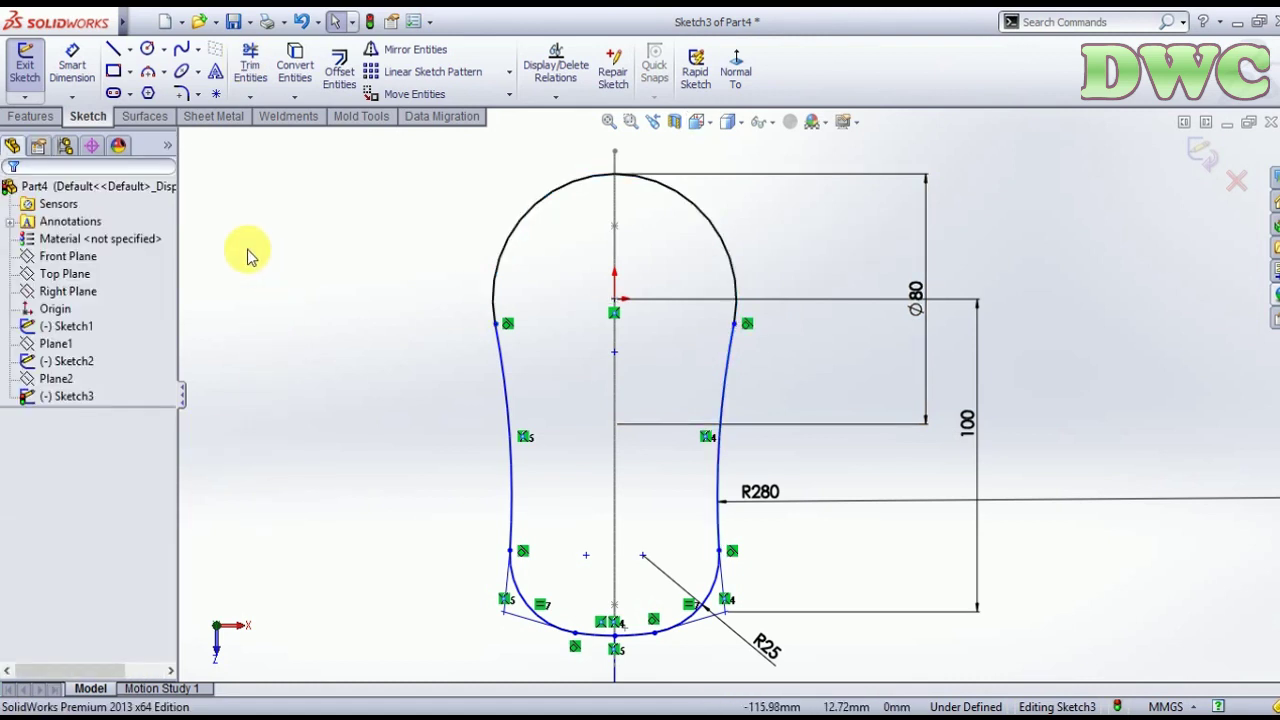
{"action": "left_click", "coordinate": [1200, 152]}
- Sweep the Sketch2 arc profile along the Sketch1 spline path as Surface-Sweep2
{"action": "mouse_move", "coordinate": [1100, 283]}
{"action": "middle_mouse_down"}
{"action": "mouse_move", "coordinate": [877, 238]}
{"action": "mouse_move", "coordinate": [883, 266]}
{"action": "middle_mouse_up"}
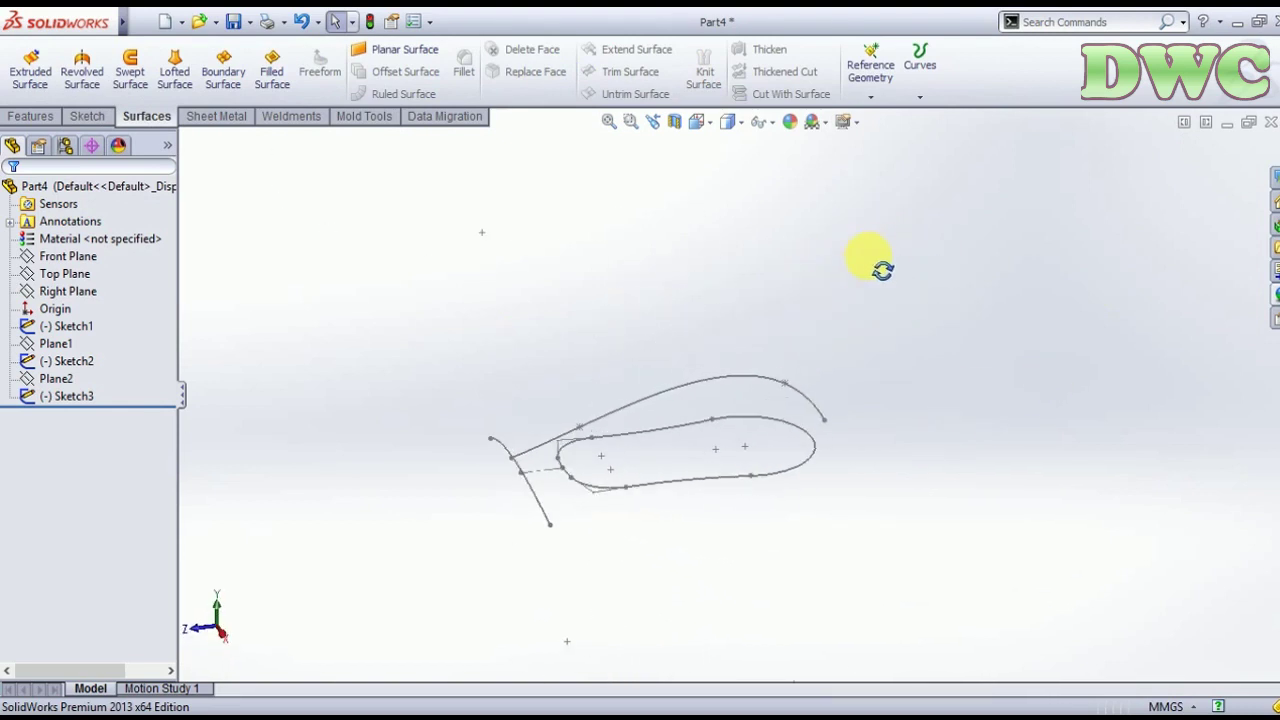
{"action": "scroll", "coordinate": [450, 495], "scroll_direction": "down", "scroll_amount": 3}
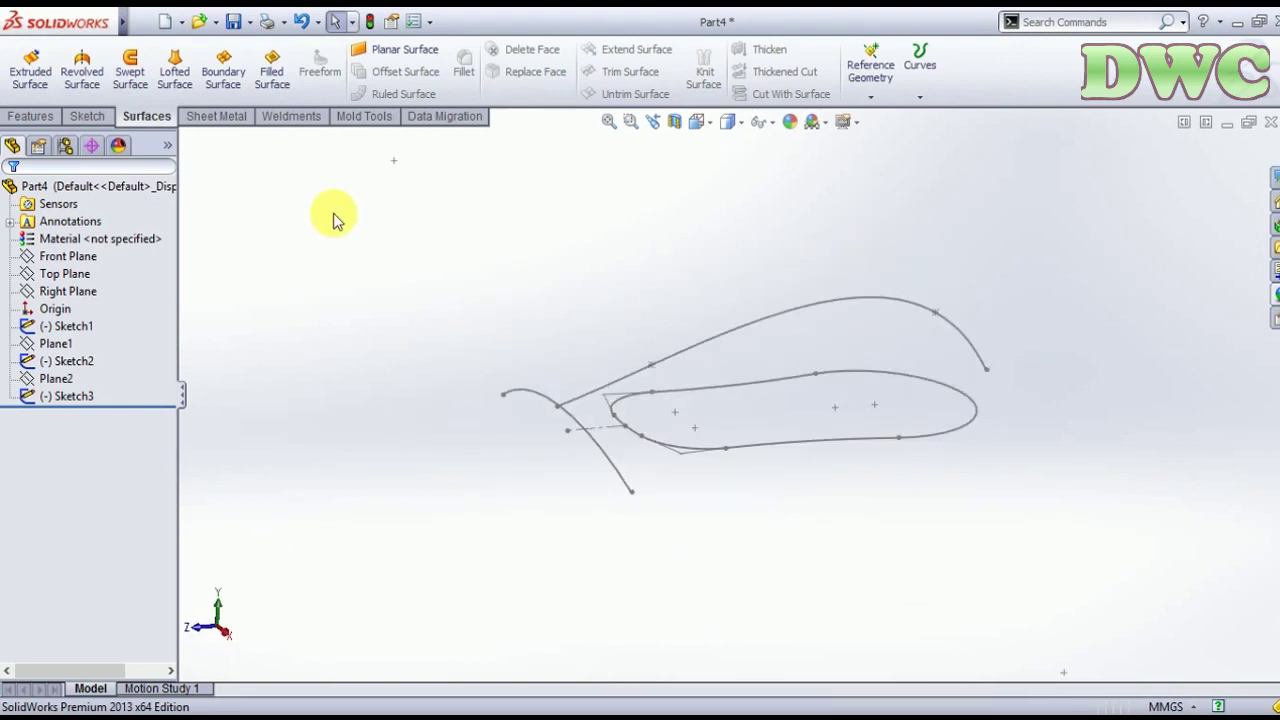
{"action": "left_click", "coordinate": [39, 119]}
{"action": "left_click", "coordinate": [146, 116]}
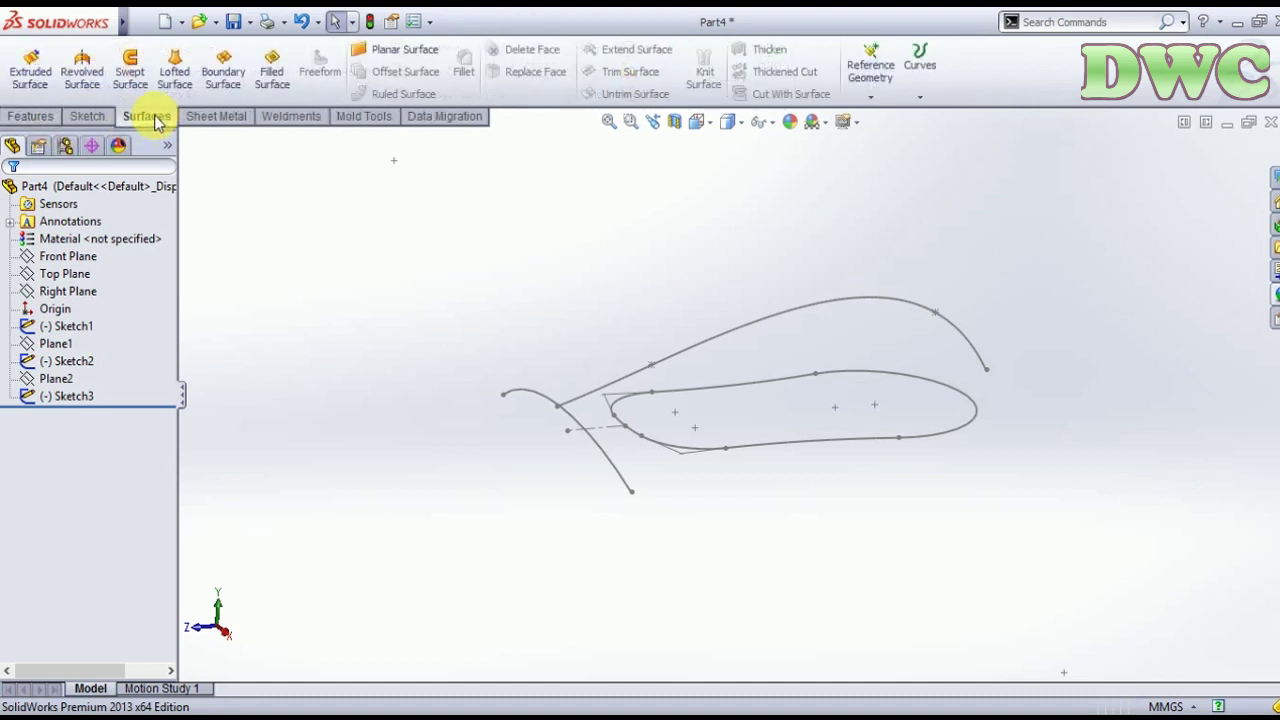
{"action": "left_click", "coordinate": [130, 68]}
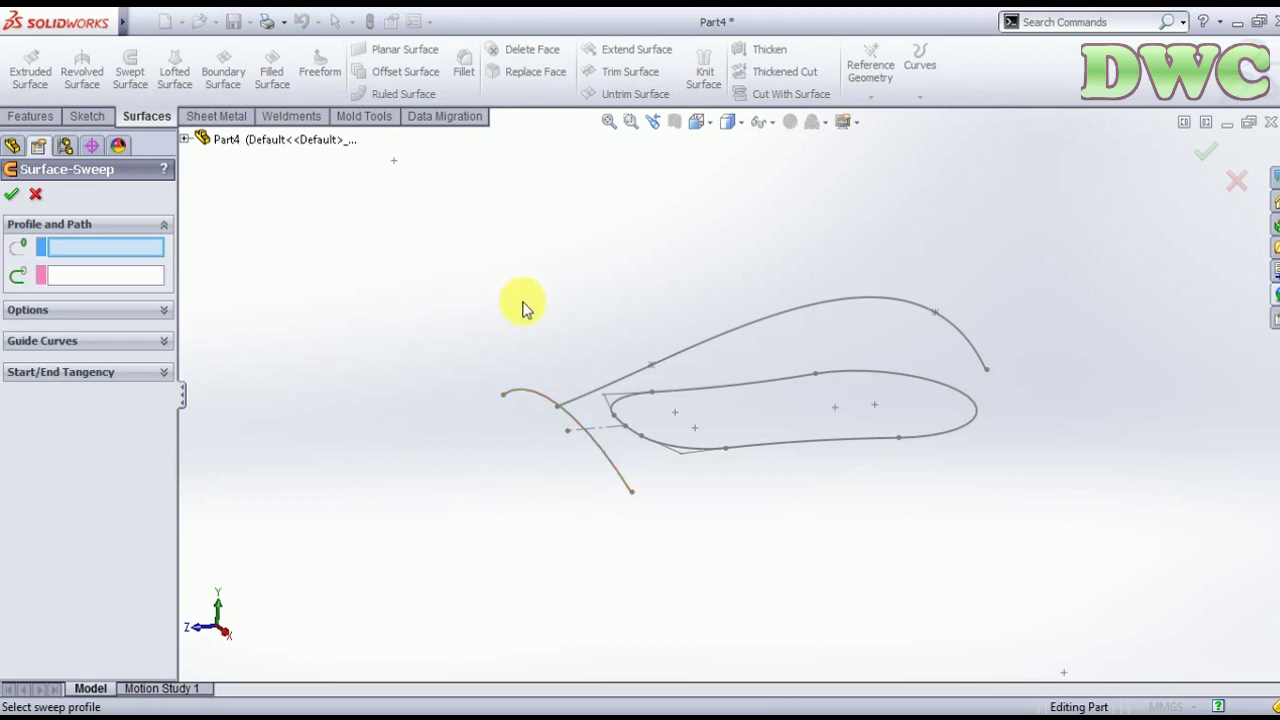
{"action": "left_click", "coordinate": [518, 399]}
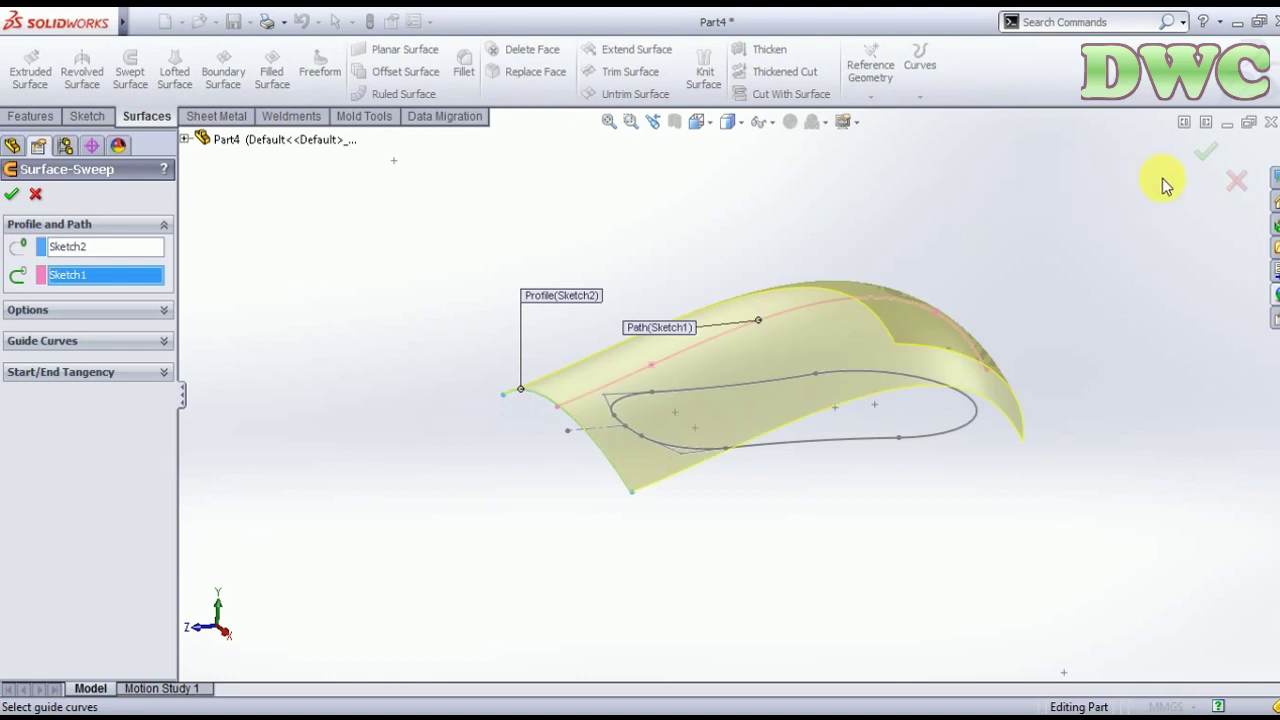
{"action": "left_click", "coordinate": [1205, 152]}
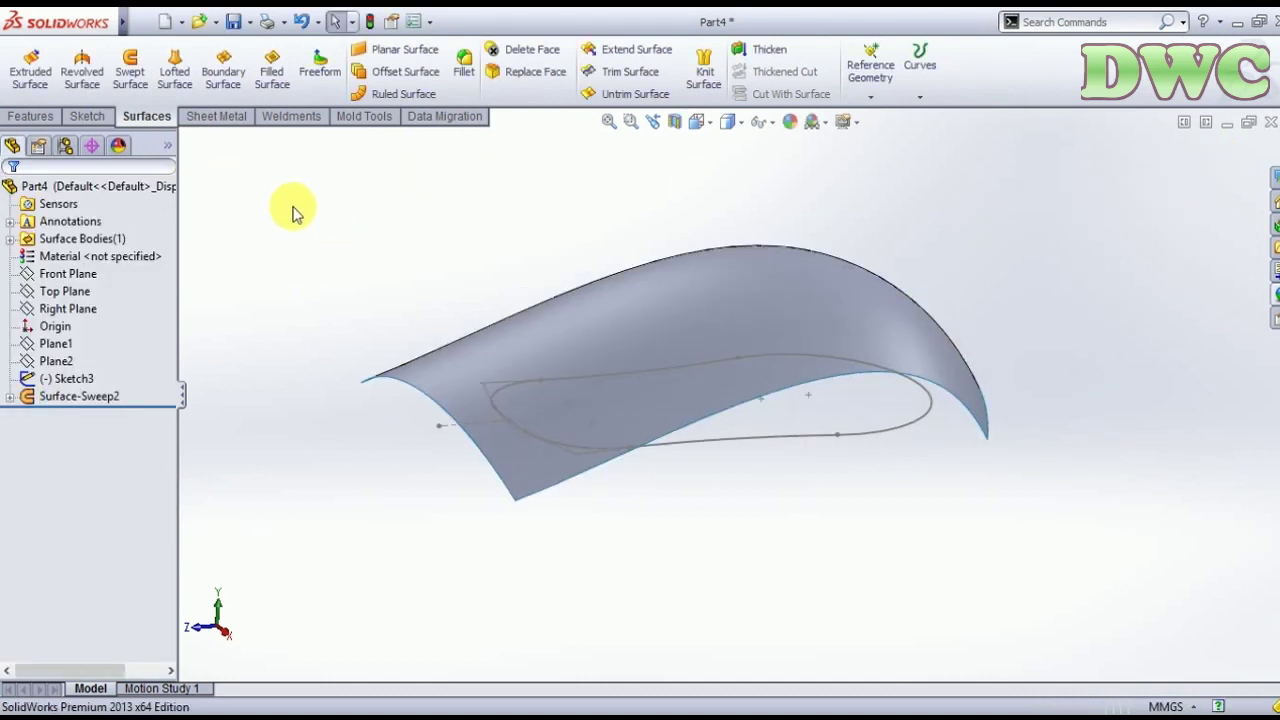
- Surface-extrude the Sketch3 rounded slot outline 69 mm blind
{"action": "left_click", "coordinate": [30, 70]}
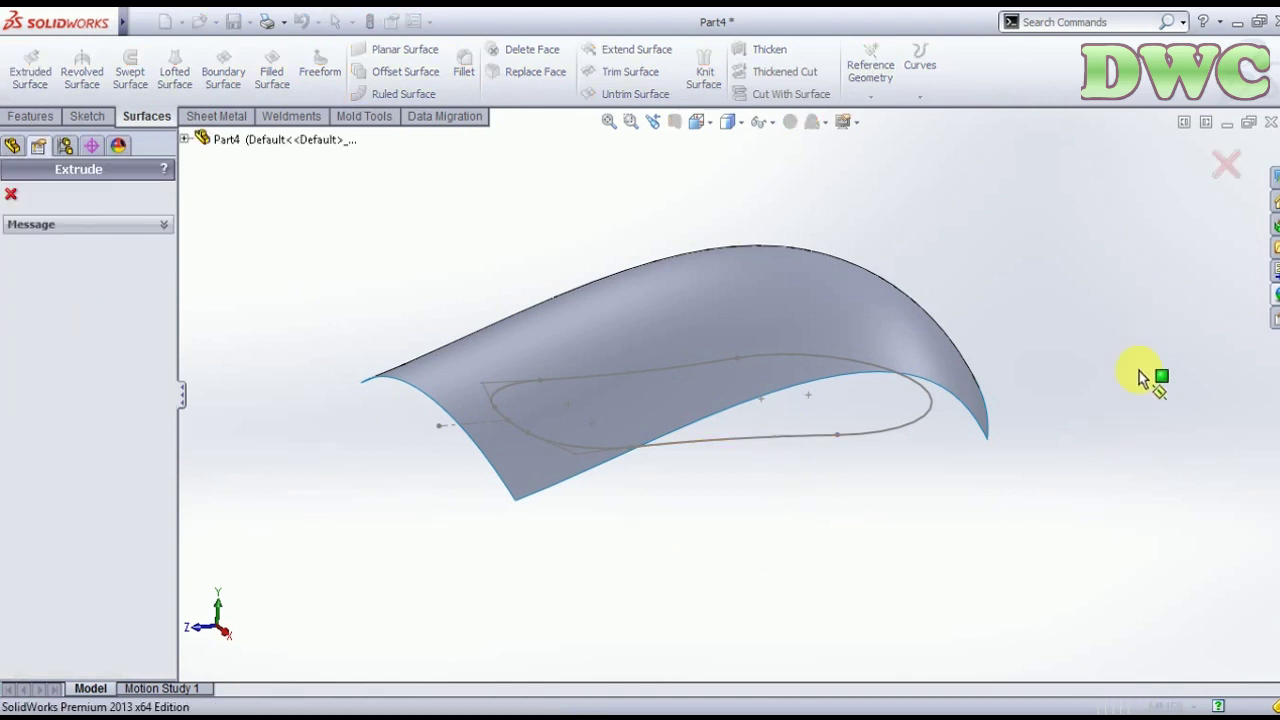
{"action": "left_click", "coordinate": [820, 440]}
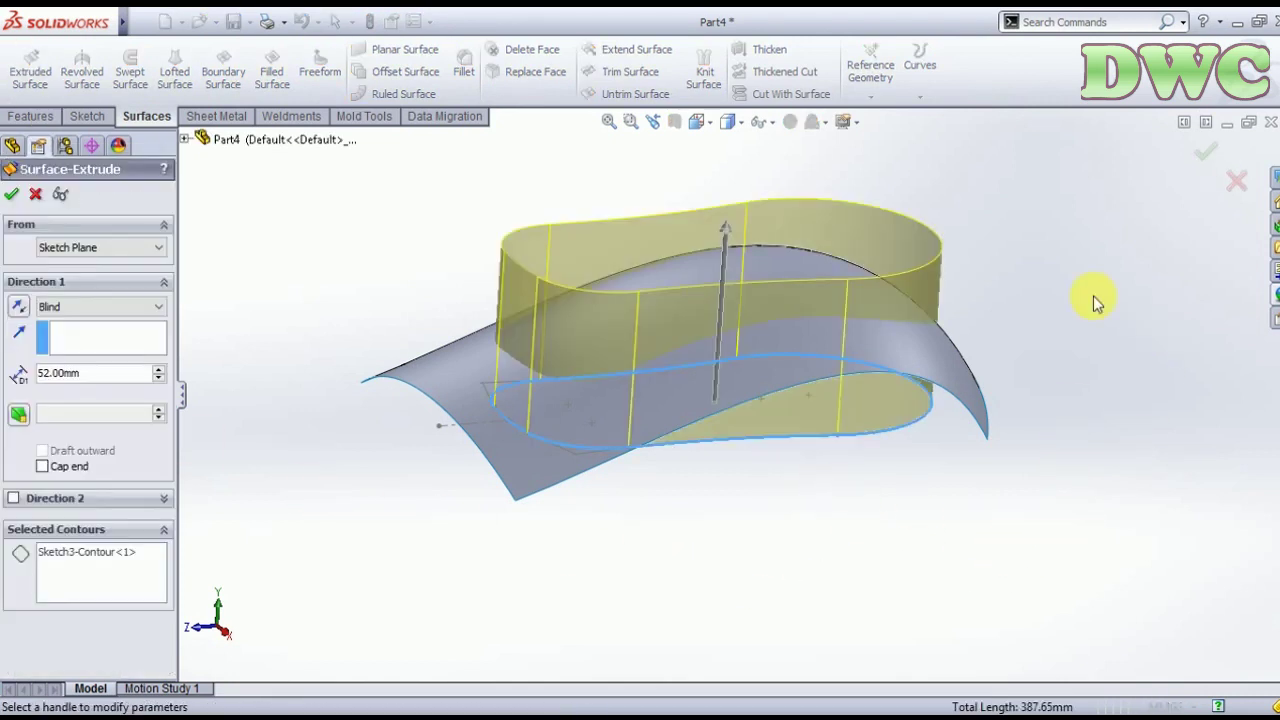
{"action": "mouse_move", "coordinate": [997, 215]}
{"action": "middle_mouse_down"}
{"action": "mouse_move", "coordinate": [1006, 210]}
{"action": "mouse_move", "coordinate": [823, 151]}
{"action": "middle_mouse_up"}
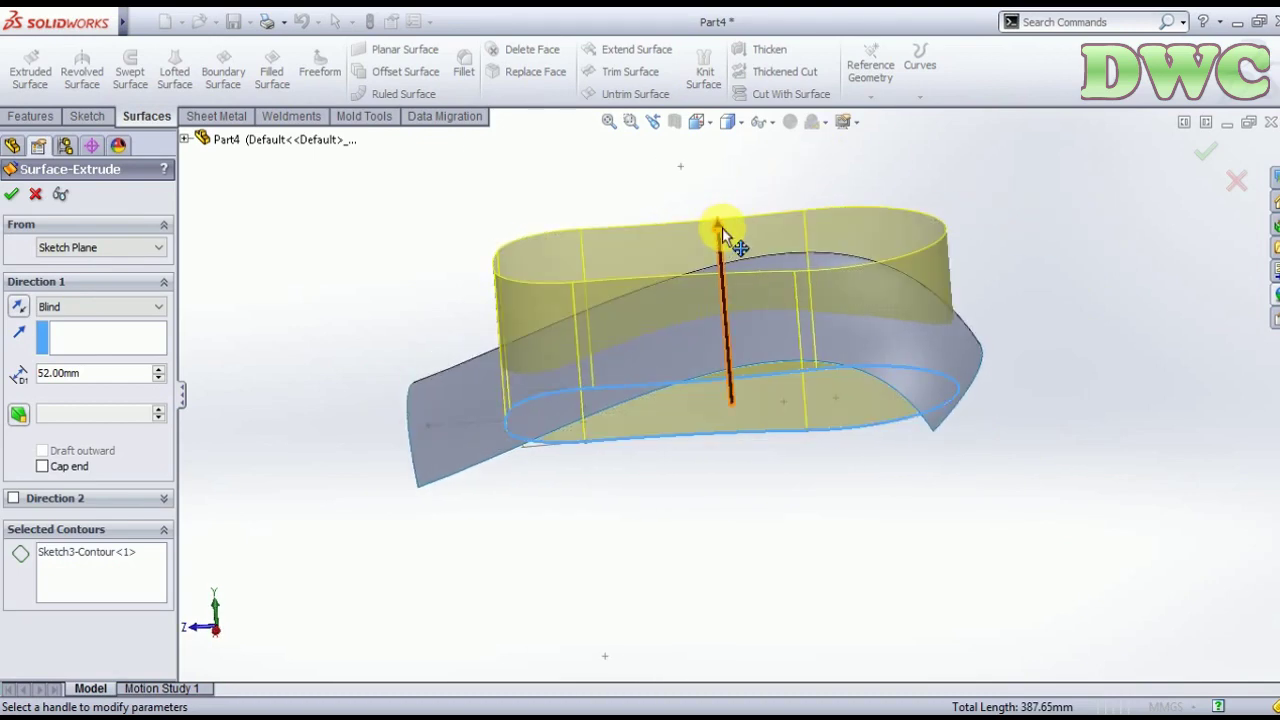
{"action": "left_click_drag", "start_coordinate": [717, 213], "coordinate": [716, 178]}
{"action": "left_click", "coordinate": [292, 367]}
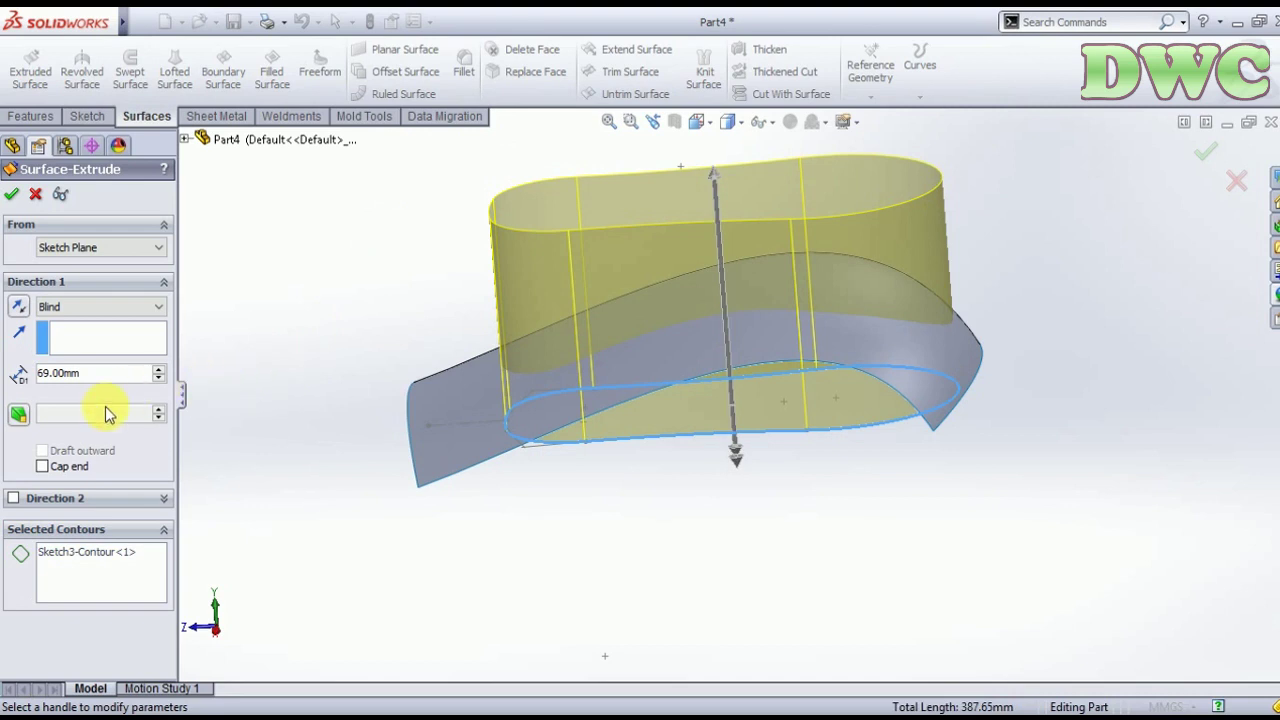
- Add an 8° draft to the extruded walls and accept Surface-Extrude2
{"action": "left_click", "coordinate": [21, 416]}
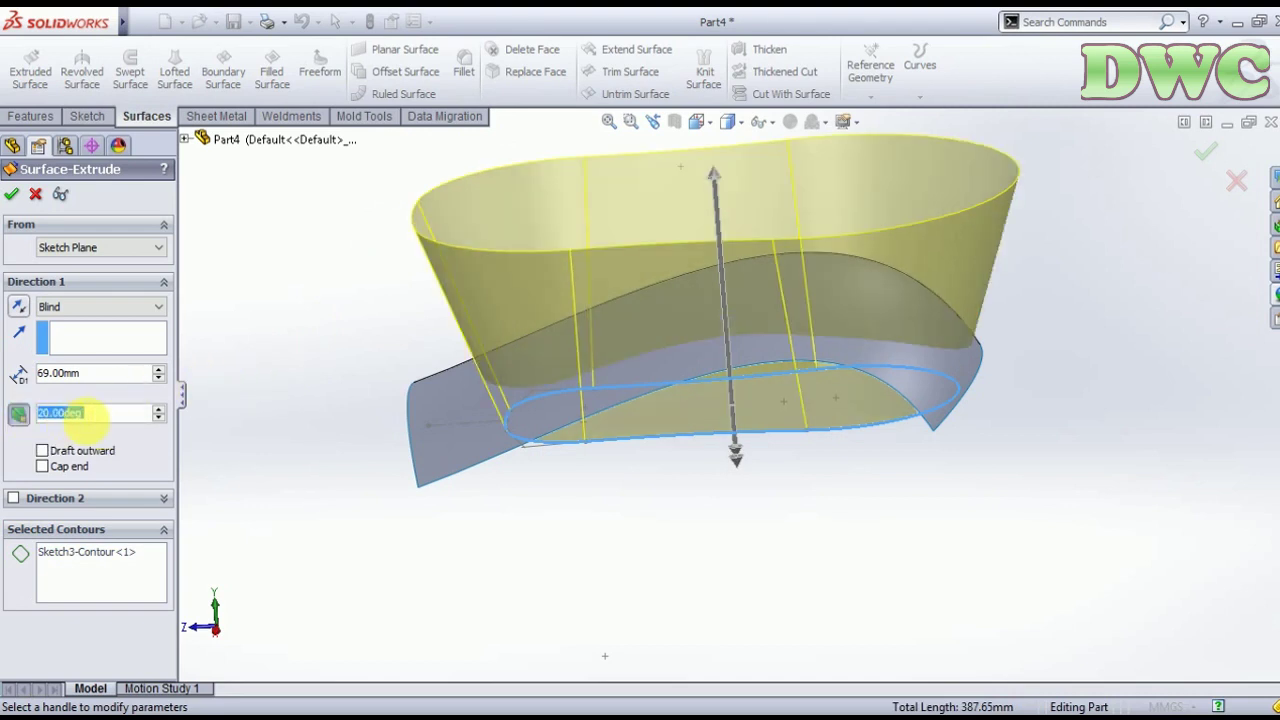
{"action": "type", "text": "20"}
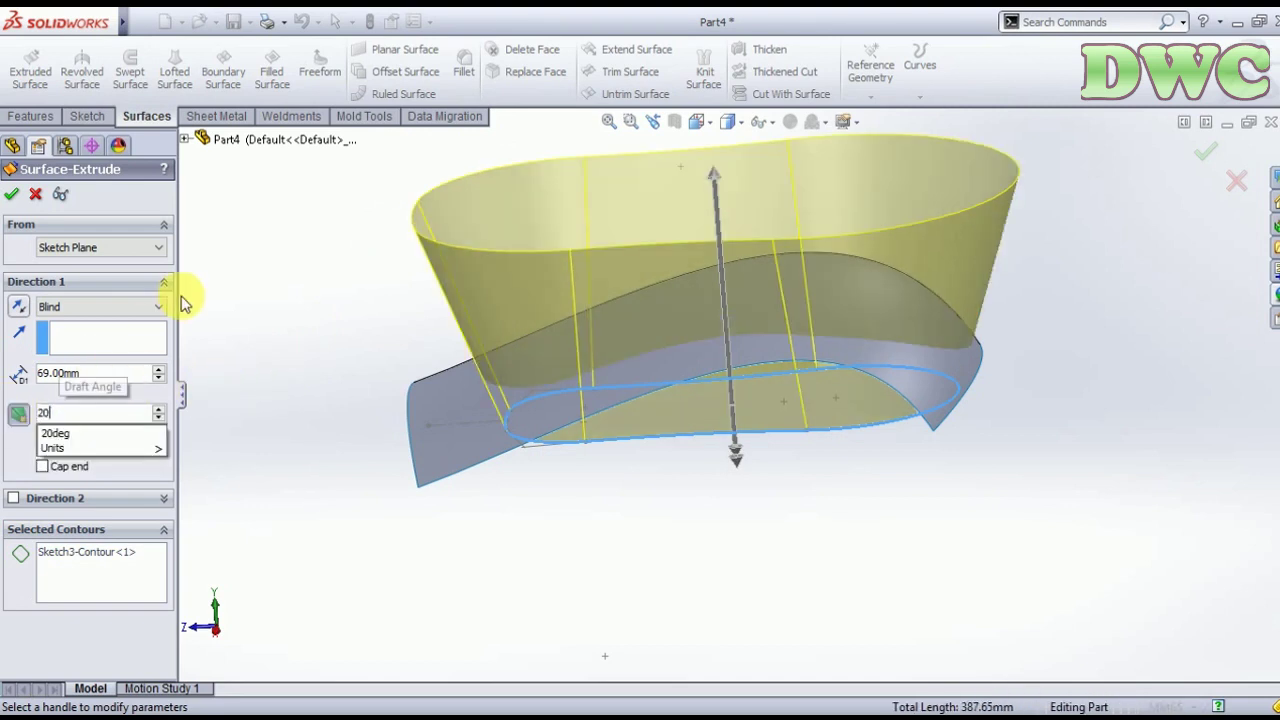
{"action": "key", "text": "Return"}
{"action": "left_click_drag", "start_coordinate": [88, 413], "coordinate": [25, 413]}
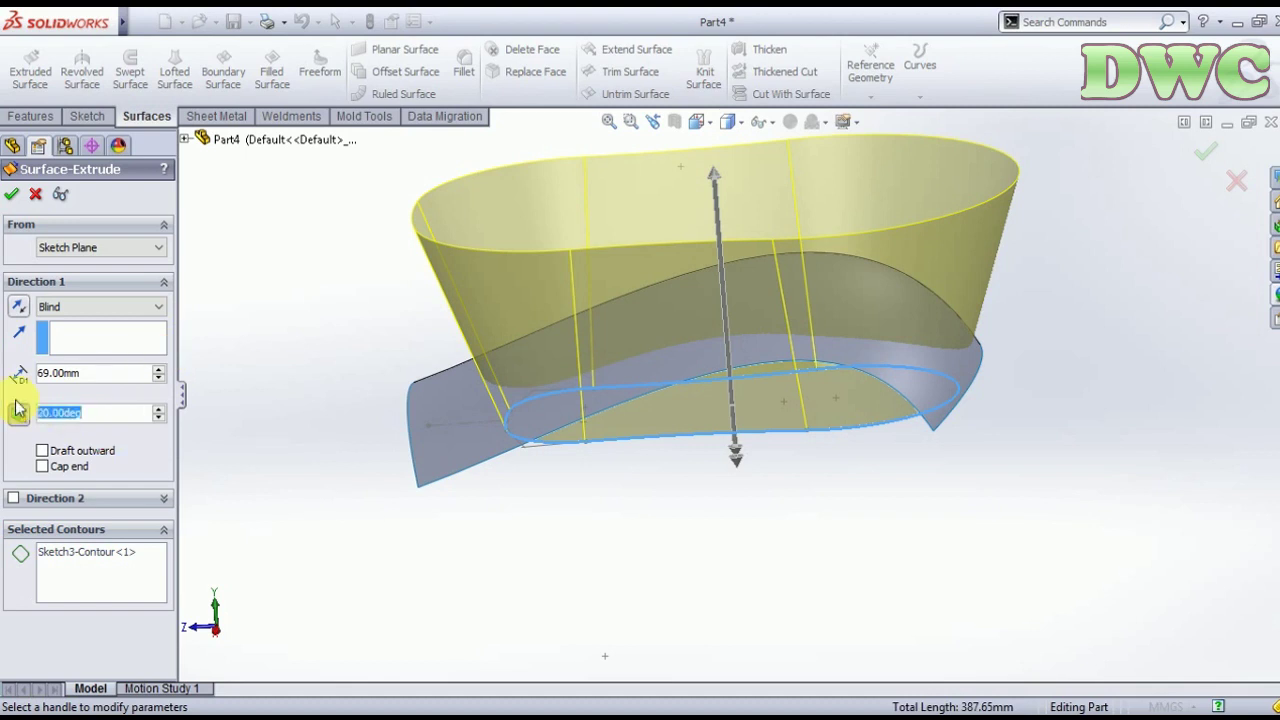
{"action": "type", "text": "8"}
{"action": "key", "text": "Return"}
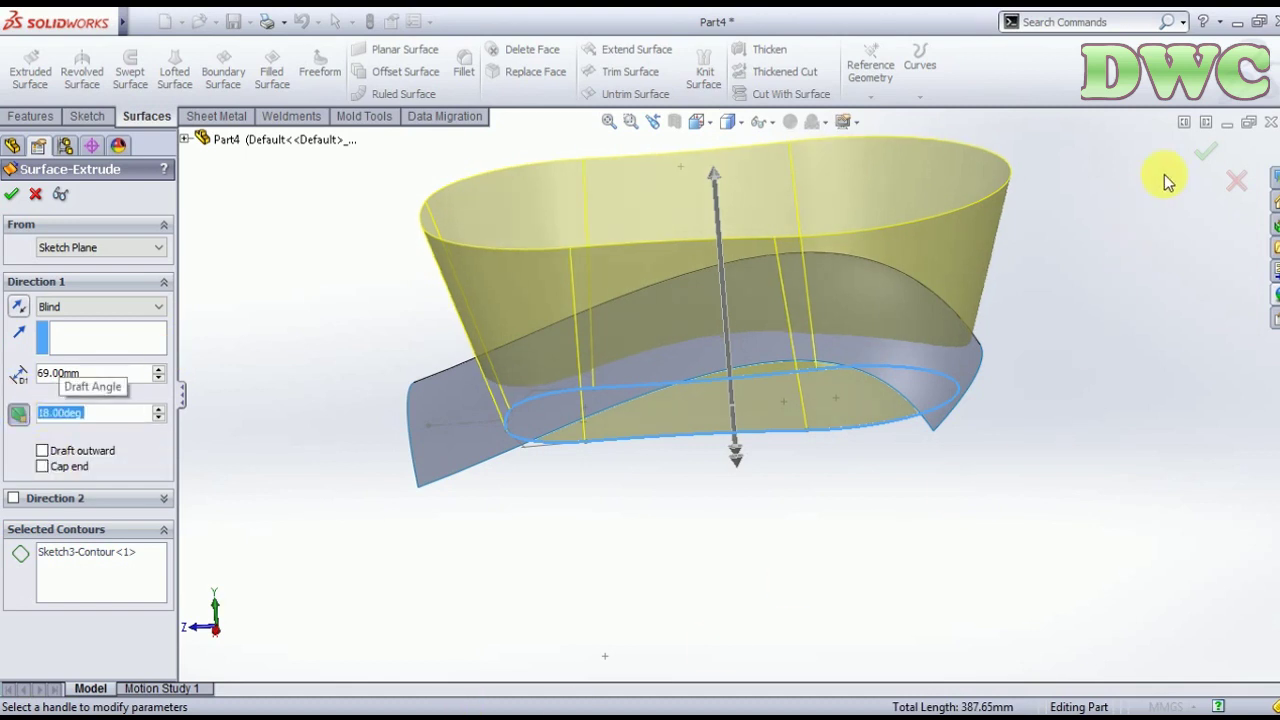
{"action": "left_click", "coordinate": [1205, 152]}
{"action": "mouse_move", "coordinate": [1090, 540]}
{"action": "middle_mouse_down"}
{"action": "mouse_move", "coordinate": [1137, 451]}
{"action": "mouse_move", "coordinate": [1080, 474]}
{"action": "mouse_move", "coordinate": [1074, 509]}
{"action": "middle_mouse_up"}
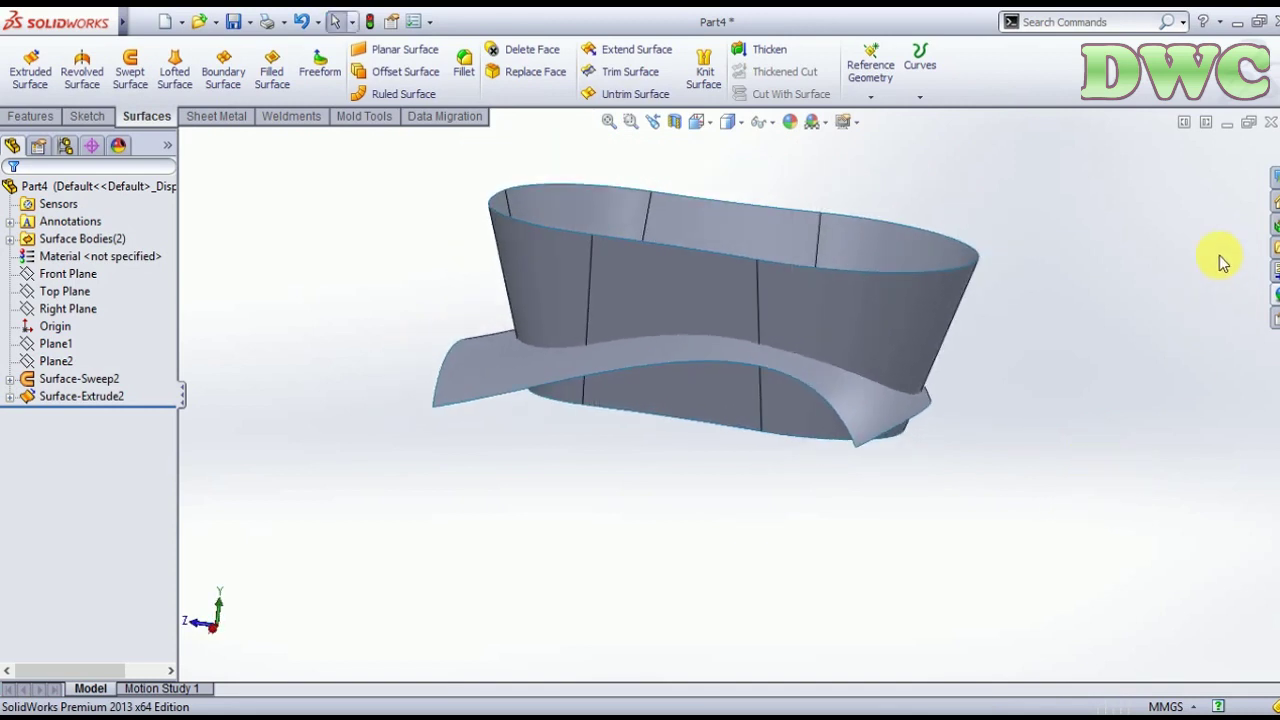
- Mutually trim the extruded wall and swept surface, removing the wall above the sweep
{"action": "mouse_move", "coordinate": [1108, 215]}
{"action": "middle_mouse_down"}
{"action": "mouse_move", "coordinate": [1140, 163]}
{"action": "mouse_move", "coordinate": [1129, 177]}
{"action": "middle_mouse_up"}
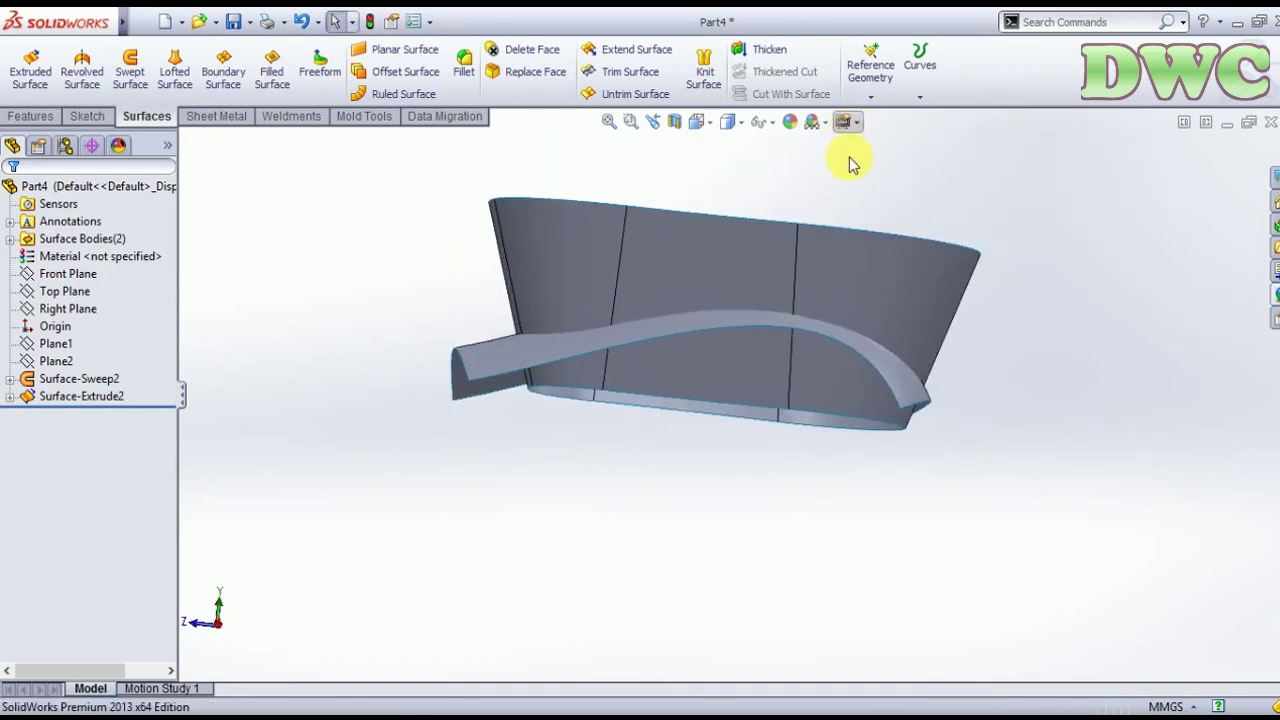
{"action": "mouse_move", "coordinate": [959, 195]}
{"action": "middle_mouse_down"}
{"action": "mouse_move", "coordinate": [1000, 210]}
{"action": "mouse_move", "coordinate": [837, 151]}
{"action": "middle_mouse_up"}
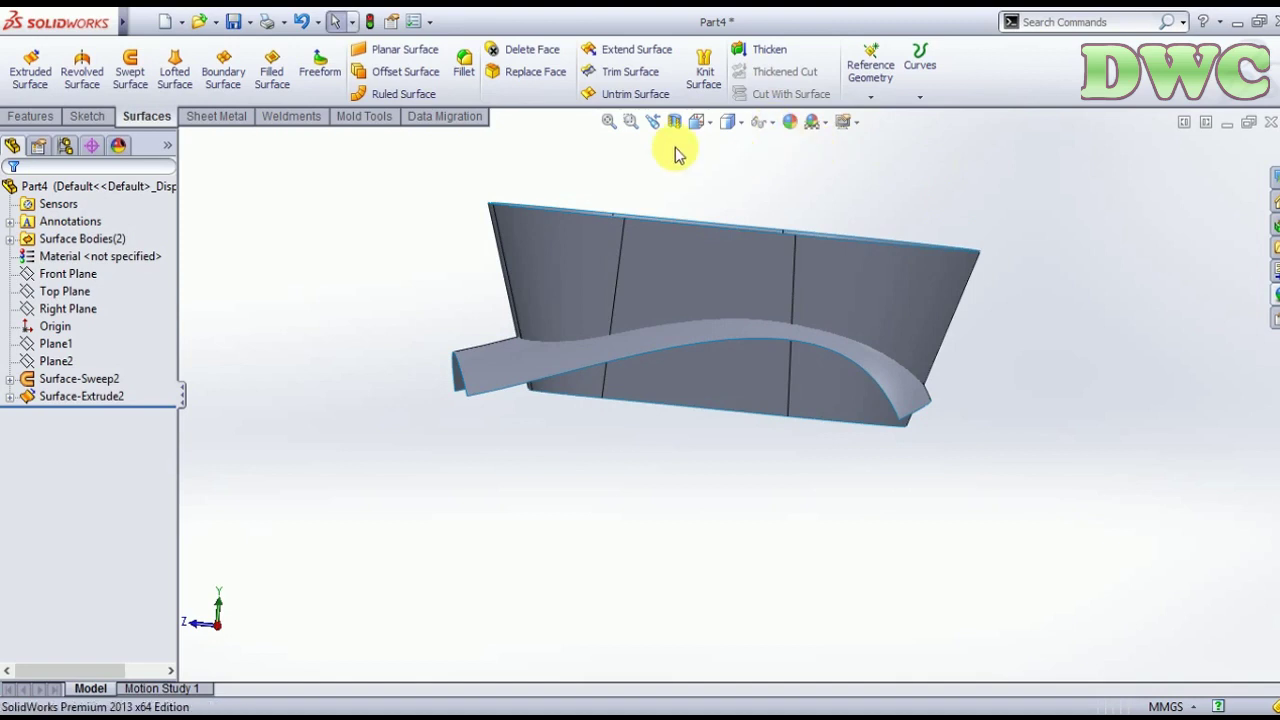
{"action": "left_click", "coordinate": [625, 72]}
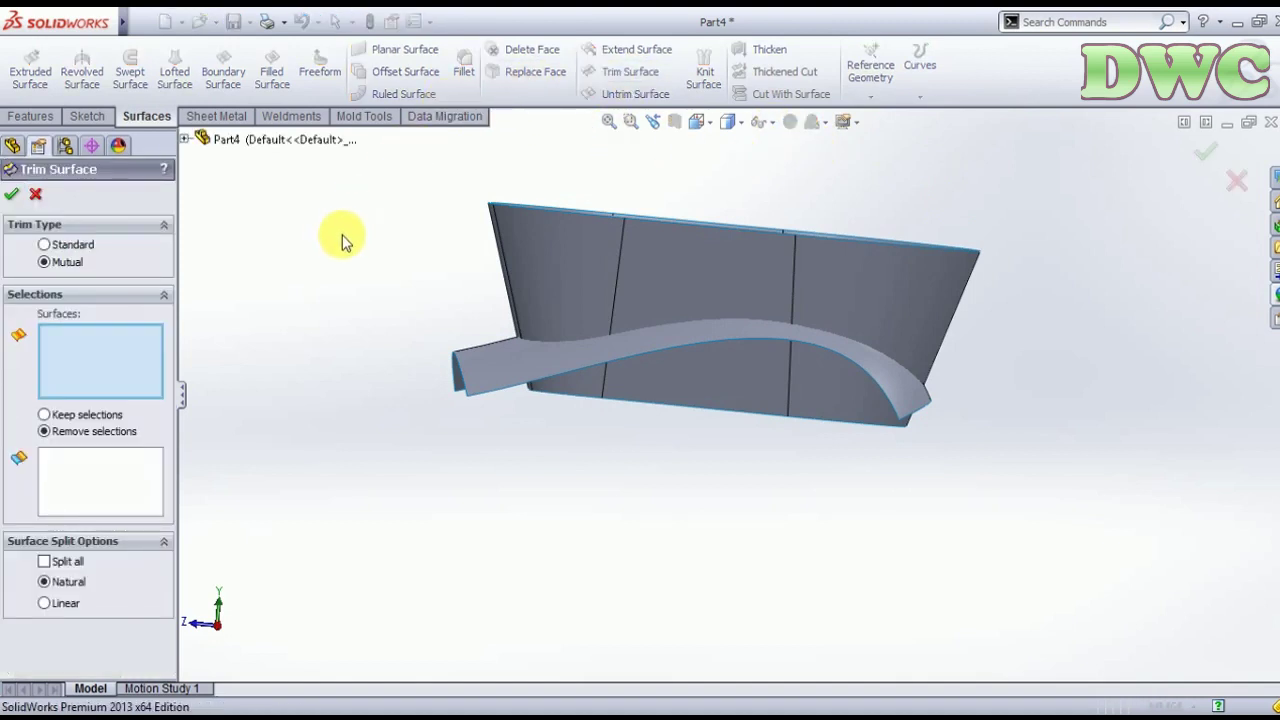
{"action": "left_click", "coordinate": [500, 327]}
{"action": "left_click", "coordinate": [498, 388]}
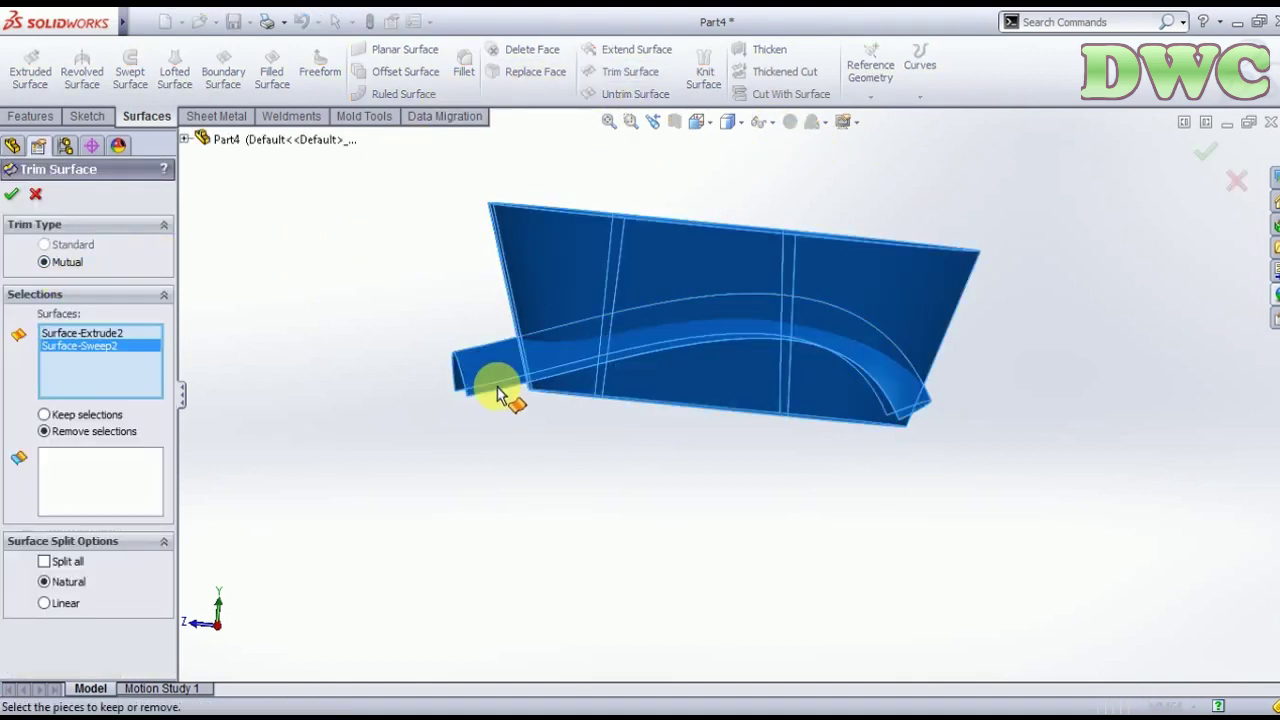
{"action": "left_click", "coordinate": [46, 470]}
{"action": "left_click", "coordinate": [588, 254]}
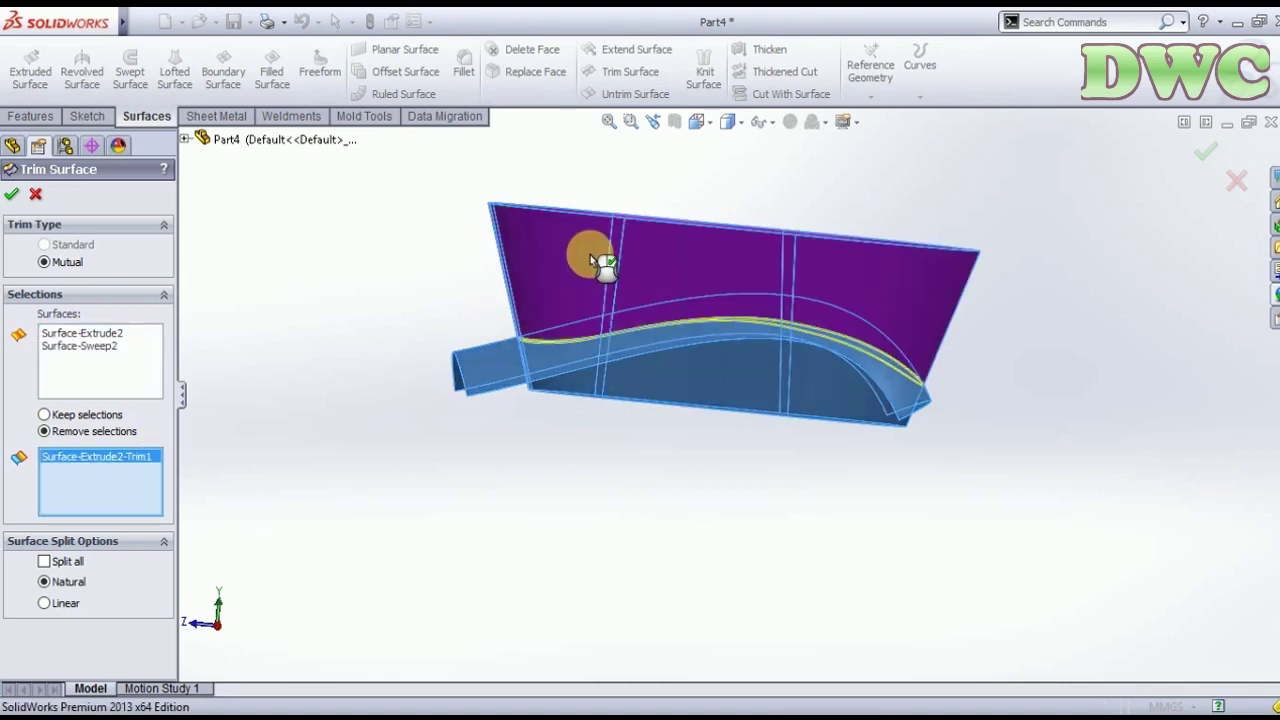
{"action": "left_click", "coordinate": [12, 195]}
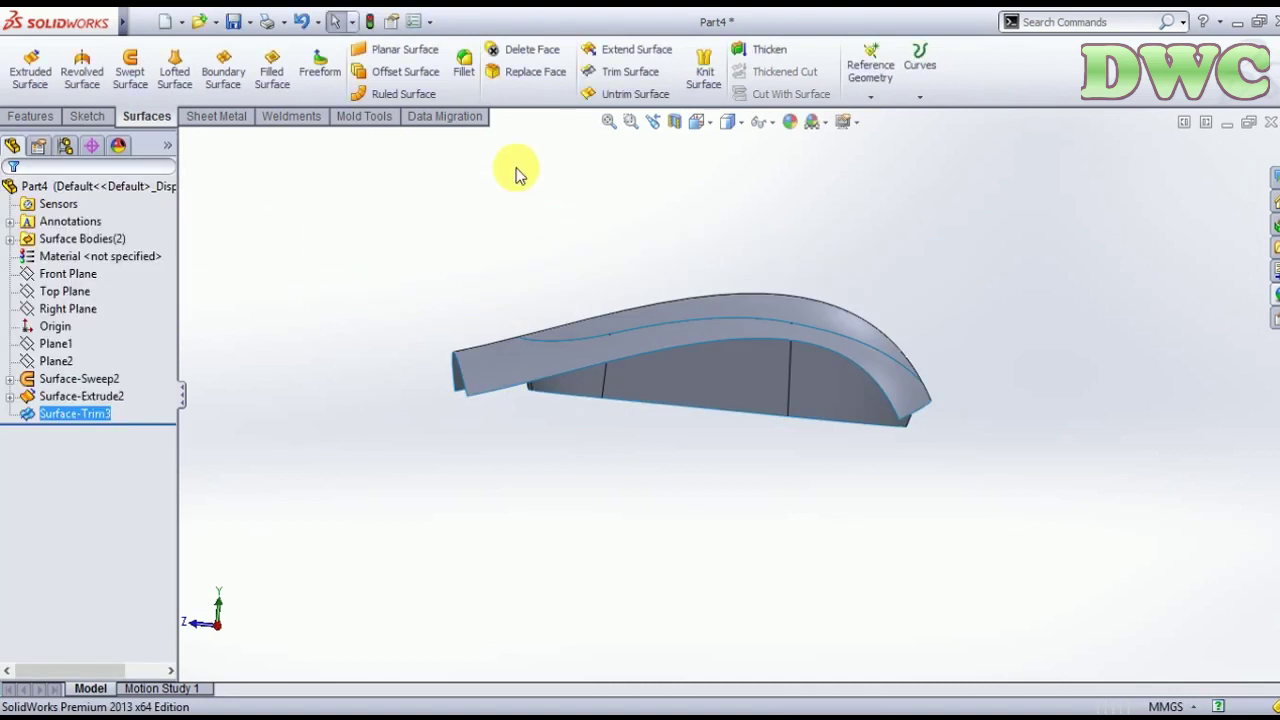
- Run a second mutual trim, removing the sweep overhang outside the walls
{"action": "left_click", "coordinate": [620, 72]}
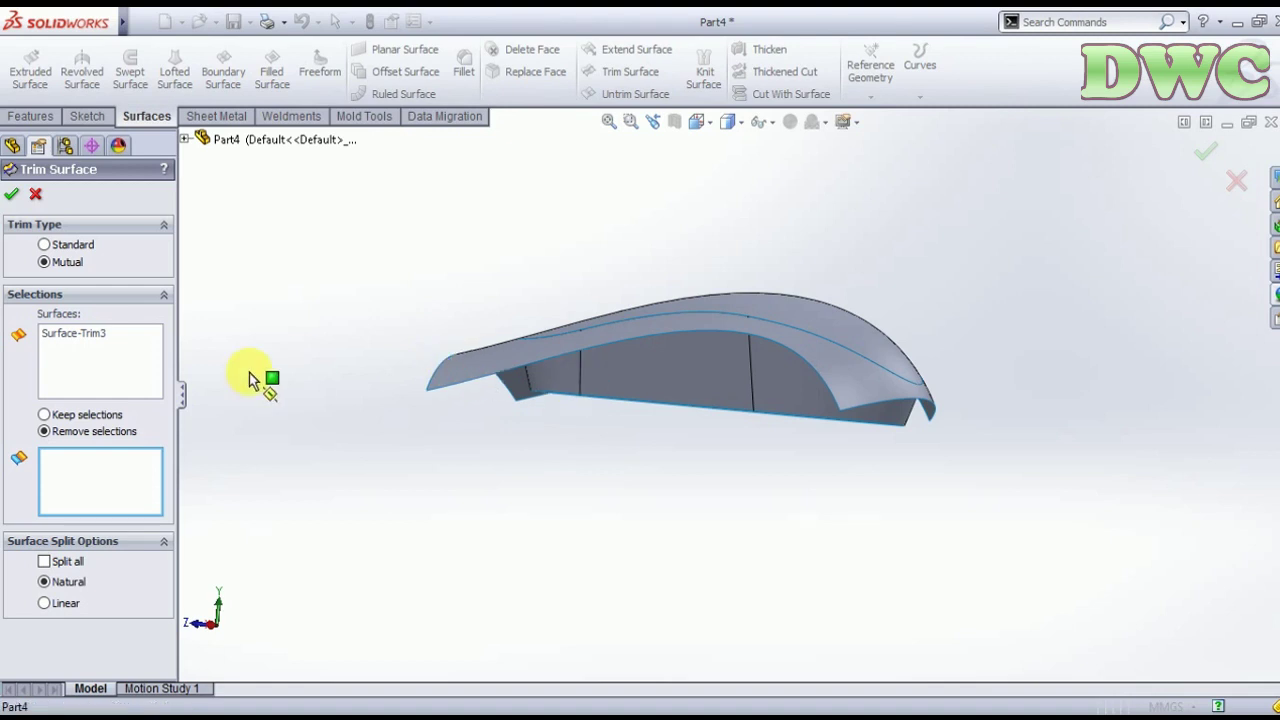
{"action": "left_click", "coordinate": [93, 357]}
{"action": "left_click", "coordinate": [505, 358]}
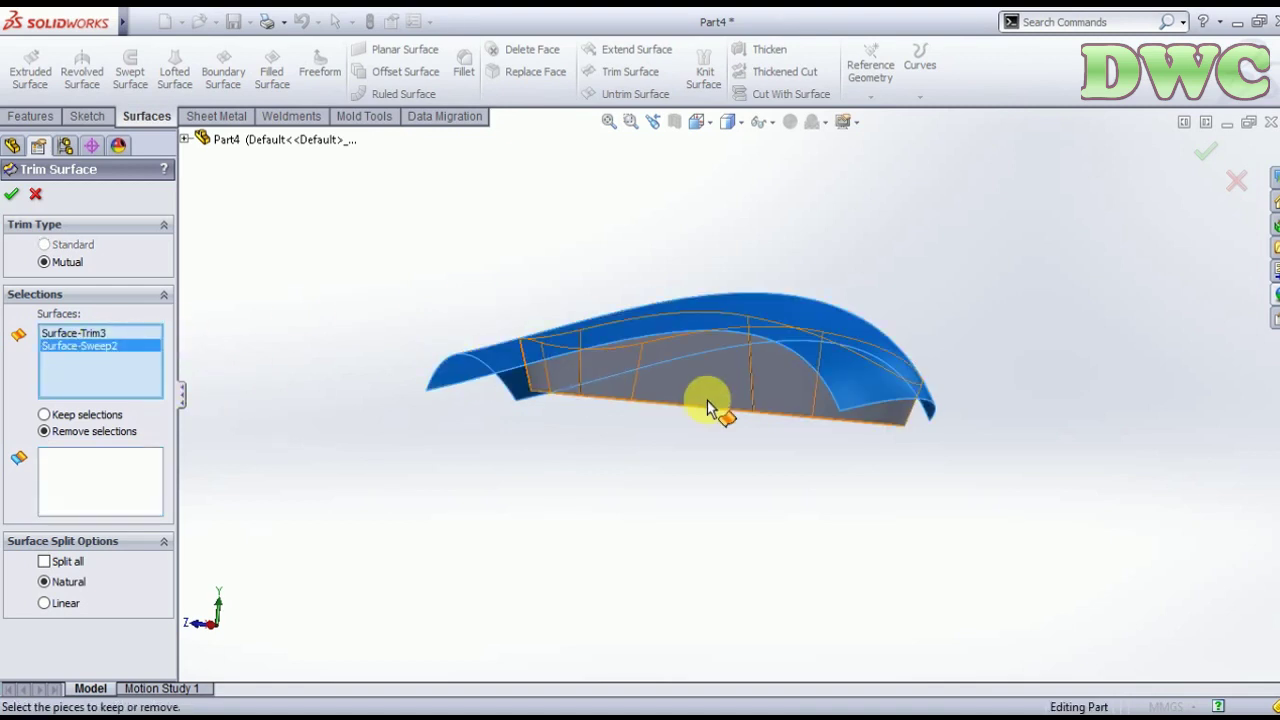
{"action": "left_click", "coordinate": [705, 395]}
{"action": "left_click", "coordinate": [114, 451]}
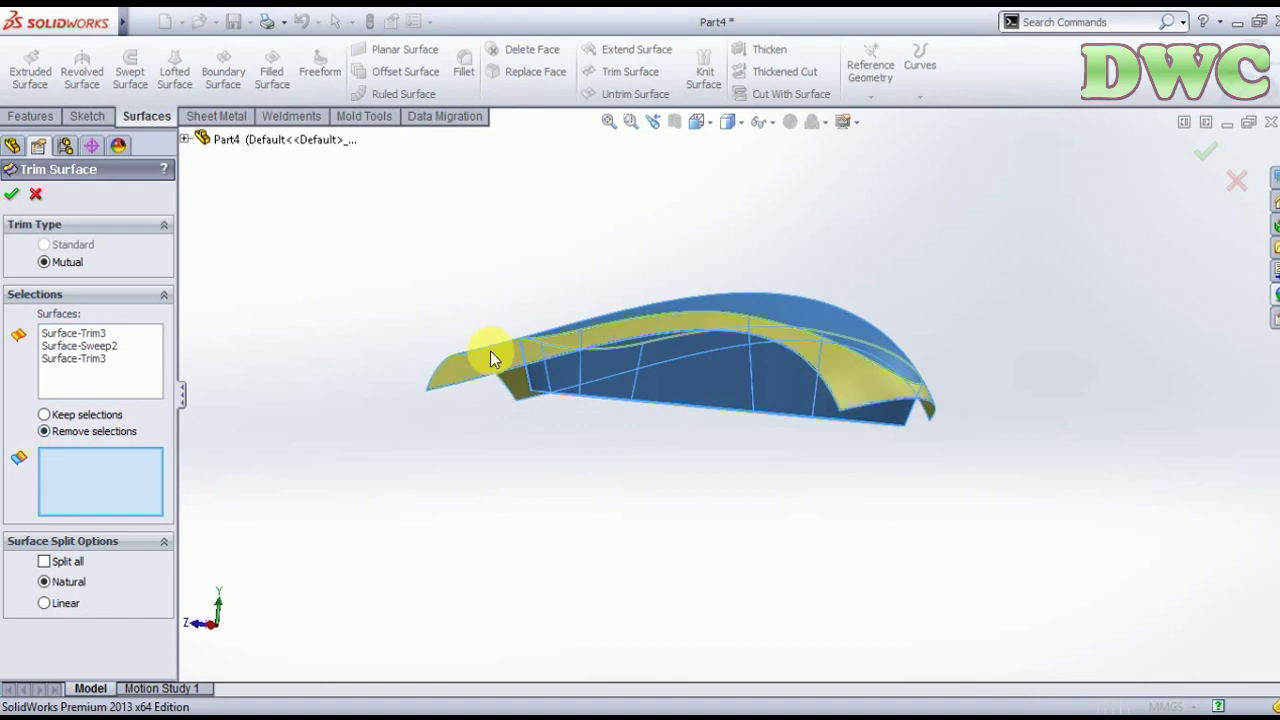
{"action": "left_click", "coordinate": [490, 358]}
{"action": "left_click", "coordinate": [10, 194]}
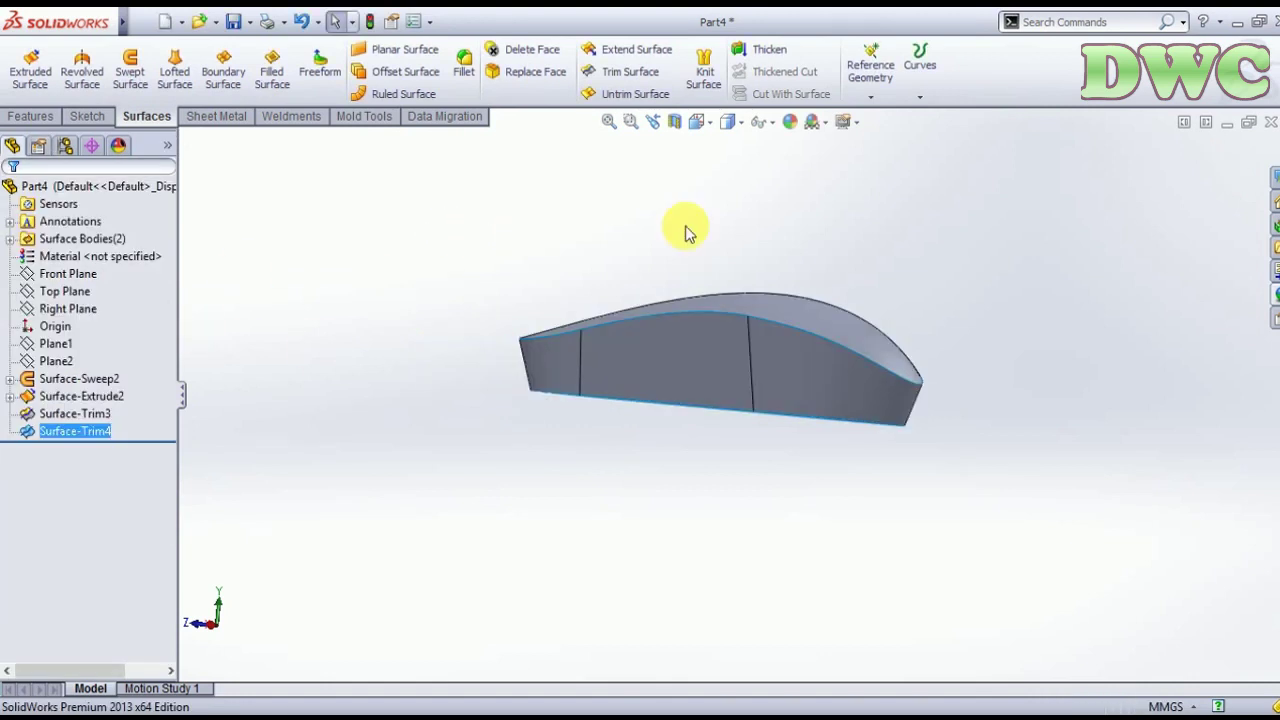
{"action": "mouse_move", "coordinate": [1022, 240]}
{"action": "middle_mouse_down"}
{"action": "mouse_move", "coordinate": [1072, 294]}
{"action": "mouse_move", "coordinate": [1020, 300]}
{"action": "middle_mouse_up"}
- Apply a 3 mm fillet to the knitted shell's top edge loop, creating Fillet12
{"action": "left_click", "coordinate": [463, 62]}
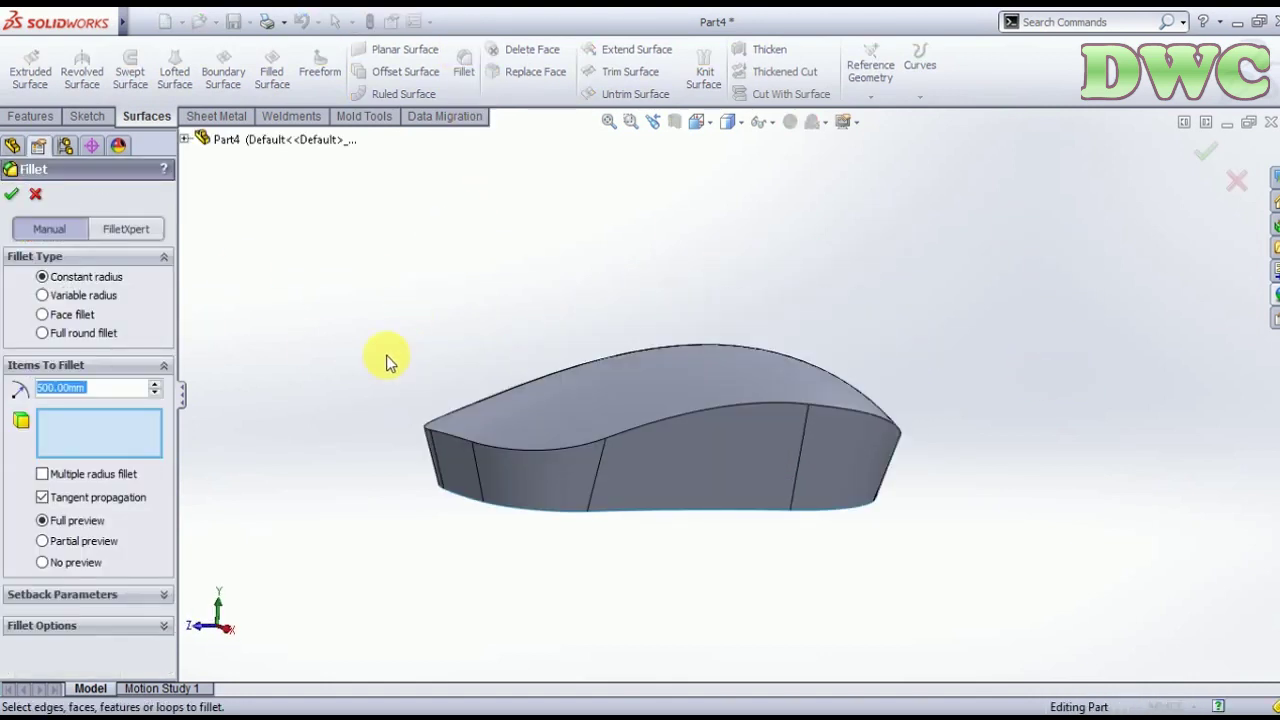
{"action": "left_click", "coordinate": [445, 434]}
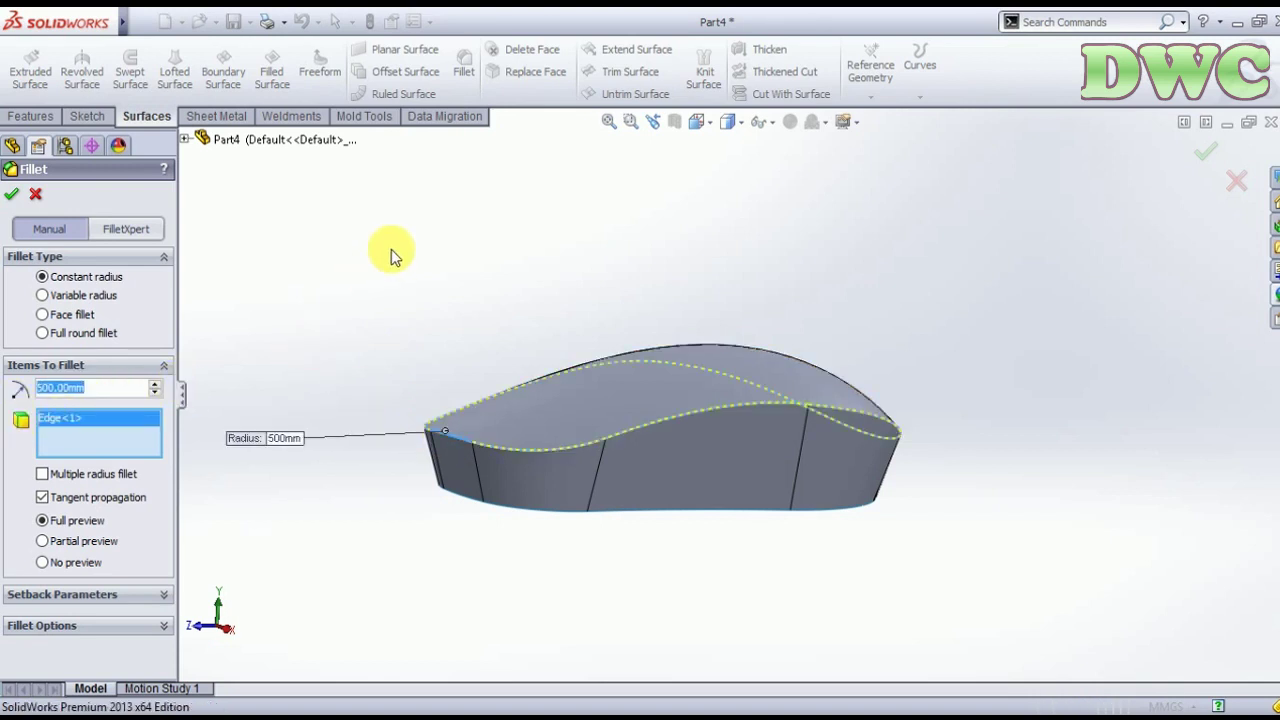
{"action": "type", "text": "3"}
{"action": "key", "text": "Return"}
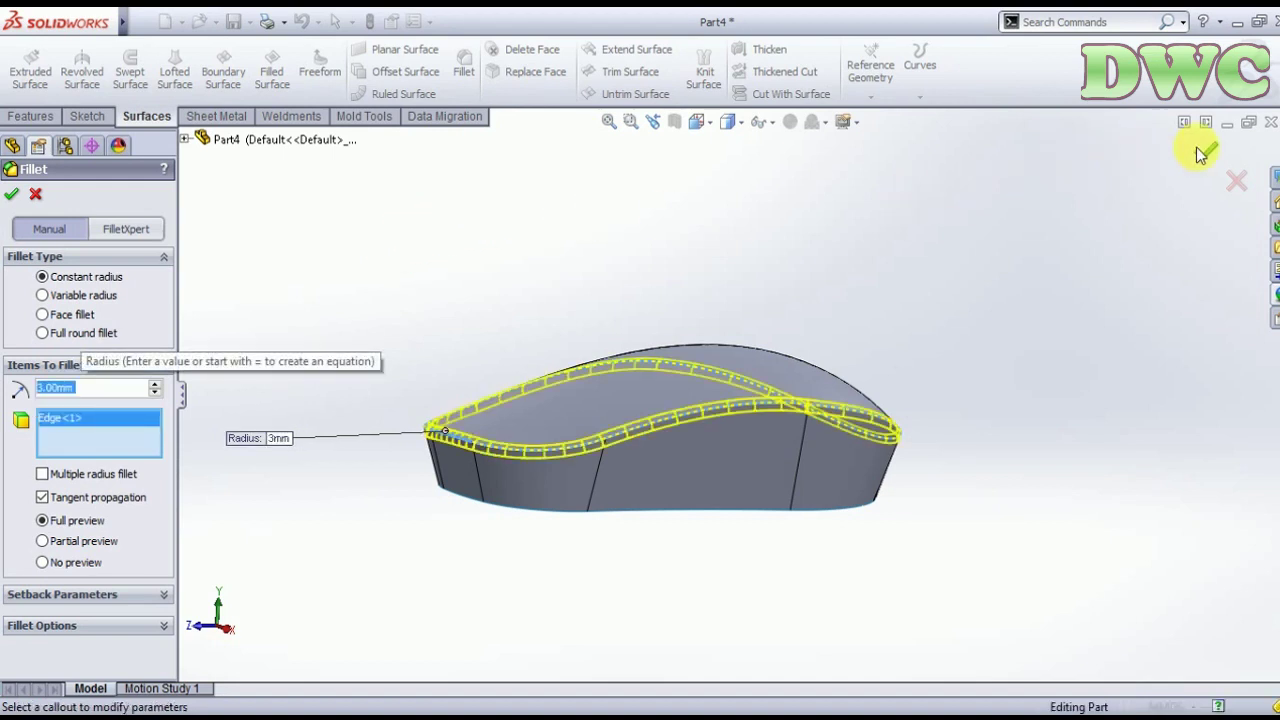
{"action": "left_click", "coordinate": [1200, 152]}
{"action": "middle_click_drag", "start_coordinate": [1063, 386], "coordinate": [445, 572]}
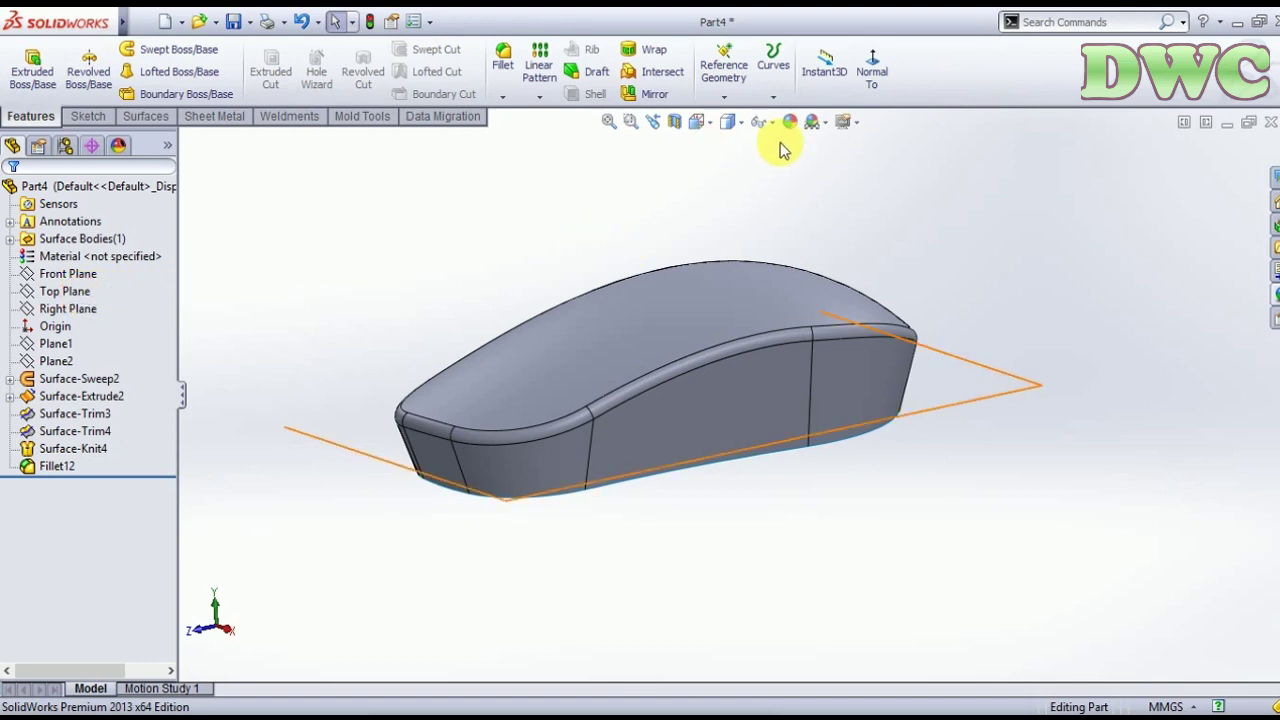
- Viewing the Top Plane face-on, sketch a vertical centerline down from the origin
{"action": "left_click", "coordinate": [874, 78]}
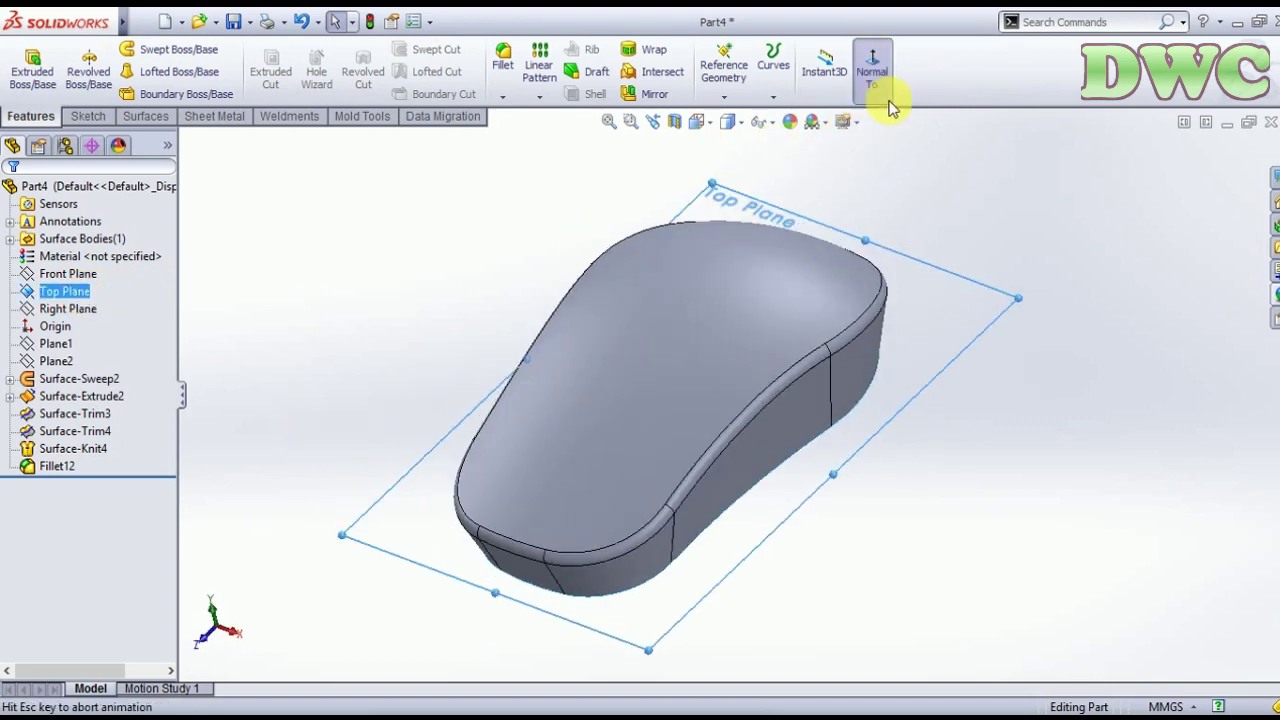
{"action": "left_click", "coordinate": [86, 116]}
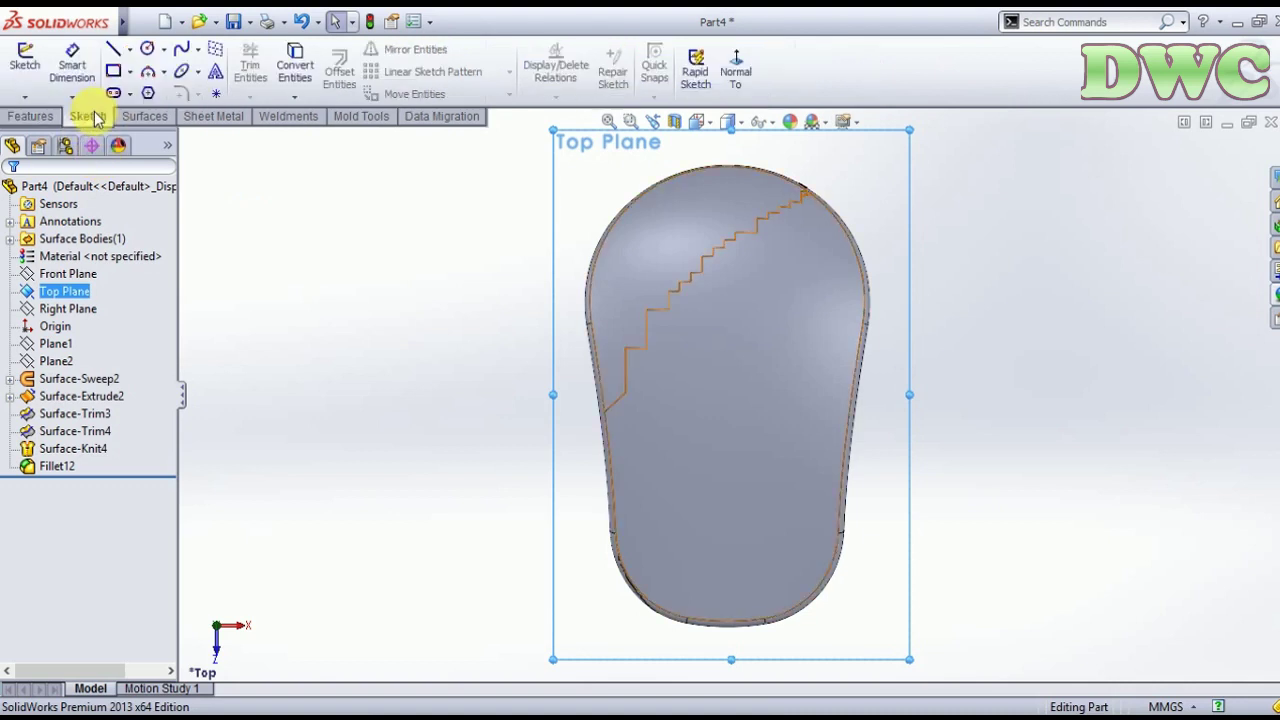
{"action": "left_click", "coordinate": [133, 52]}
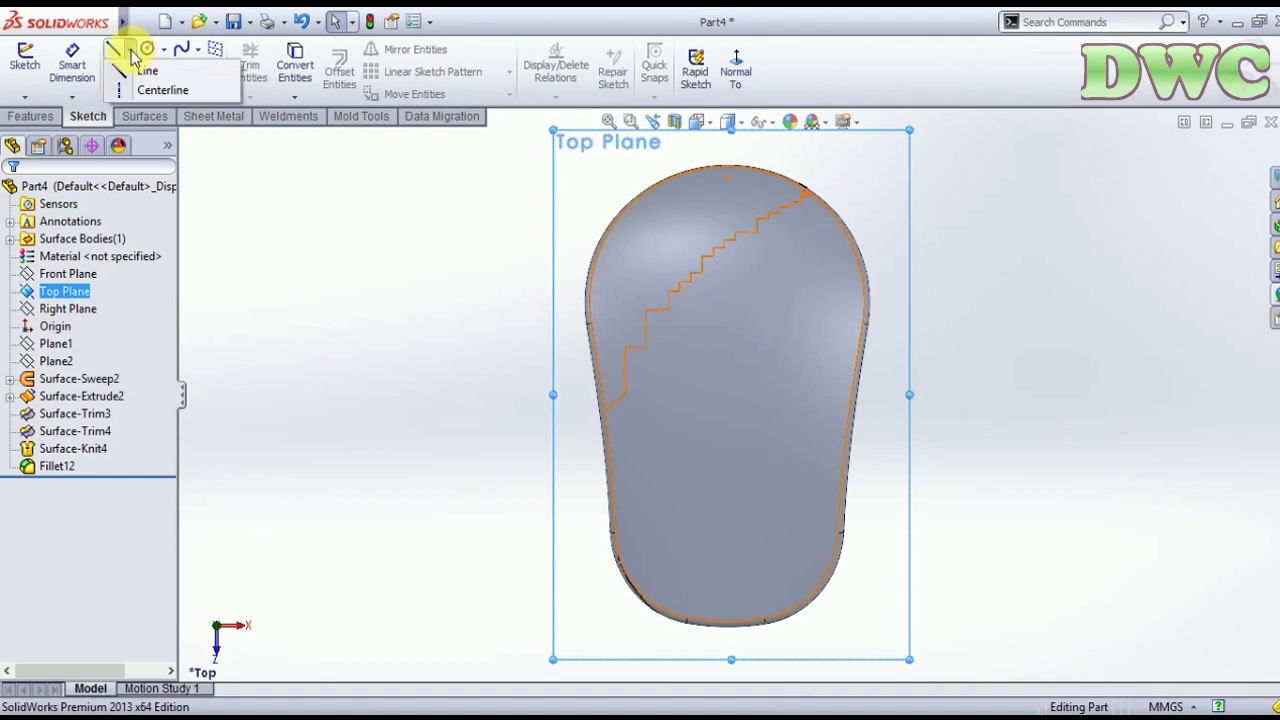
{"action": "left_click", "coordinate": [160, 90]}
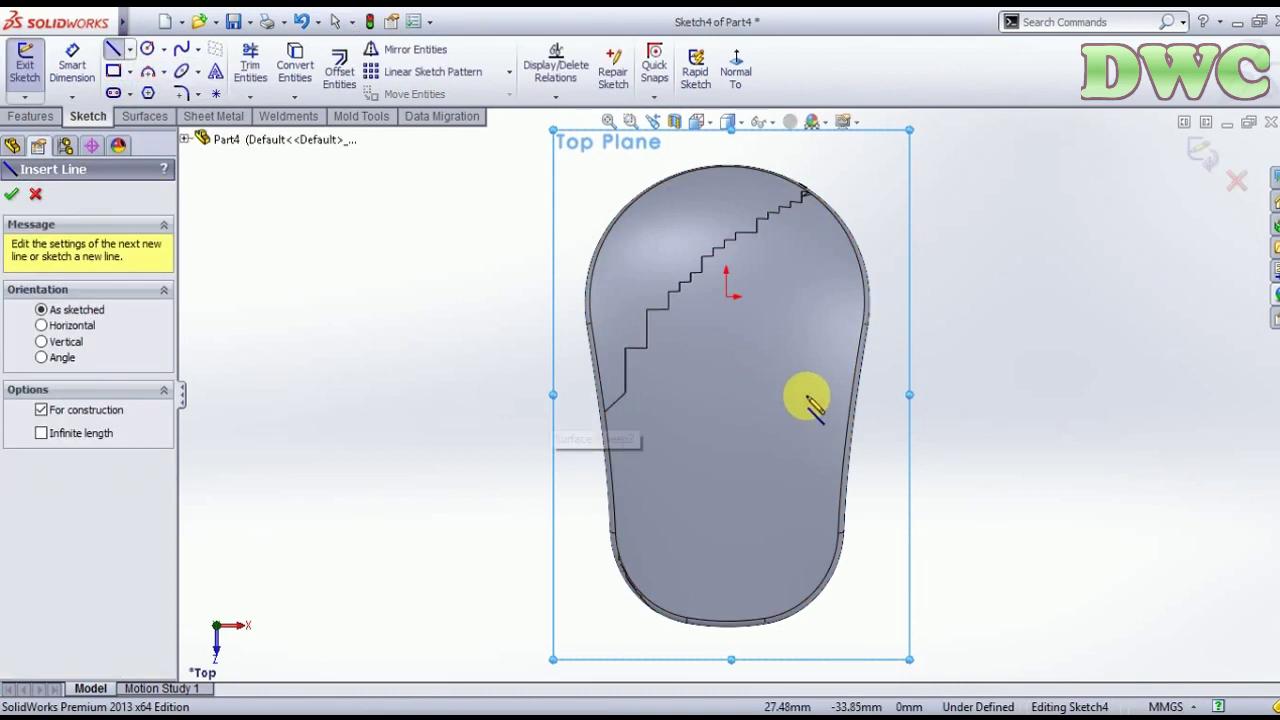
{"action": "left_click", "coordinate": [728, 300]}
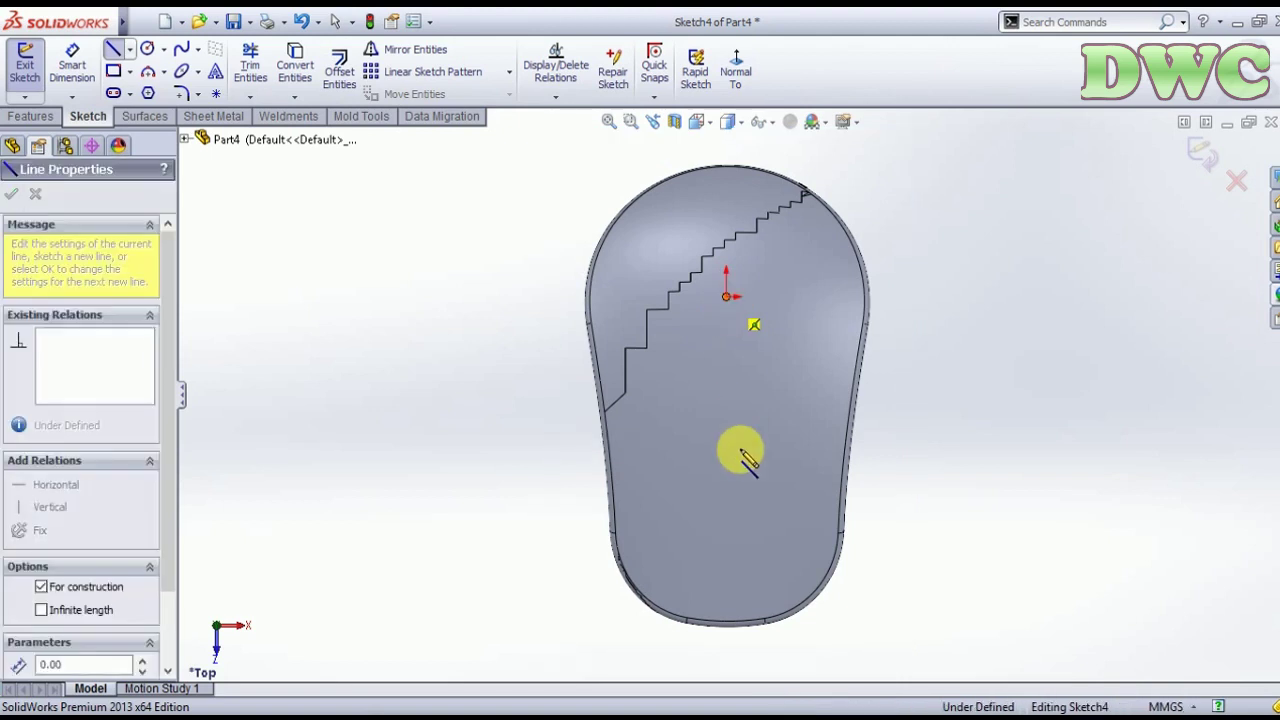
{"action": "left_click", "coordinate": [727, 672]}
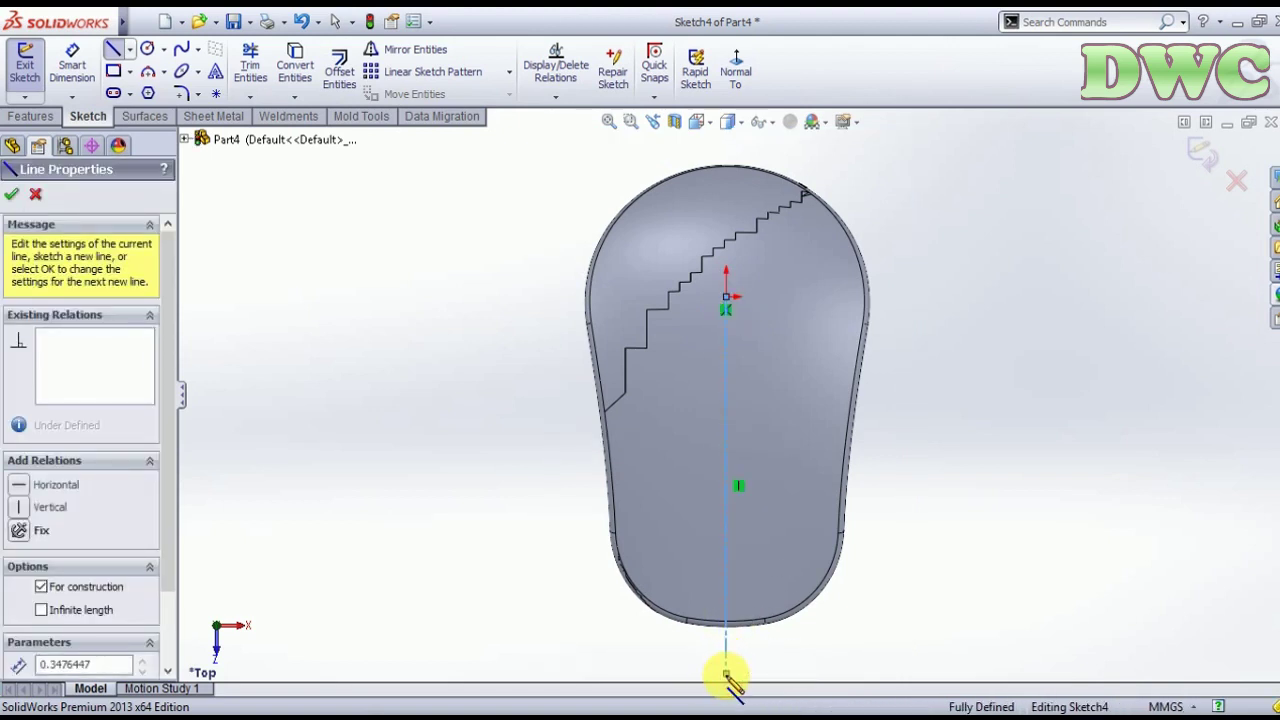
{"action": "key", "text": "Escape"}
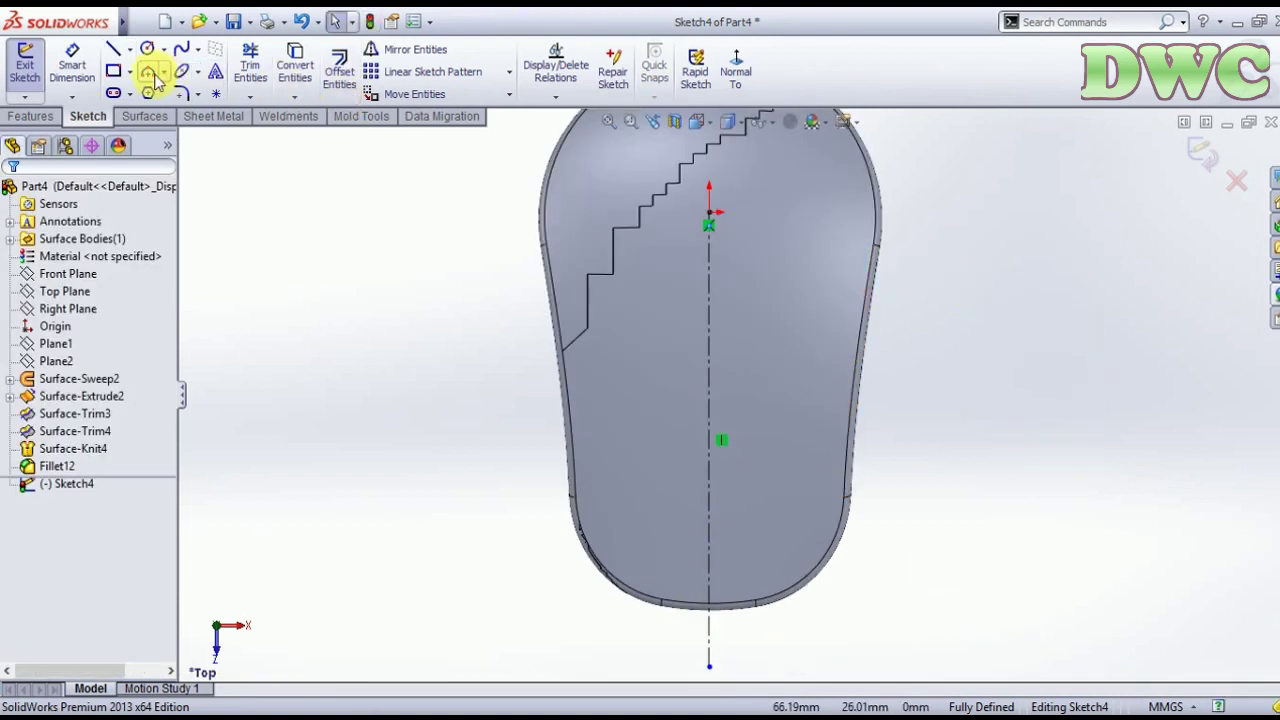
- Draw a narrow rectangle along the centerline down to the part's lower edge
{"action": "left_click", "coordinate": [113, 71]}
{"action": "scroll", "coordinate": [697, 505], "scroll_direction": "down", "scroll_amount": 2}
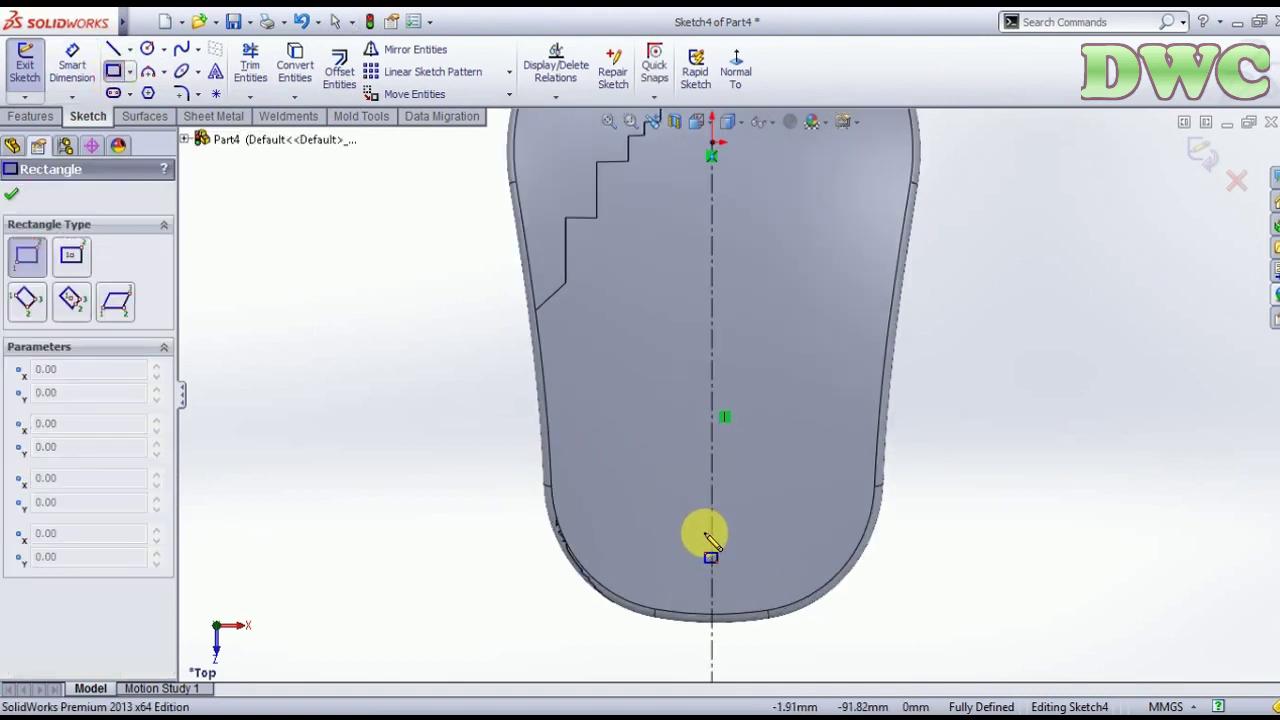
{"action": "left_click", "coordinate": [705, 328]}
{"action": "scroll", "coordinate": [731, 580], "scroll_direction": "down", "scroll_amount": 1}
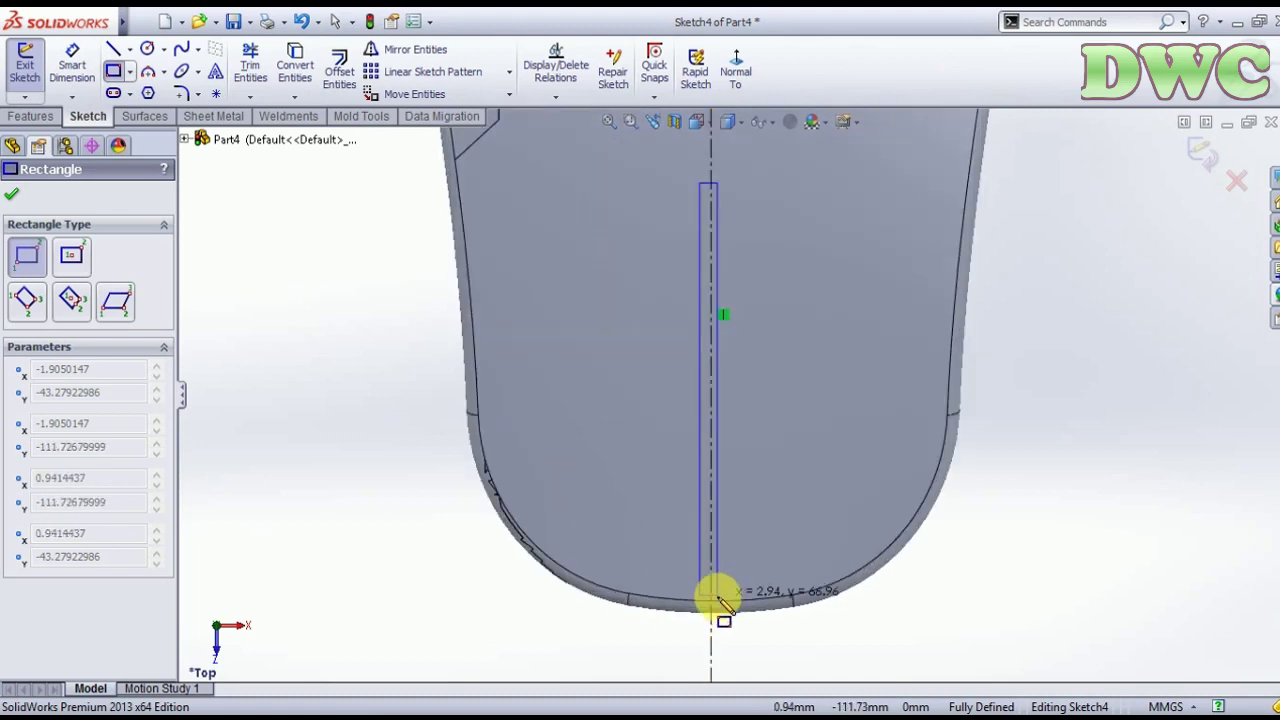
{"action": "scroll", "coordinate": [714, 597], "scroll_direction": "down", "scroll_amount": 2}
{"action": "left_click", "coordinate": [725, 536]}
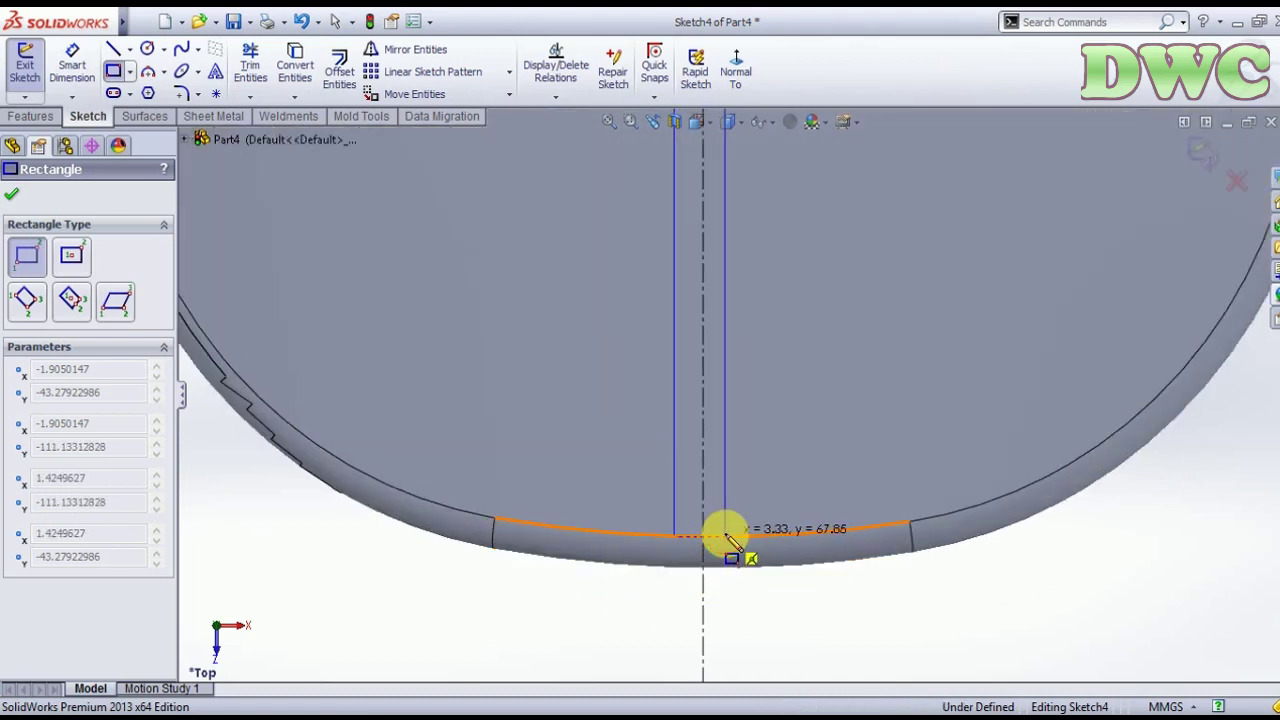
{"action": "scroll", "coordinate": [771, 363], "scroll_direction": "up", "scroll_amount": 3}
{"action": "scroll", "coordinate": [766, 334], "scroll_direction": "up", "scroll_amount": 2}
{"action": "key", "text": "Escape"}
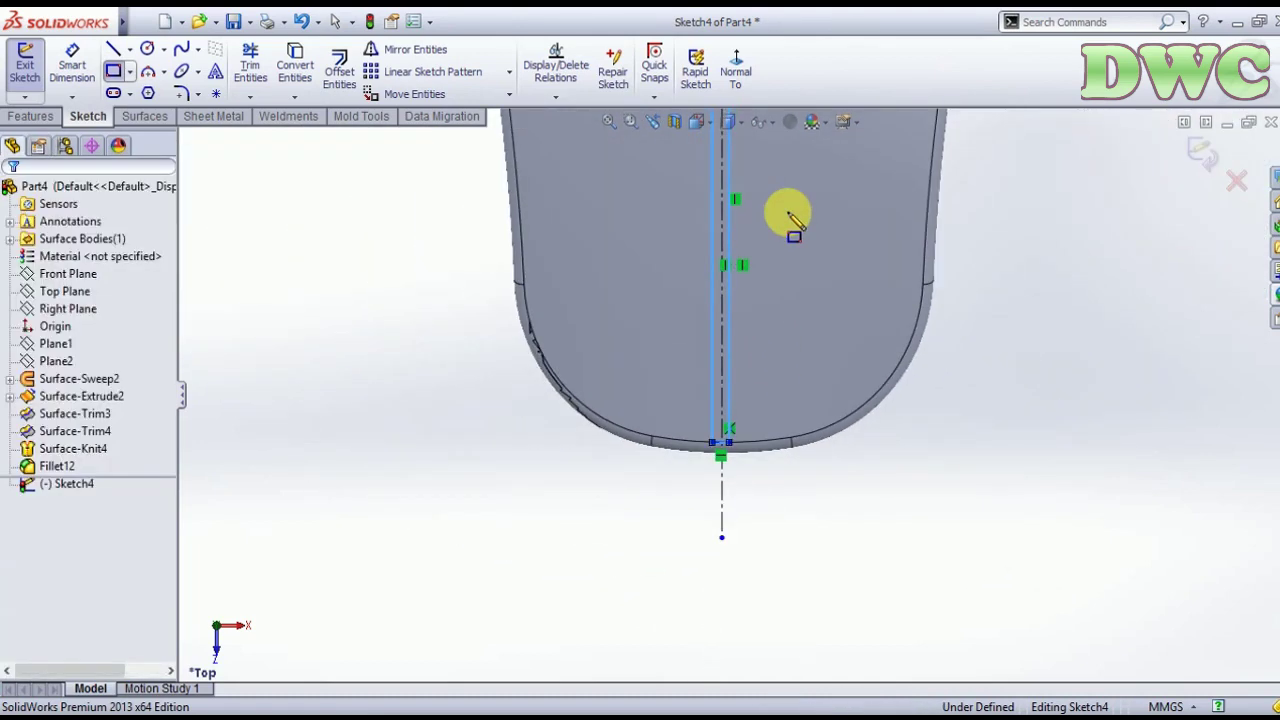
- Dimension the first long side of the rectangle from the centerline
{"action": "left_click", "coordinate": [74, 66]}
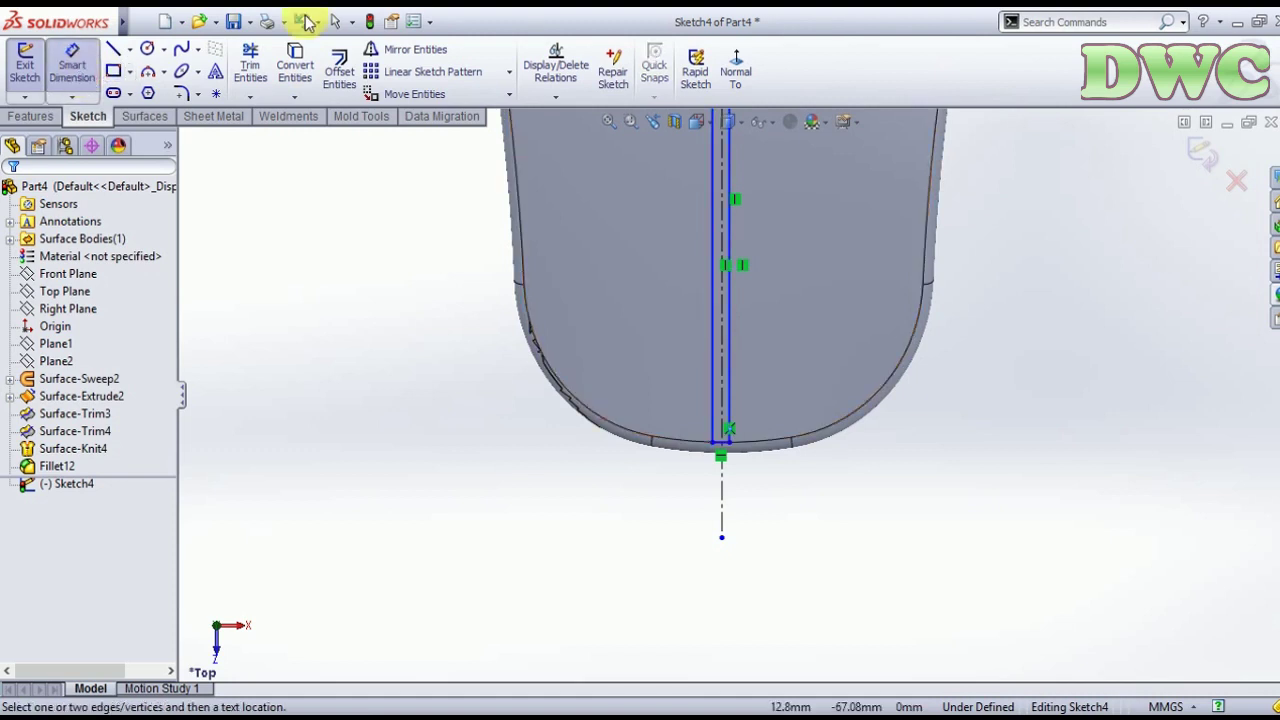
{"action": "scroll", "coordinate": [712, 245], "scroll_direction": "down", "scroll_amount": 3}
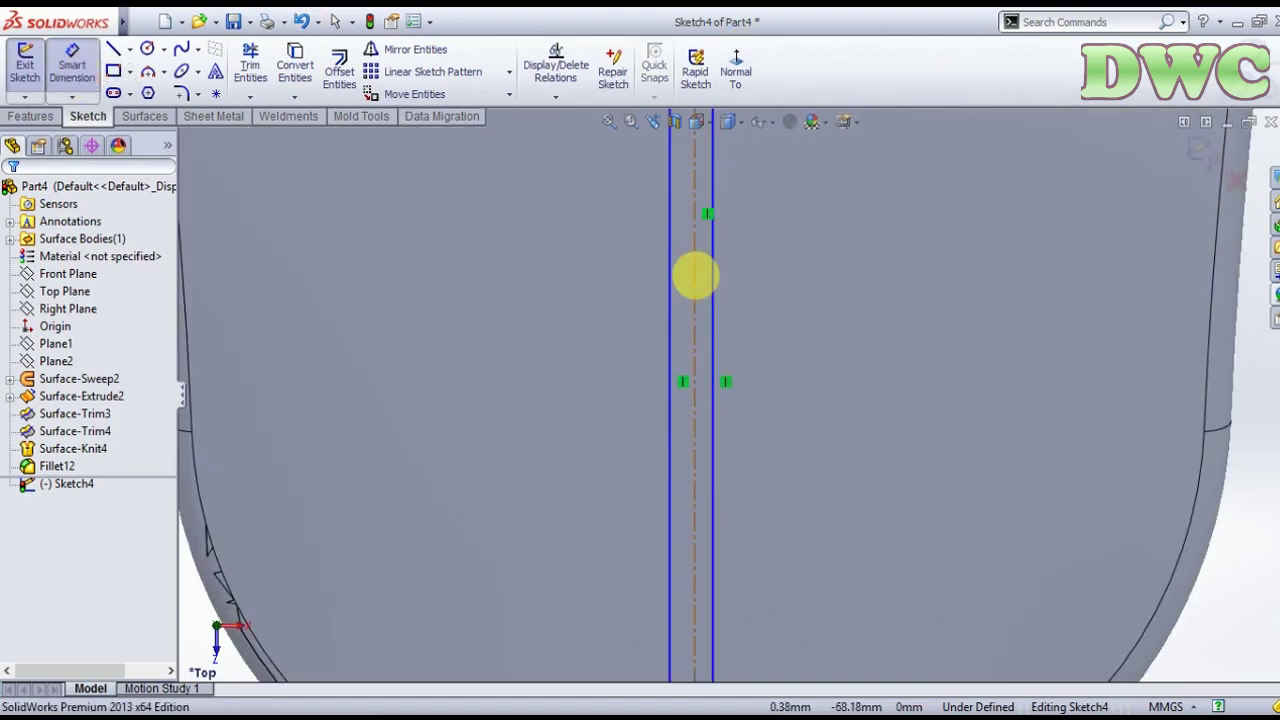
{"action": "left_click", "coordinate": [692, 274]}
{"action": "left_click", "coordinate": [712, 272]}
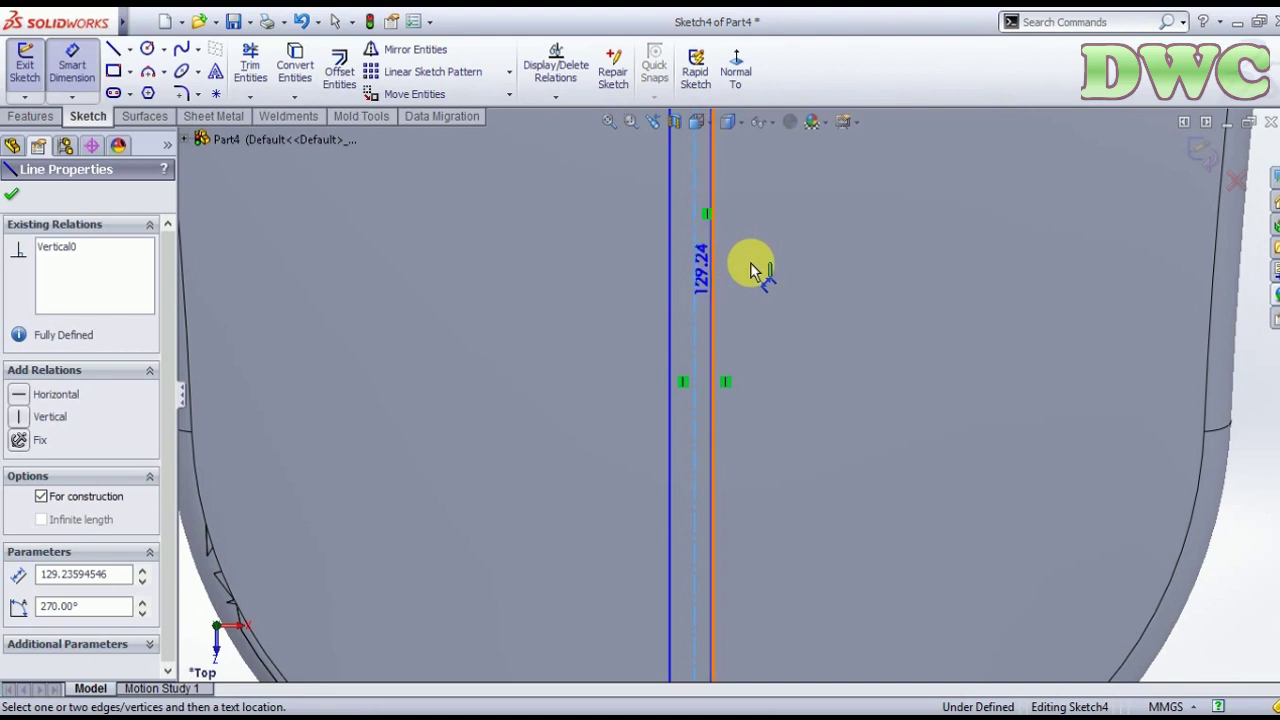
{"action": "left_click", "coordinate": [698, 288]}
{"action": "left_click", "coordinate": [750, 296]}
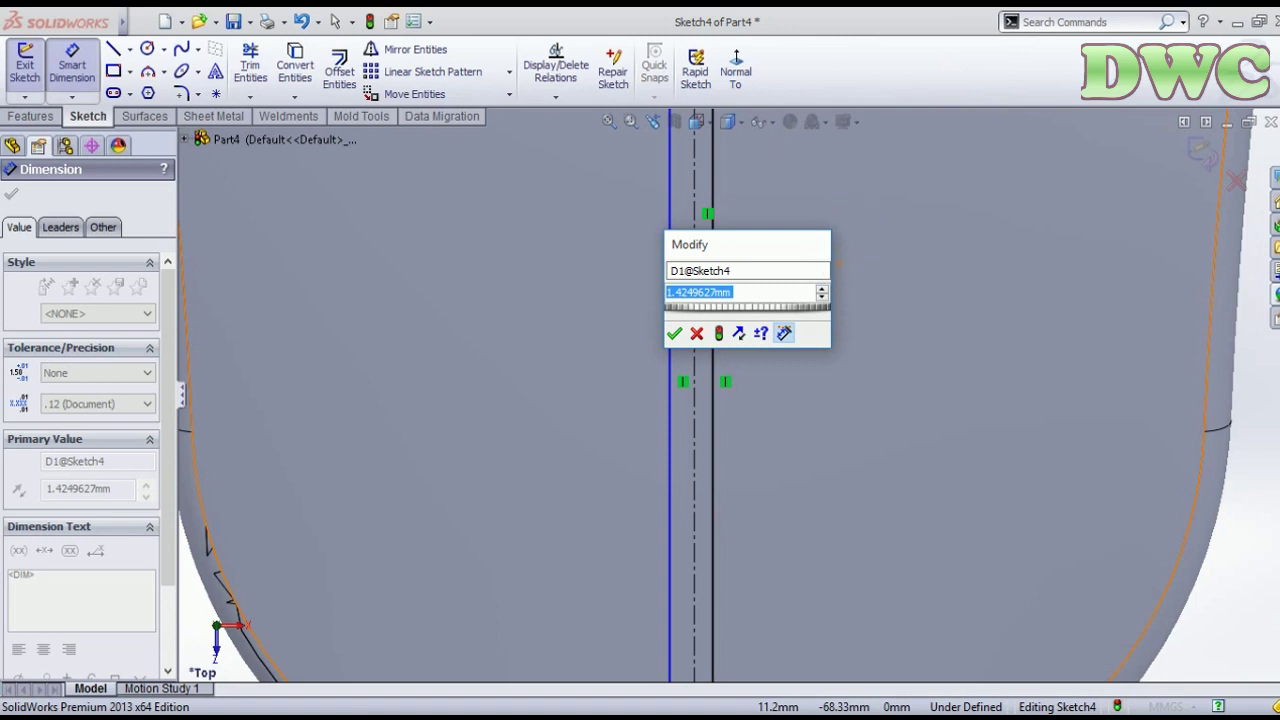
{"action": "type", "text": "0.6"}
{"action": "key", "text": "Return"}
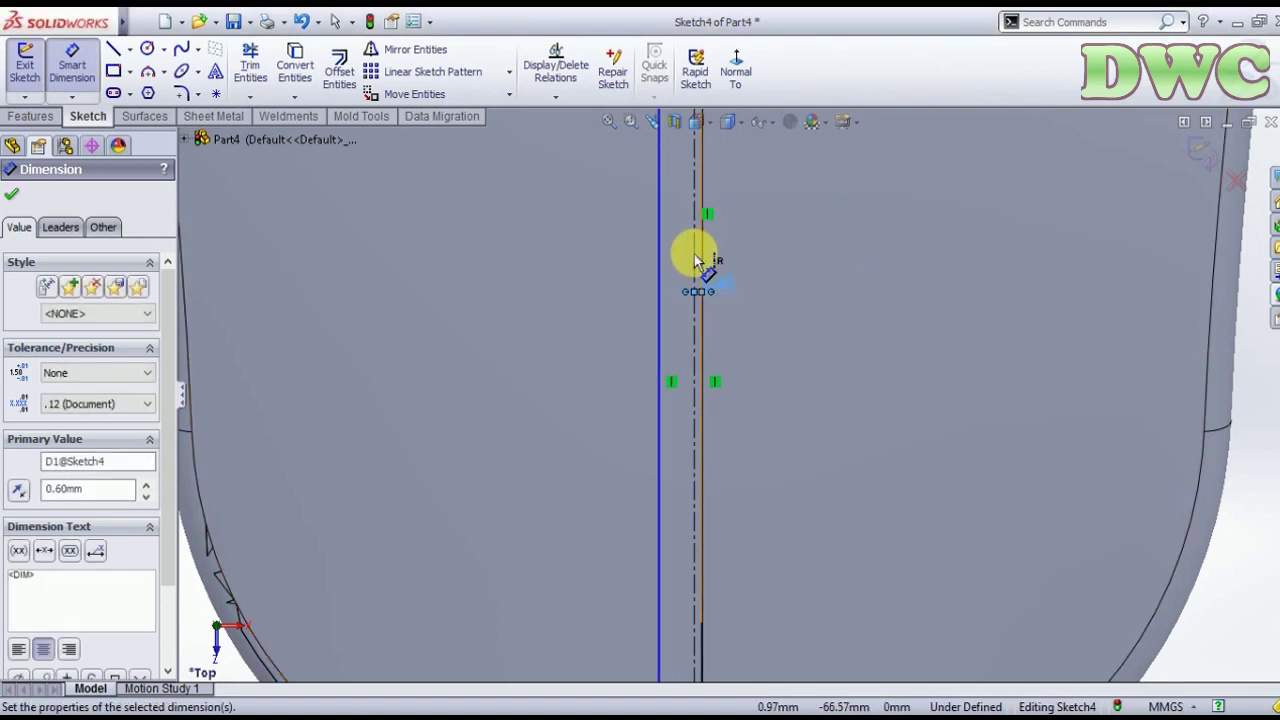
- Set the other long side 0.6 mm from the centerline and exit the sketch
{"action": "left_click", "coordinate": [659, 275]}
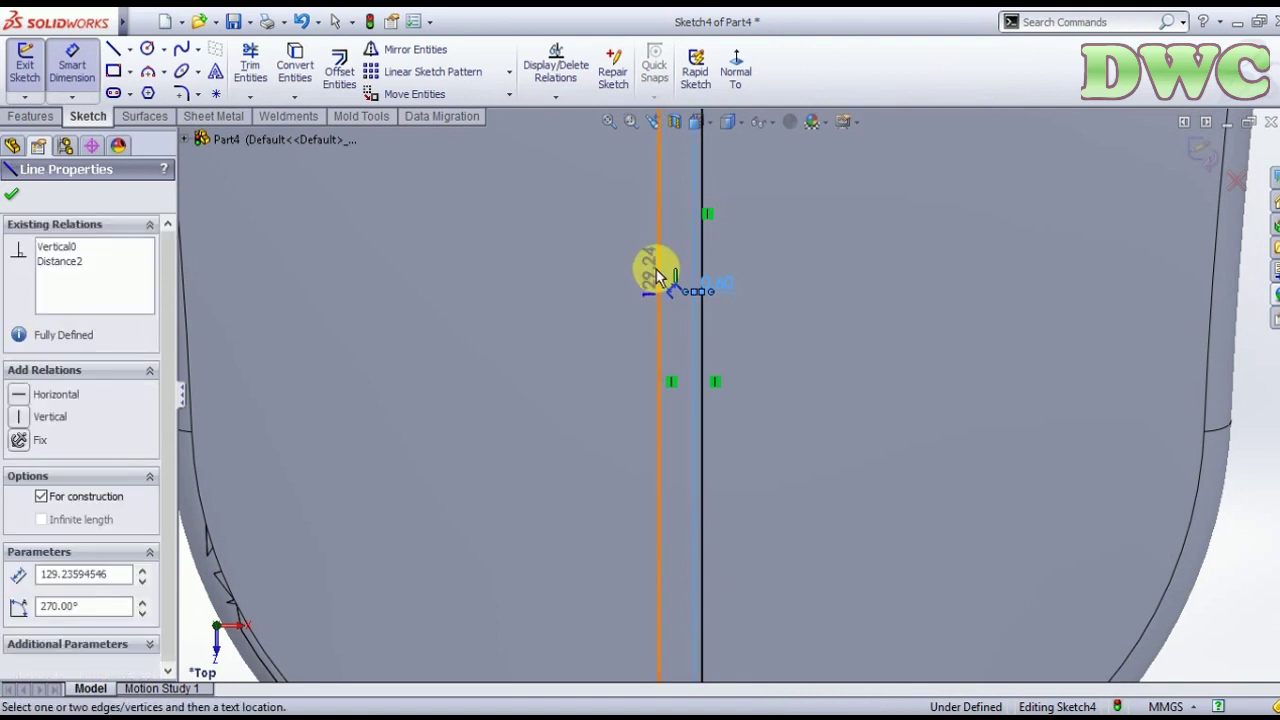
{"action": "key", "text": "Delete"}
{"action": "left_click", "coordinate": [622, 286]}
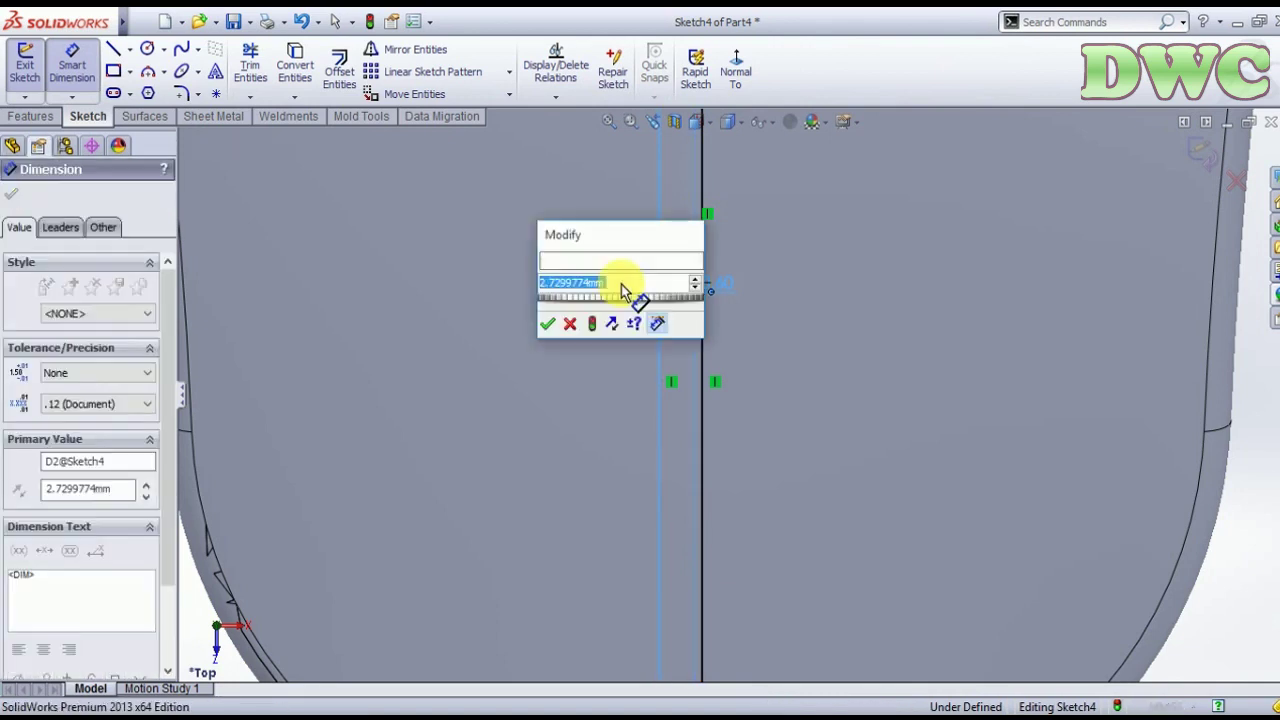
{"action": "type", "text": "0.6"}
{"action": "key", "text": "Return"}
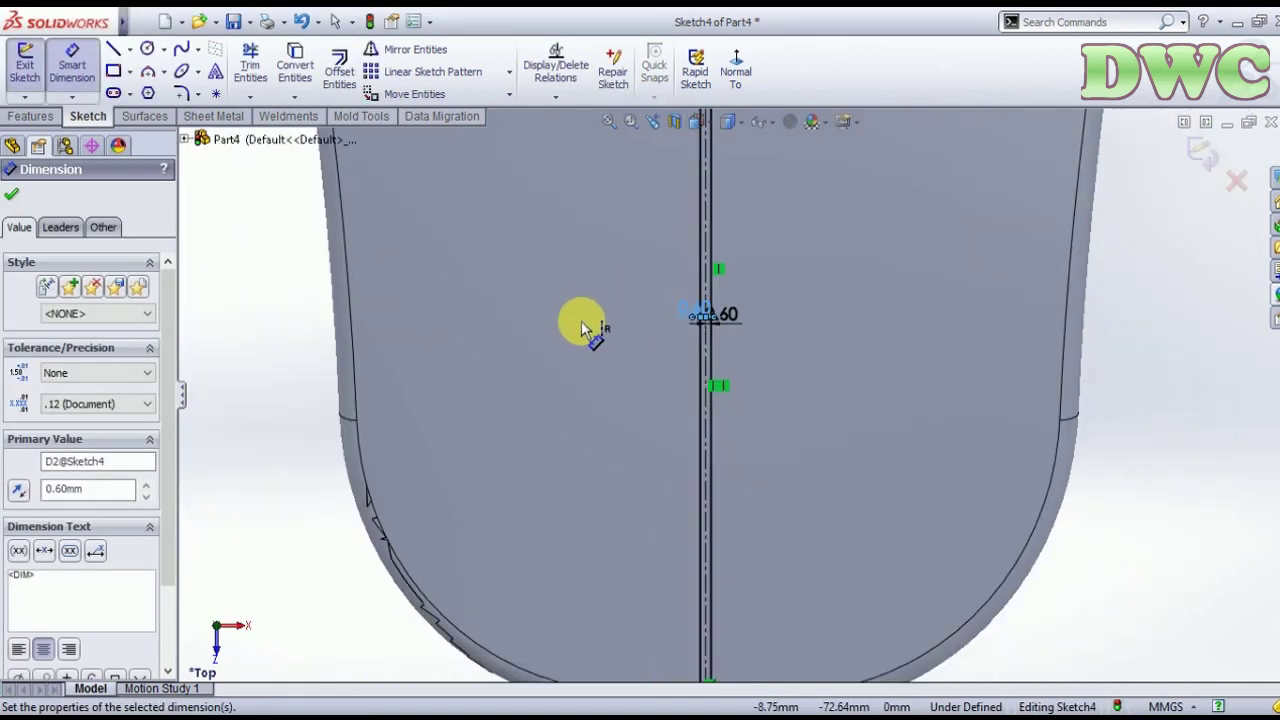
{"action": "scroll", "coordinate": [581, 322], "scroll_direction": "up", "scroll_amount": 2}
{"action": "scroll", "coordinate": [623, 240], "scroll_direction": "down", "scroll_amount": 2}
{"action": "scroll", "coordinate": [623, 240], "scroll_direction": "down", "scroll_amount": 2}
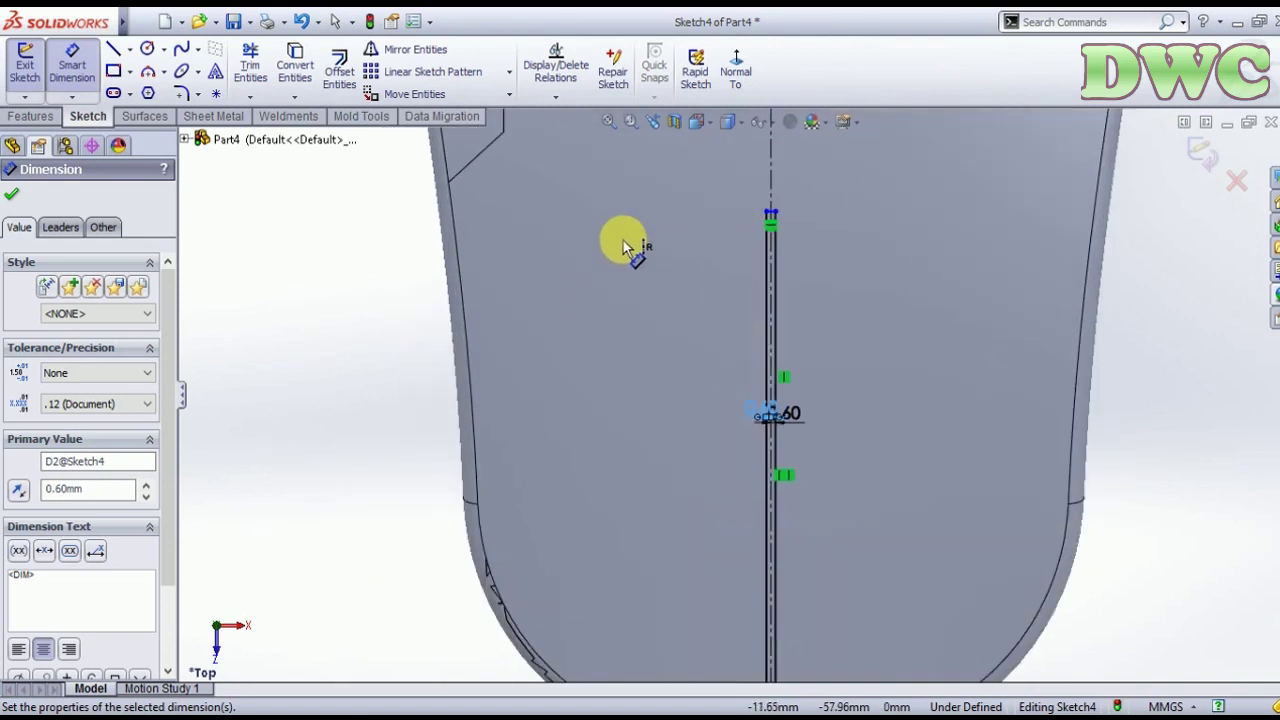
{"action": "scroll", "coordinate": [623, 240], "scroll_direction": "up", "scroll_amount": 3}
{"action": "left_click", "coordinate": [1200, 150]}
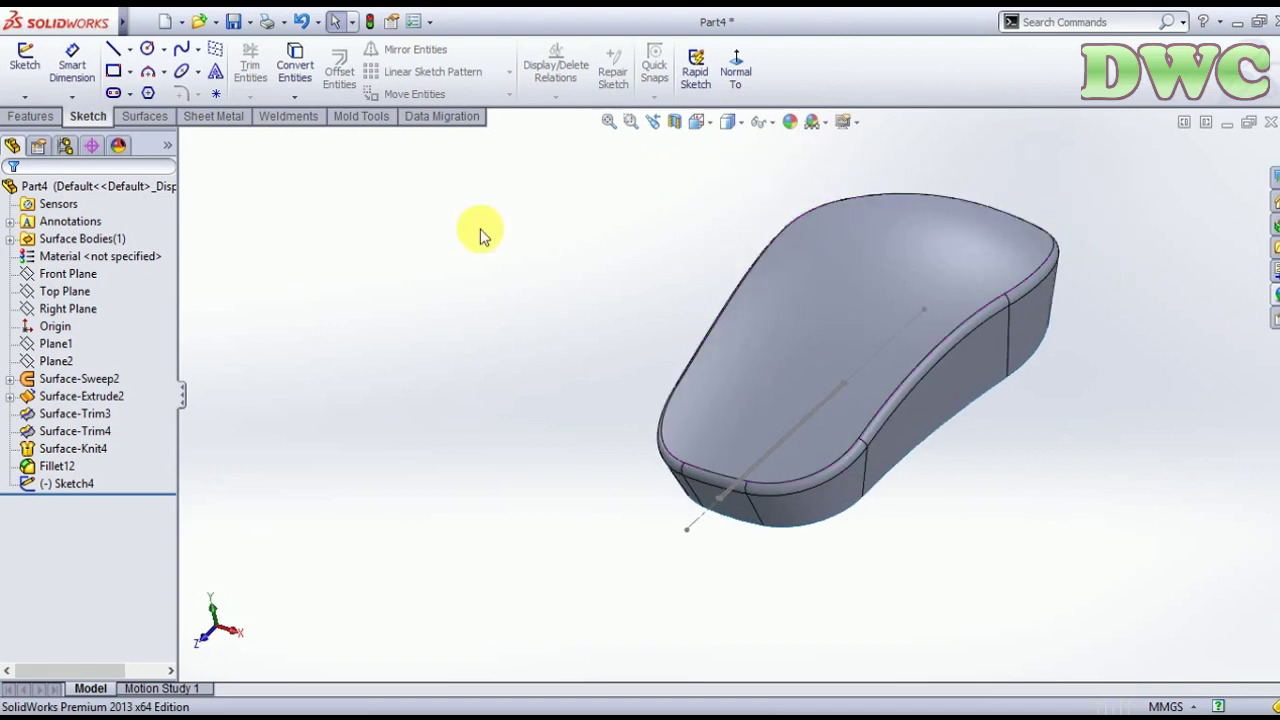
- Run a standard Trim Surface with Sketch4 as the tool, removing the slot area of the top
{"action": "mouse_move", "coordinate": [780, 623]}
{"action": "middle_mouse_down"}
{"action": "mouse_move", "coordinate": [823, 571]}
{"action": "mouse_move", "coordinate": [680, 551]}
{"action": "mouse_move", "coordinate": [738, 600]}
{"action": "mouse_move", "coordinate": [775, 590]}
{"action": "mouse_move", "coordinate": [765, 580]}
{"action": "middle_mouse_up"}
{"action": "scroll", "coordinate": [408, 305], "scroll_direction": "down", "scroll_amount": 3}
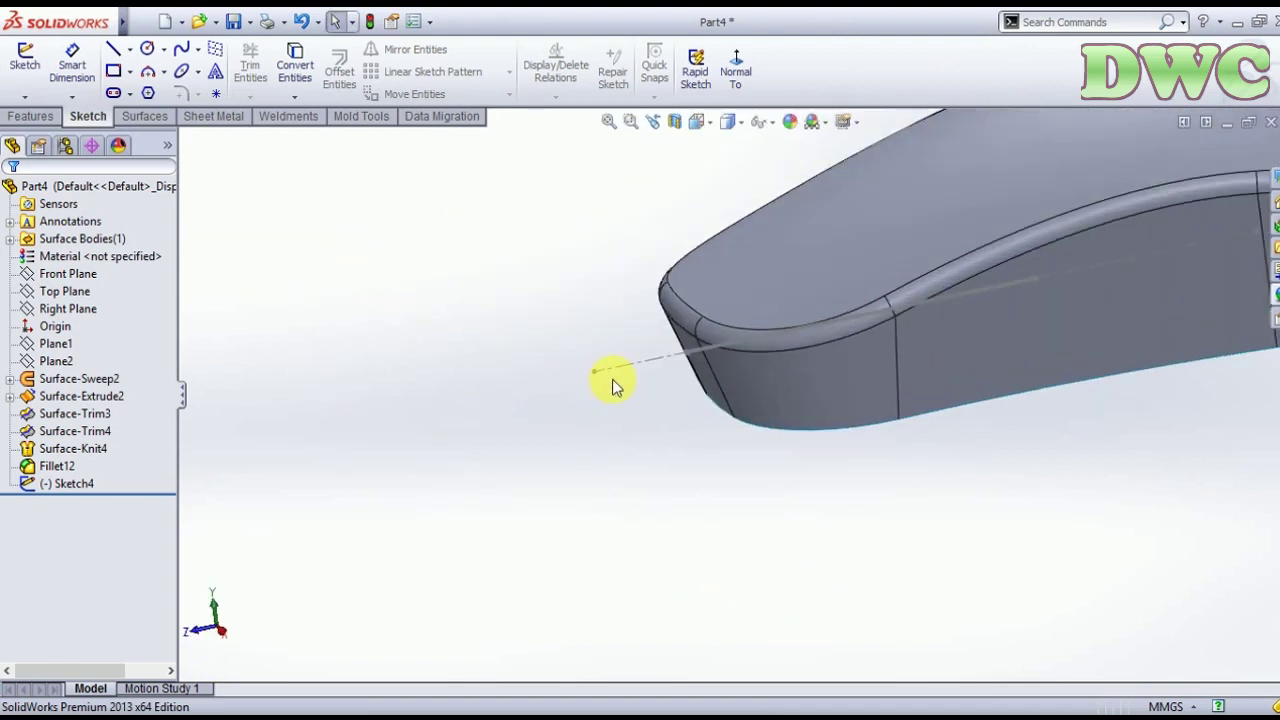
{"action": "left_click", "coordinate": [145, 118]}
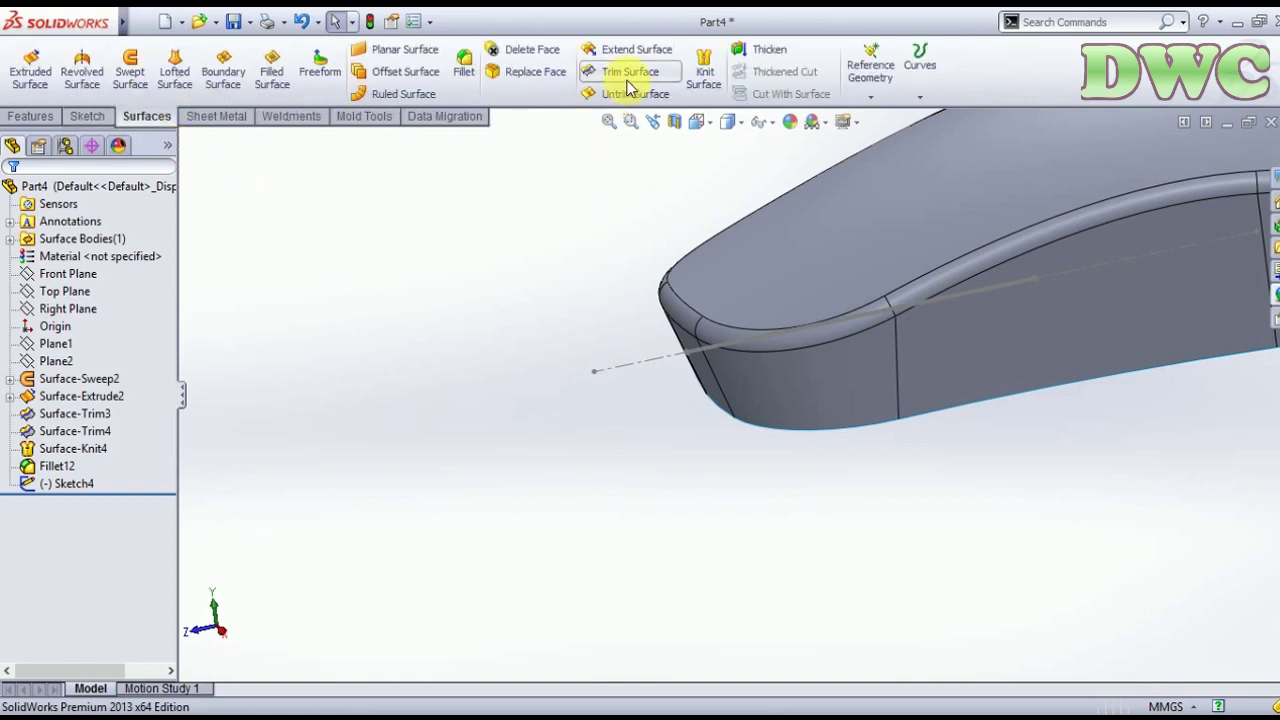
{"action": "left_click", "coordinate": [630, 72]}
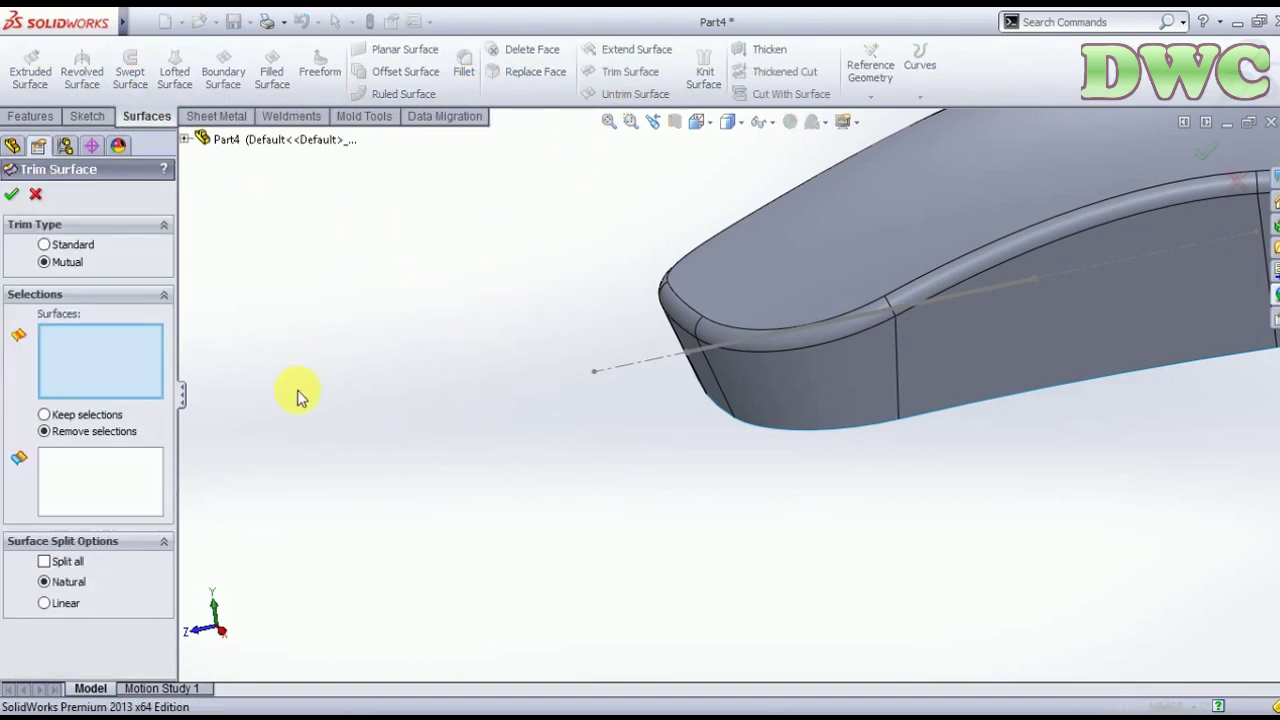
{"action": "left_click", "coordinate": [58, 246]}
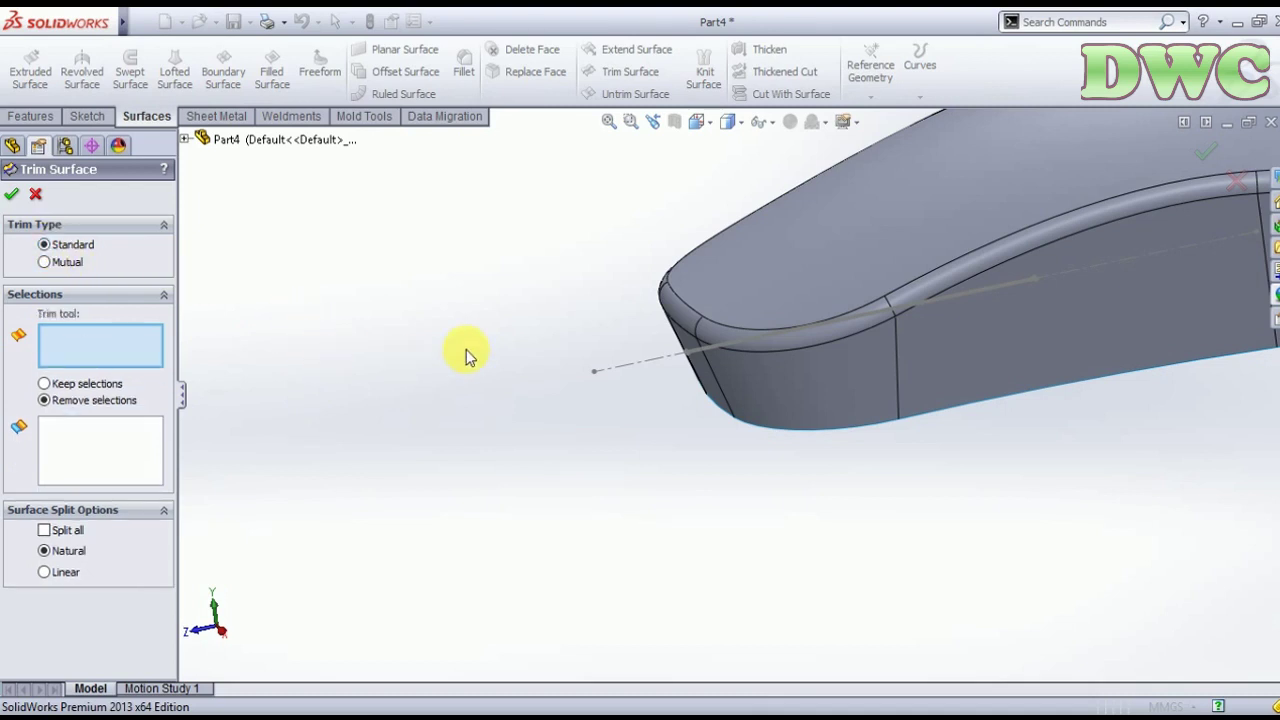
{"action": "scroll", "coordinate": [578, 290], "scroll_direction": "down", "scroll_amount": 2}
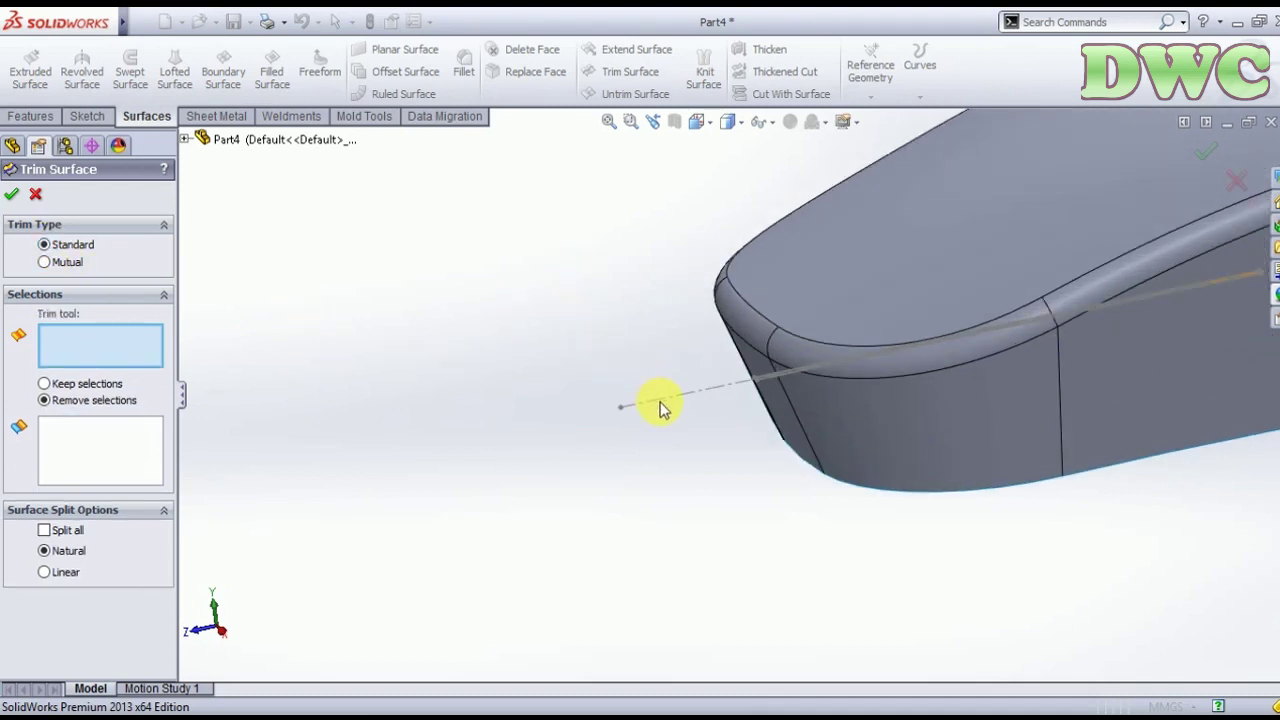
{"action": "left_click", "coordinate": [769, 377]}
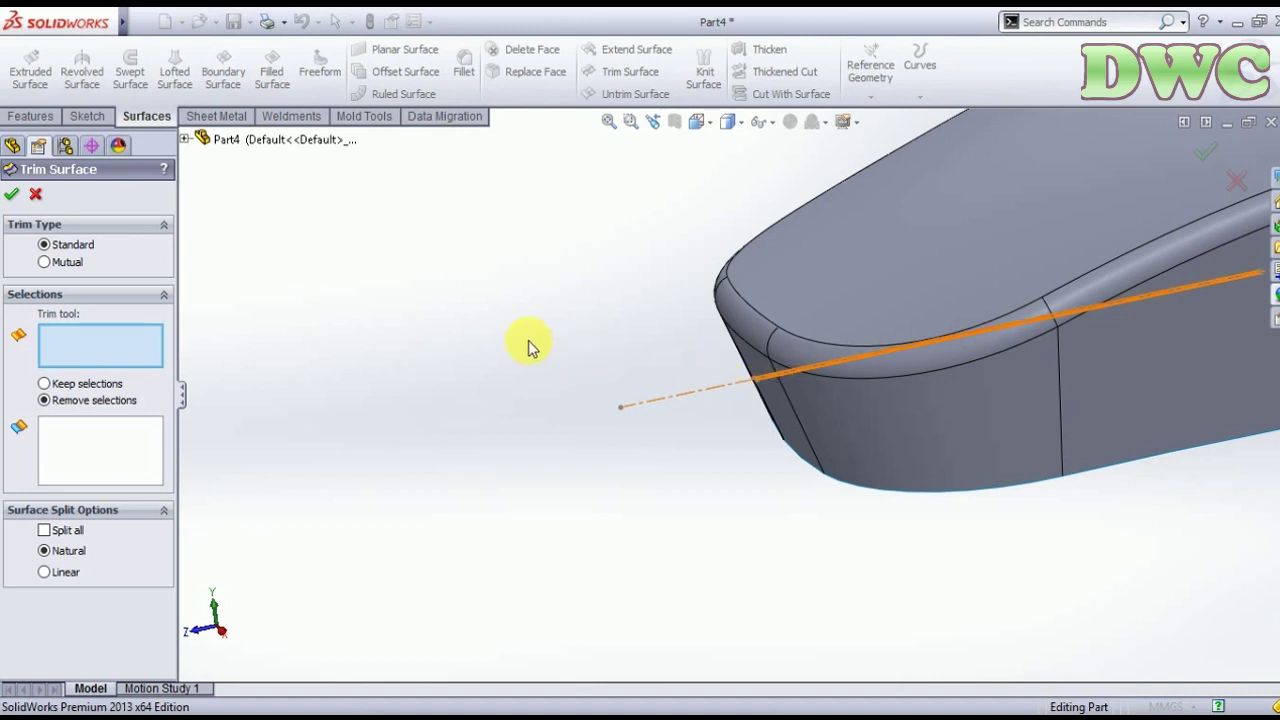
{"action": "middle_click_drag", "start_coordinate": [551, 286], "coordinate": [607, 401]}
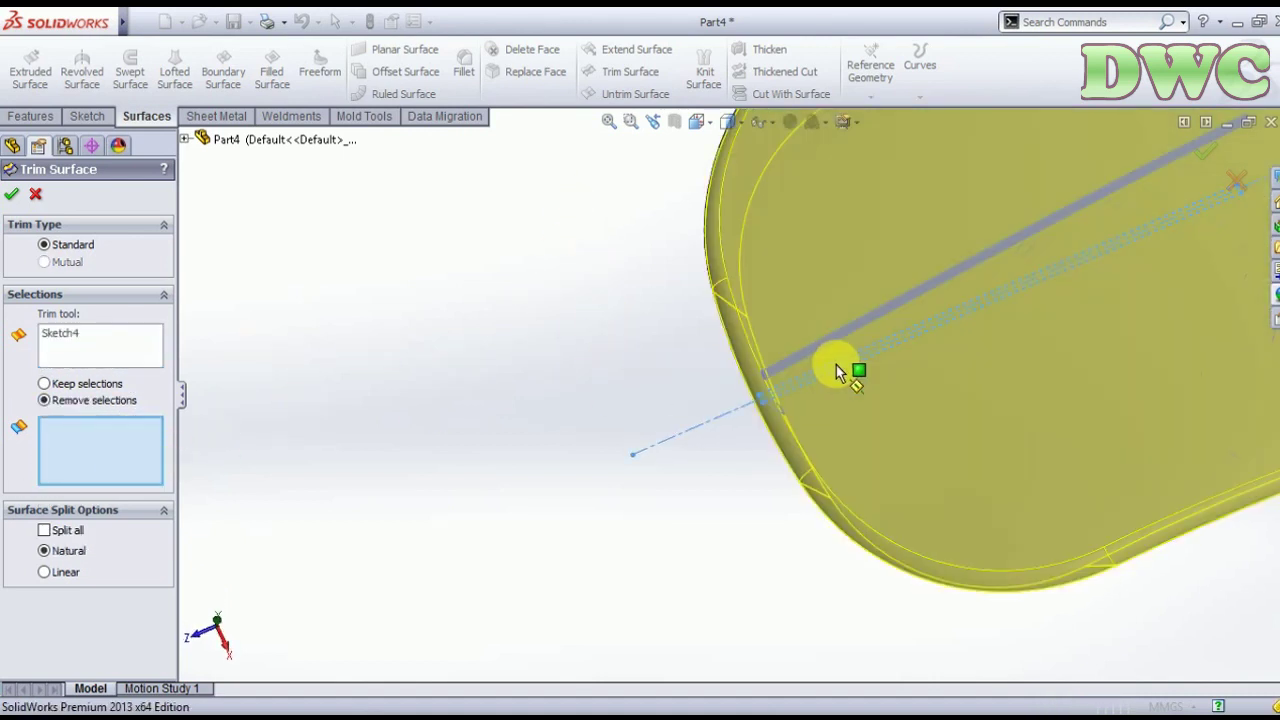
{"action": "scroll", "coordinate": [836, 365], "scroll_direction": "down", "scroll_amount": 4}
{"action": "left_click", "coordinate": [820, 308]}
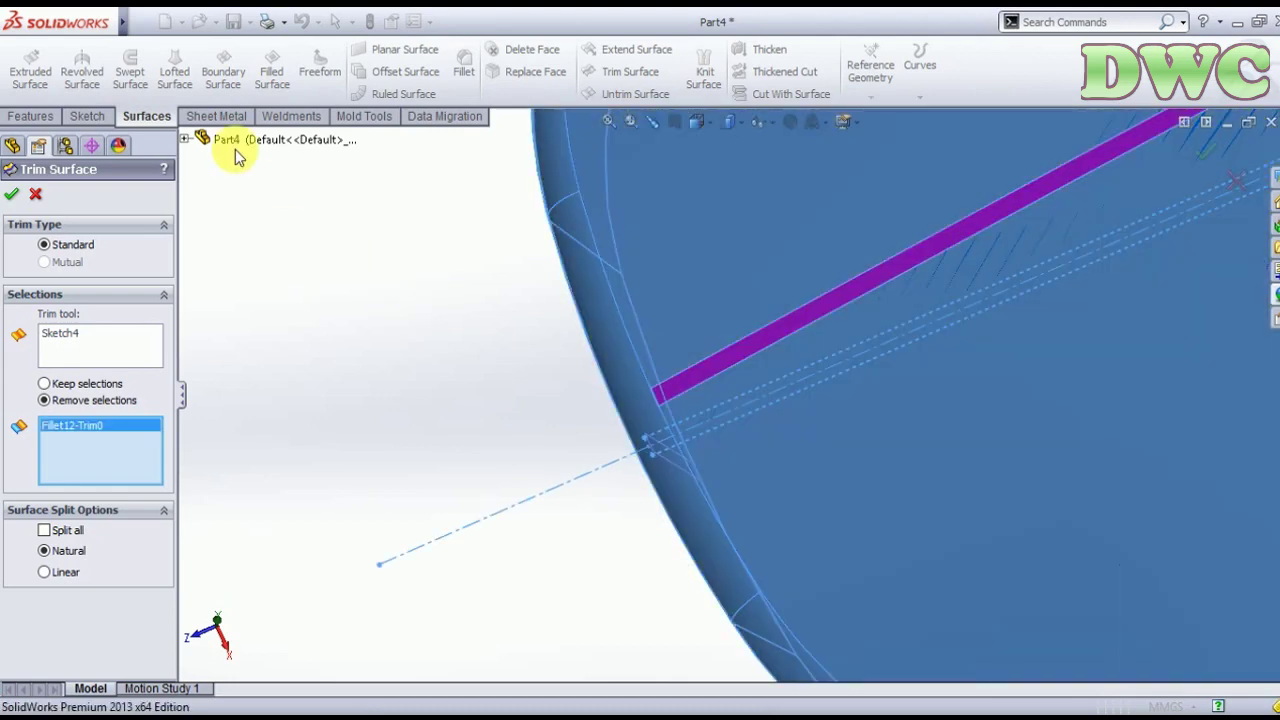
{"action": "left_click", "coordinate": [12, 196]}
- Orbit and zoom around the mouse shell to inspect the trimmed slot
{"action": "scroll", "coordinate": [388, 339], "scroll_direction": "up", "scroll_amount": 3}
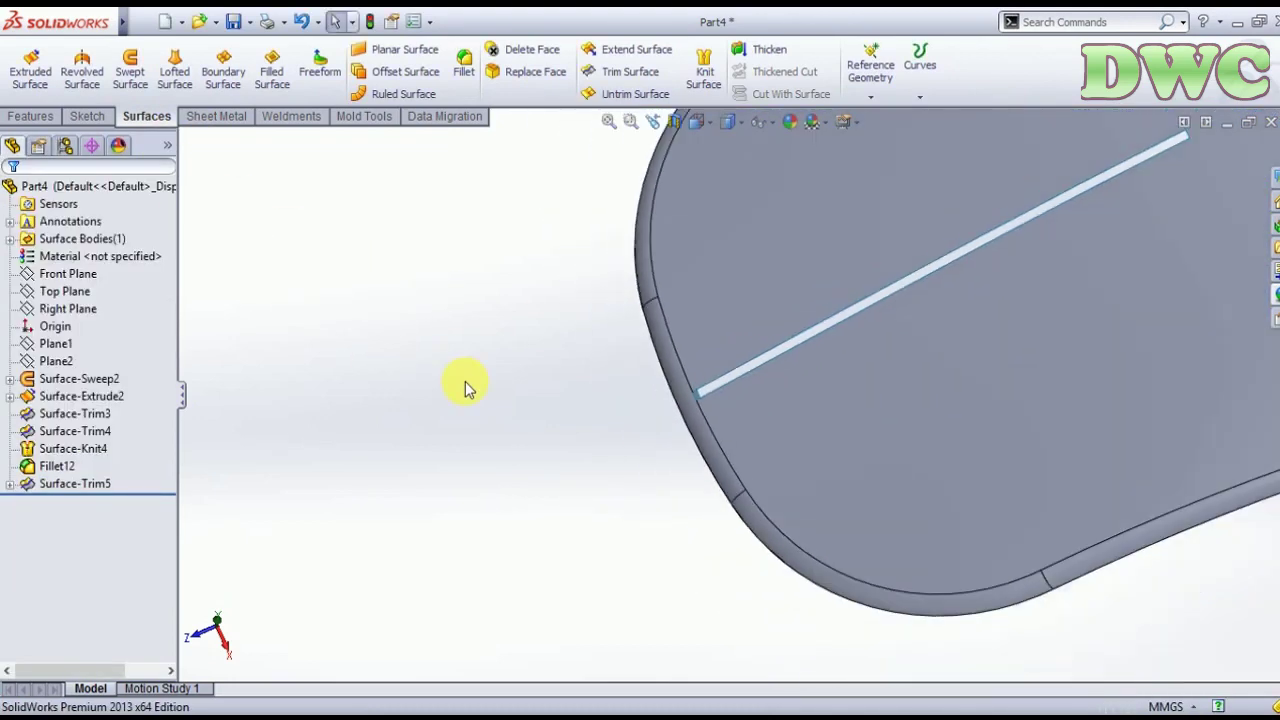
{"action": "scroll", "coordinate": [430, 420], "scroll_direction": "up", "scroll_amount": 3}
{"action": "mouse_move", "coordinate": [400, 471]}
{"action": "middle_mouse_down"}
{"action": "mouse_move", "coordinate": [570, 445]}
{"action": "mouse_move", "coordinate": [508, 348]}
{"action": "middle_mouse_up"}
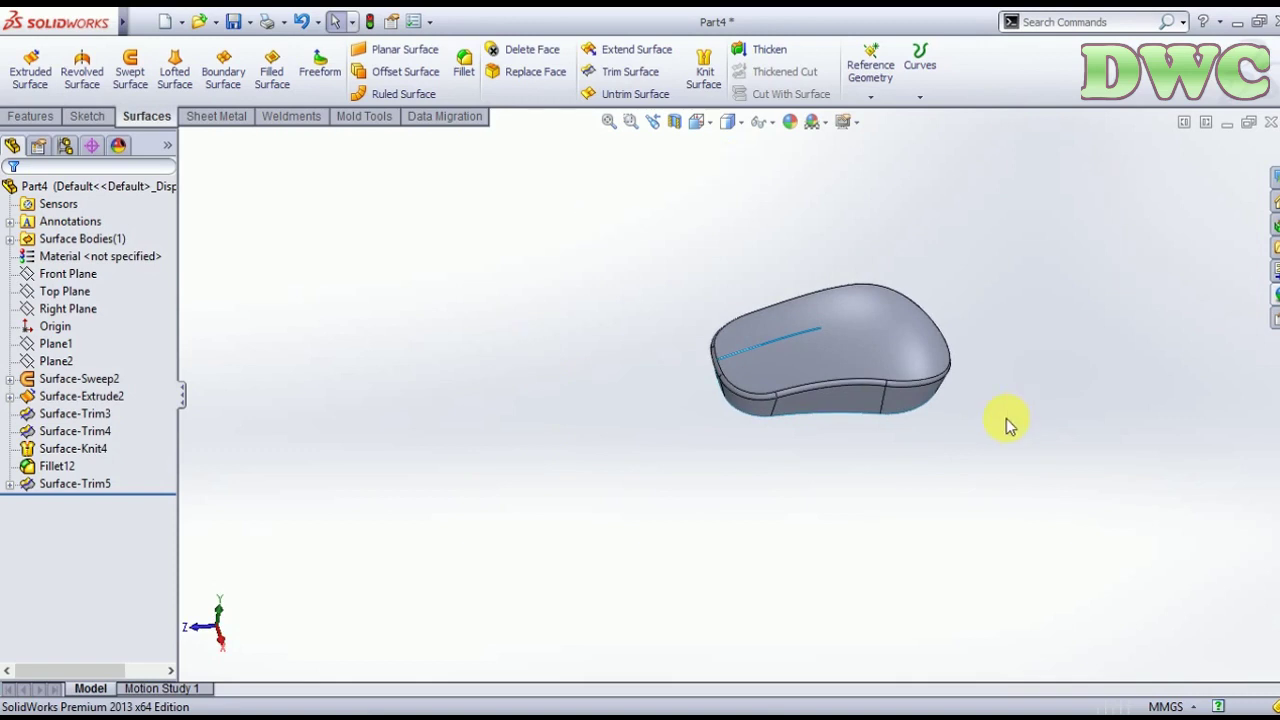
{"action": "mouse_move", "coordinate": [1008, 425]}
{"action": "middle_mouse_down"}
{"action": "mouse_move", "coordinate": [1006, 314]}
{"action": "mouse_move", "coordinate": [1023, 229]}
{"action": "mouse_move", "coordinate": [1020, 297]}
{"action": "middle_mouse_up"}
{"action": "scroll", "coordinate": [975, 390], "scroll_direction": "down", "scroll_amount": 5}
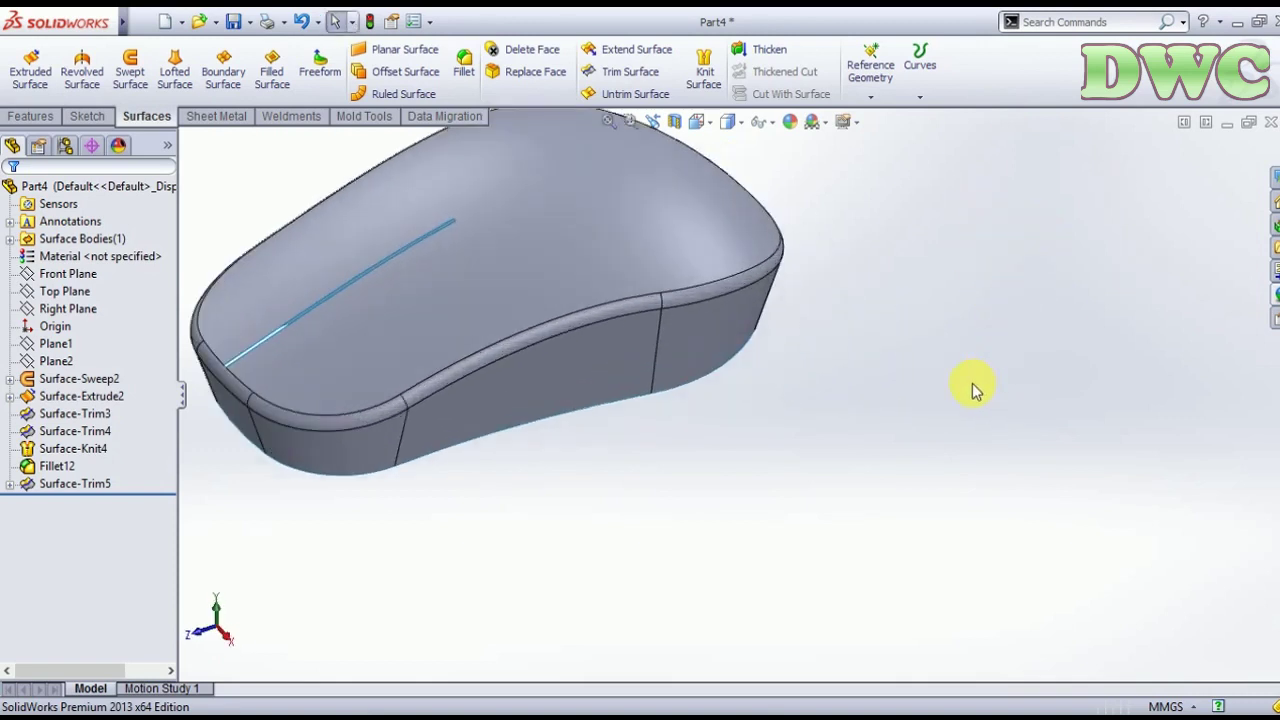
{"action": "mouse_move", "coordinate": [975, 390]}
{"action": "middle_mouse_down"}
{"action": "mouse_move", "coordinate": [1046, 337]}
{"action": "mouse_move", "coordinate": [934, 294]}
{"action": "mouse_move", "coordinate": [895, 255]}
{"action": "mouse_move", "coordinate": [914, 451]}
{"action": "mouse_move", "coordinate": [902, 428]}
{"action": "middle_mouse_up"}
{"action": "scroll", "coordinate": [1014, 357], "scroll_direction": "up", "scroll_amount": 2}
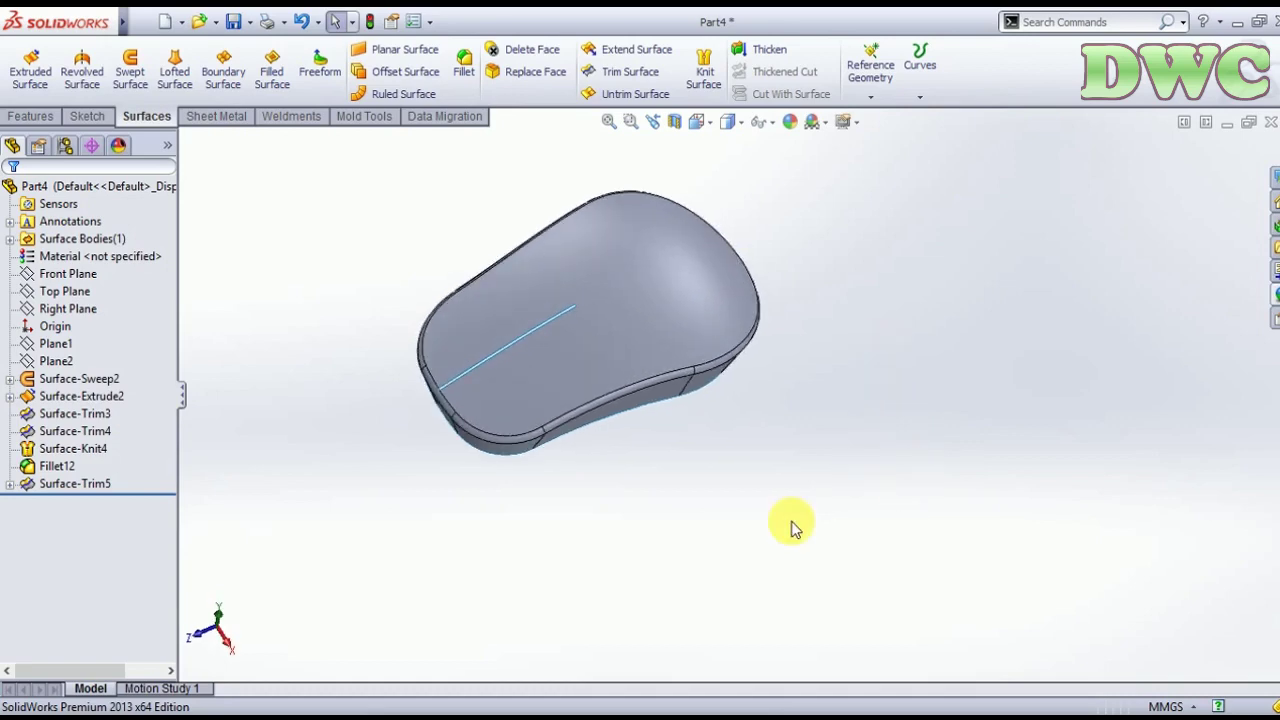
{"action": "scroll", "coordinate": [337, 400], "scroll_direction": "down", "scroll_amount": 3}
{"action": "scroll", "coordinate": [514, 471], "scroll_direction": "down", "scroll_amount": 3}
{"action": "mouse_move", "coordinate": [514, 471]}
{"action": "middle_mouse_down"}
{"action": "mouse_move", "coordinate": [523, 434]}
{"action": "mouse_move", "coordinate": [500, 362]}
{"action": "mouse_move", "coordinate": [734, 386]}
{"action": "mouse_move", "coordinate": [720, 229]}
{"action": "middle_mouse_up"}
{"action": "scroll", "coordinate": [500, 362], "scroll_direction": "up", "scroll_amount": 4}
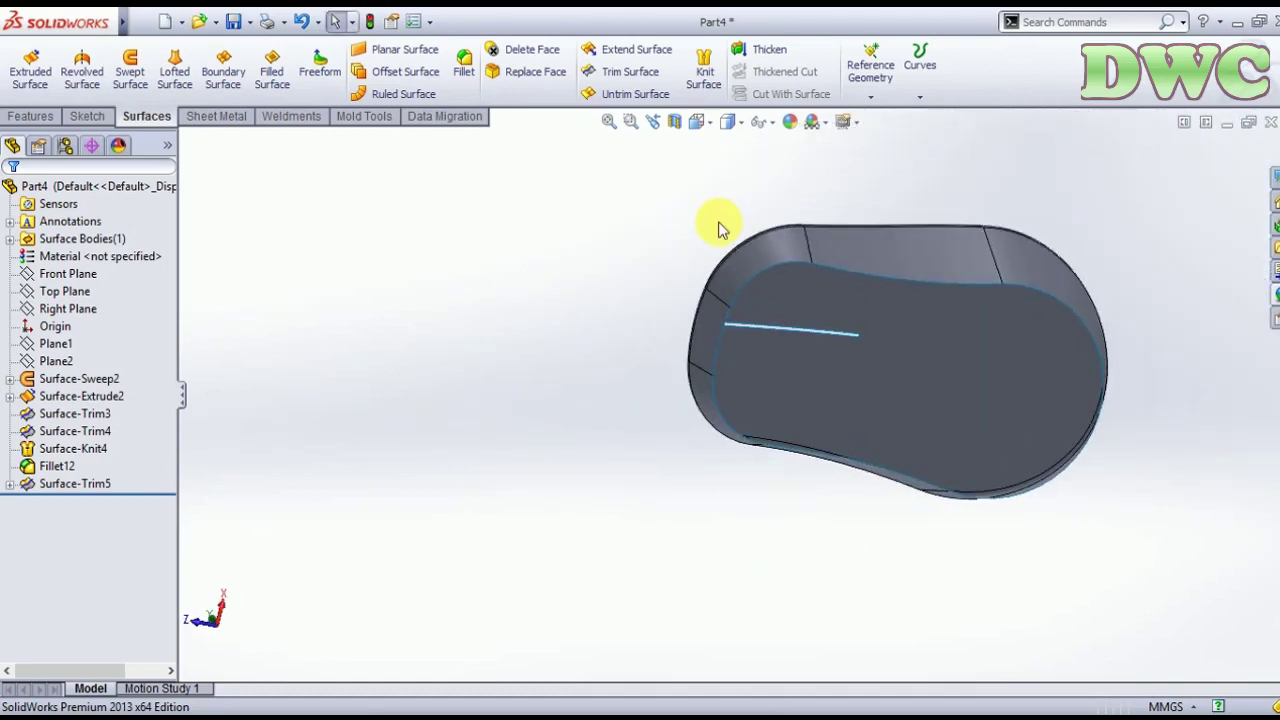
- Create a planar surface bounded by the seven lower edges to seal the shell's bottom
{"action": "left_click", "coordinate": [405, 52]}
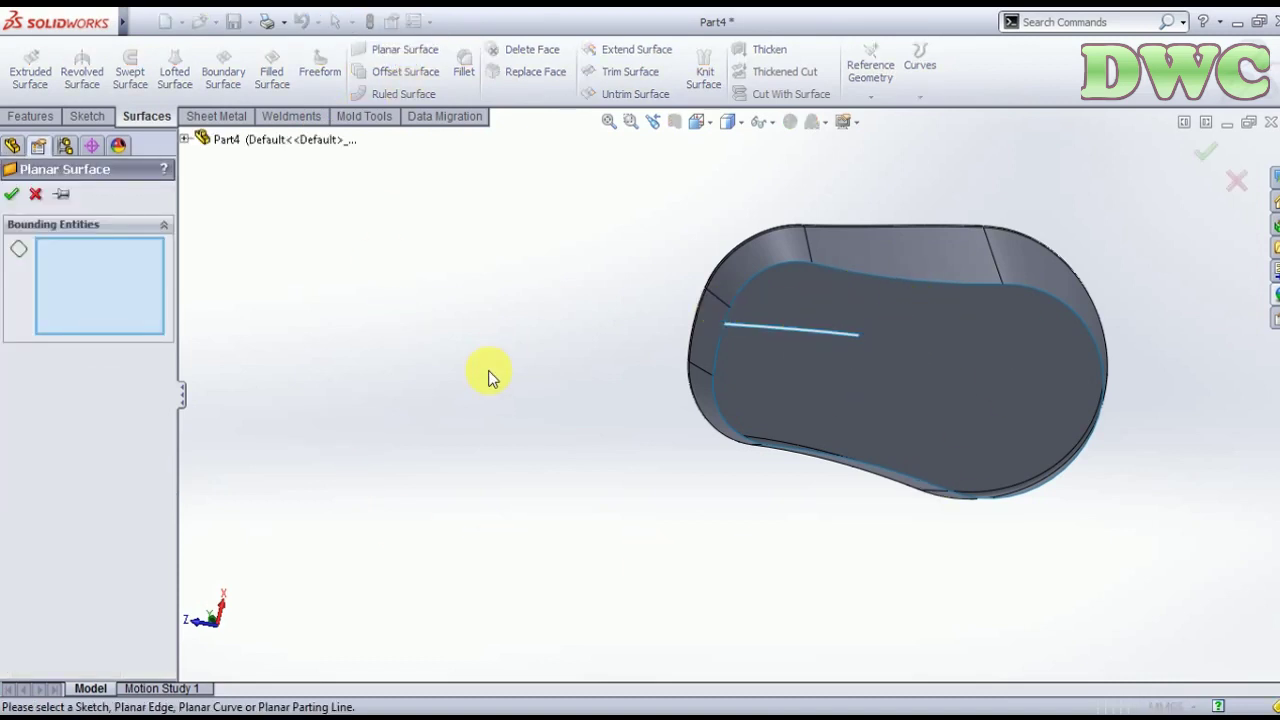
{"action": "left_click", "coordinate": [776, 264]}
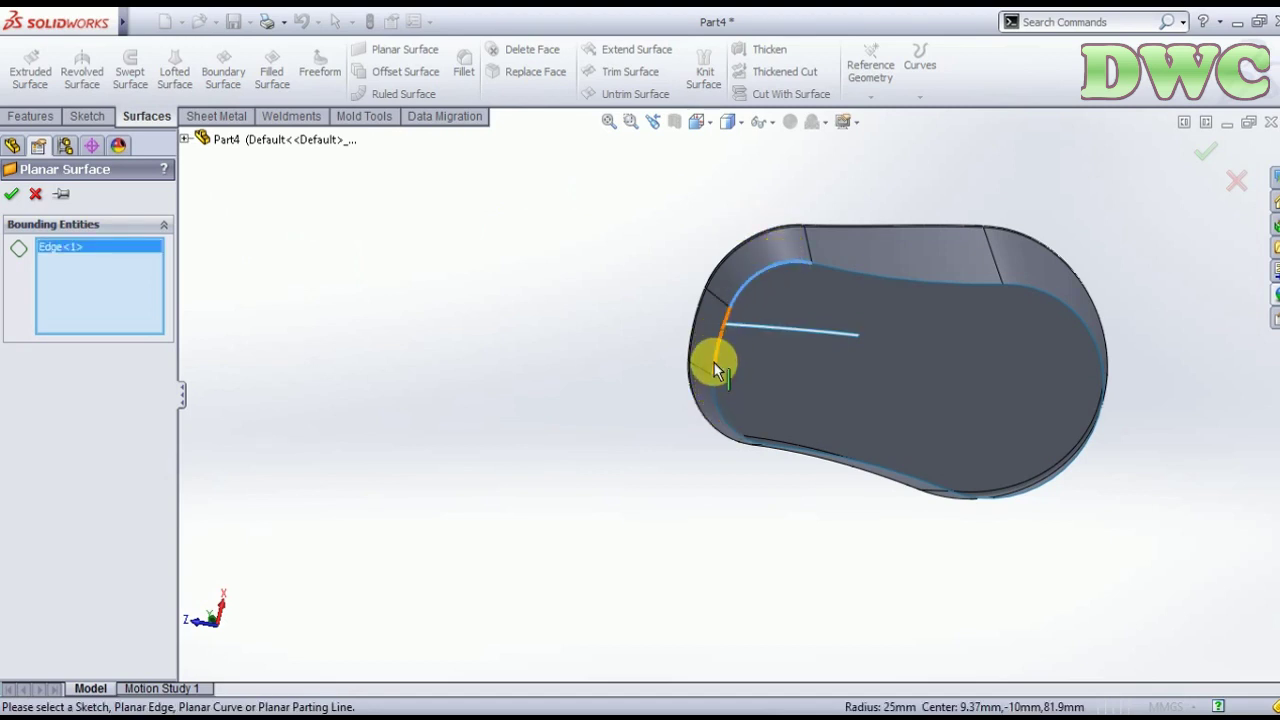
{"action": "left_click", "coordinate": [714, 364]}
{"action": "left_click", "coordinate": [716, 404]}
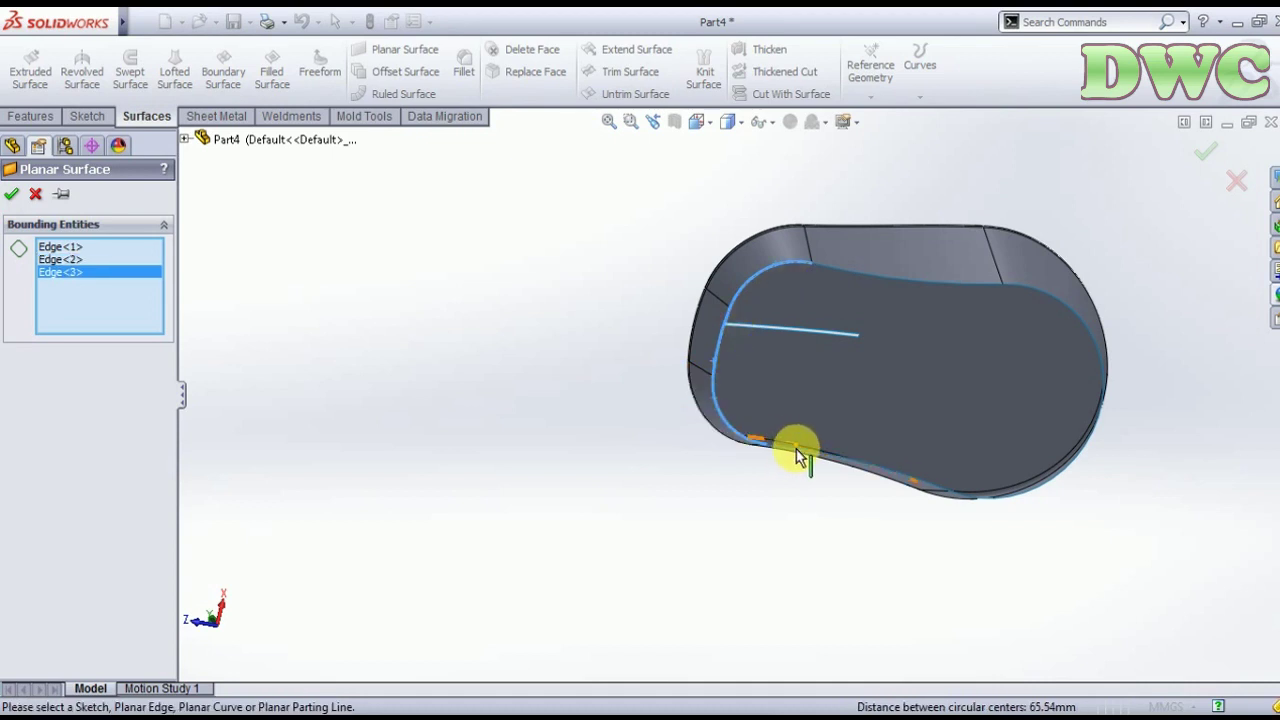
{"action": "left_click", "coordinate": [845, 271]}
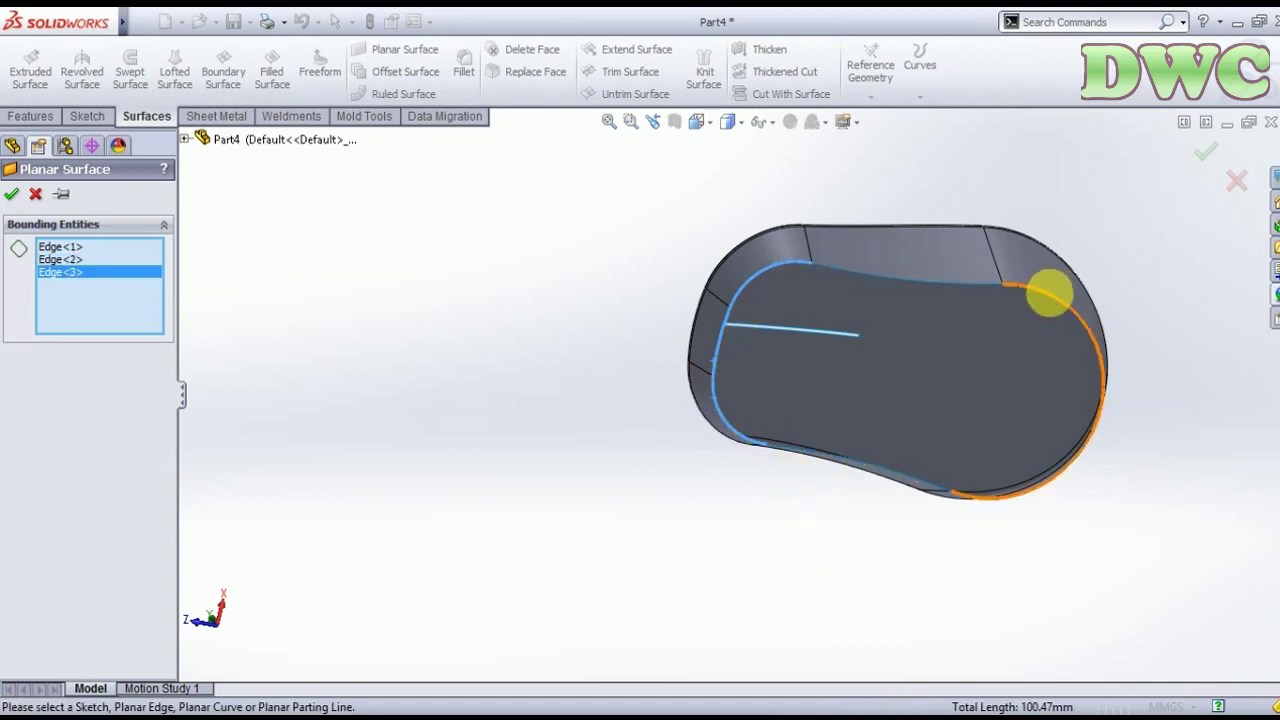
{"action": "left_click", "coordinate": [1048, 295]}
{"action": "left_click", "coordinate": [978, 284]}
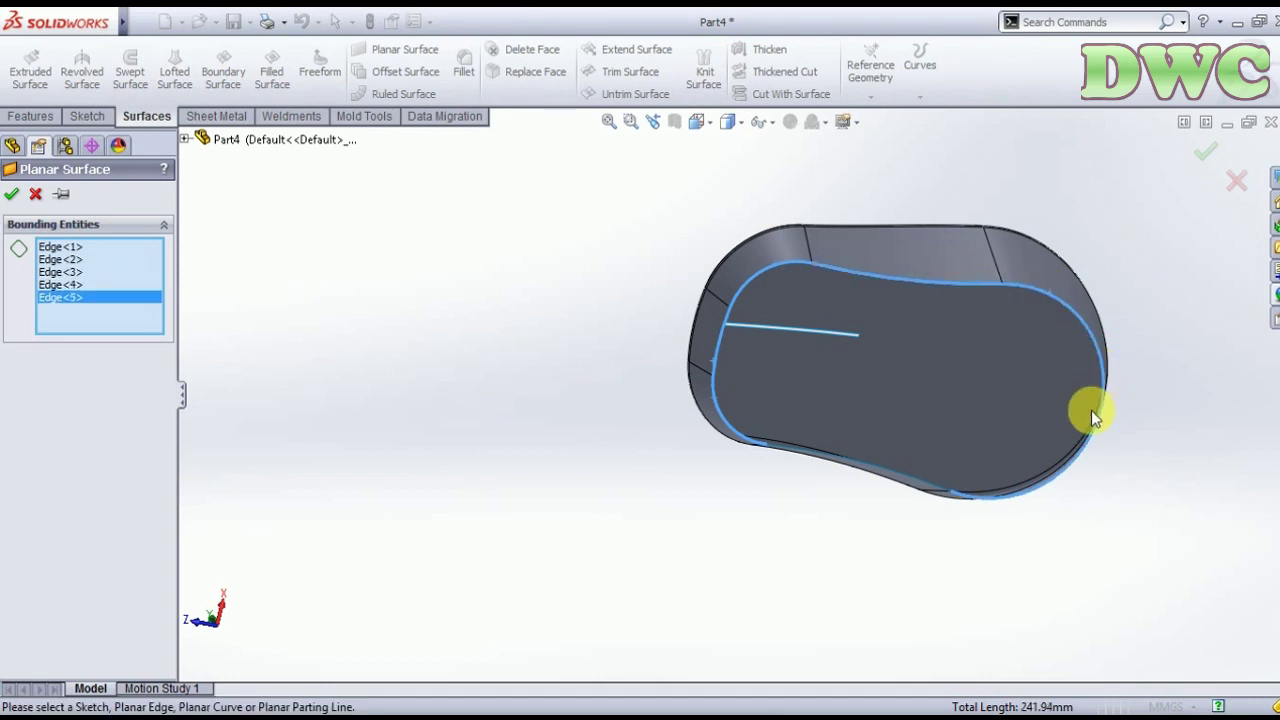
{"action": "left_click", "coordinate": [920, 485]}
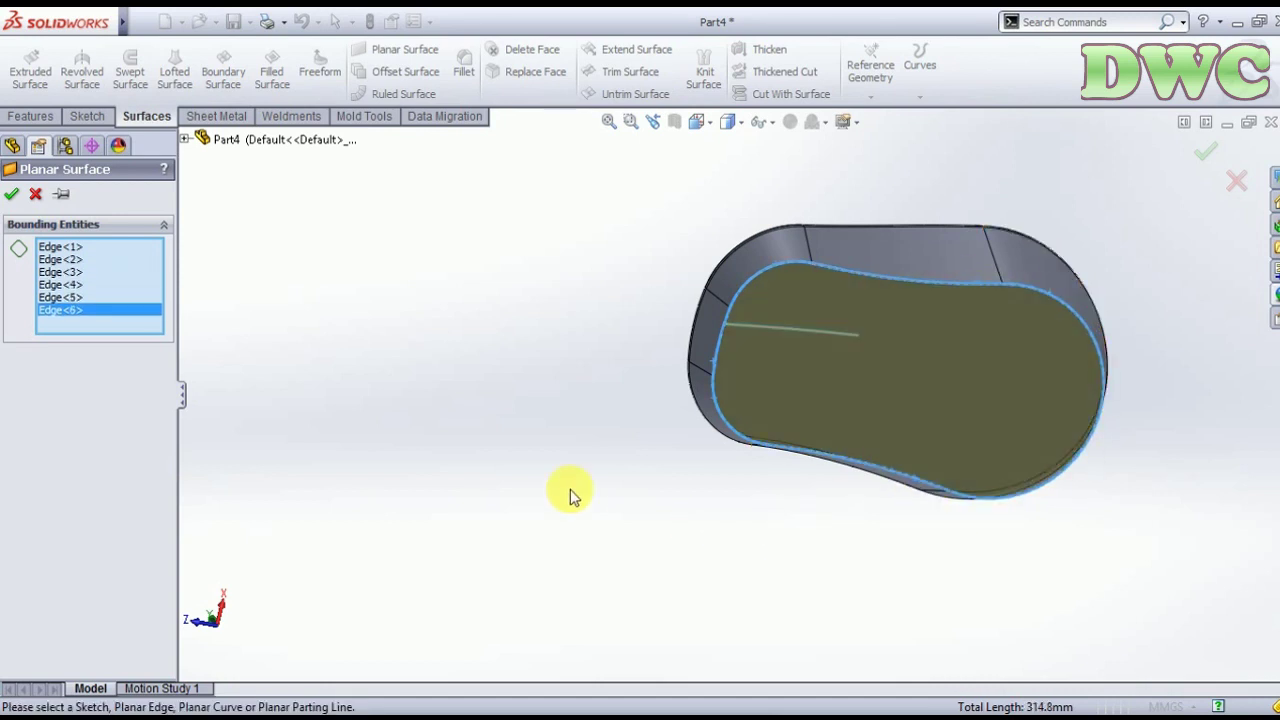
{"action": "left_click", "coordinate": [12, 195]}
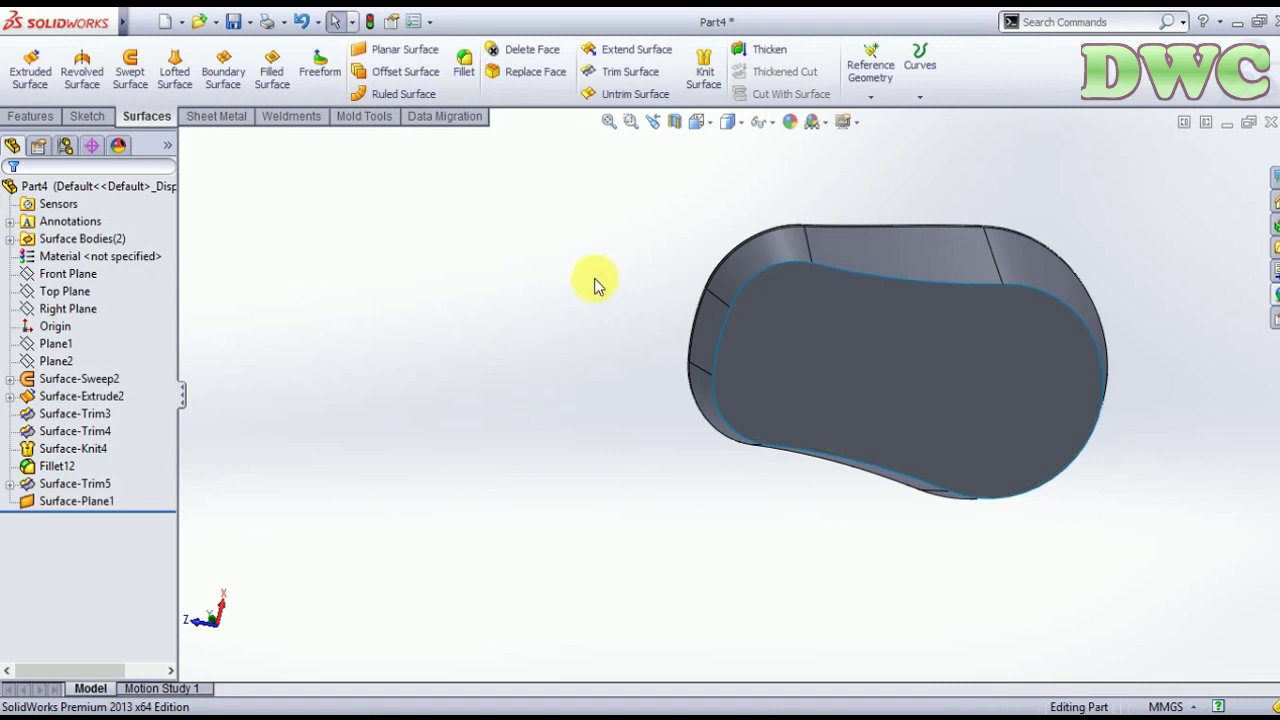
{"action": "middle_click_drag", "start_coordinate": [594, 280], "coordinate": [531, 541]}
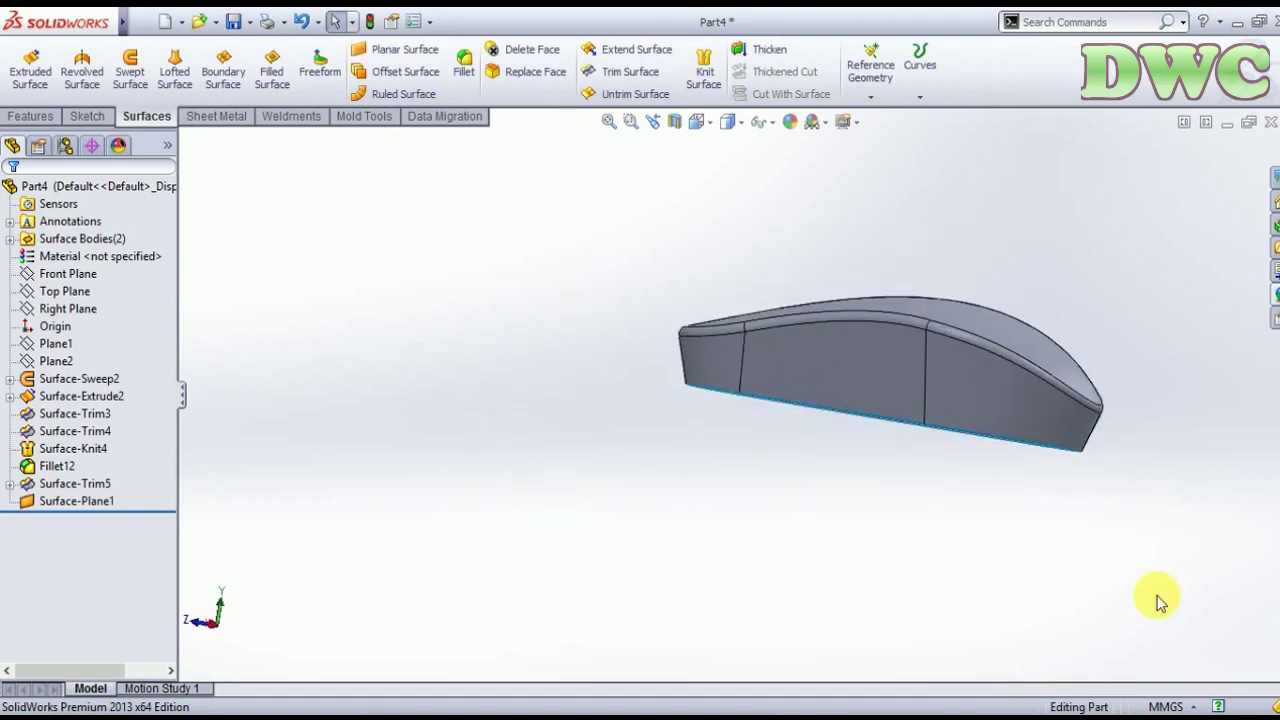
{"action": "mouse_move", "coordinate": [1148, 338]}
{"action": "middle_mouse_down"}
{"action": "mouse_move", "coordinate": [934, 177]}
{"action": "mouse_move", "coordinate": [963, 177]}
{"action": "mouse_move", "coordinate": [1165, 380]}
{"action": "mouse_move", "coordinate": [1162, 245]}
{"action": "mouse_move", "coordinate": [1223, 386]}
{"action": "mouse_move", "coordinate": [1180, 437]}
{"action": "mouse_move", "coordinate": [1171, 391]}
{"action": "middle_mouse_up"}
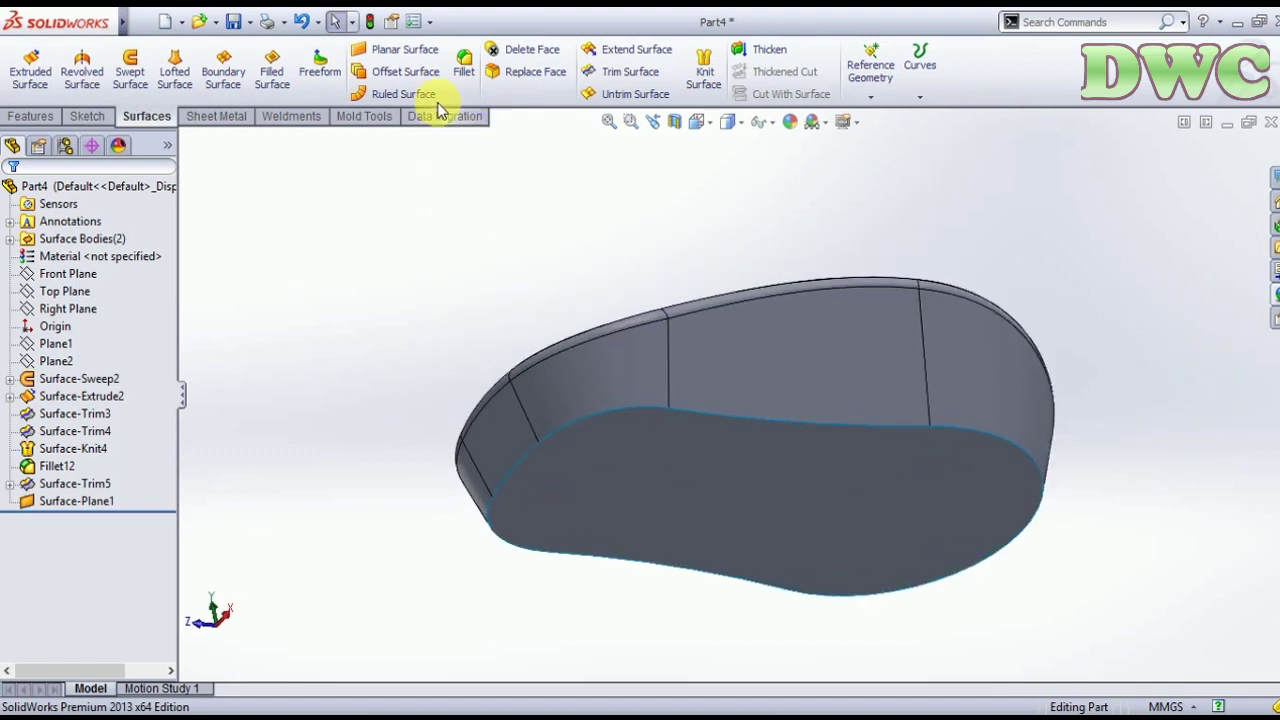
- Knit Surface-Trim5 and Surface-Plane1 into one body, Surface-Knit5
{"action": "left_click", "coordinate": [704, 72]}
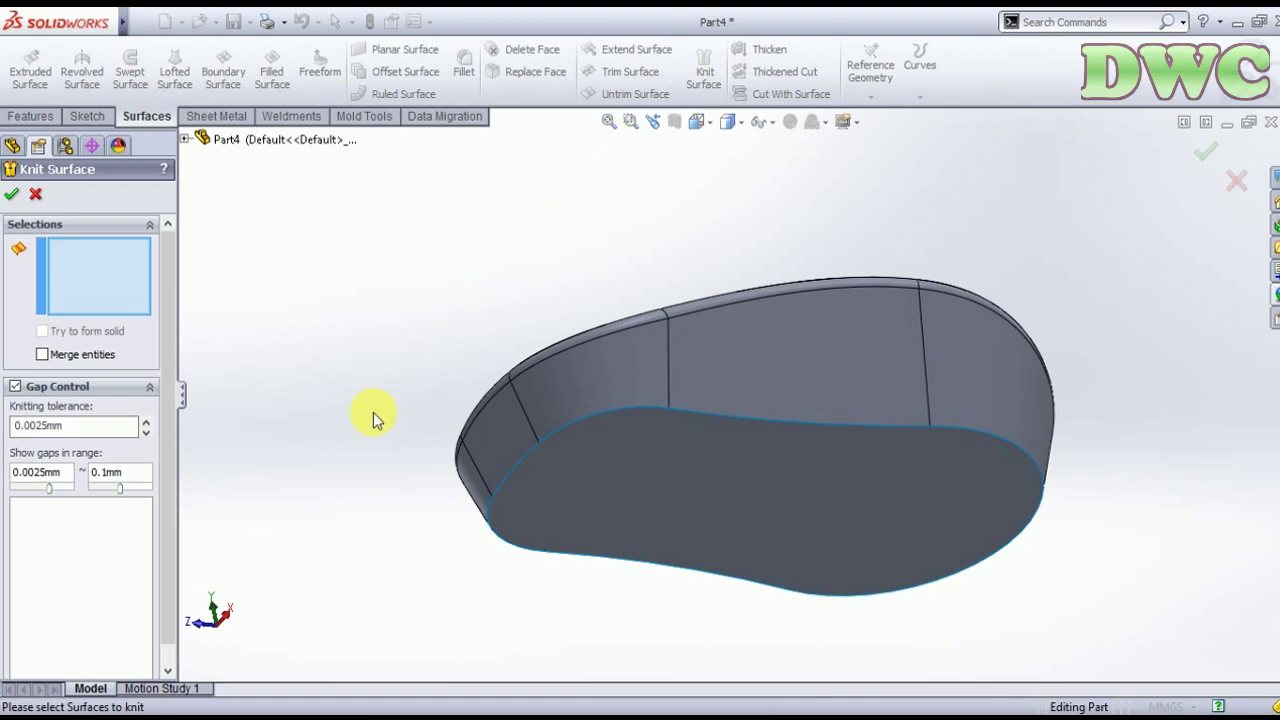
{"action": "left_click", "coordinate": [583, 467]}
{"action": "left_click", "coordinate": [583, 467]}
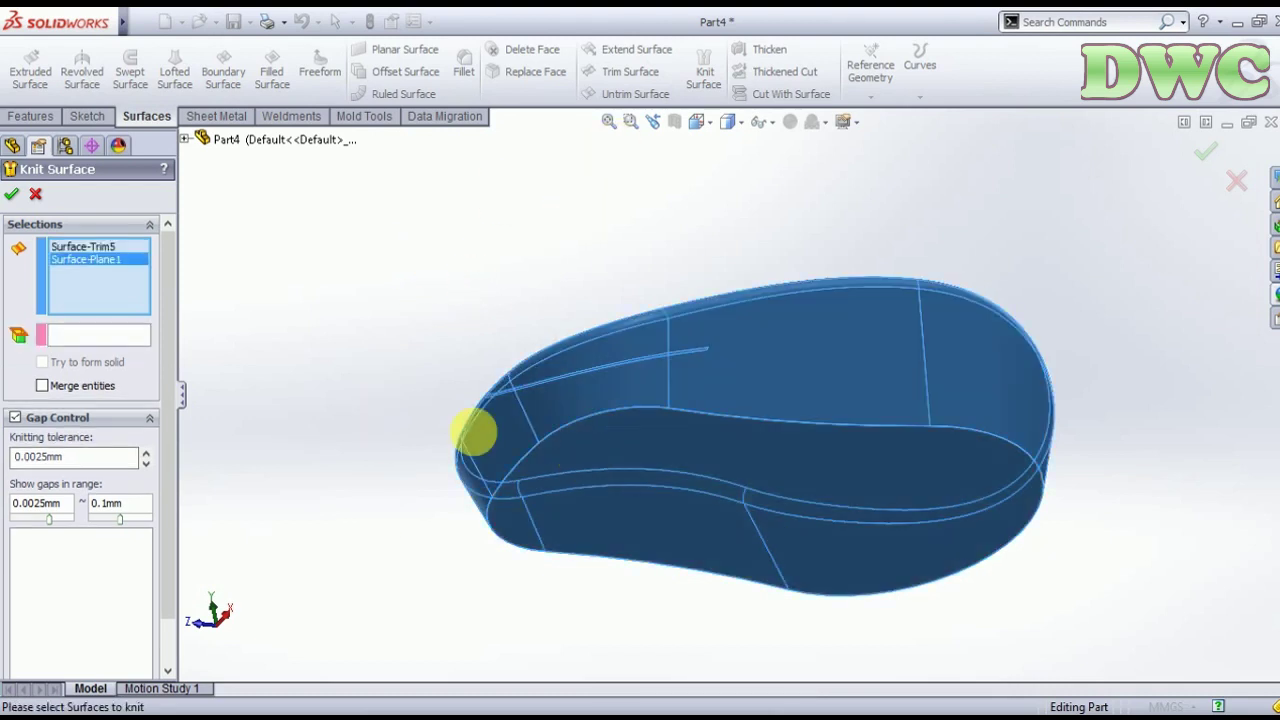
{"action": "left_click", "coordinate": [11, 196]}
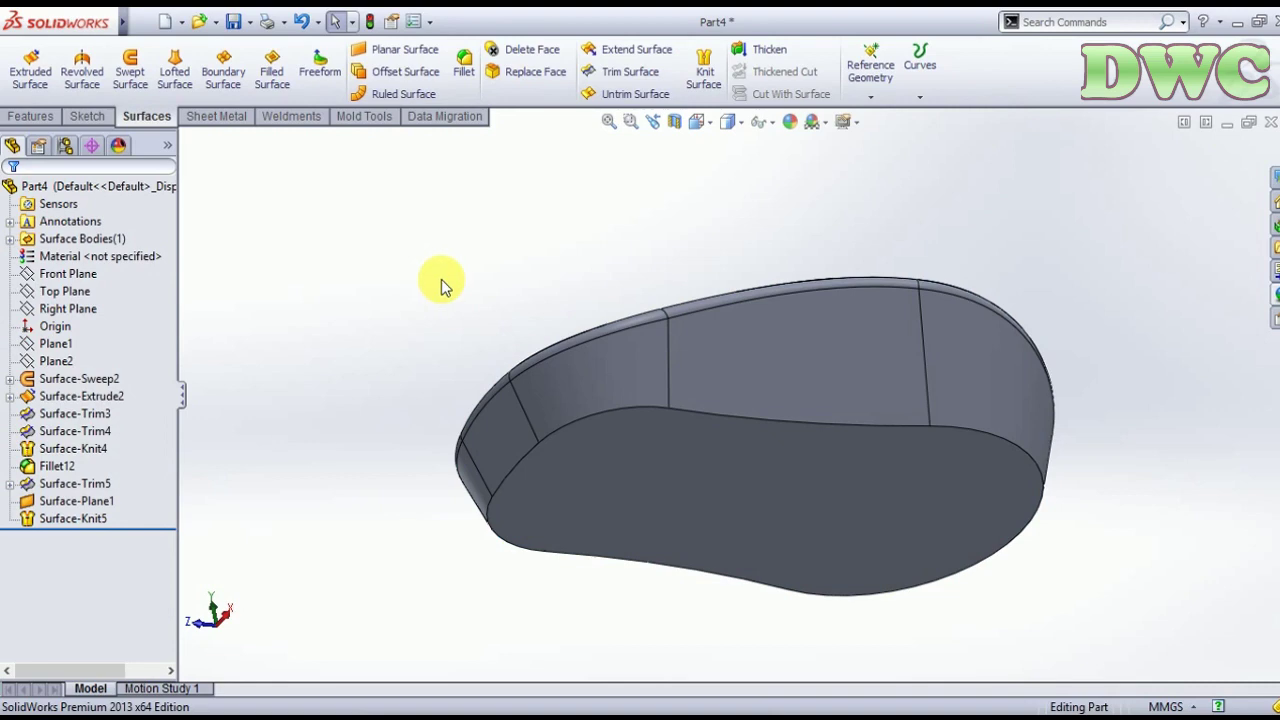
{"action": "mouse_move", "coordinate": [453, 284]}
{"action": "middle_mouse_down"}
{"action": "mouse_move", "coordinate": [455, 612]}
{"action": "mouse_move", "coordinate": [434, 497]}
{"action": "mouse_move", "coordinate": [367, 403]}
{"action": "middle_mouse_up"}
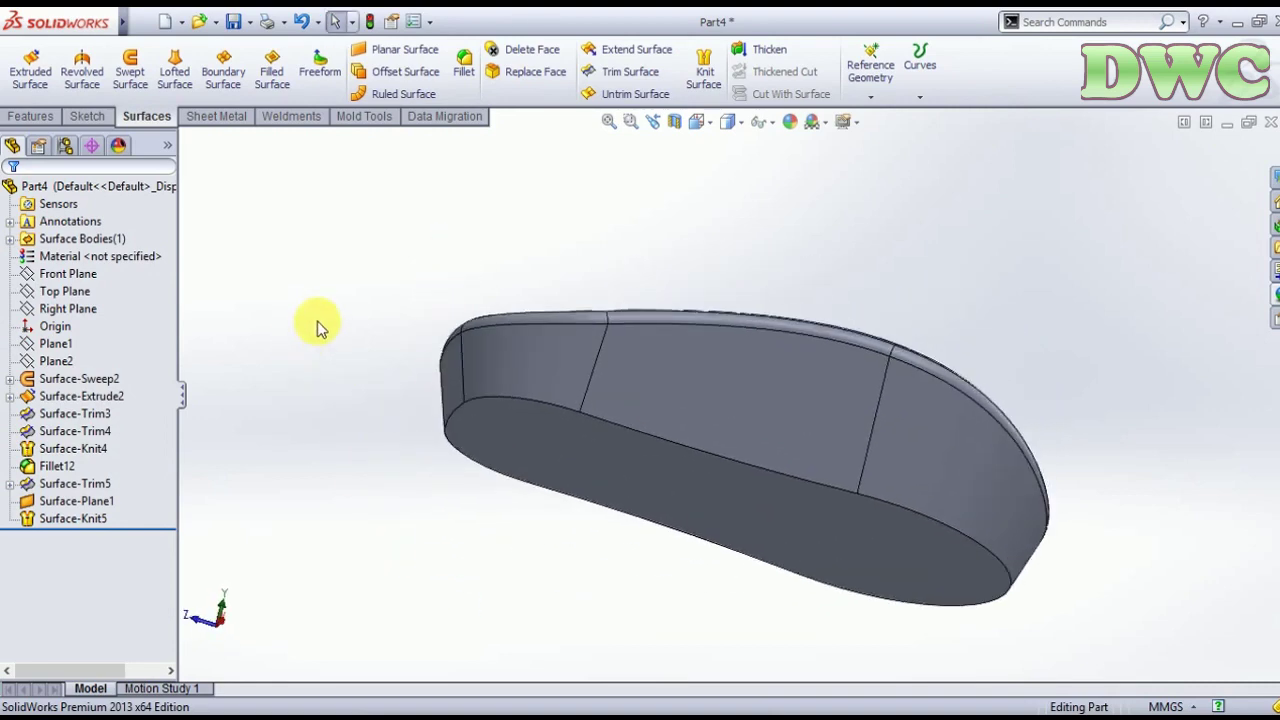
{"action": "mouse_move", "coordinate": [382, 358]}
{"action": "middle_mouse_down"}
{"action": "mouse_move", "coordinate": [400, 450]}
{"action": "mouse_move", "coordinate": [366, 329]}
{"action": "middle_mouse_up"}
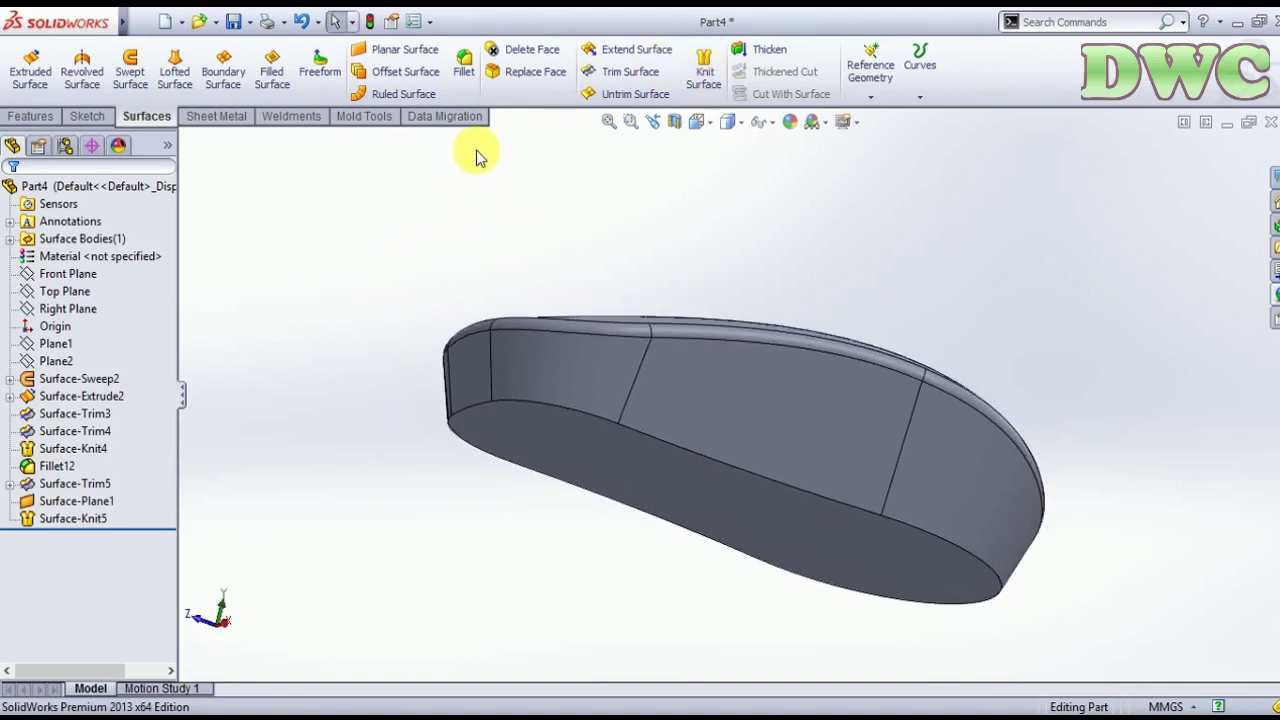
- Add Fillet13 with a 3 mm radius to the bottom edge loop
{"action": "left_click", "coordinate": [464, 65]}
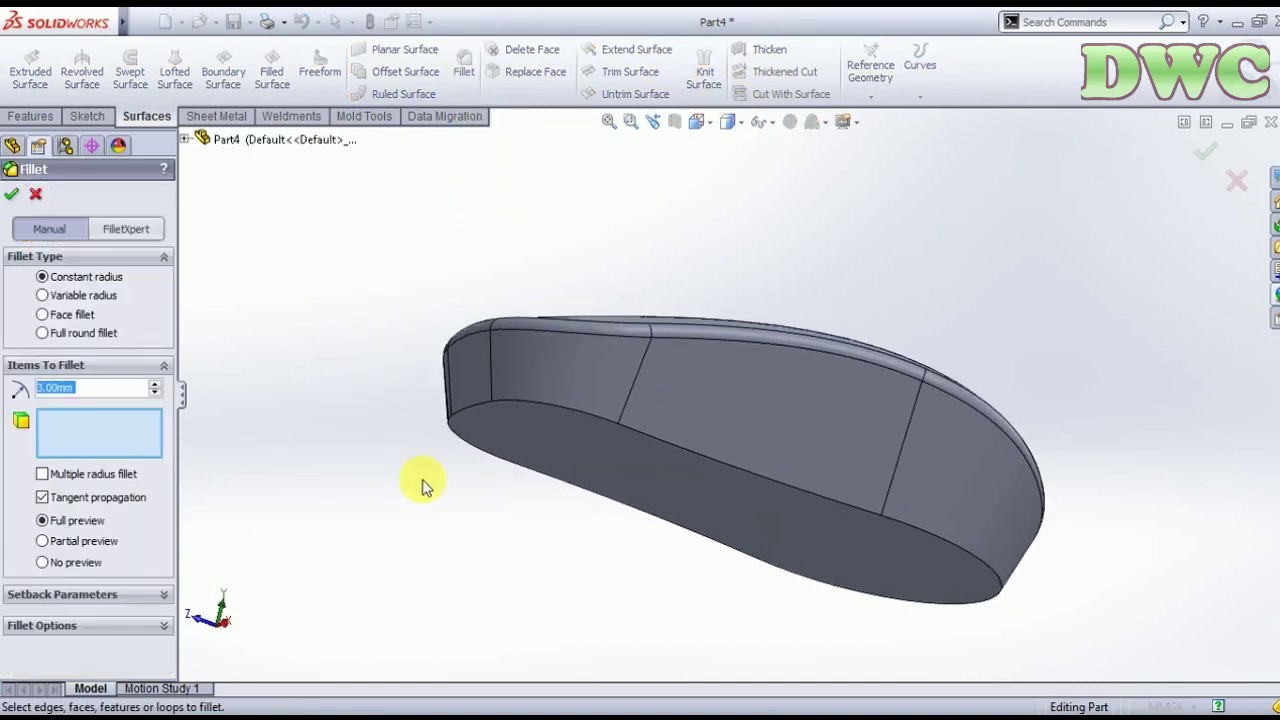
{"action": "left_click", "coordinate": [464, 407]}
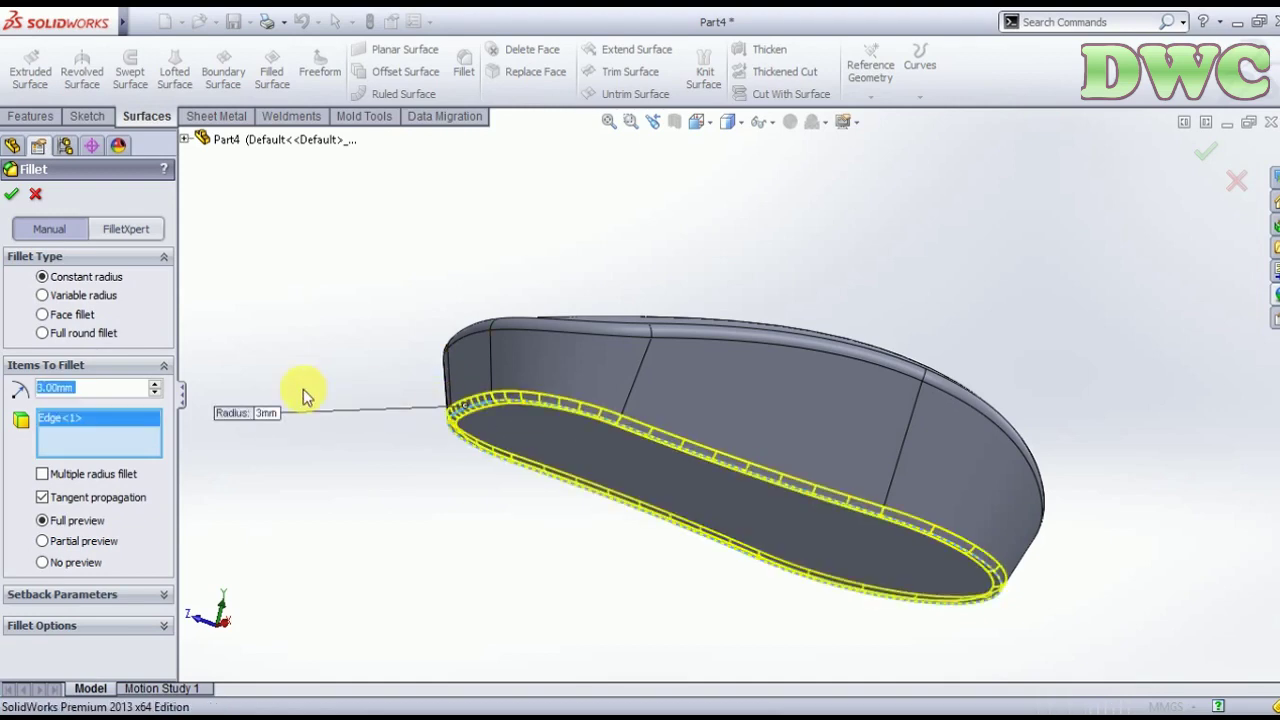
{"action": "left_click", "coordinate": [1222, 148]}
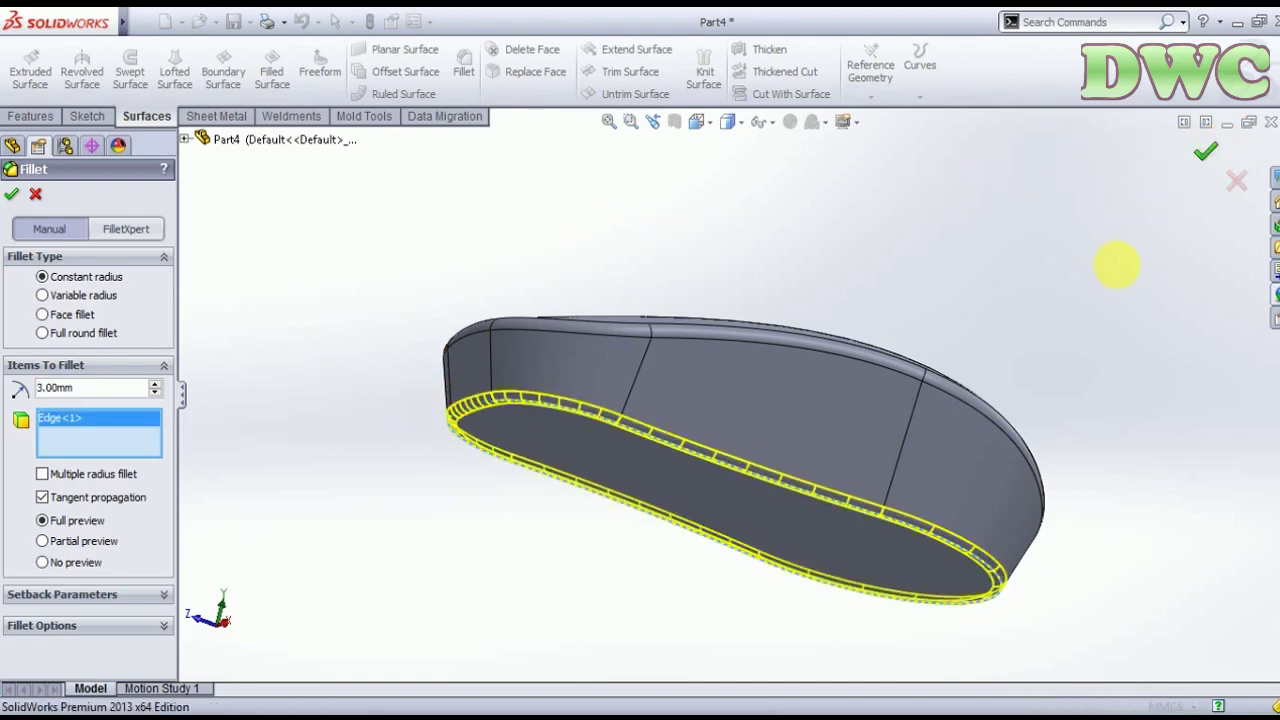
{"action": "middle_click_drag", "start_coordinate": [1100, 263], "coordinate": [1123, 429]}
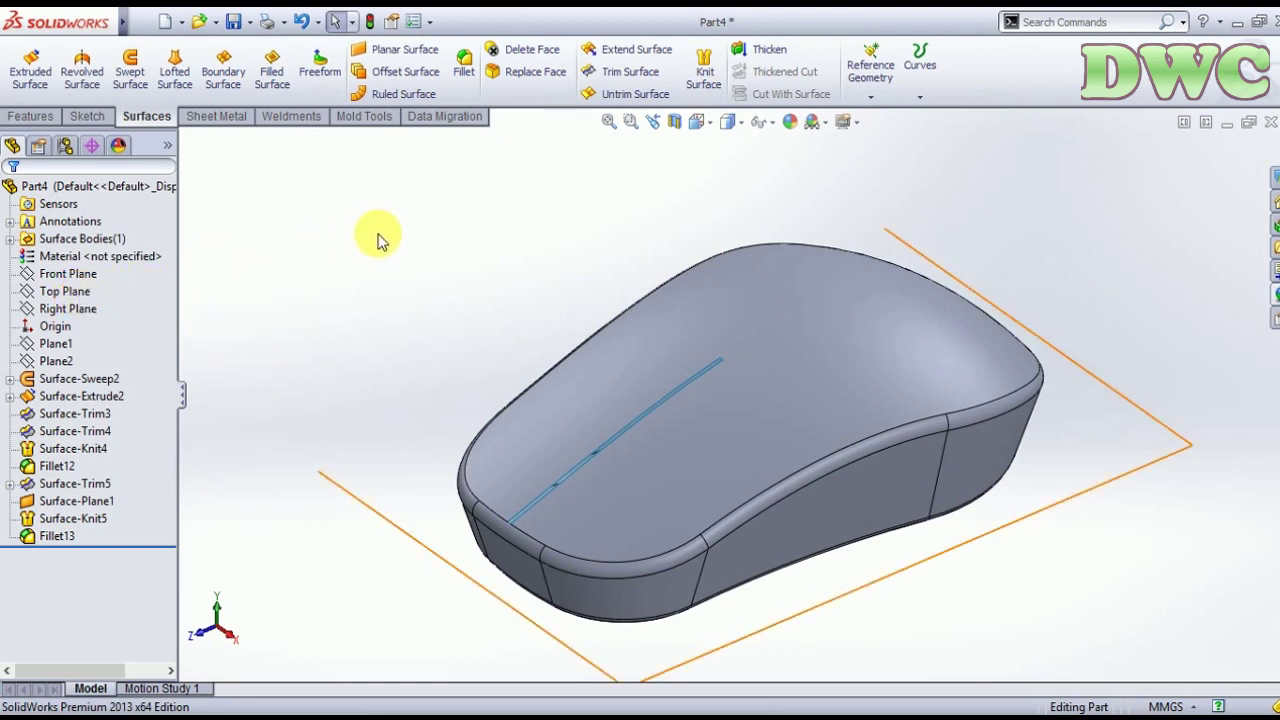
- On the Top Plane, sketch a vertical centerline from the origin down past the mouse outline
{"action": "left_click", "coordinate": [704, 122]}
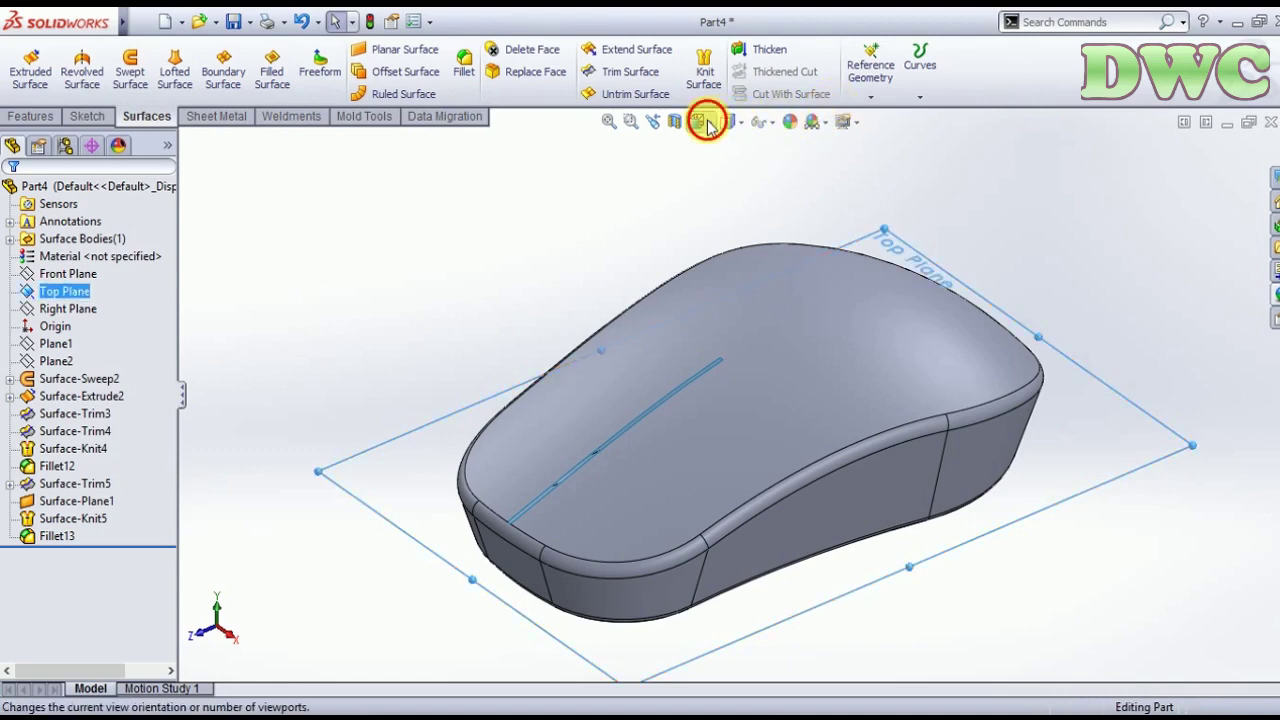
{"action": "left_click", "coordinate": [768, 192]}
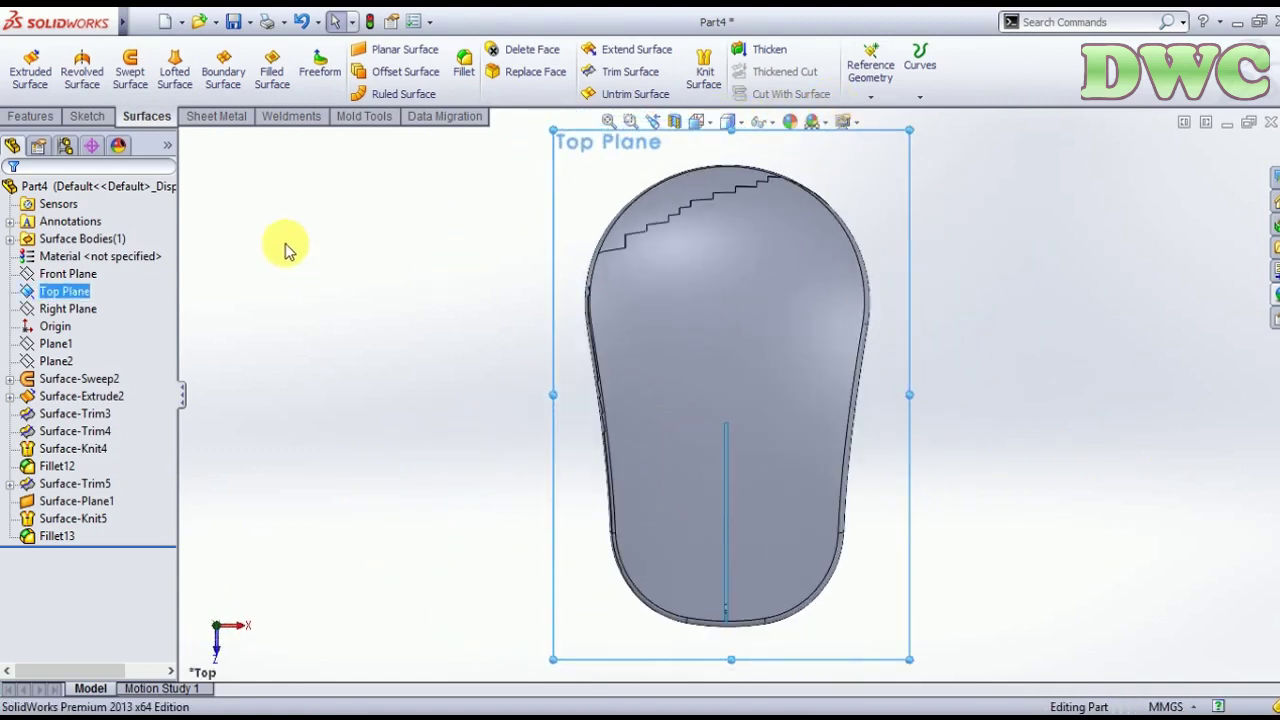
{"action": "left_click", "coordinate": [100, 118]}
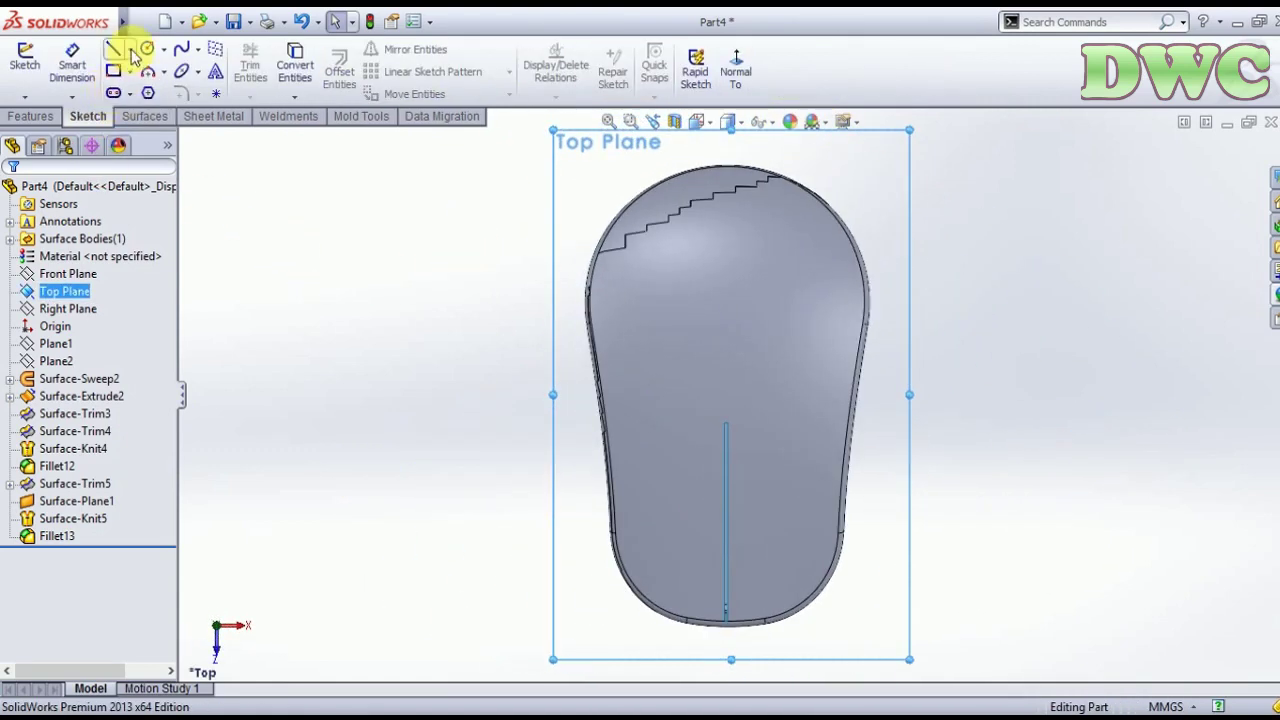
{"action": "left_click", "coordinate": [130, 49]}
{"action": "left_click", "coordinate": [140, 80]}
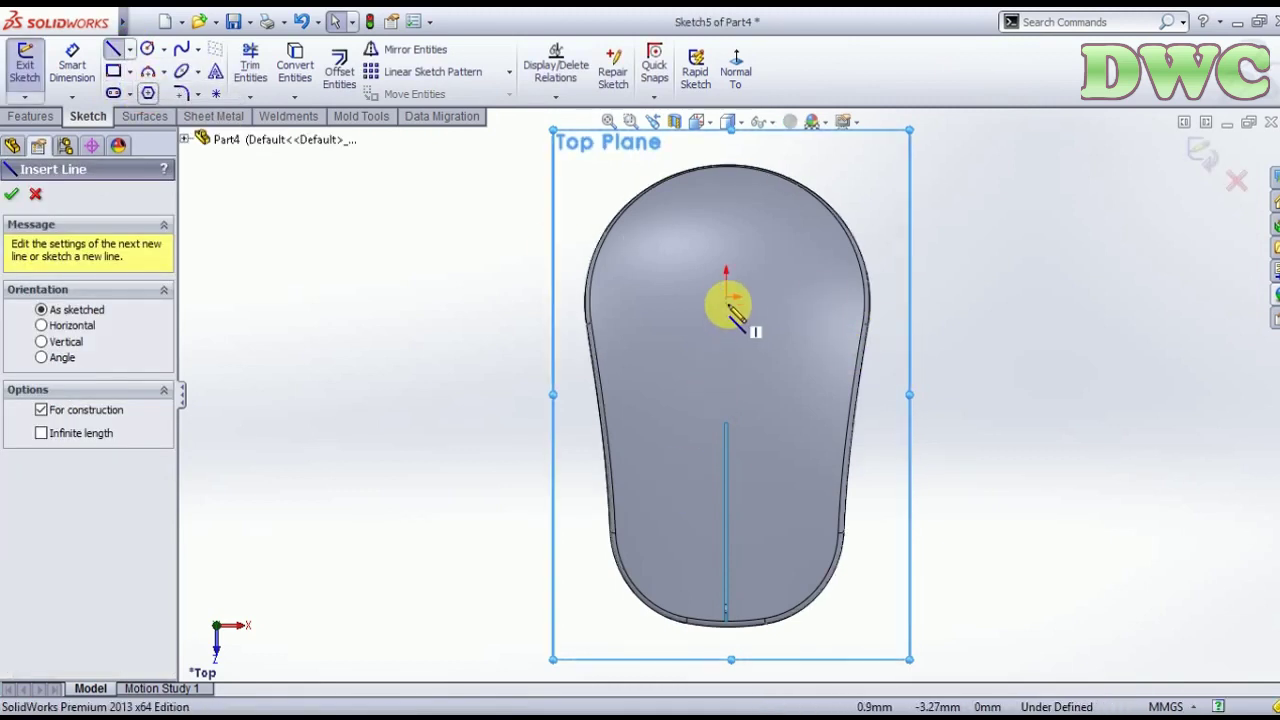
{"action": "left_click", "coordinate": [726, 297]}
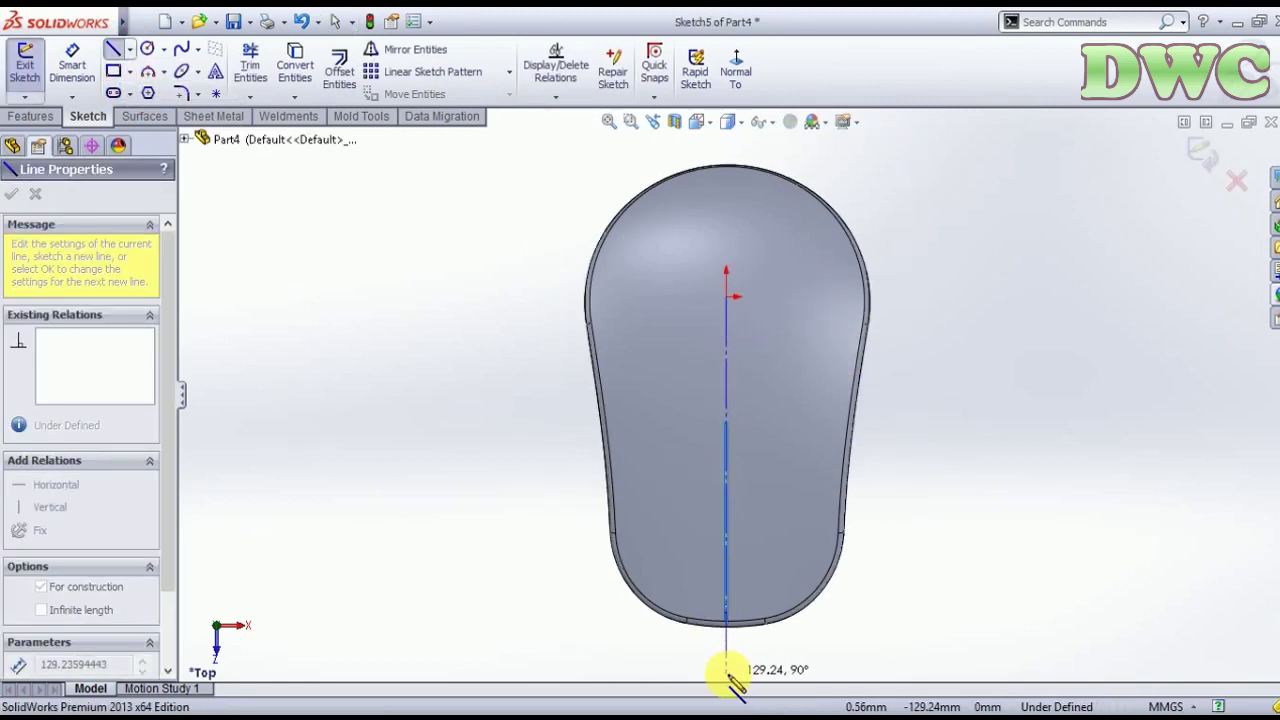
{"action": "left_click", "coordinate": [726, 673]}
{"action": "key", "text": "Escape"}
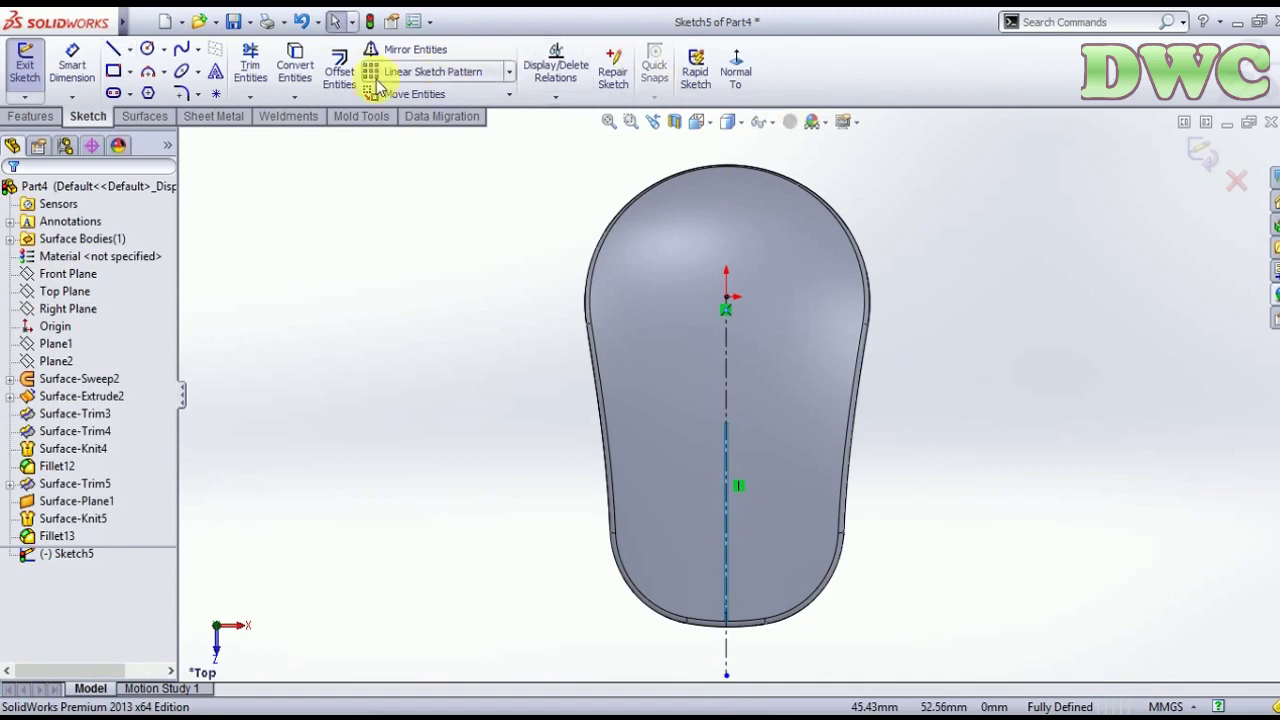
{"action": "left_click", "coordinate": [114, 95]}
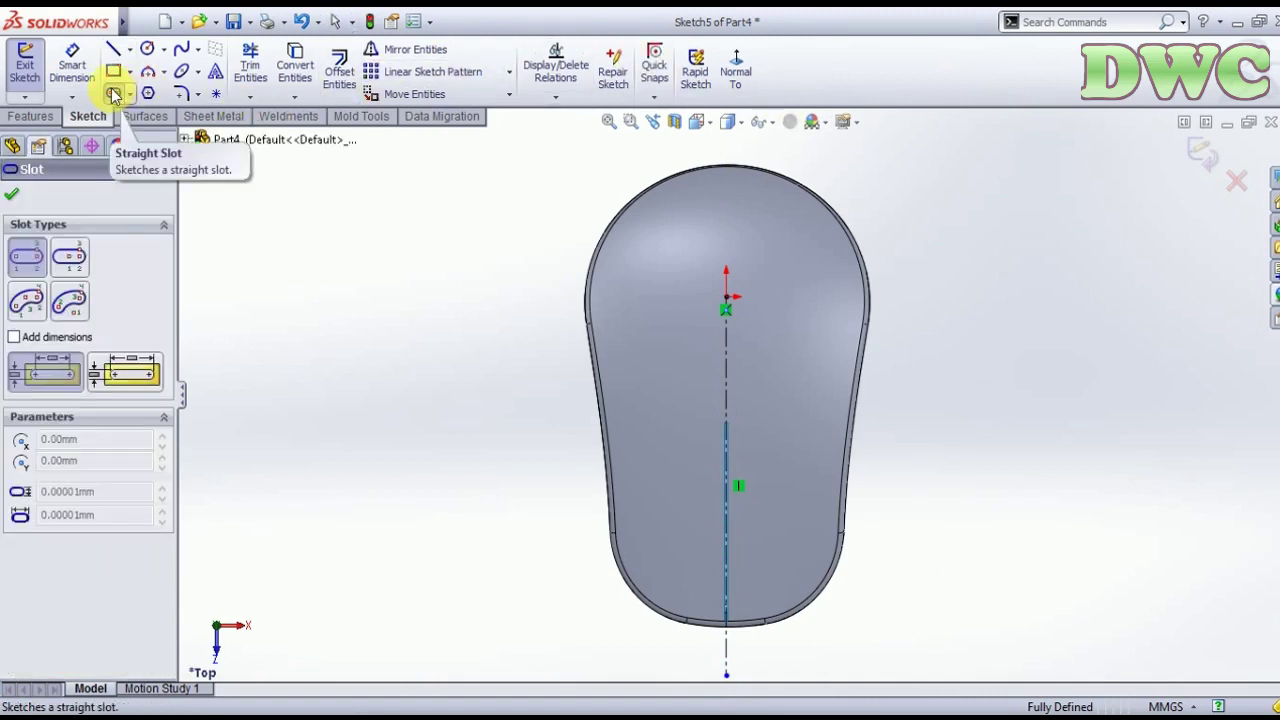
- Draw a straight slot on the centerline, then stretch it to about 7.64 × 21.27 mm
{"action": "scroll", "coordinate": [752, 512], "scroll_direction": "down", "scroll_amount": 3}
{"action": "scroll", "coordinate": [740, 520], "scroll_direction": "up", "scroll_amount": 1}
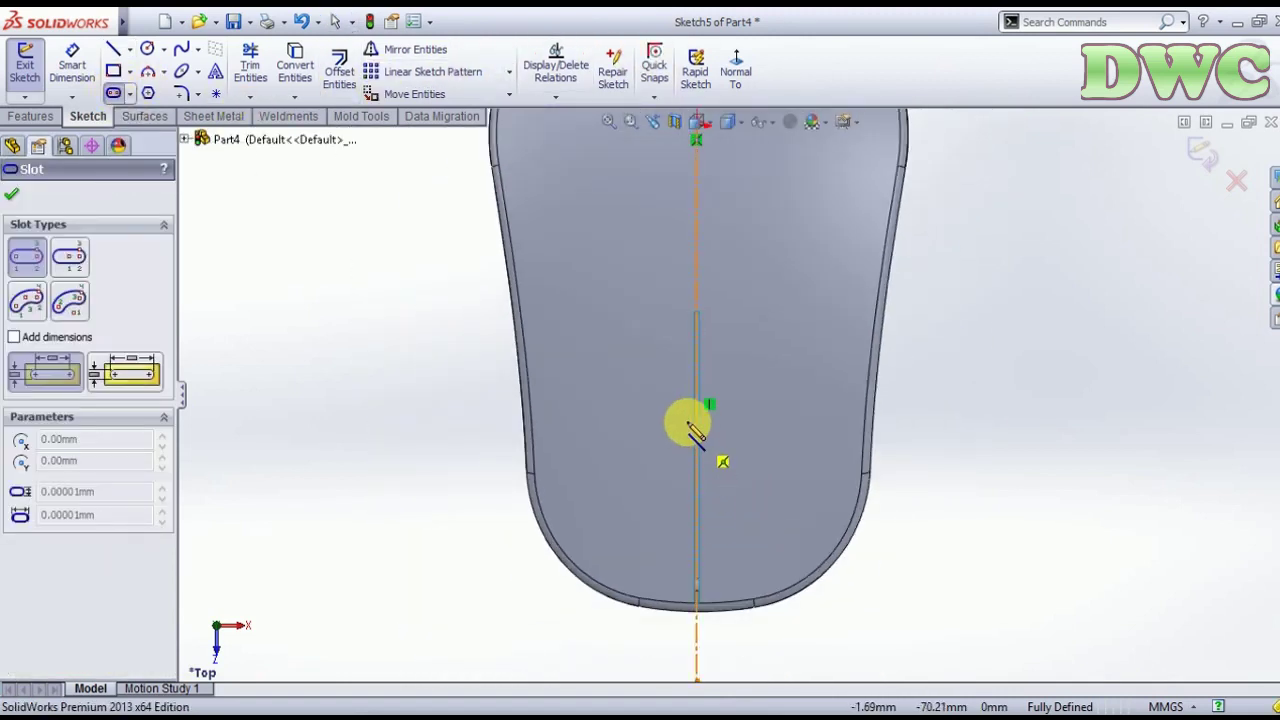
{"action": "scroll", "coordinate": [696, 430], "scroll_direction": "down", "scroll_amount": 1}
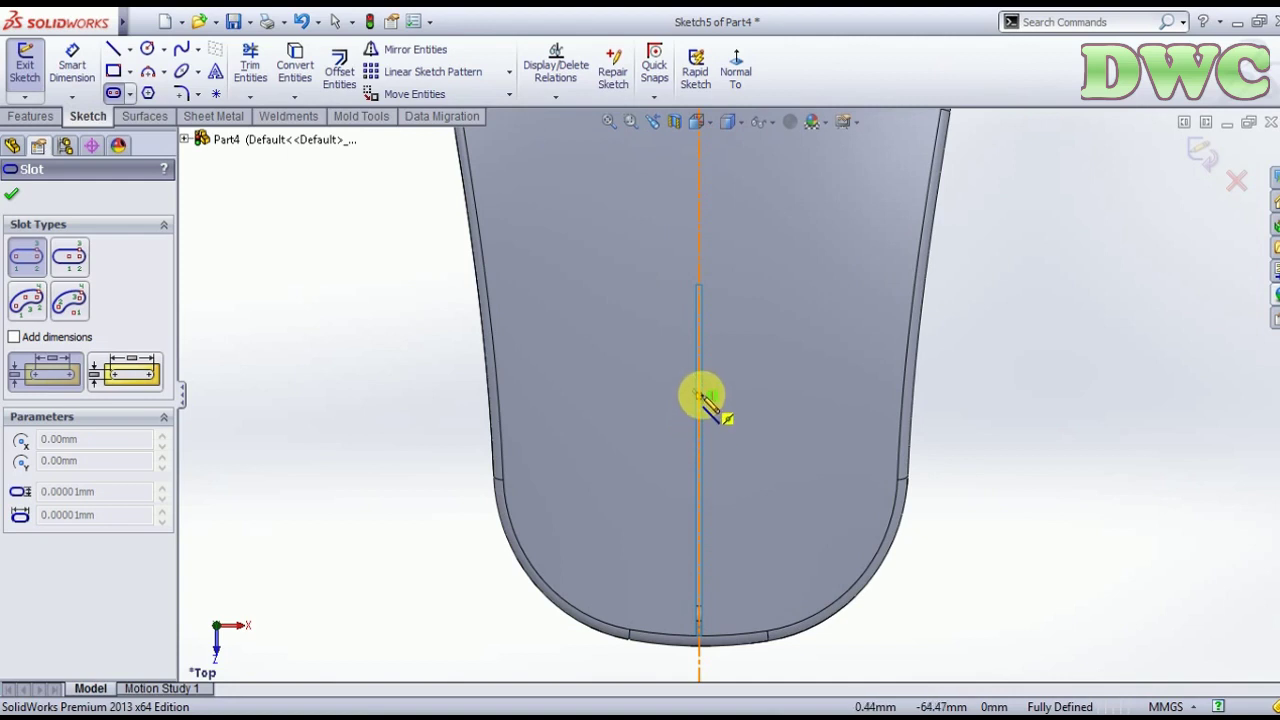
{"action": "left_click", "coordinate": [699, 395]}
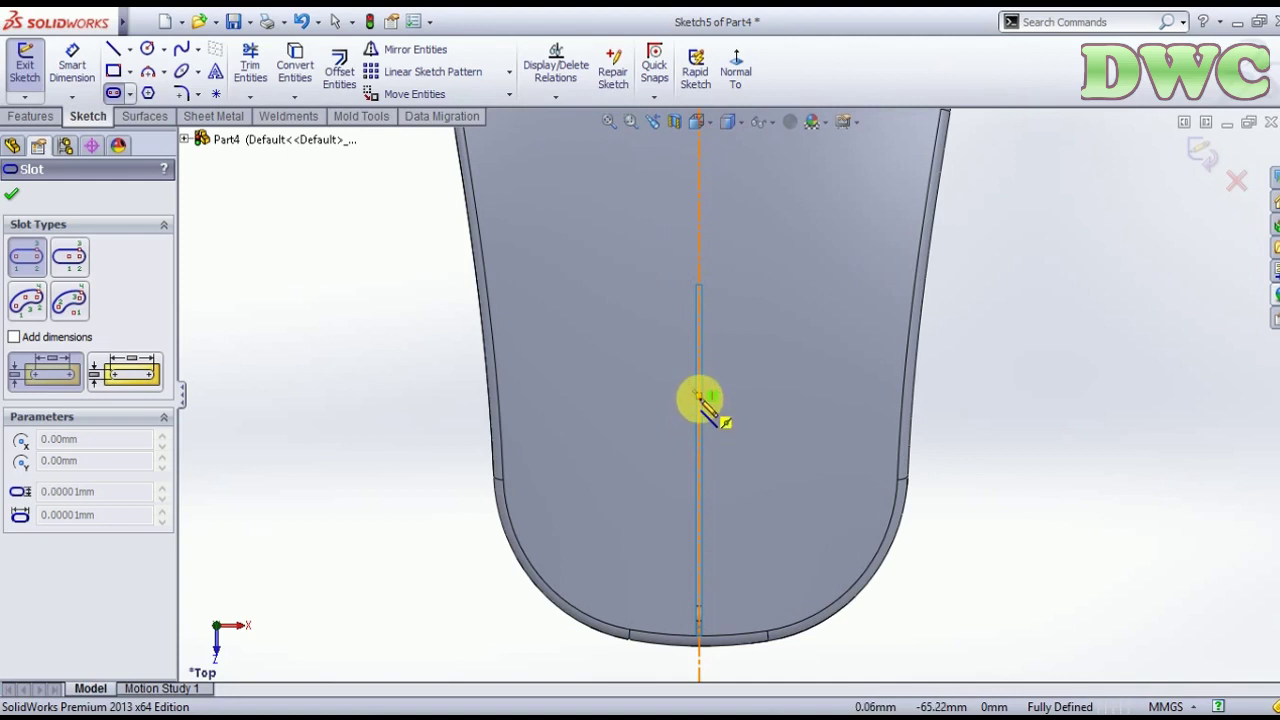
{"action": "left_click", "coordinate": [699, 396]}
{"action": "left_click", "coordinate": [701, 474]}
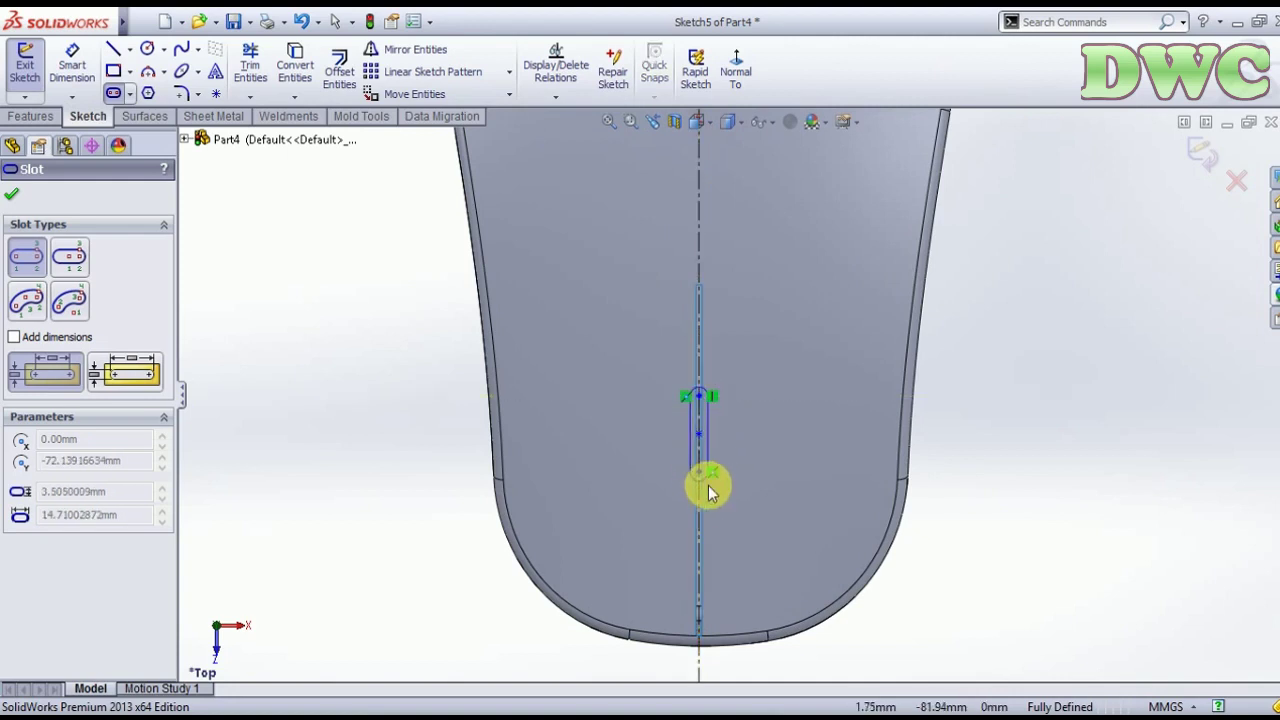
{"action": "left_click", "coordinate": [717, 499]}
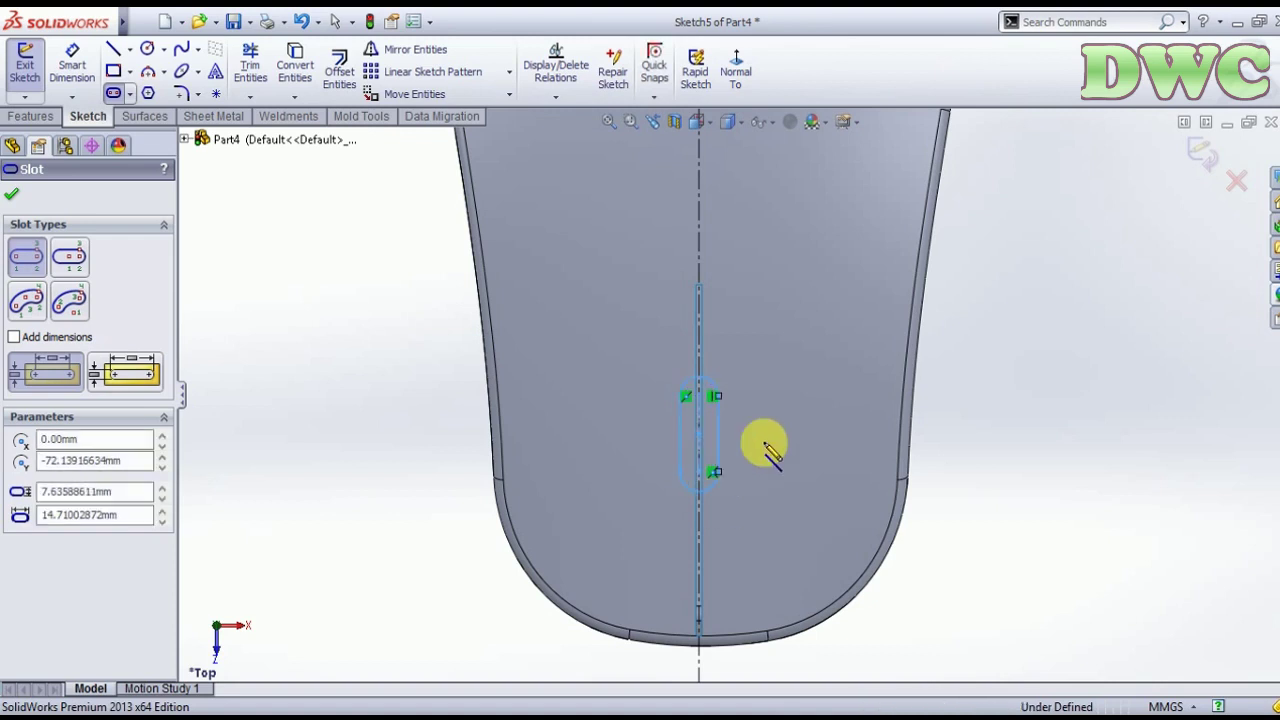
{"action": "key", "text": "Escape"}
{"action": "scroll", "coordinate": [737, 314], "scroll_direction": "down", "scroll_amount": 5}
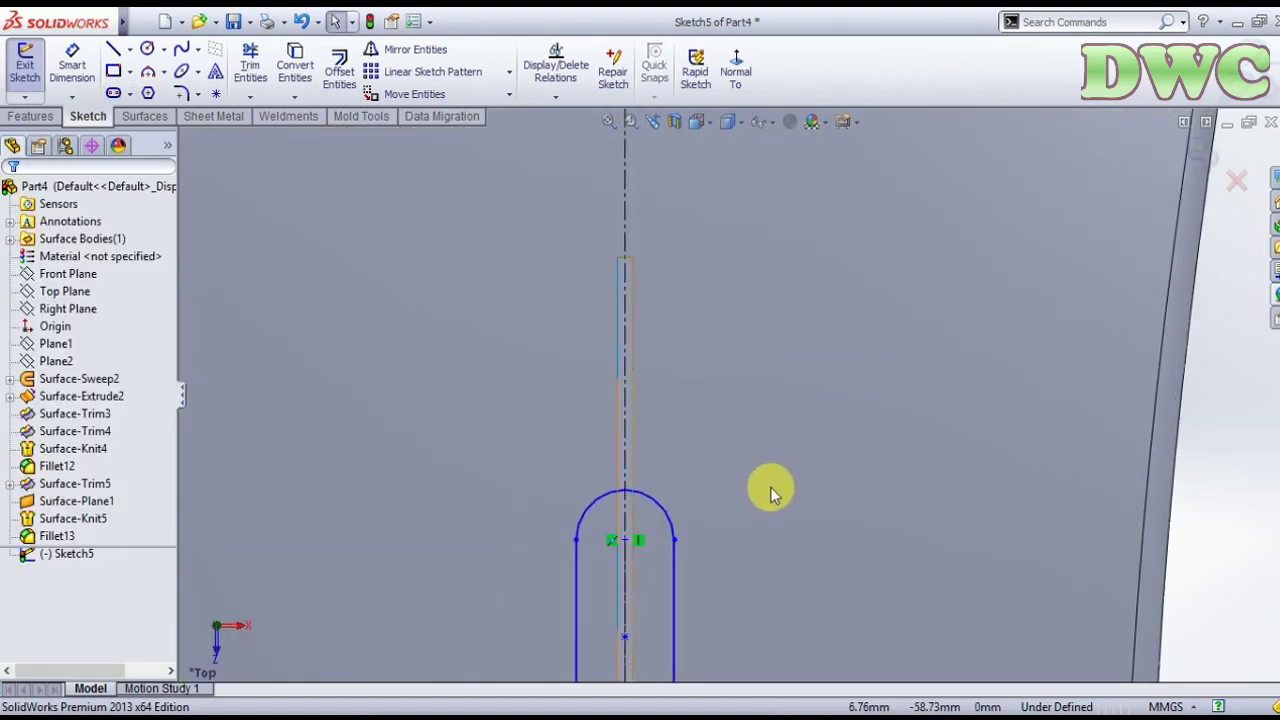
{"action": "scroll", "coordinate": [771, 489], "scroll_direction": "up", "scroll_amount": 2}
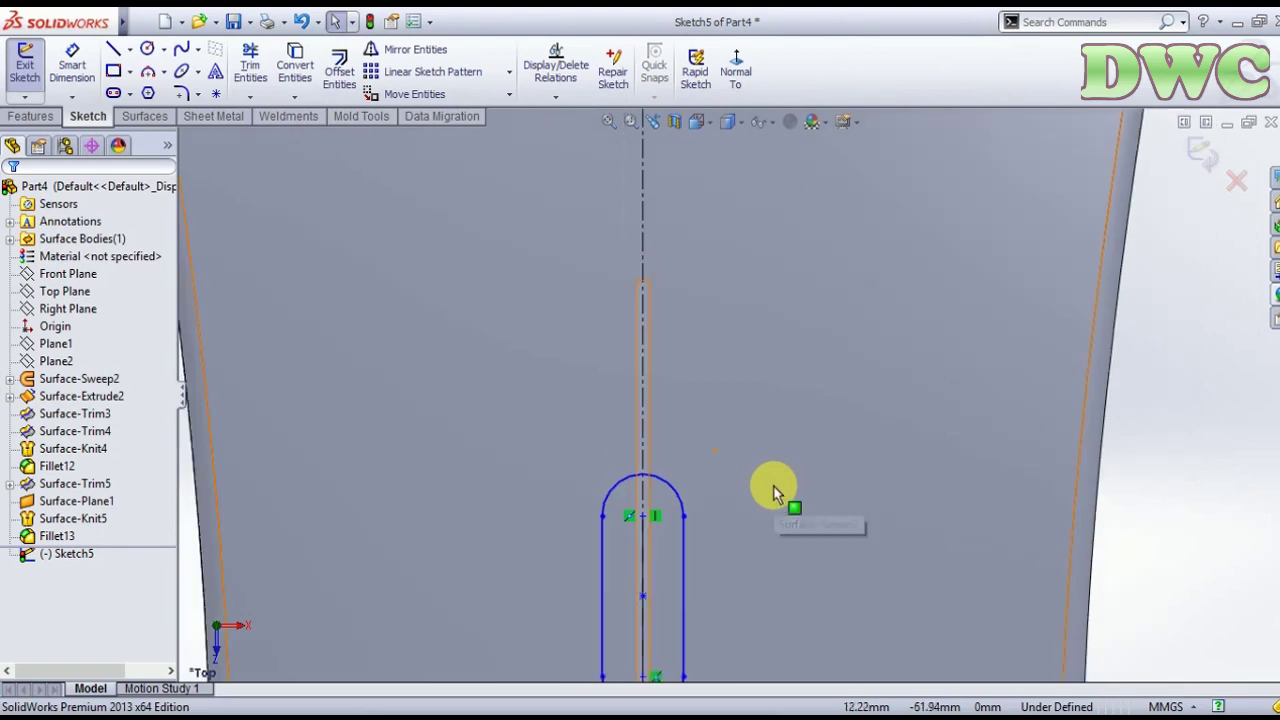
{"action": "scroll", "coordinate": [771, 489], "scroll_direction": "up", "scroll_amount": 2}
{"action": "scroll", "coordinate": [771, 489], "scroll_direction": "up", "scroll_amount": 2}
{"action": "scroll", "coordinate": [771, 489], "scroll_direction": "up", "scroll_amount": 2}
{"action": "scroll", "coordinate": [725, 420], "scroll_direction": "down", "scroll_amount": 2}
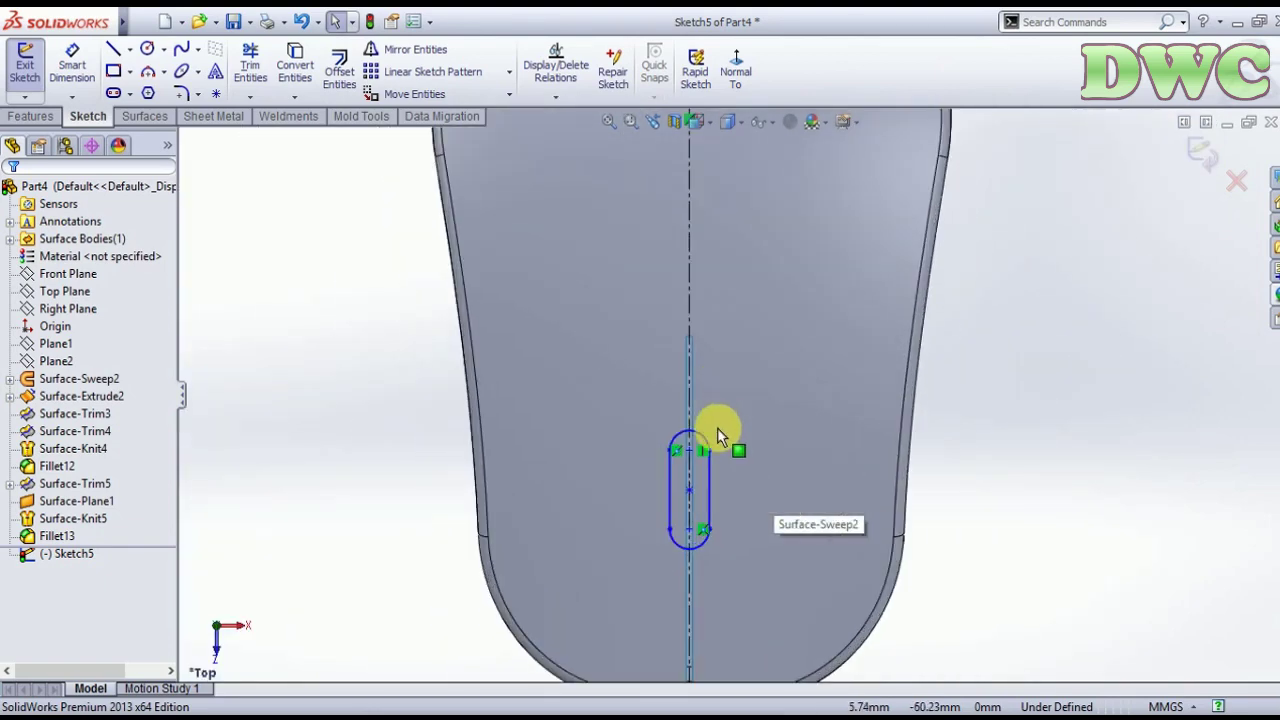
{"action": "left_click_drag", "start_coordinate": [691, 458], "coordinate": [697, 425]}
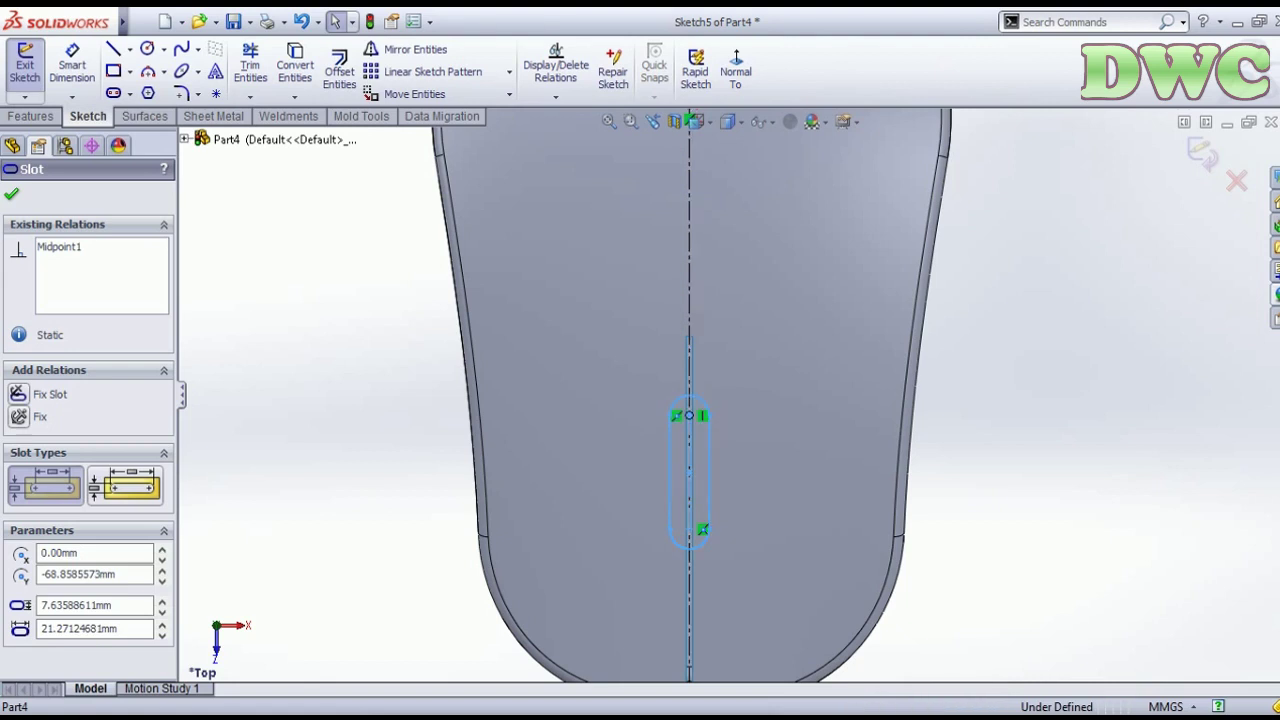
- Dimension the slot to 20 mm long with a 3.5 mm end radius
{"action": "left_click", "coordinate": [72, 58]}
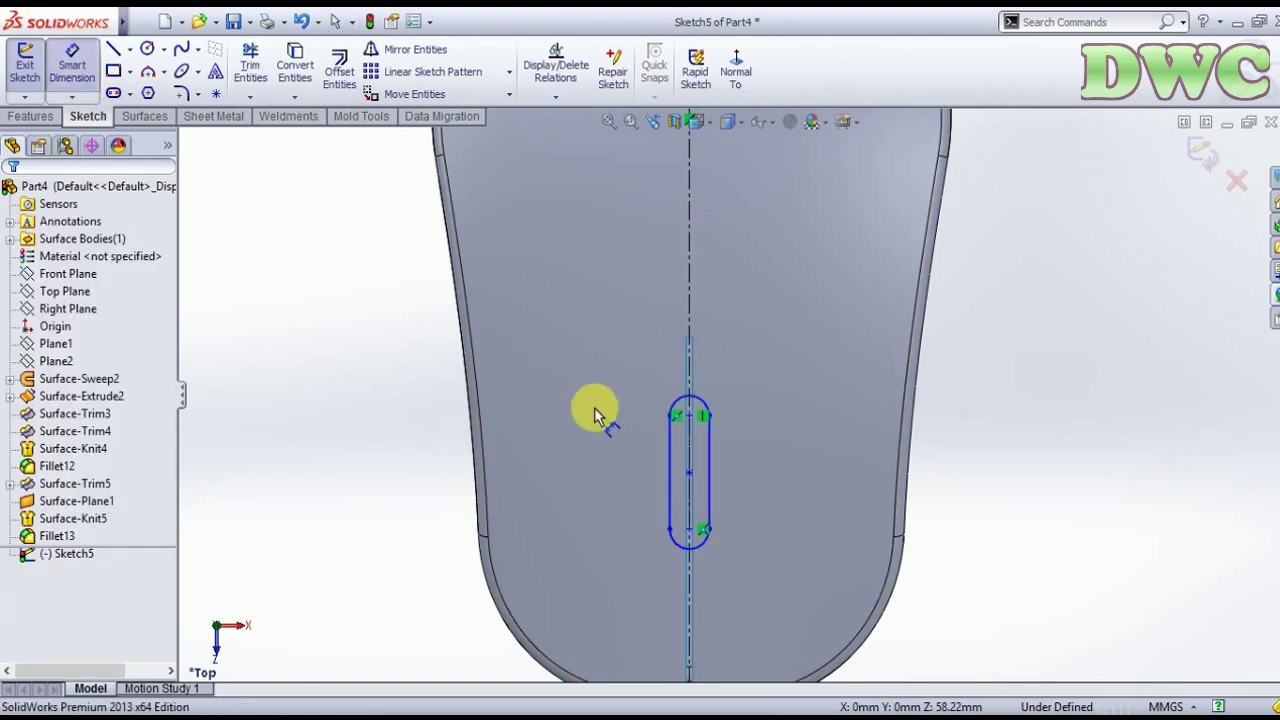
{"action": "left_click", "coordinate": [695, 462]}
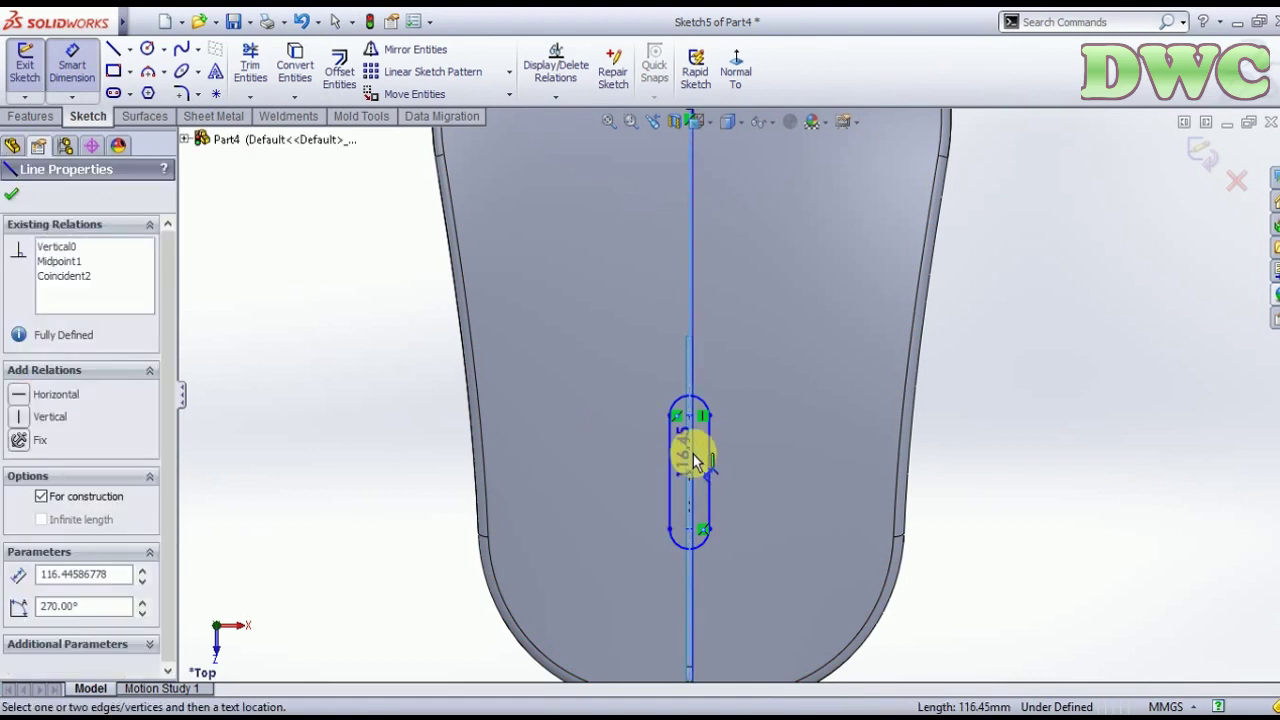
{"action": "key", "text": "Escape"}
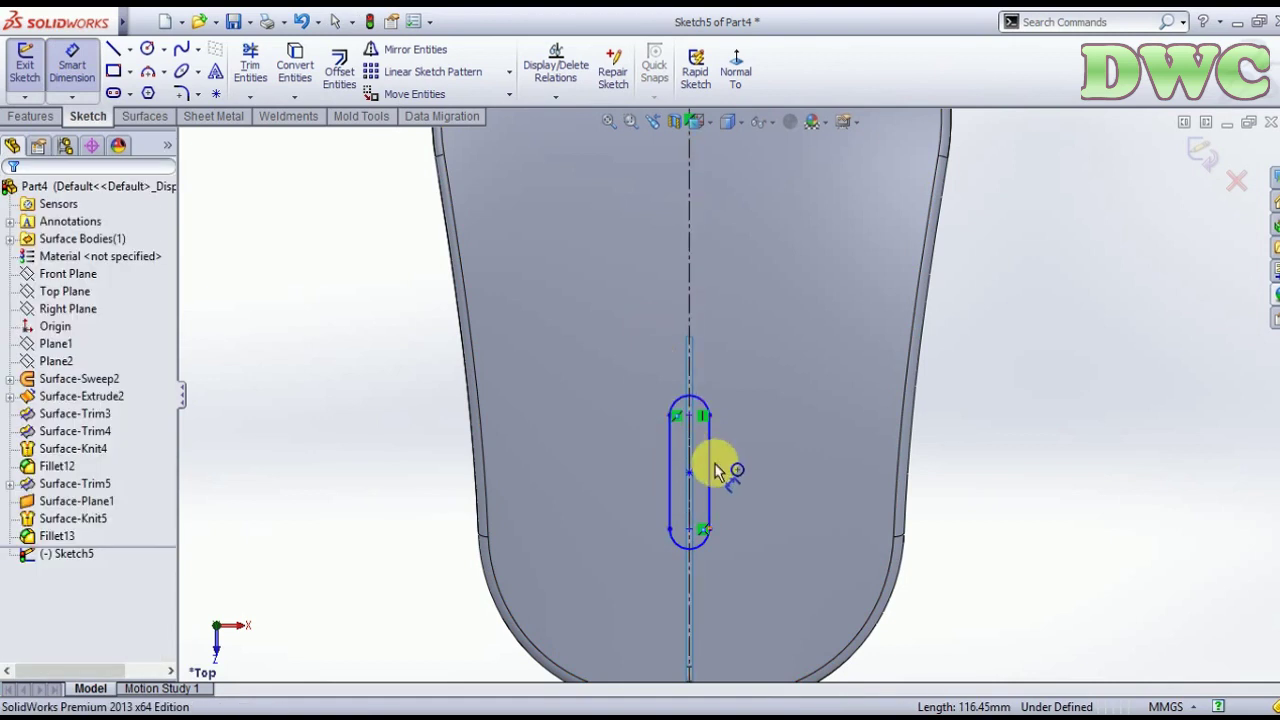
{"action": "left_click", "coordinate": [715, 481]}
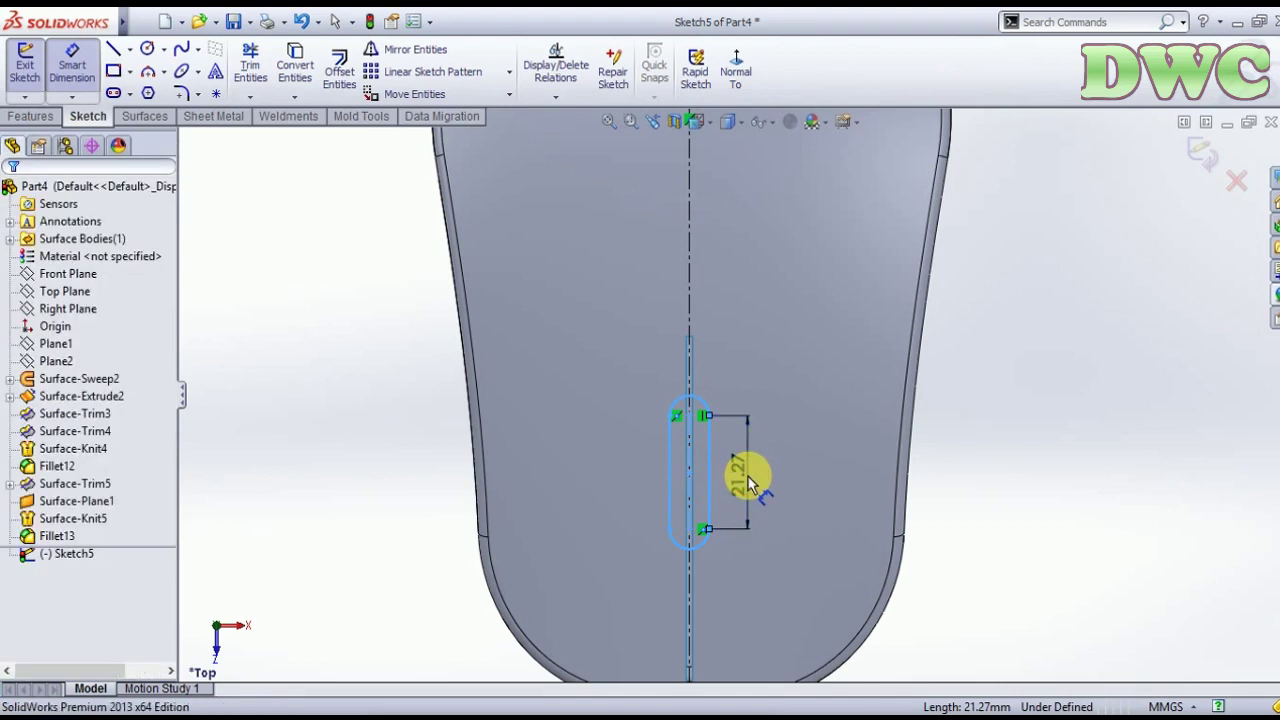
{"action": "left_click", "coordinate": [785, 472]}
{"action": "type", "text": "20"}
{"action": "key", "text": "Return"}
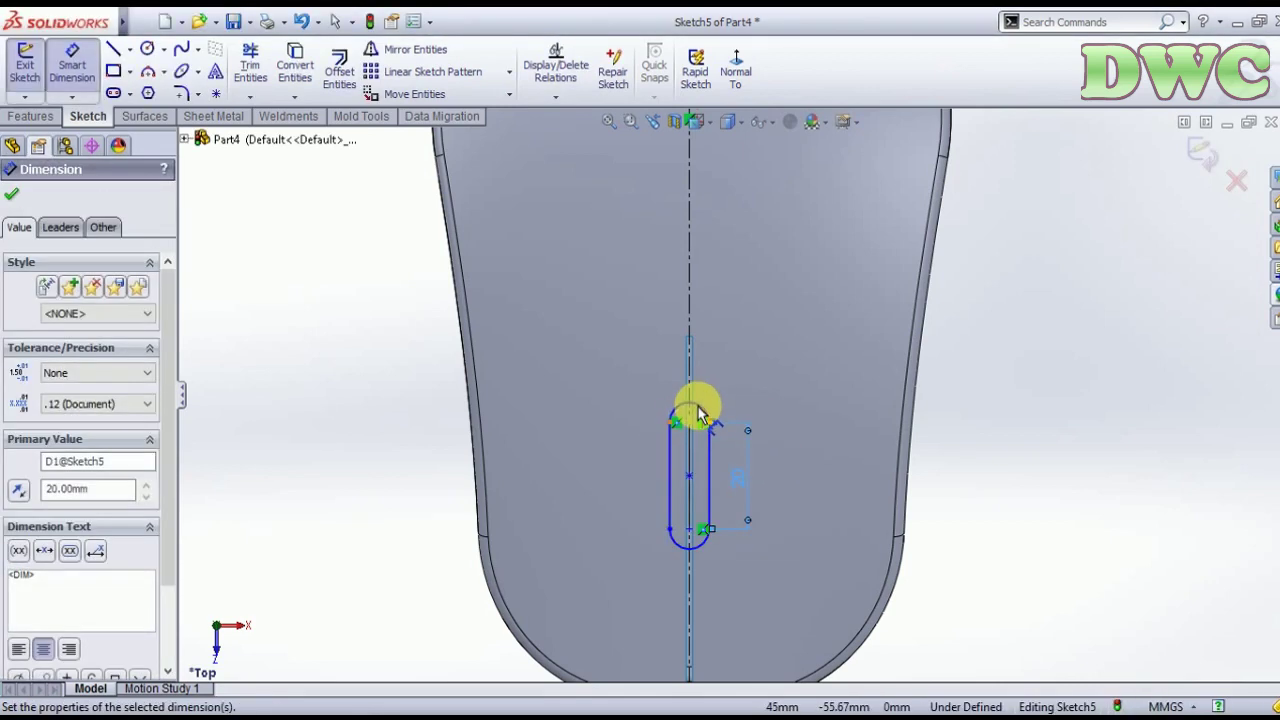
{"action": "left_click", "coordinate": [697, 413]}
{"action": "left_click", "coordinate": [716, 376]}
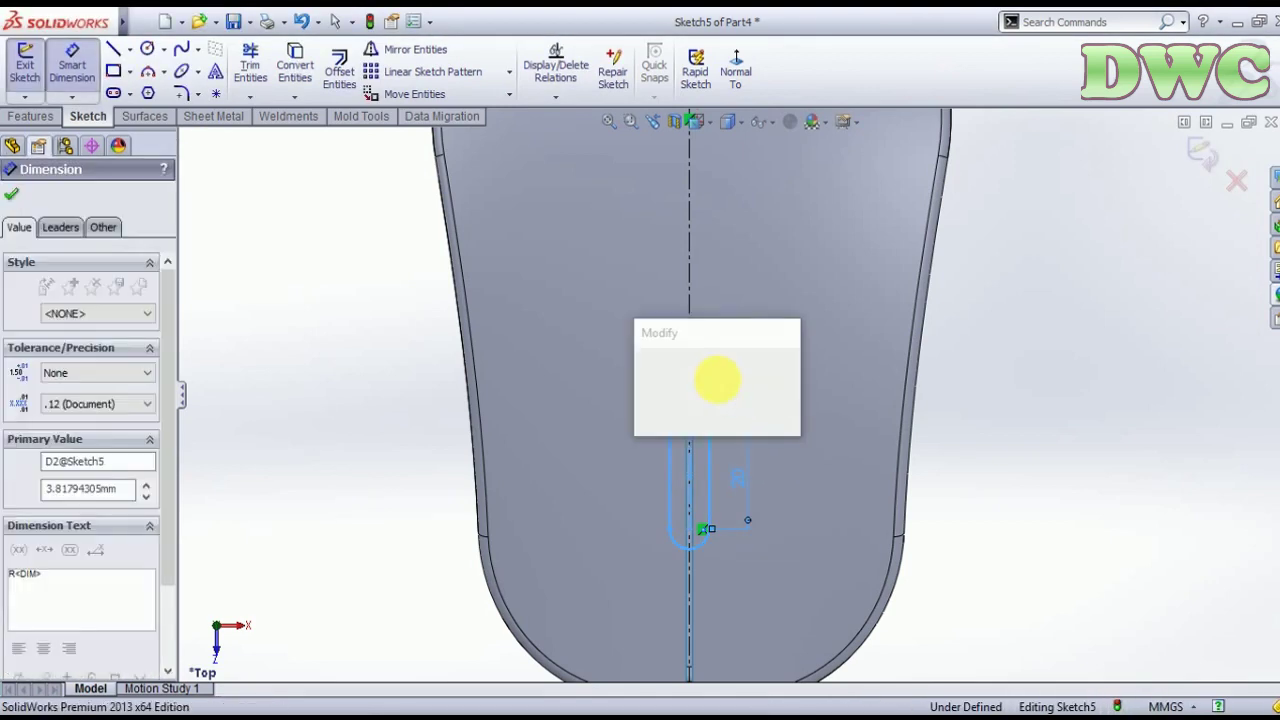
{"action": "type", "text": "3.5"}
{"action": "key", "text": "Return"}
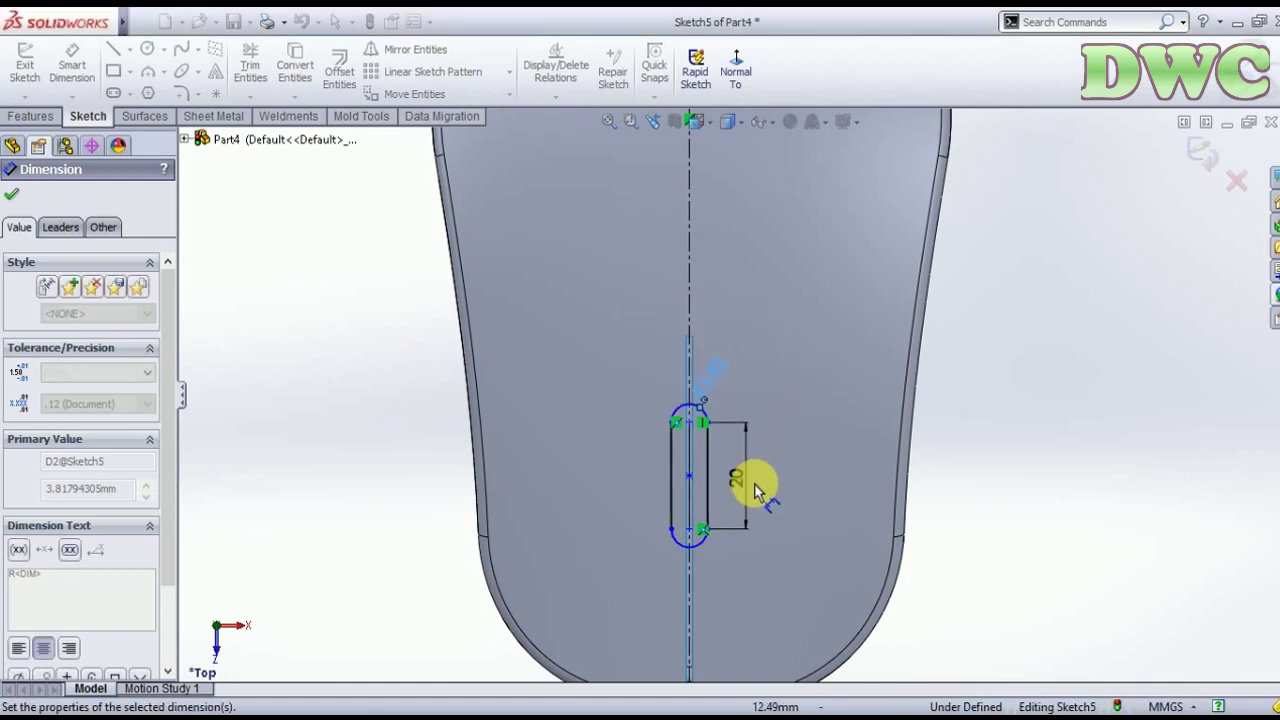
- Try a 25 mm slot length, revert to 20 mm, and exit the sketch
{"action": "left_click", "coordinate": [736, 484]}
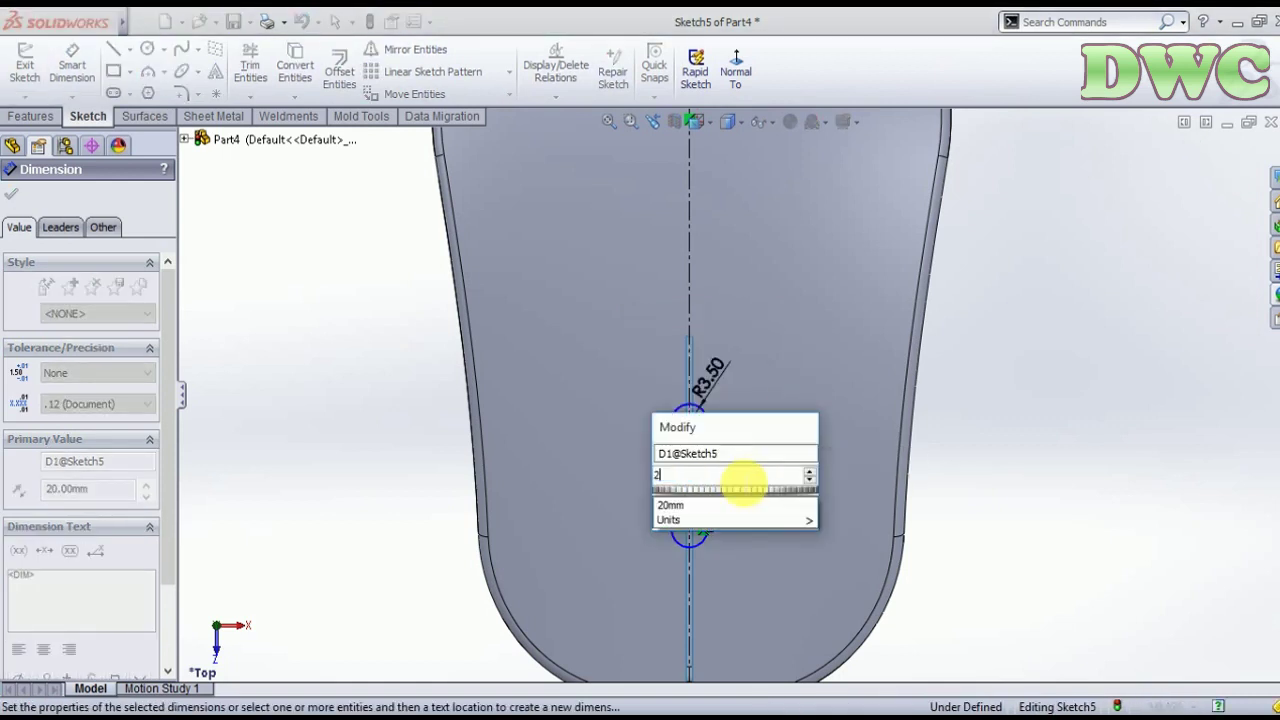
{"action": "type", "text": "25"}
{"action": "key", "text": "Return"}
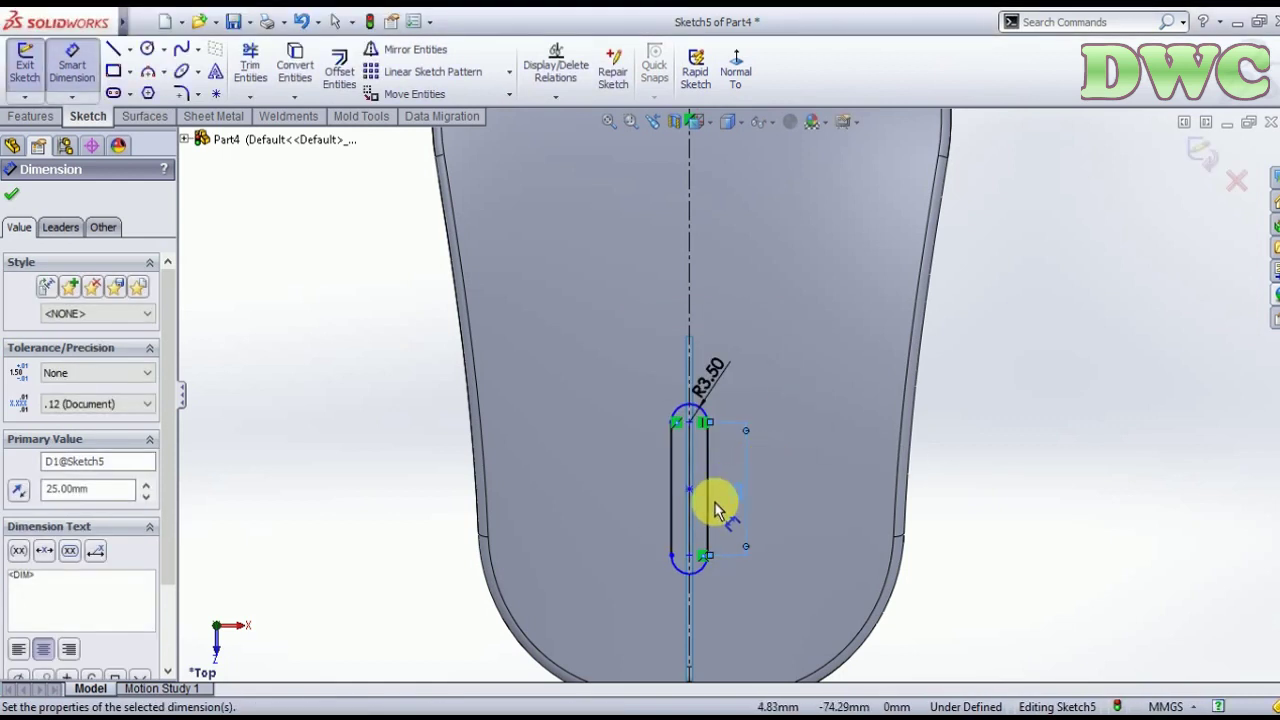
{"action": "left_click", "coordinate": [743, 500]}
{"action": "type", "text": "20"}
{"action": "key", "text": "Return"}
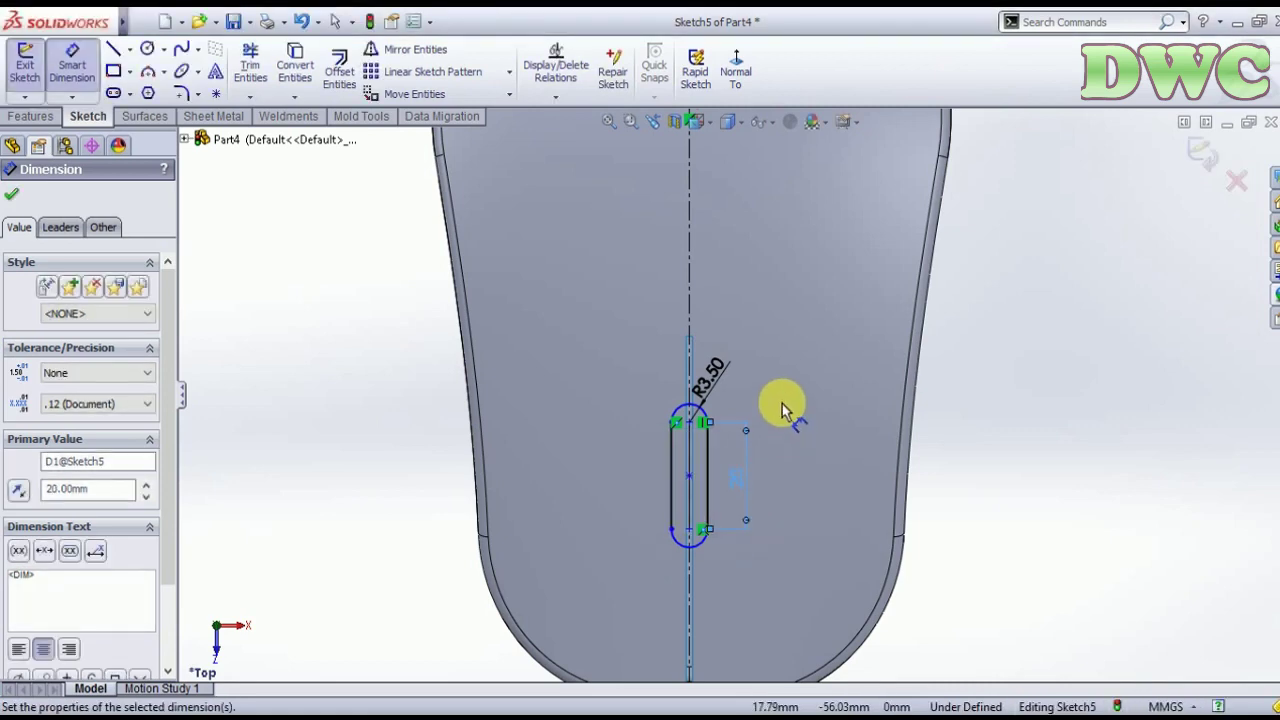
{"action": "left_click", "coordinate": [1196, 160]}
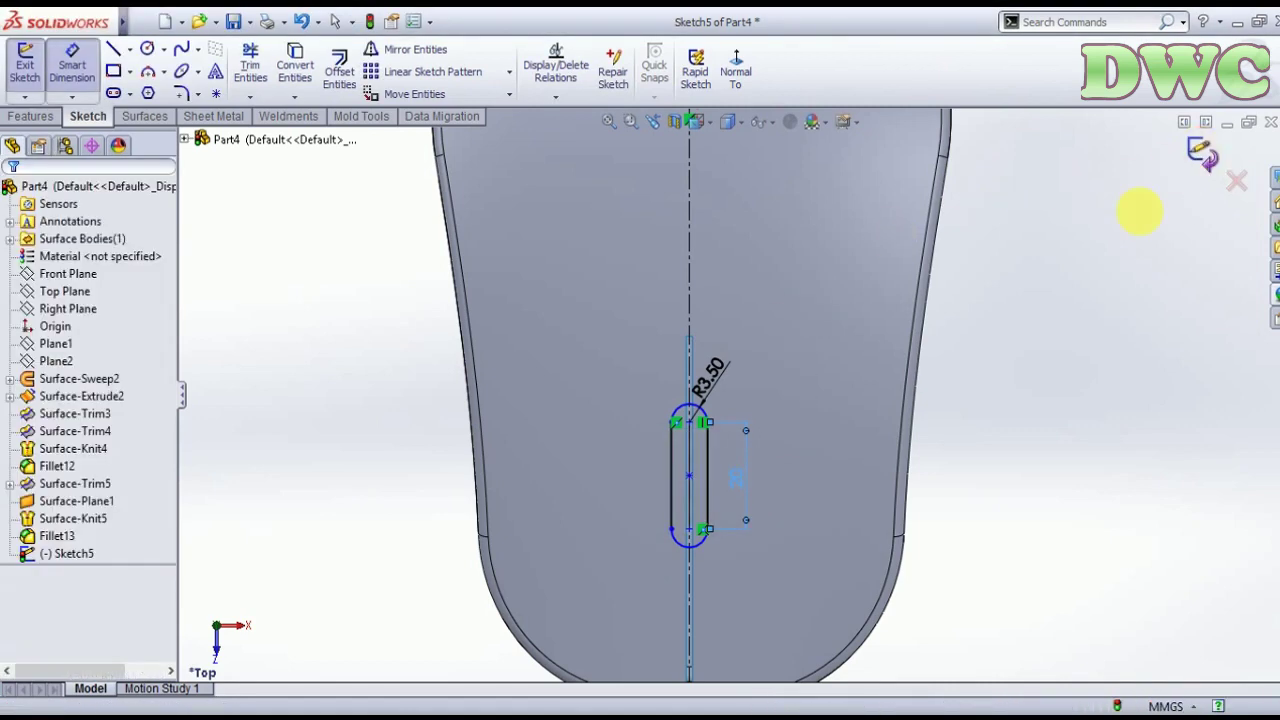
{"action": "key", "text": "f"}
{"action": "mouse_move", "coordinate": [971, 523]}
{"action": "middle_mouse_down"}
{"action": "mouse_move", "coordinate": [955, 330]}
{"action": "mouse_move", "coordinate": [826, 314]}
{"action": "mouse_move", "coordinate": [871, 471]}
{"action": "middle_mouse_up"}
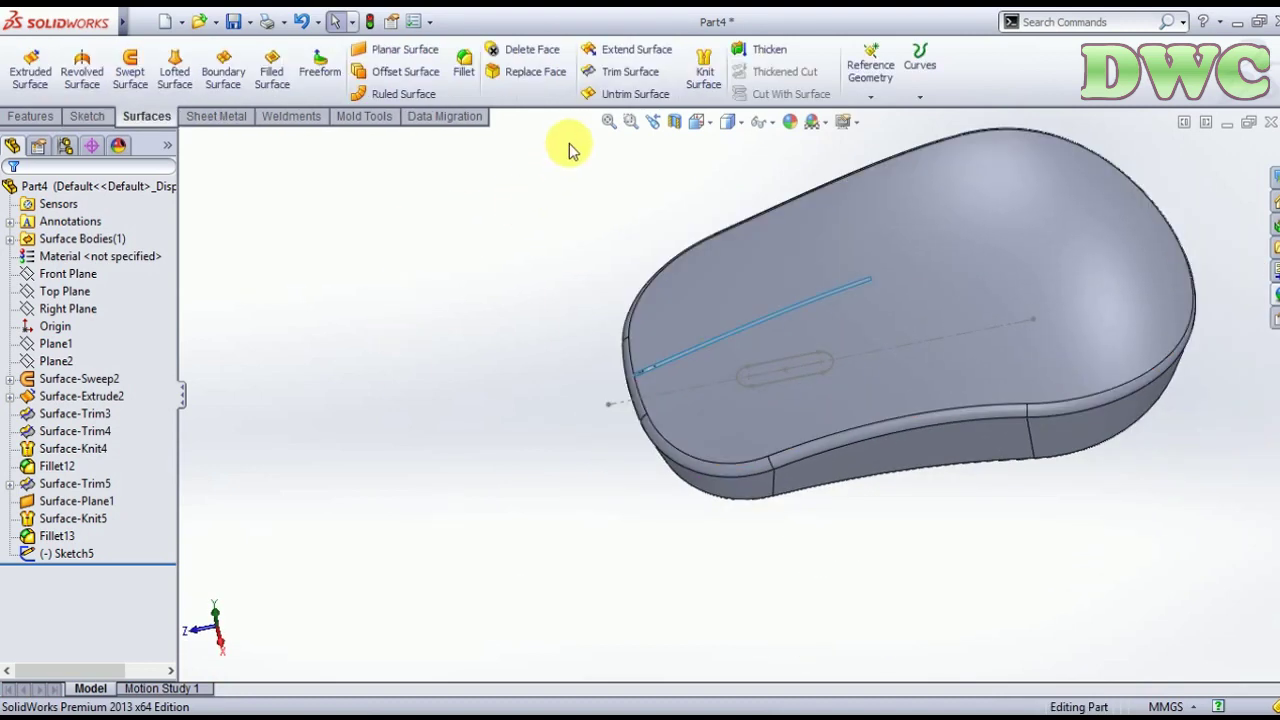
- Trim both slot faces out of the top surface using Sketch5 as the trim tool
{"action": "left_click", "coordinate": [620, 72]}
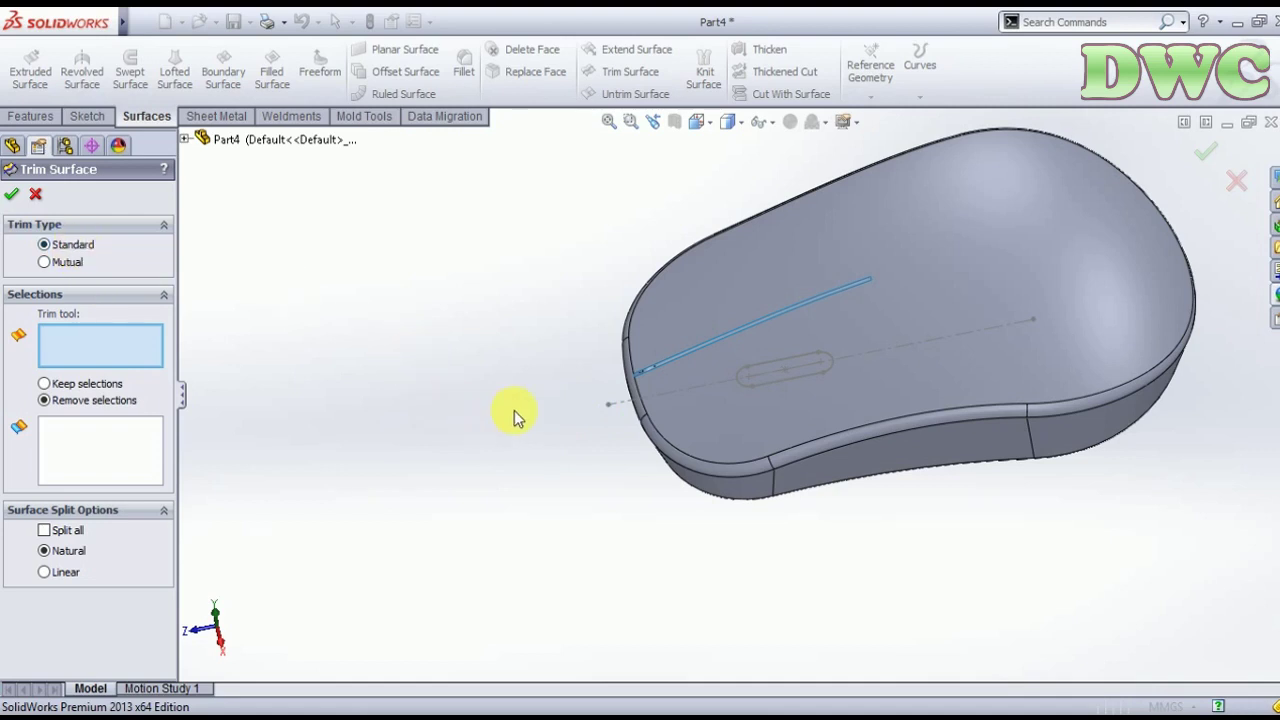
{"action": "left_click", "coordinate": [613, 412]}
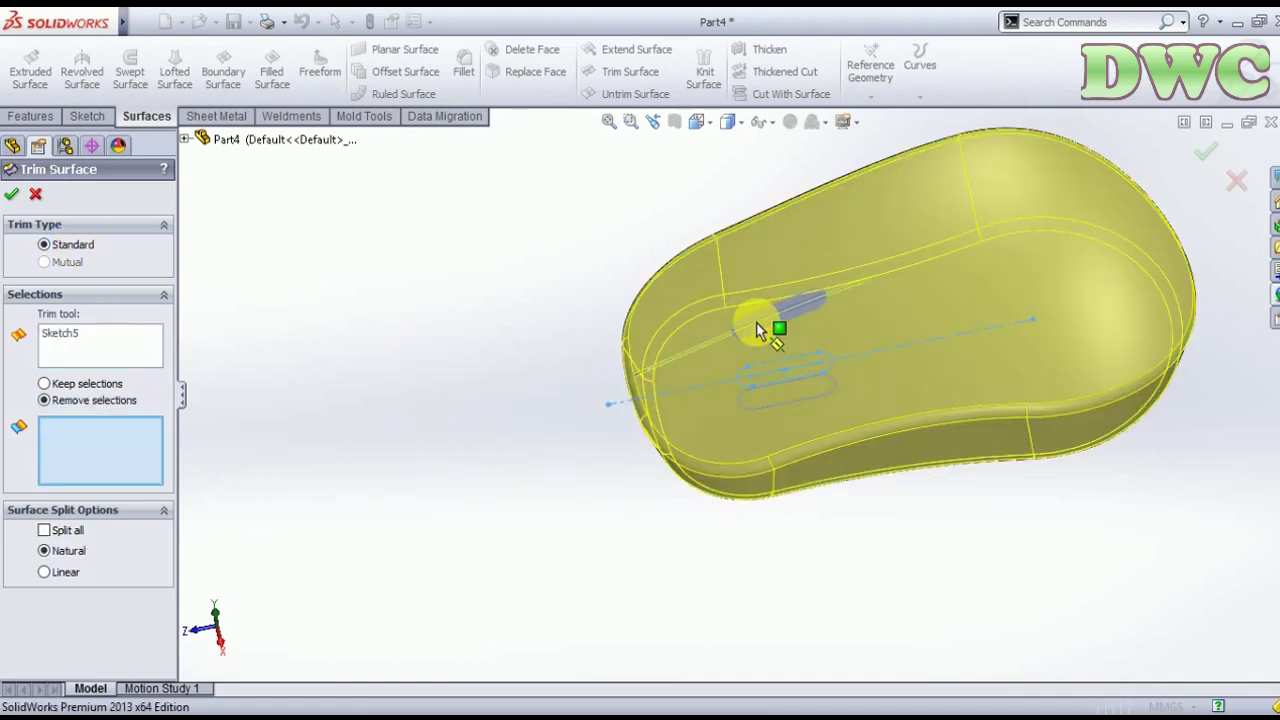
{"action": "left_click", "coordinate": [762, 325]}
{"action": "scroll", "coordinate": [770, 322], "scroll_direction": "down", "scroll_amount": 3}
{"action": "scroll", "coordinate": [782, 318], "scroll_direction": "down", "scroll_amount": 2}
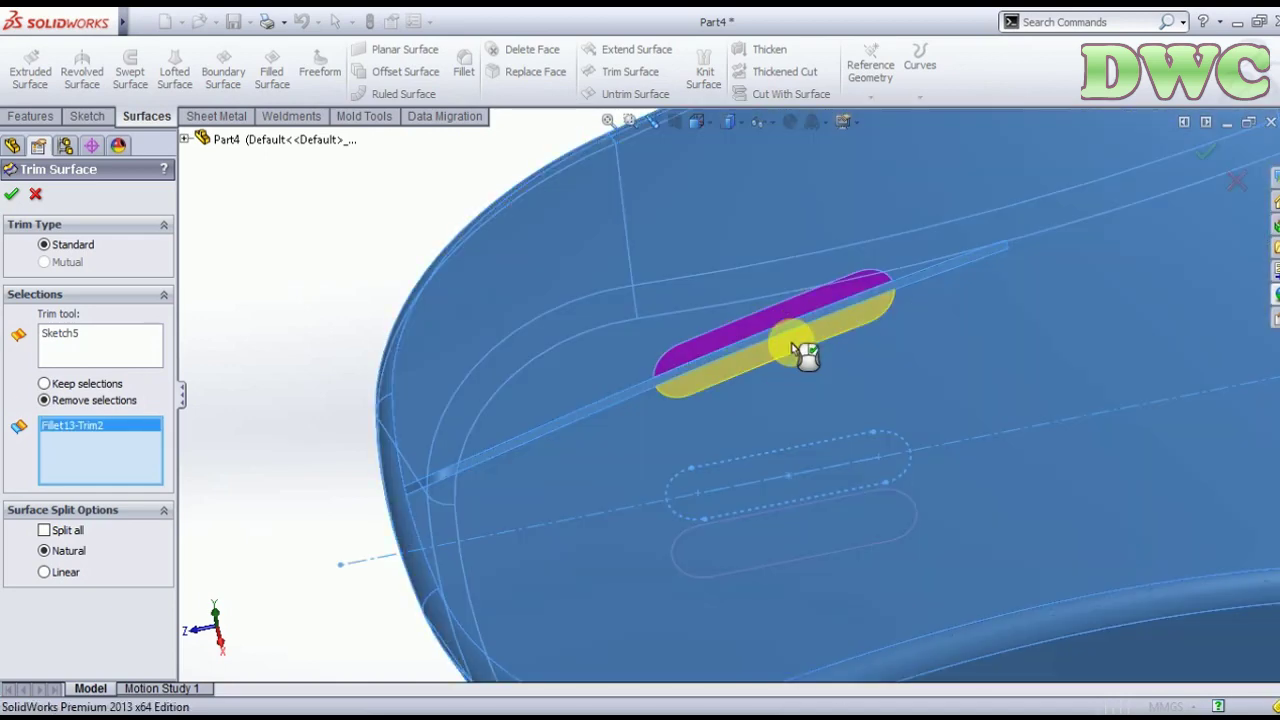
{"action": "left_click", "coordinate": [785, 318]}
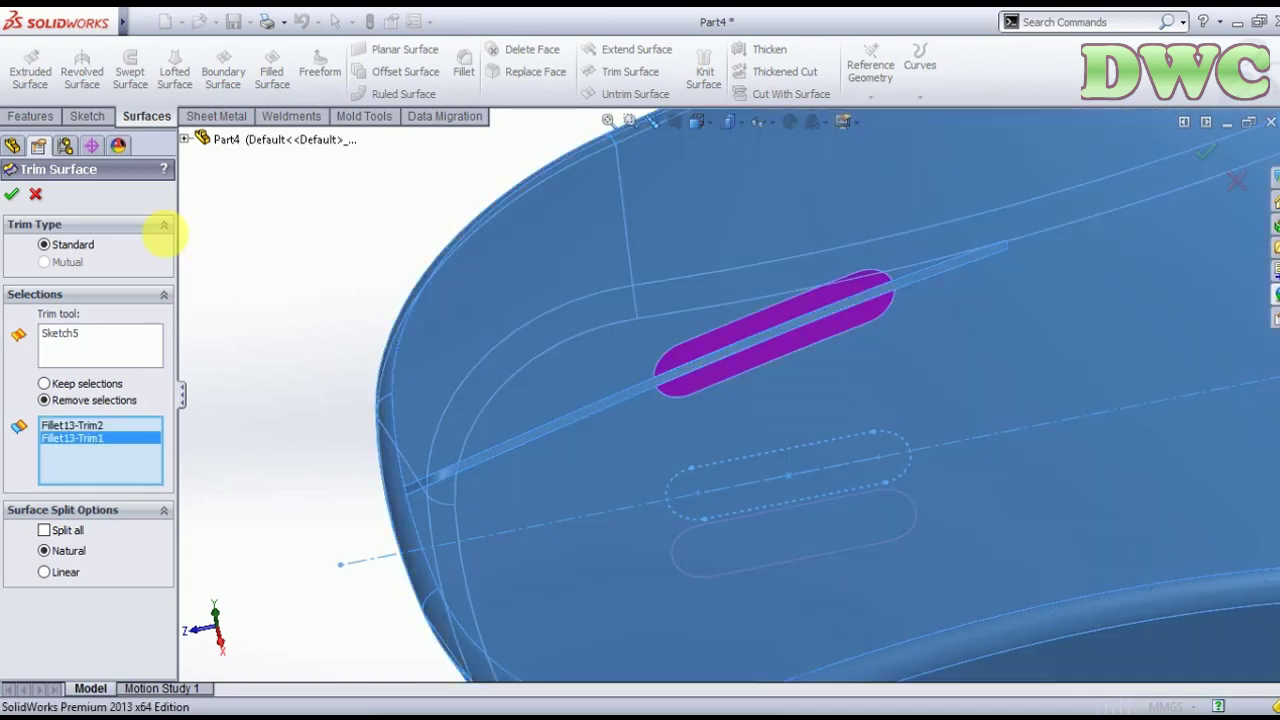
{"action": "left_click", "coordinate": [10, 195]}
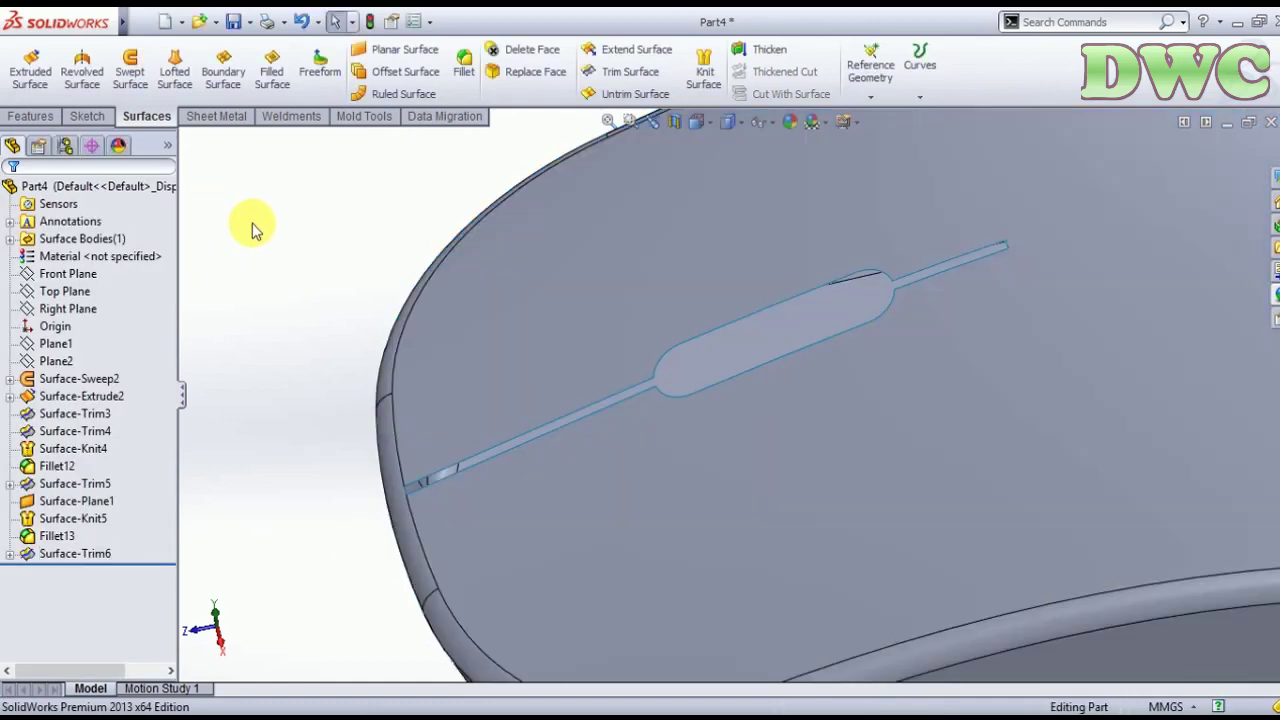
- Orbit and zoom around the mouse body to inspect the rounded slot
{"action": "scroll", "coordinate": [300, 255], "scroll_direction": "up", "scroll_amount": 3}
{"action": "scroll", "coordinate": [337, 272], "scroll_direction": "up", "scroll_amount": 2}
{"action": "mouse_move", "coordinate": [337, 272]}
{"action": "middle_mouse_down"}
{"action": "mouse_move", "coordinate": [500, 371]}
{"action": "mouse_move", "coordinate": [420, 414]}
{"action": "mouse_move", "coordinate": [514, 300]}
{"action": "middle_mouse_up"}
{"action": "scroll", "coordinate": [613, 556], "scroll_direction": "down", "scroll_amount": 3}
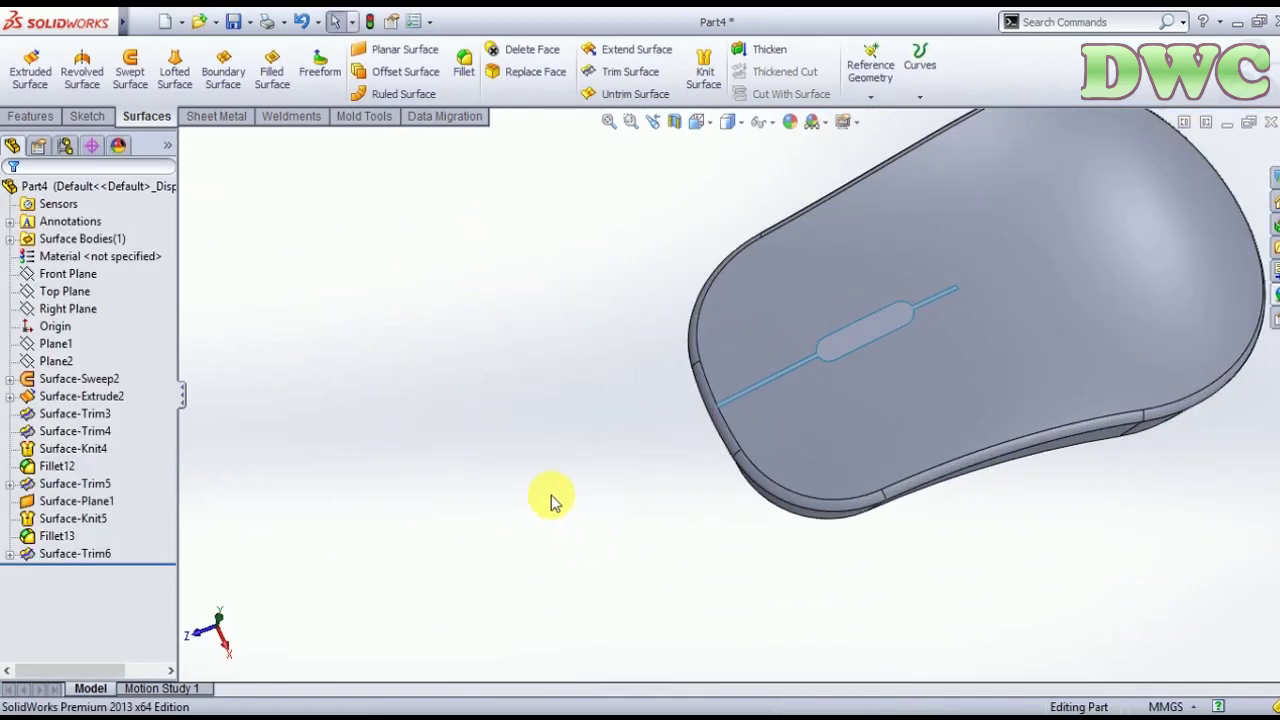
{"action": "mouse_move", "coordinate": [543, 500]}
{"action": "middle_mouse_down"}
{"action": "mouse_move", "coordinate": [508, 329]}
{"action": "mouse_move", "coordinate": [554, 357]}
{"action": "mouse_move", "coordinate": [497, 333]}
{"action": "mouse_move", "coordinate": [514, 363]}
{"action": "mouse_move", "coordinate": [485, 338]}
{"action": "middle_mouse_up"}
{"action": "scroll", "coordinate": [420, 443], "scroll_direction": "up", "scroll_amount": 2}
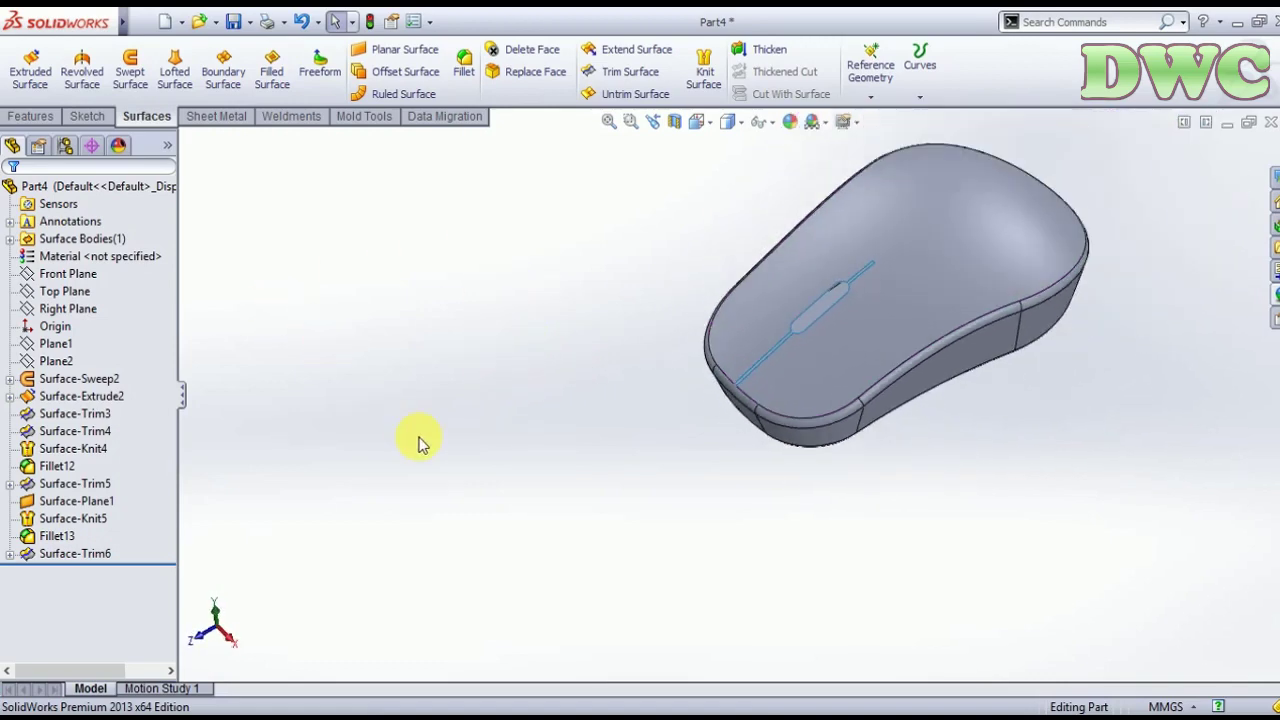
{"action": "mouse_move", "coordinate": [597, 246]}
{"action": "middle_mouse_down"}
{"action": "mouse_move", "coordinate": [623, 257]}
{"action": "mouse_move", "coordinate": [583, 194]}
{"action": "mouse_move", "coordinate": [623, 266]}
{"action": "mouse_move", "coordinate": [625, 320]}
{"action": "mouse_move", "coordinate": [650, 335]}
{"action": "middle_mouse_up"}
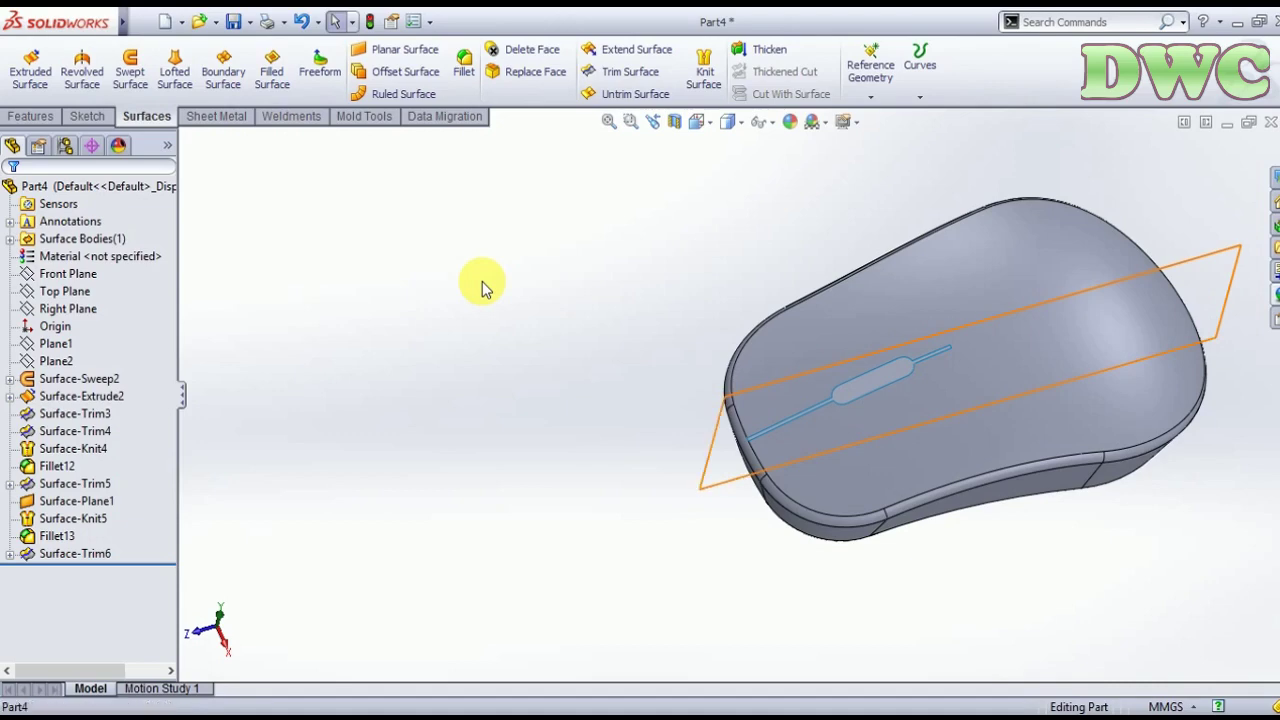
- Open a new sketch on the Right Plane, viewed Normal To
{"action": "left_click", "coordinate": [706, 121]}
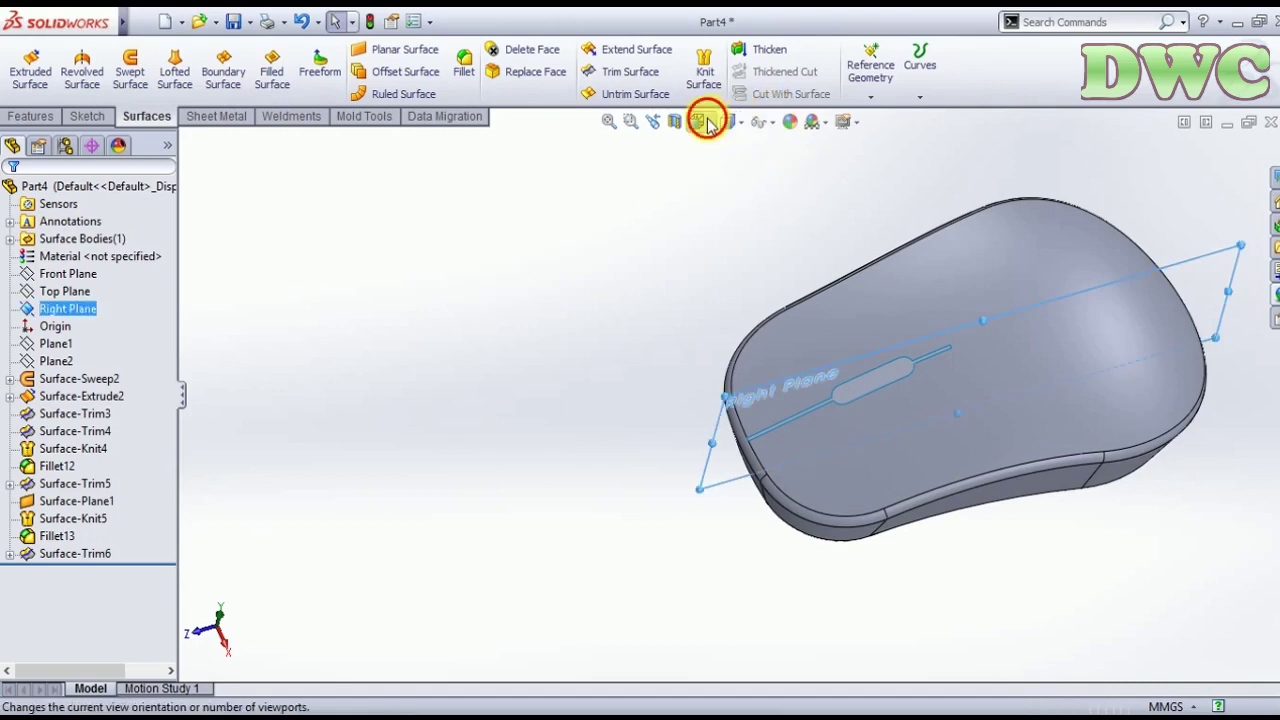
{"action": "left_click", "coordinate": [776, 210]}
{"action": "scroll", "coordinate": [645, 313], "scroll_direction": "down", "scroll_amount": 5}
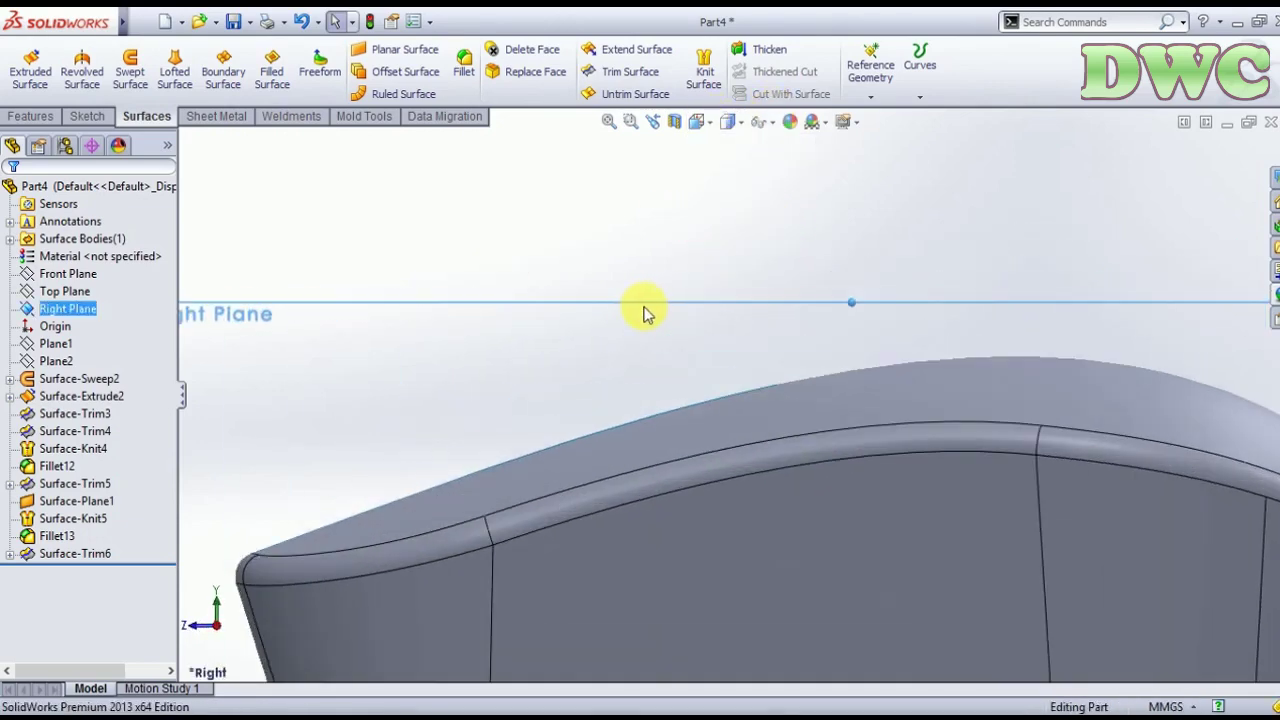
{"action": "left_click", "coordinate": [88, 116]}
- Draw a circle of about 13.09 mm radius centred at the mouse body's top edge
{"action": "left_click", "coordinate": [147, 49]}
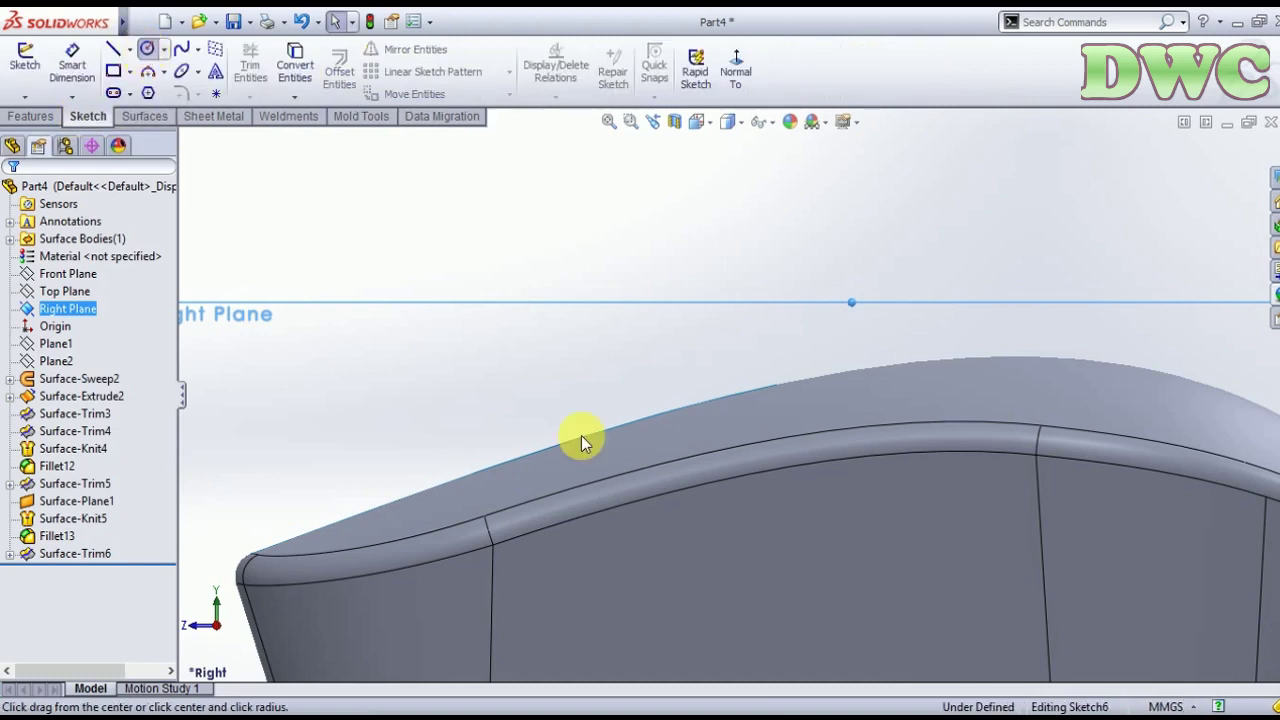
{"action": "scroll", "coordinate": [627, 478], "scroll_direction": "down", "scroll_amount": 1}
{"action": "scroll", "coordinate": [627, 478], "scroll_direction": "down", "scroll_amount": 1}
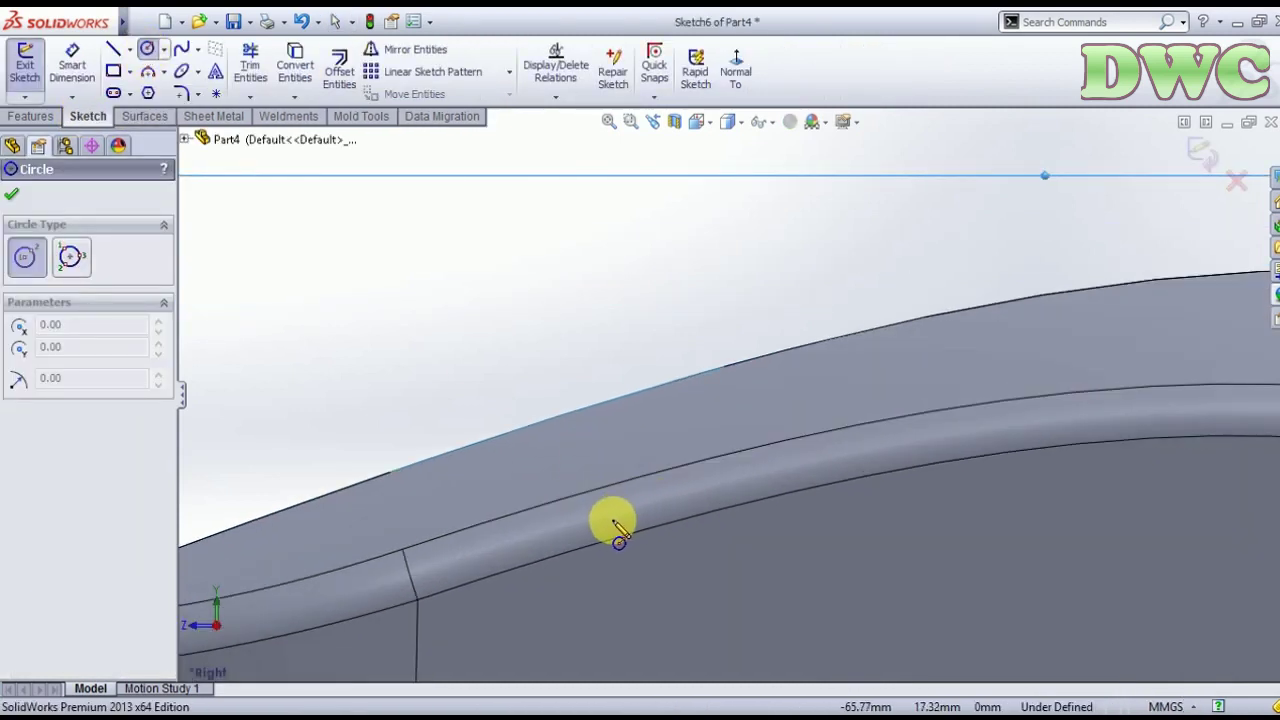
{"action": "left_click", "coordinate": [610, 517]}
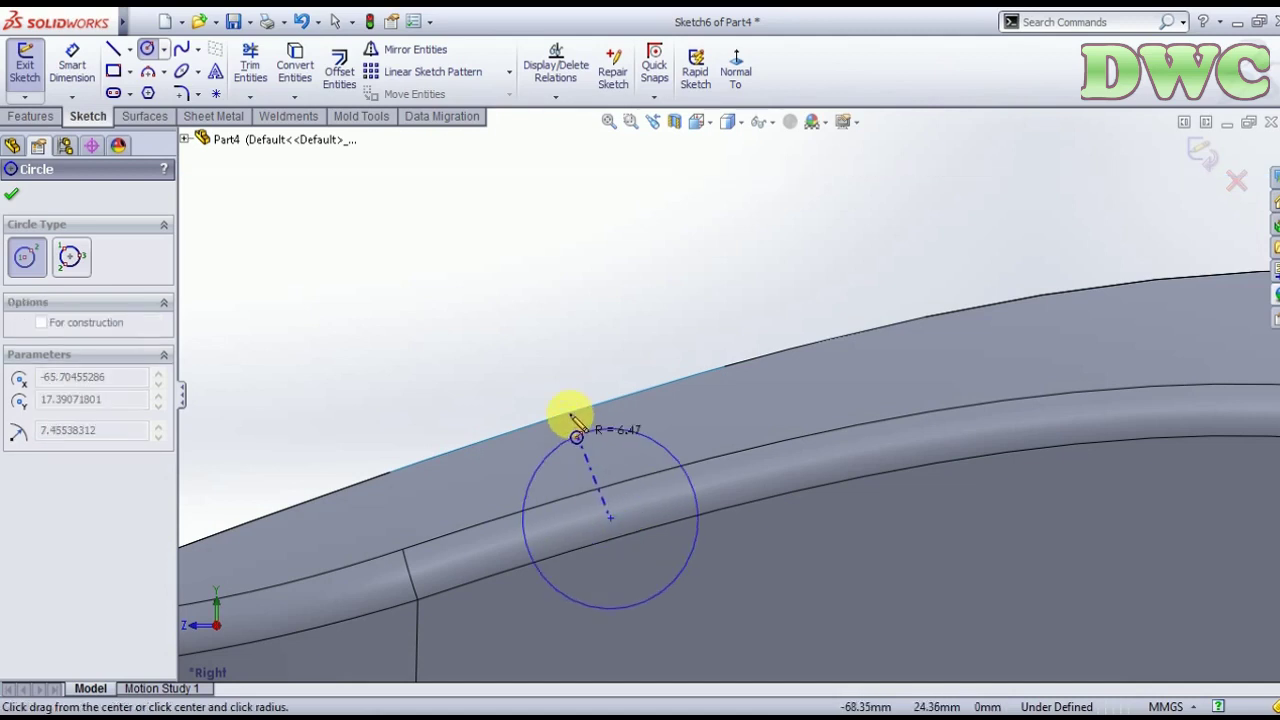
{"action": "left_click", "coordinate": [510, 373]}
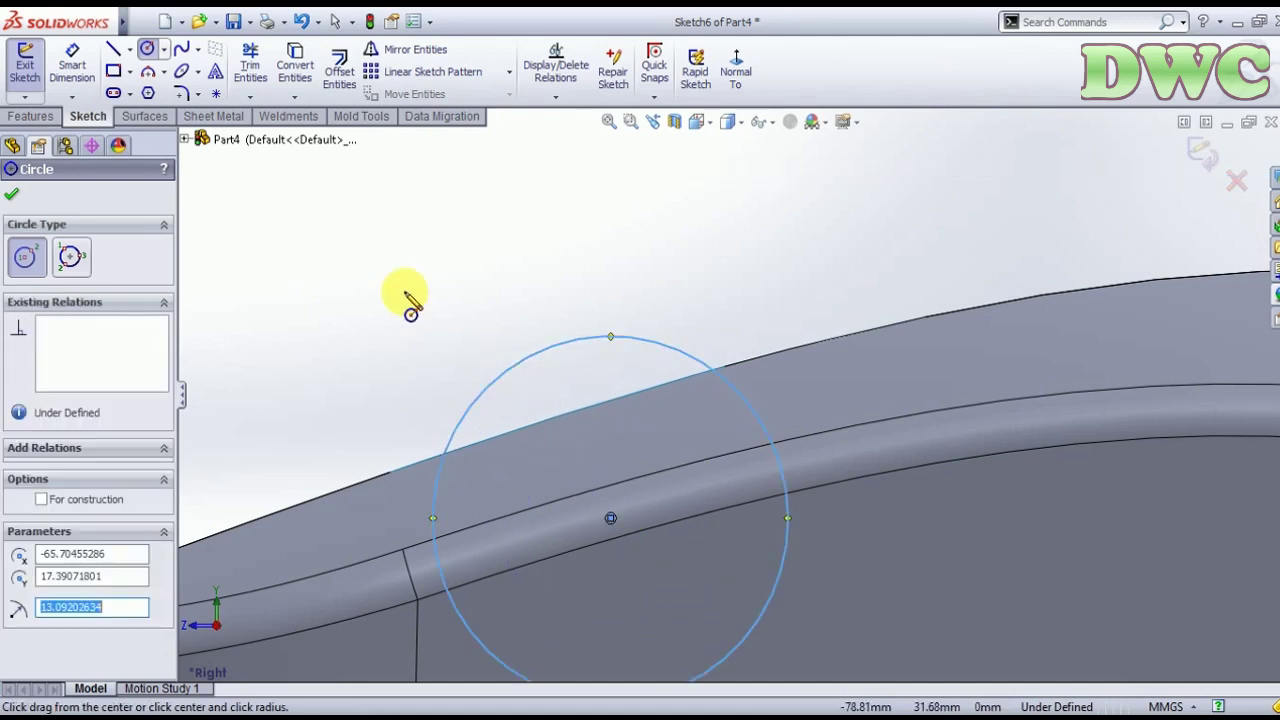
{"action": "key", "text": "Escape"}
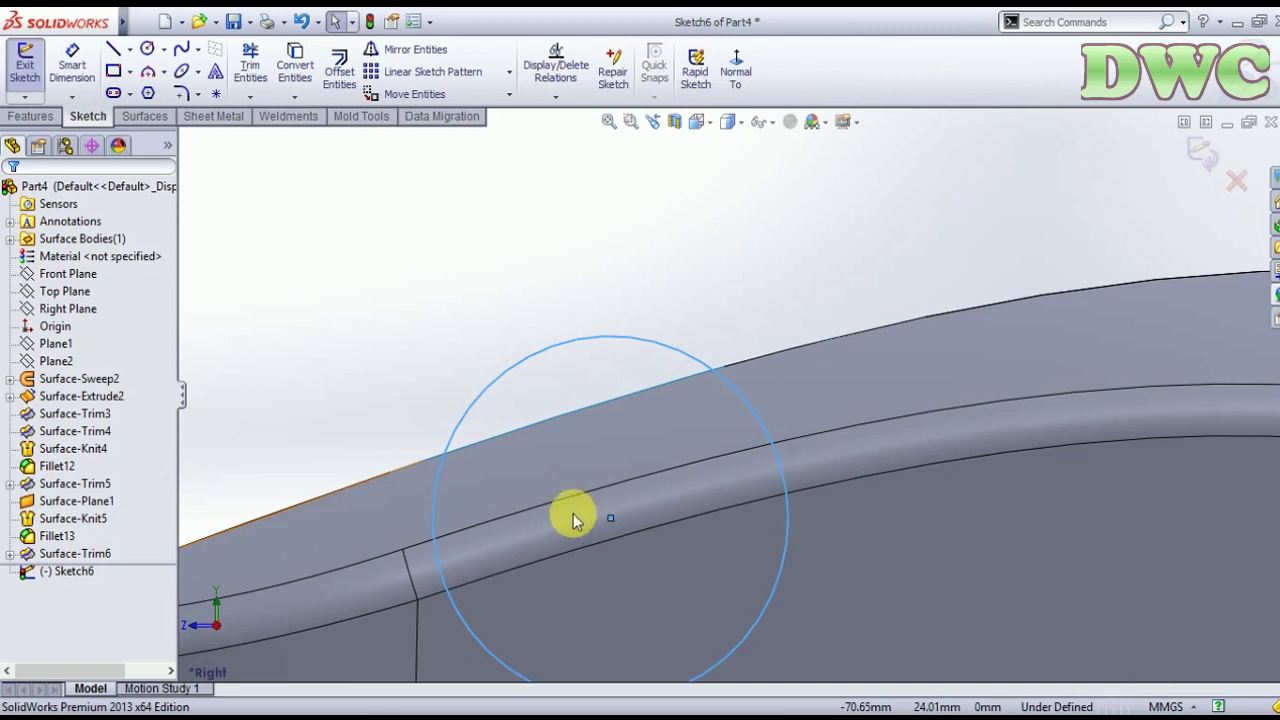
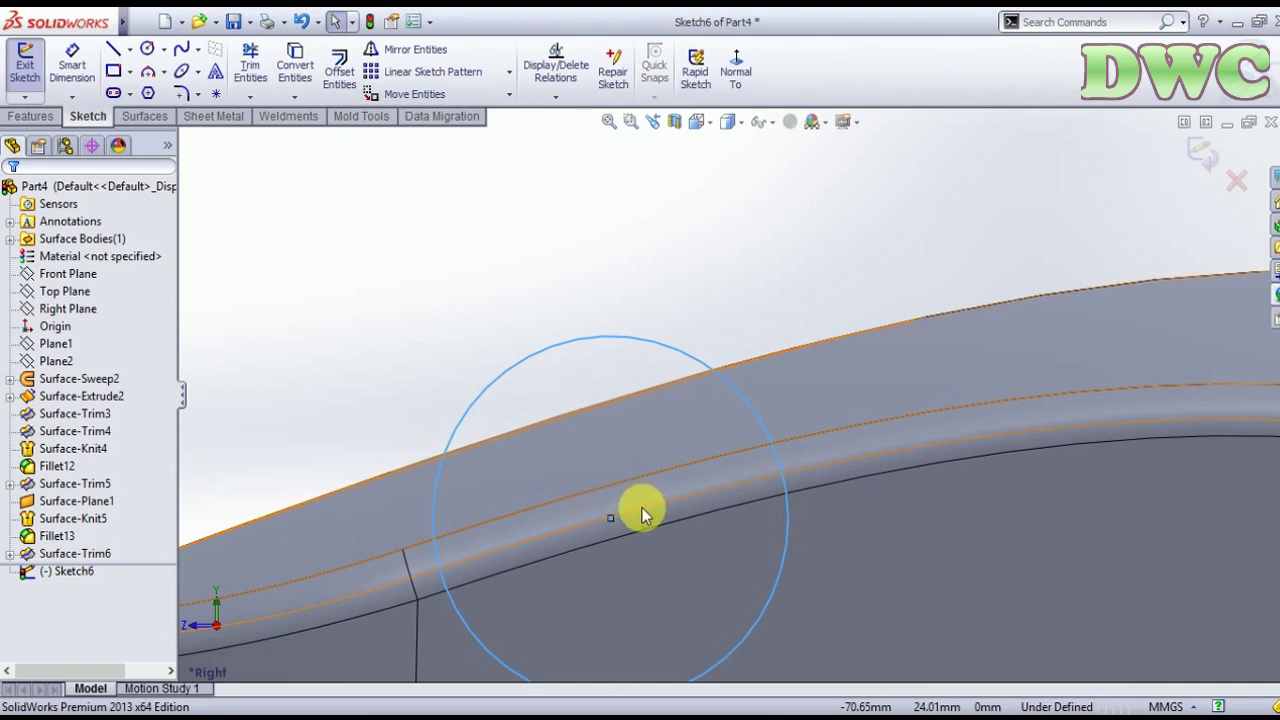
- Move the sketch circle's centre point onto the mouse's seam line
{"action": "left_click_drag", "start_coordinate": [641, 513], "coordinate": [588, 512]}
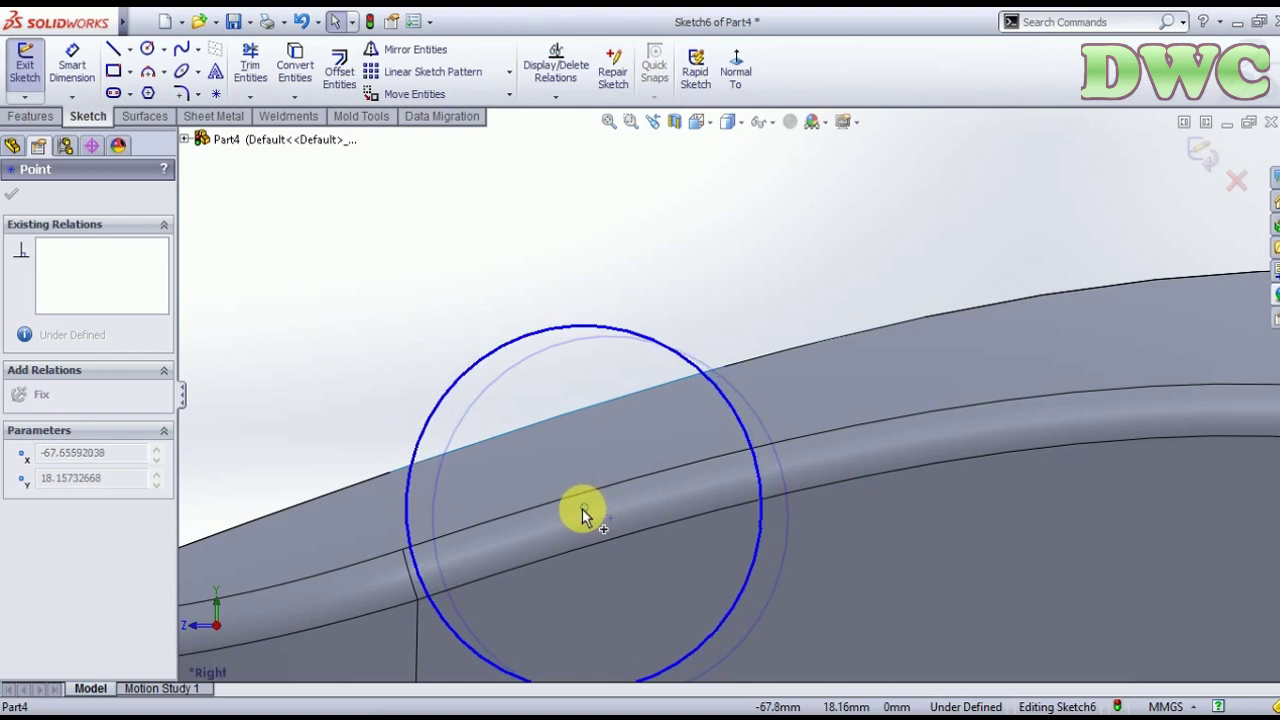
{"action": "left_click_drag", "start_coordinate": [587, 513], "coordinate": [584, 510]}
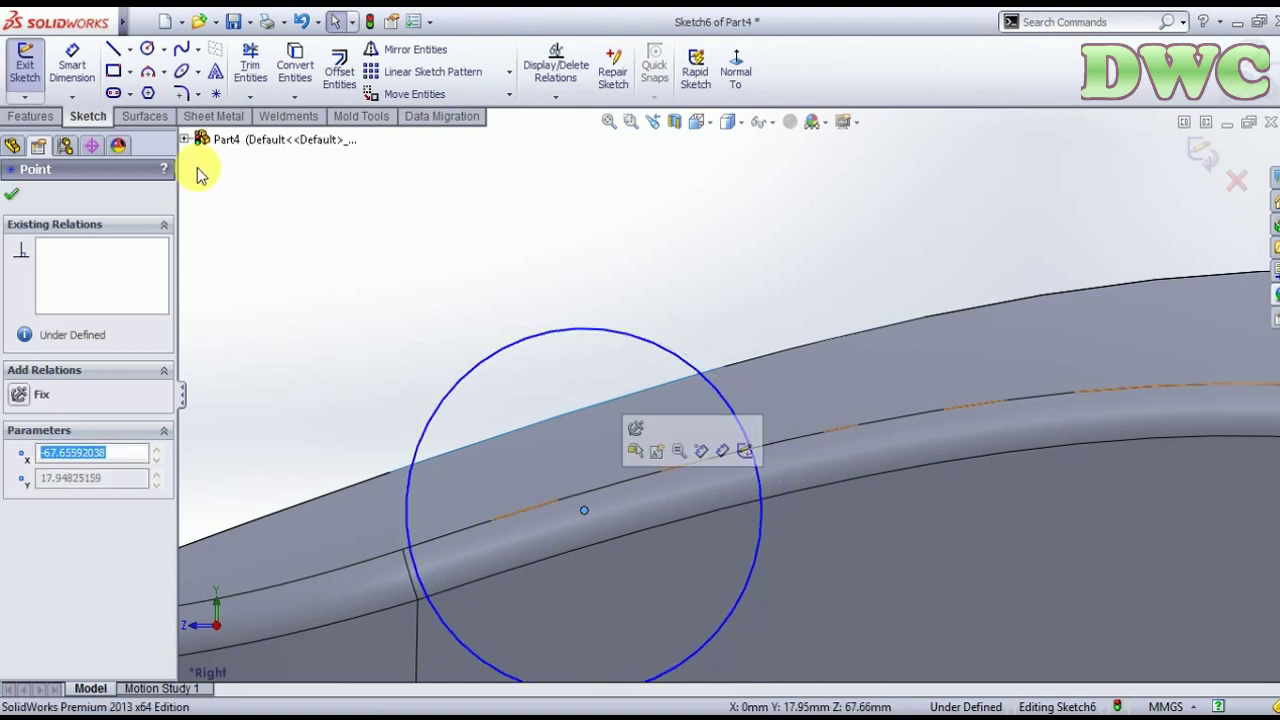
{"action": "key", "text": "Escape"}
- Dimension the circle to a 26 mm diameter with Smart Dimension
{"action": "left_click", "coordinate": [62, 57]}
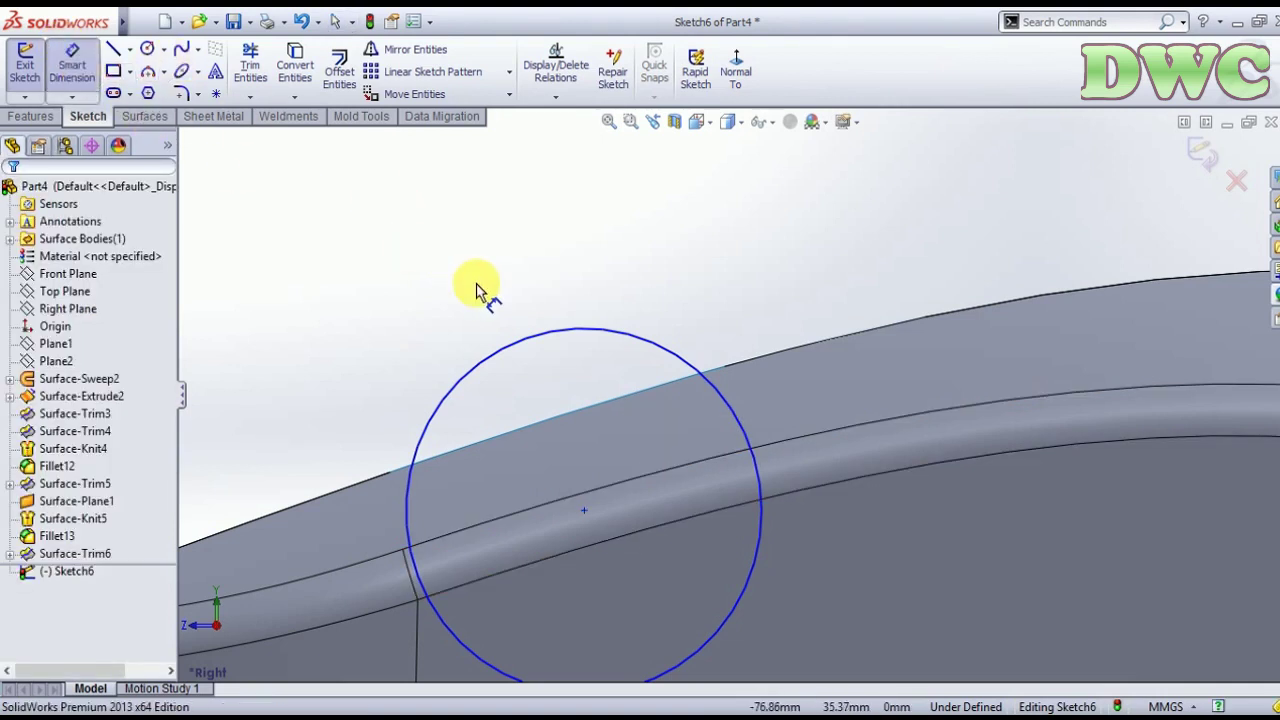
{"action": "left_click", "coordinate": [530, 345]}
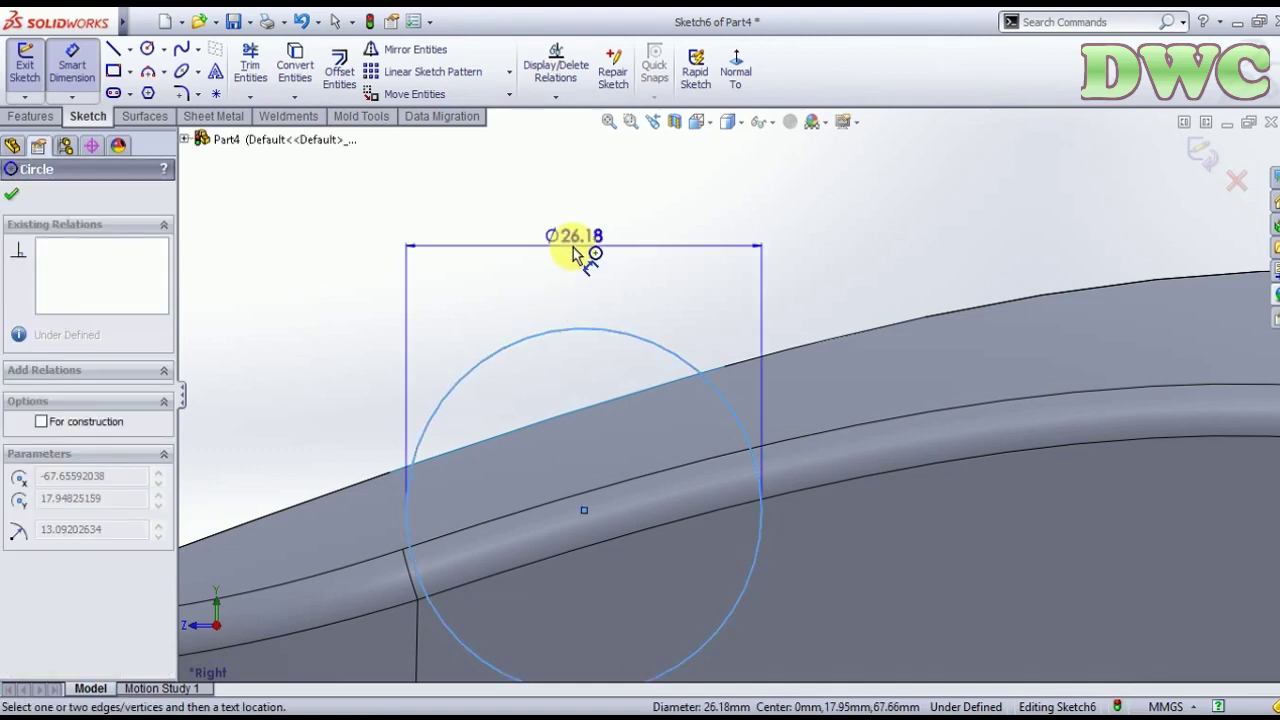
{"action": "left_click", "coordinate": [578, 248]}
{"action": "type", "text": "2"}
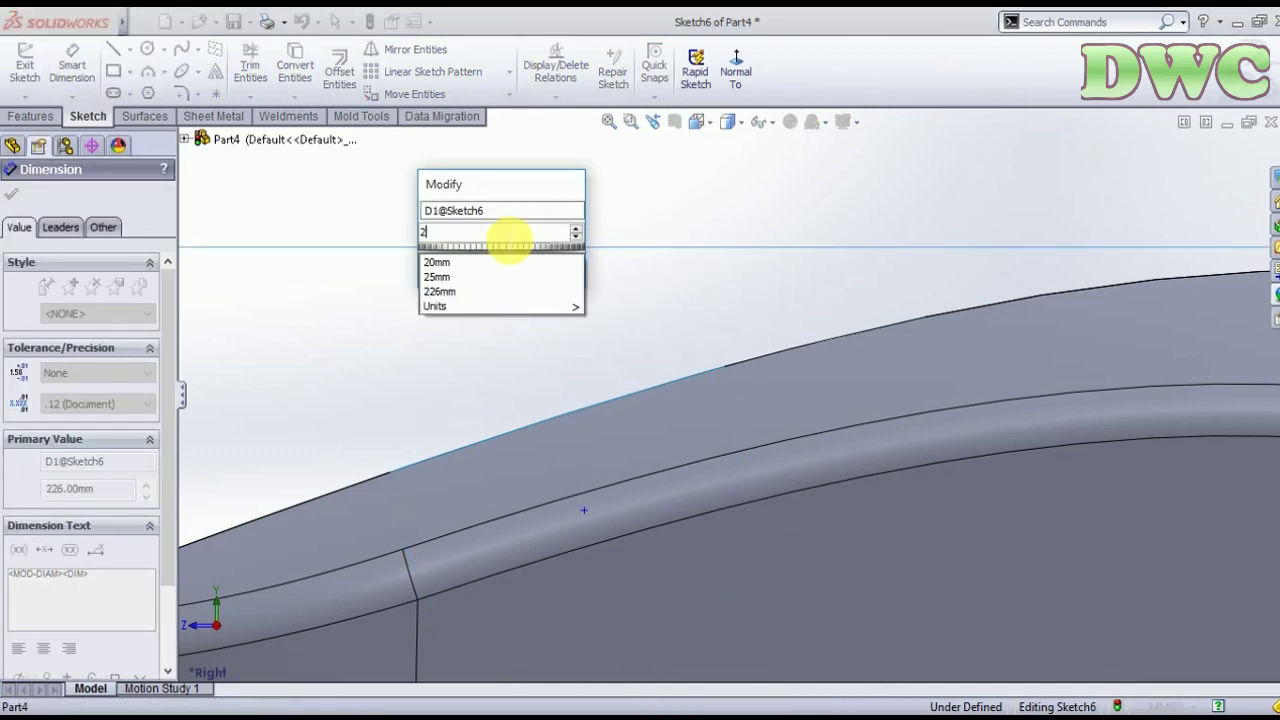
{"action": "type", "text": "6"}
{"action": "key", "text": "Return"}
{"action": "key", "text": "Escape"}
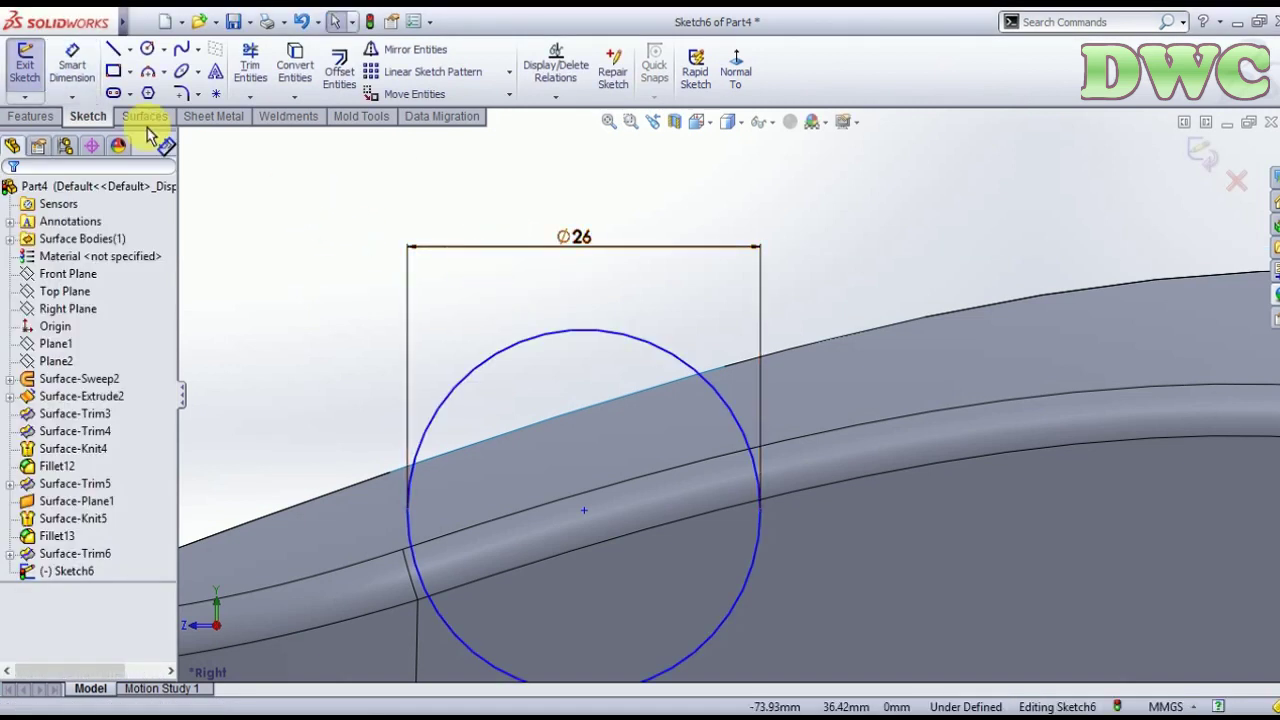
{"action": "left_click", "coordinate": [38, 116]}
- Start an Extruded Boss of the circle and drag its depth down to about 3 mm
{"action": "left_click", "coordinate": [62, 93]}
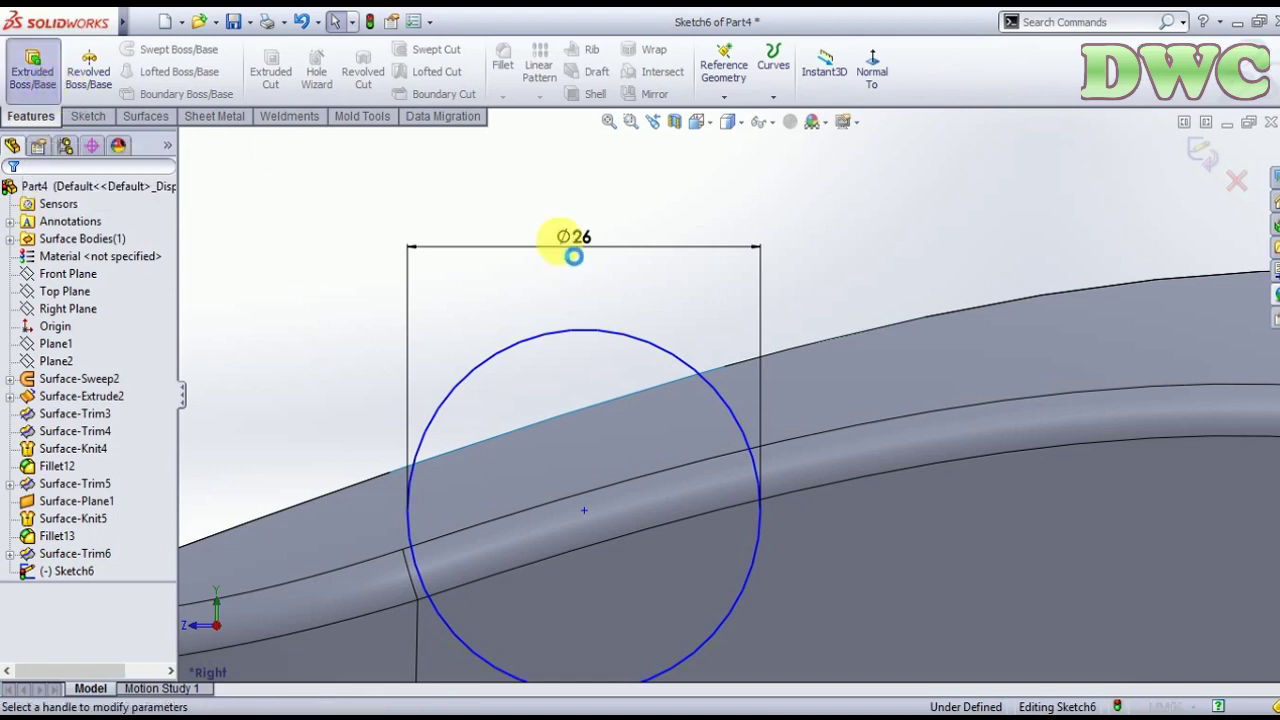
{"action": "middle_click_drag", "start_coordinate": [813, 275], "coordinate": [871, 594]}
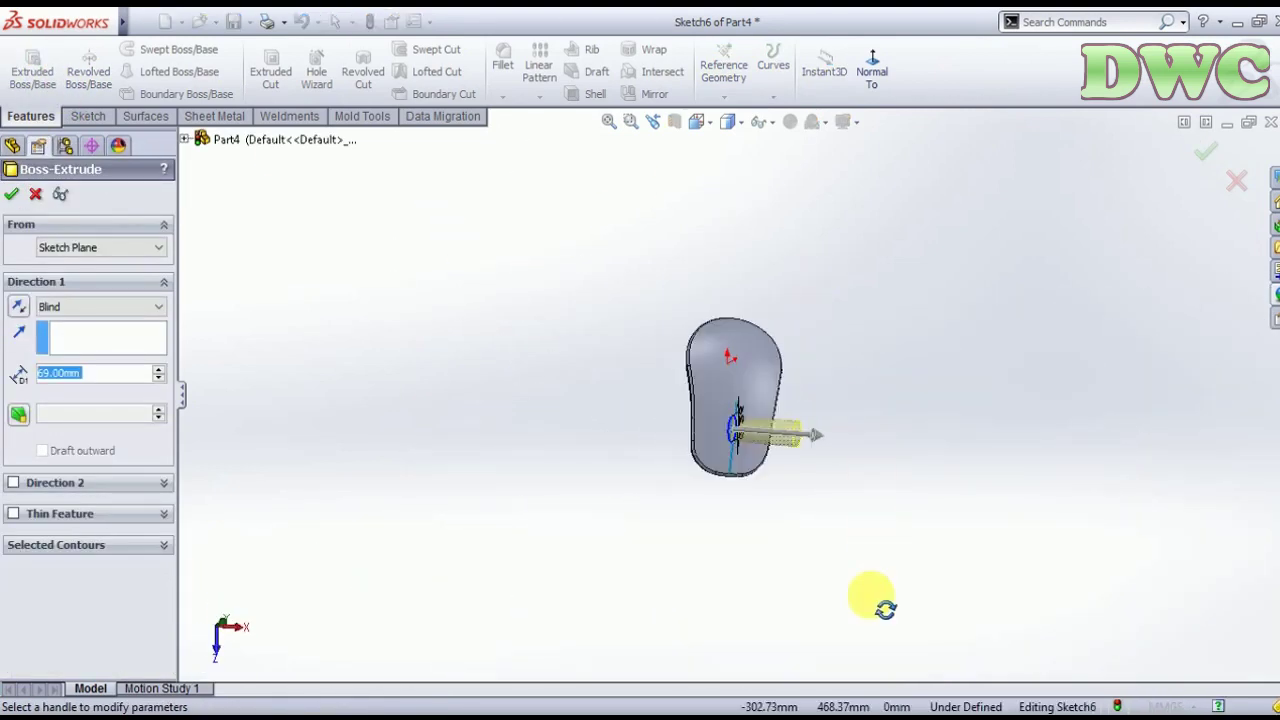
{"action": "scroll", "coordinate": [764, 428], "scroll_direction": "down", "scroll_amount": 3}
{"action": "scroll", "coordinate": [766, 420], "scroll_direction": "down", "scroll_amount": 3}
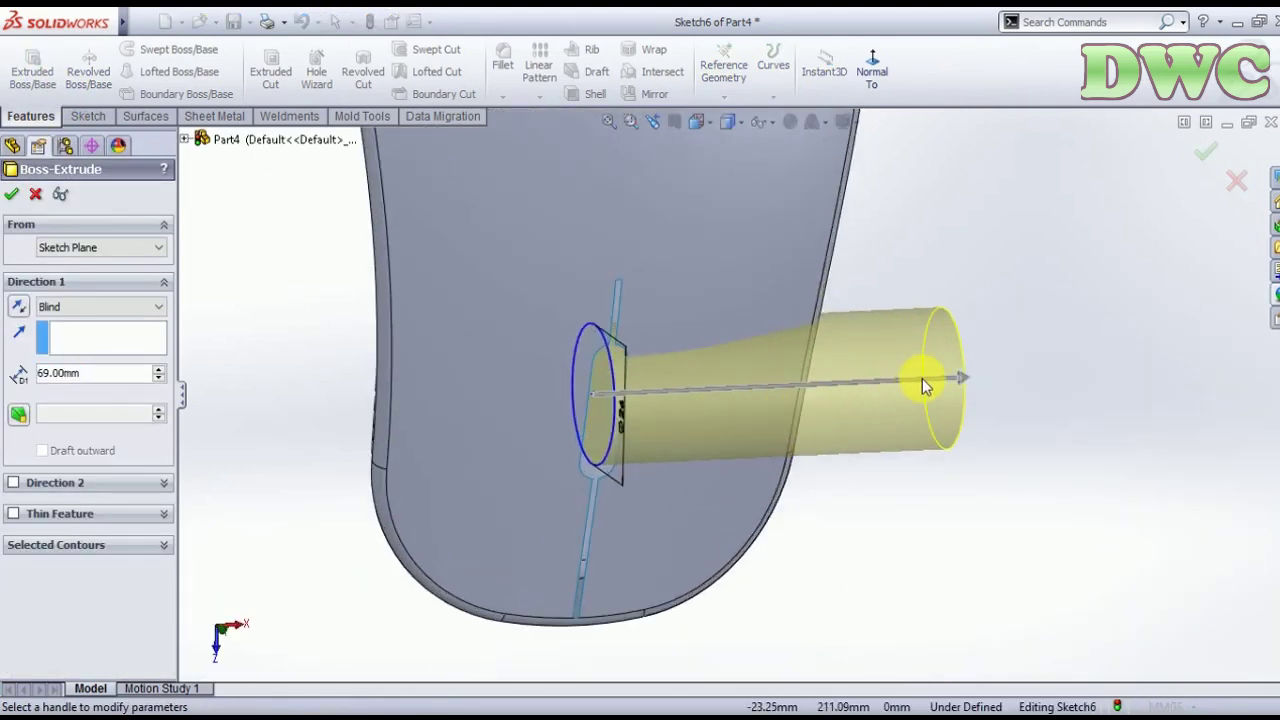
{"action": "left_click_drag", "start_coordinate": [965, 379], "coordinate": [651, 423]}
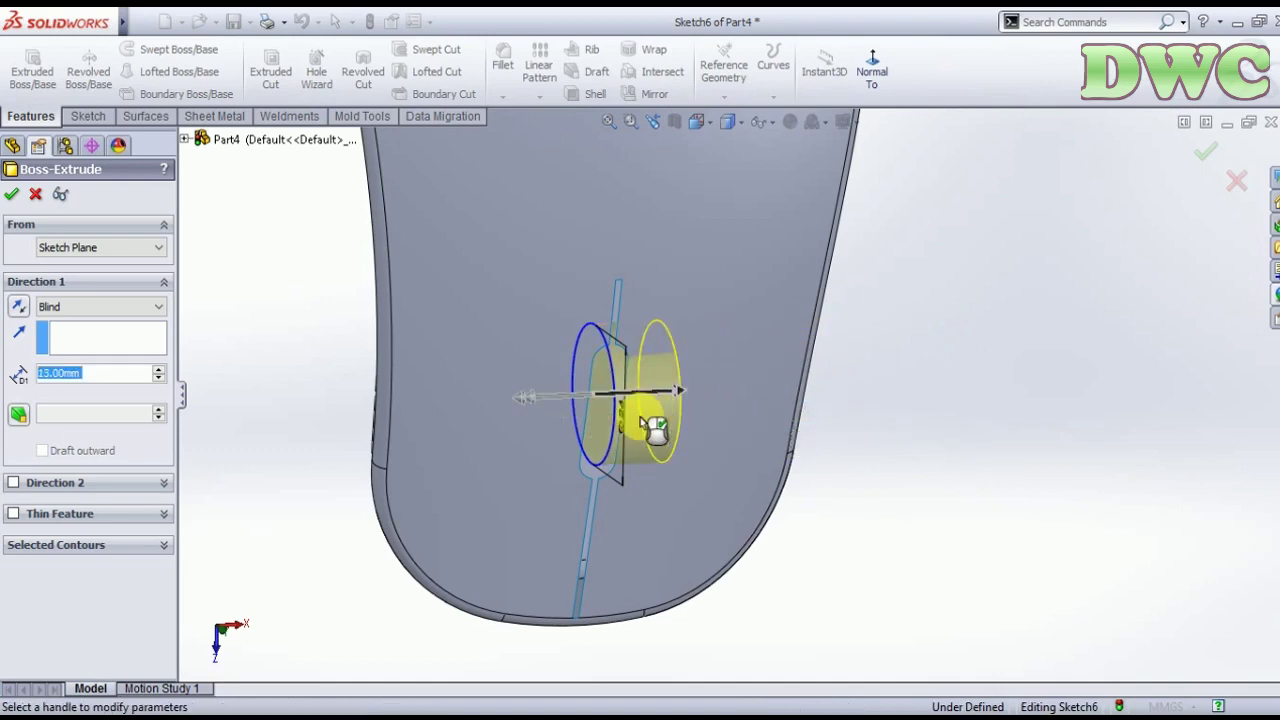
{"action": "scroll", "coordinate": [614, 443], "scroll_direction": "down", "scroll_amount": 2}
{"action": "scroll", "coordinate": [634, 414], "scroll_direction": "down", "scroll_amount": 3}
{"action": "scroll", "coordinate": [677, 385], "scroll_direction": "down", "scroll_amount": 2}
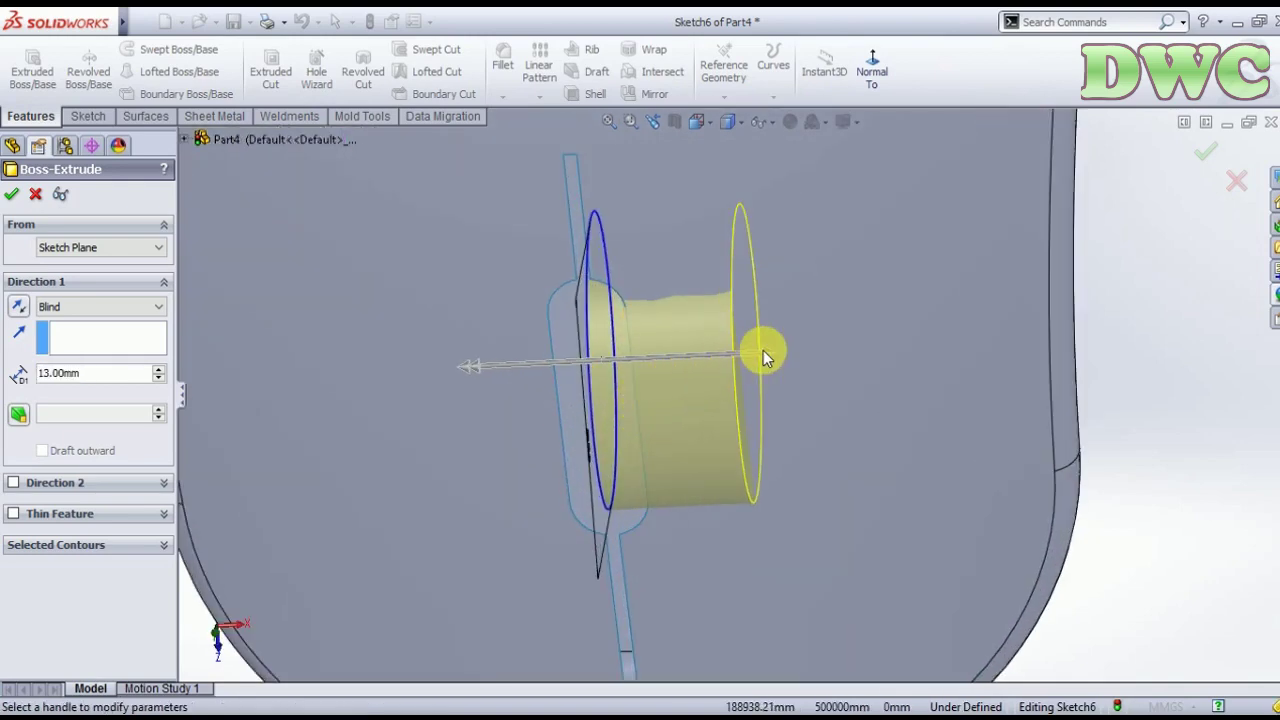
{"action": "mouse_move", "coordinate": [763, 351]}
{"action": "left_mouse_down"}
{"action": "mouse_move", "coordinate": [714, 366]}
{"action": "mouse_move", "coordinate": [628, 360]}
{"action": "left_mouse_up"}
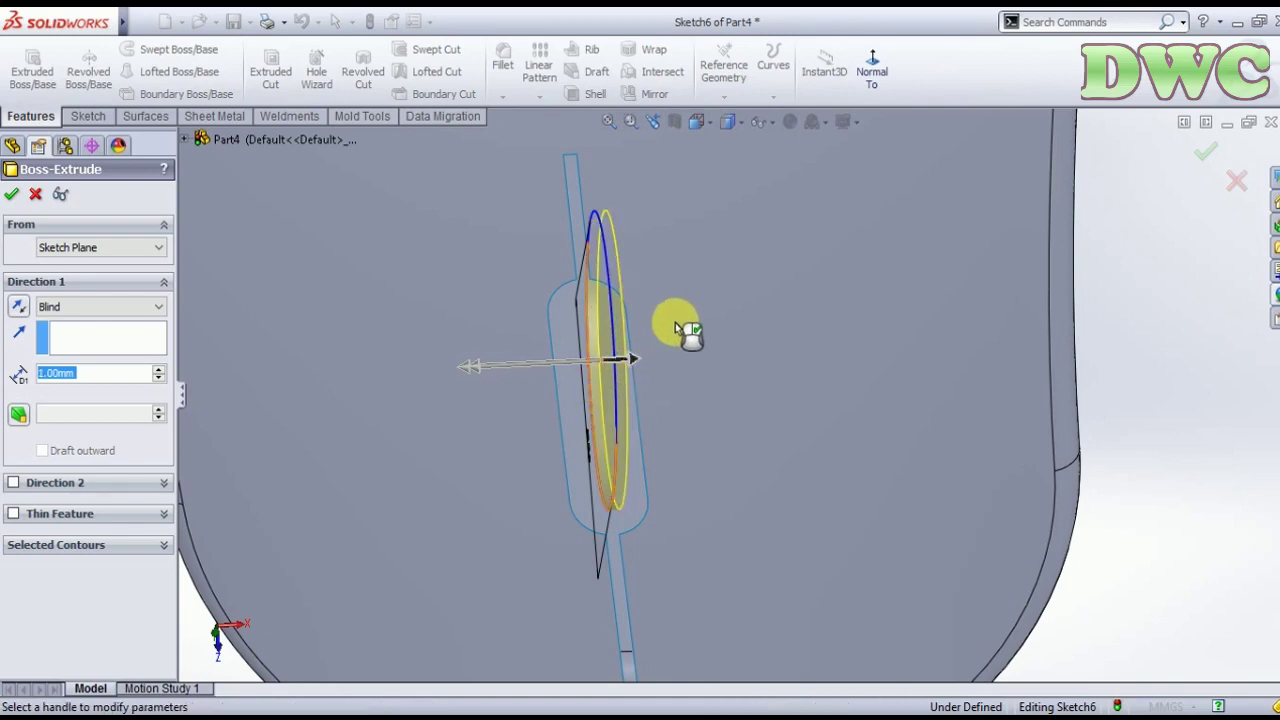
{"action": "mouse_move", "coordinate": [679, 320]}
{"action": "middle_mouse_down"}
{"action": "mouse_move", "coordinate": [700, 354]}
{"action": "mouse_move", "coordinate": [645, 280]}
{"action": "mouse_move", "coordinate": [629, 214]}
{"action": "middle_mouse_up"}
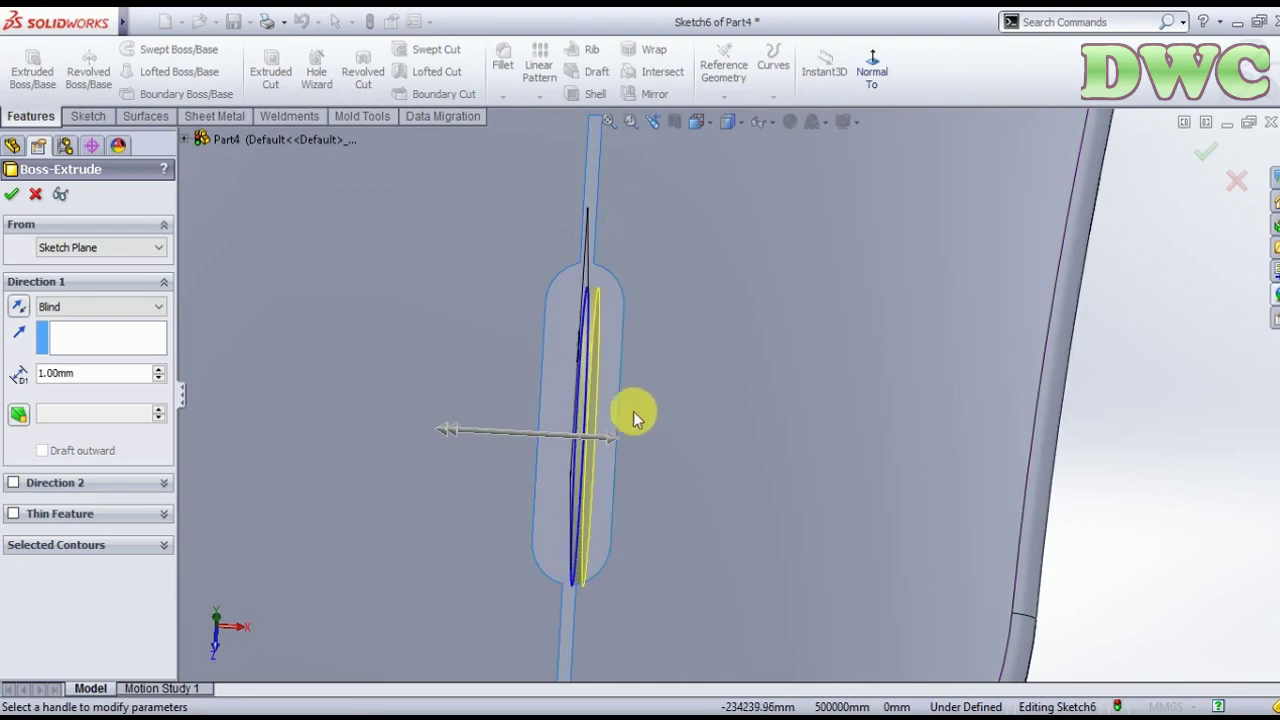
{"action": "left_click_drag", "start_coordinate": [617, 447], "coordinate": [613, 440]}
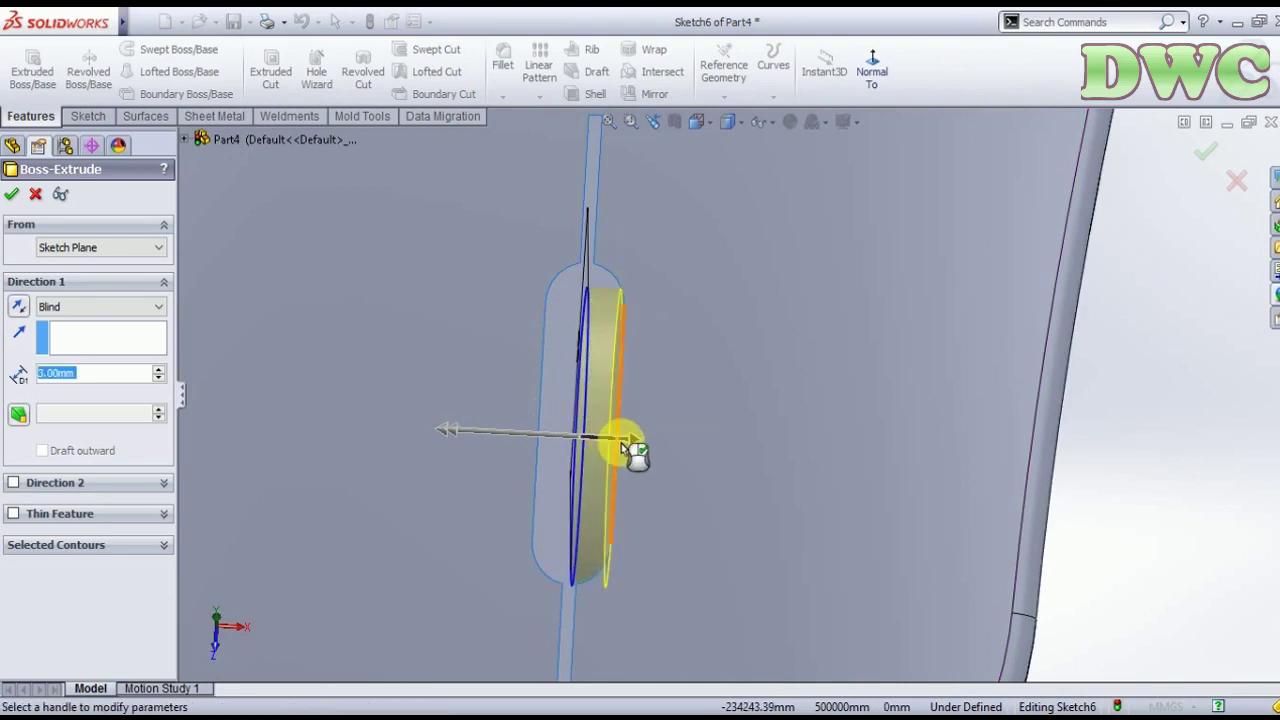
- Set the extrusion to 2.8 mm blind in both Direction 1 and Direction 2
{"action": "left_click", "coordinate": [13, 483]}
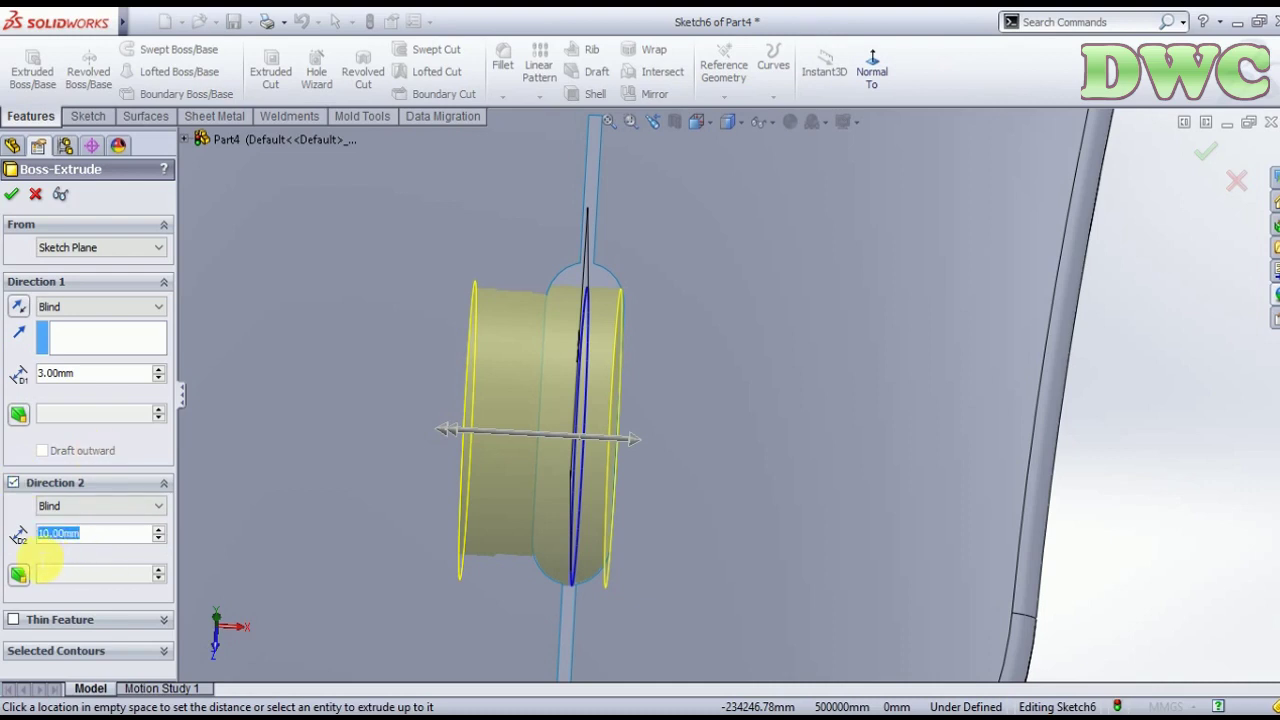
{"action": "type", "text": "2.8"}
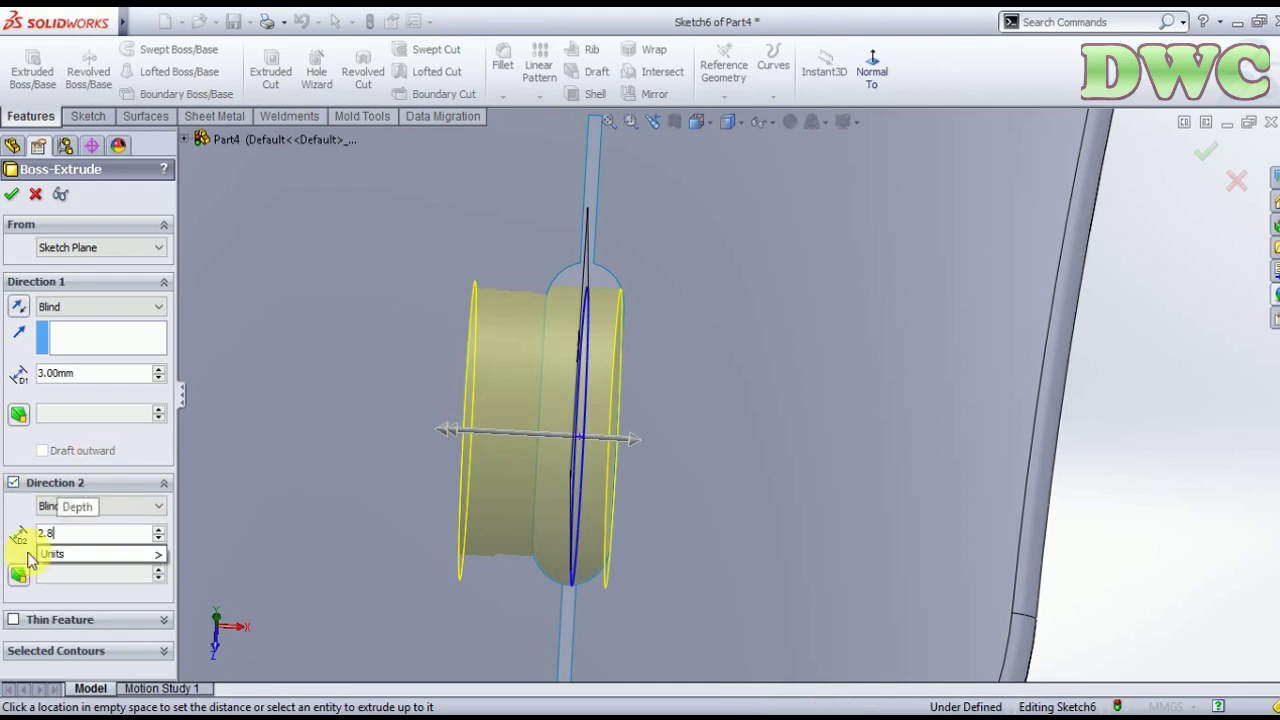
{"action": "key", "text": "Return"}
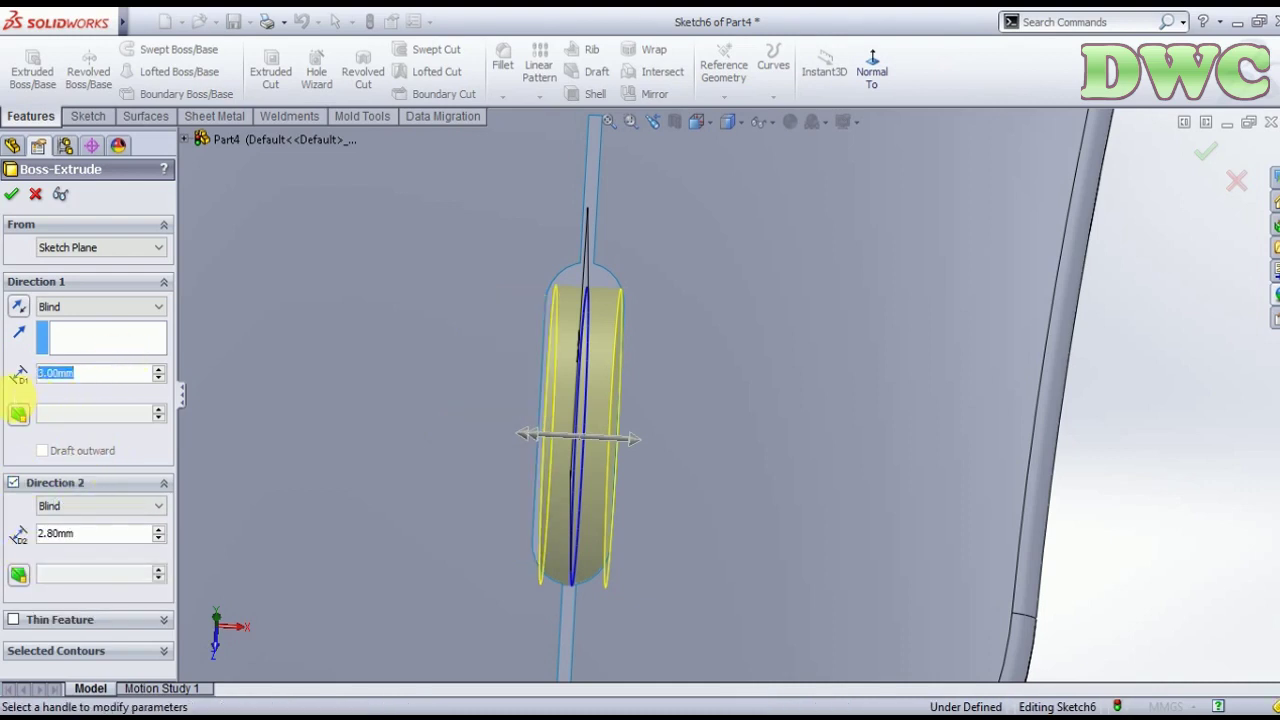
{"action": "type", "text": "2.8"}
{"action": "key", "text": "Return"}
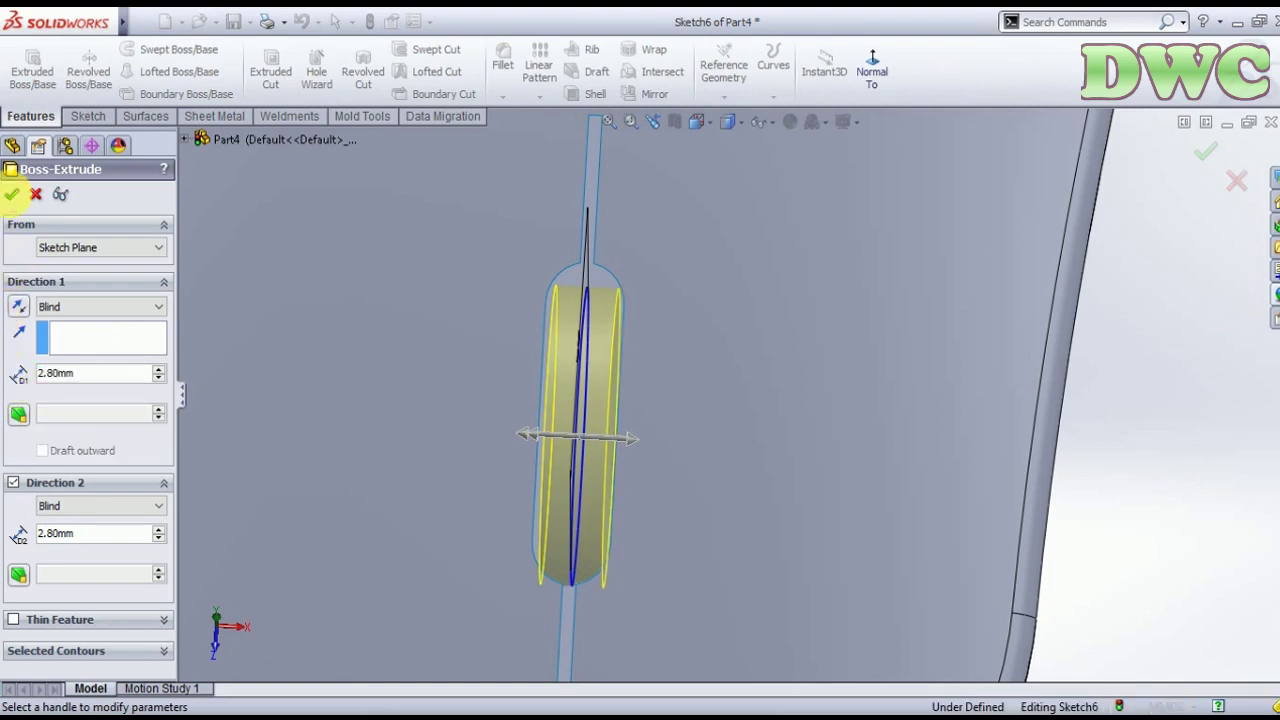
- Apply a fillet to the slot edge around the wheel opening
{"action": "scroll", "coordinate": [1200, 508], "scroll_direction": "up", "scroll_amount": 3}
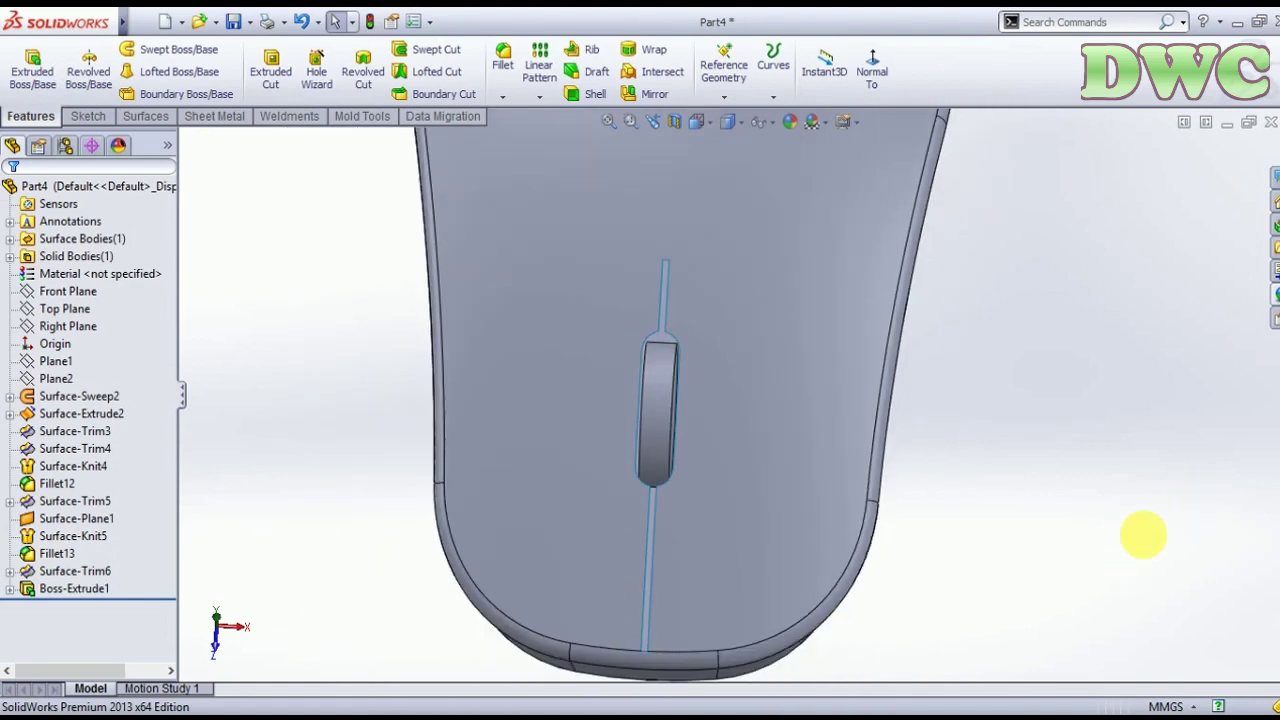
{"action": "mouse_move", "coordinate": [1143, 534]}
{"action": "middle_mouse_down"}
{"action": "mouse_move", "coordinate": [1066, 400]}
{"action": "mouse_move", "coordinate": [1066, 557]}
{"action": "middle_mouse_up"}
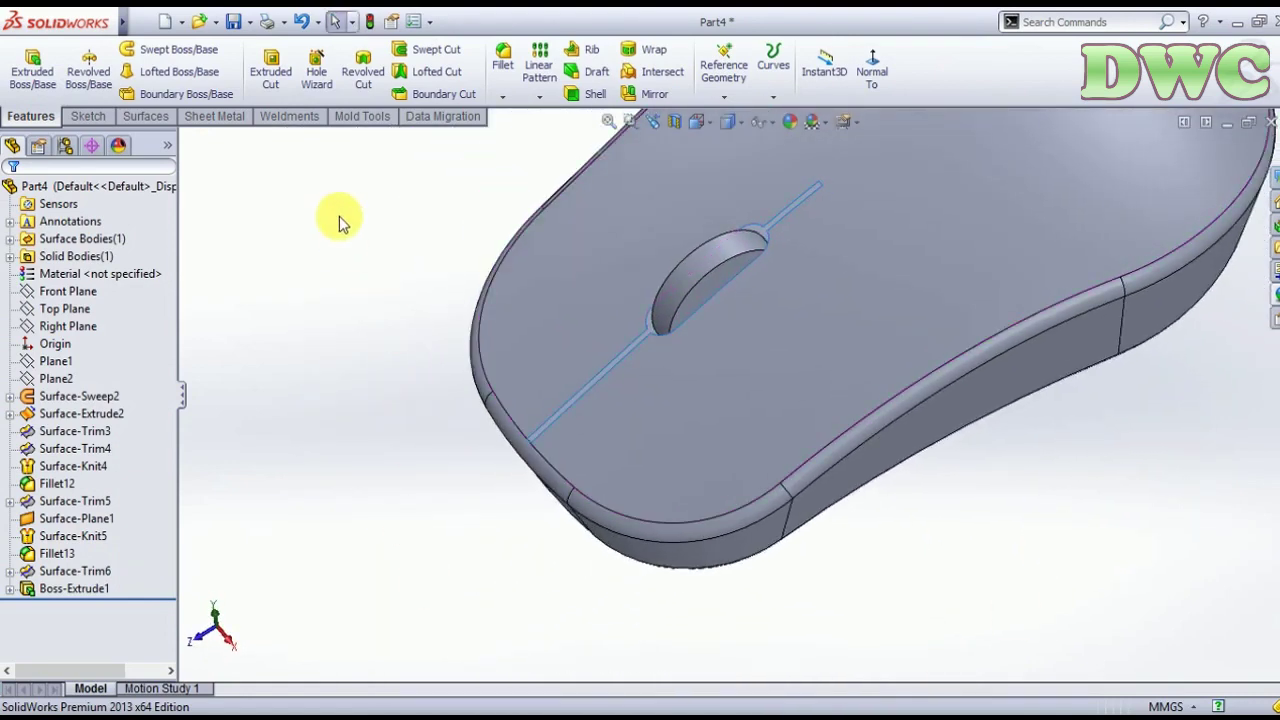
{"action": "left_click", "coordinate": [505, 58]}
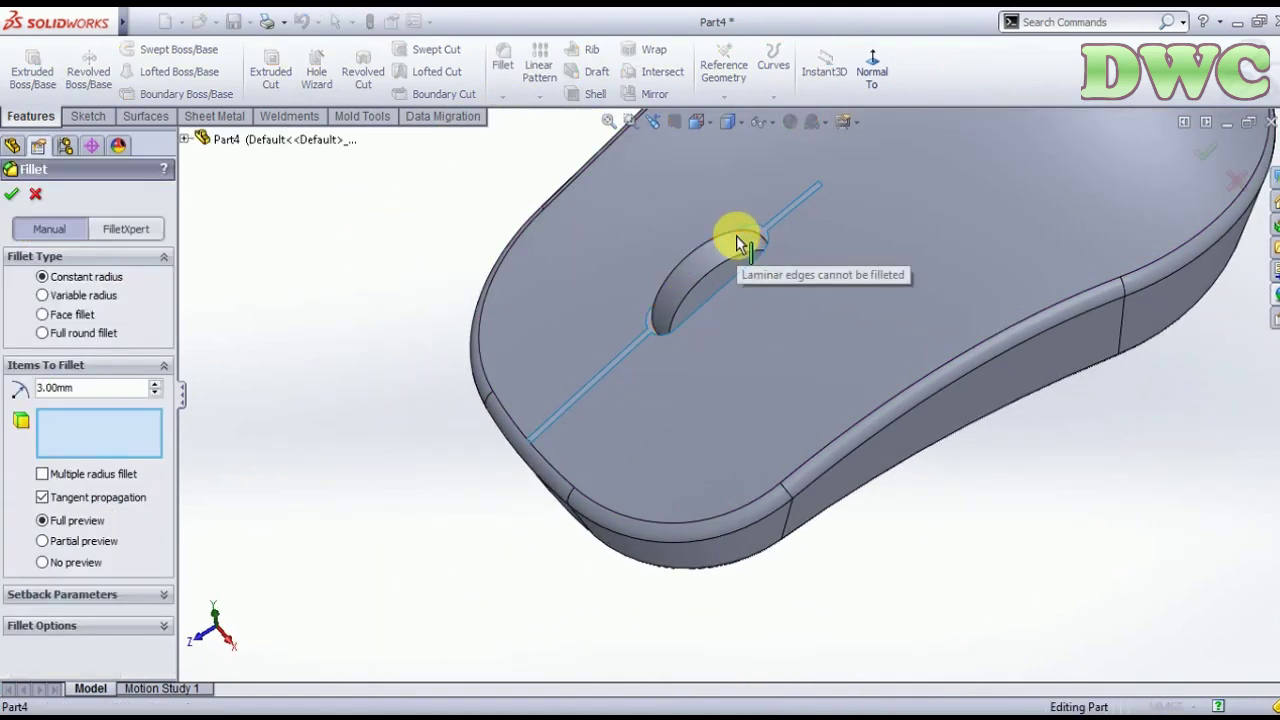
{"action": "left_click", "coordinate": [727, 236]}
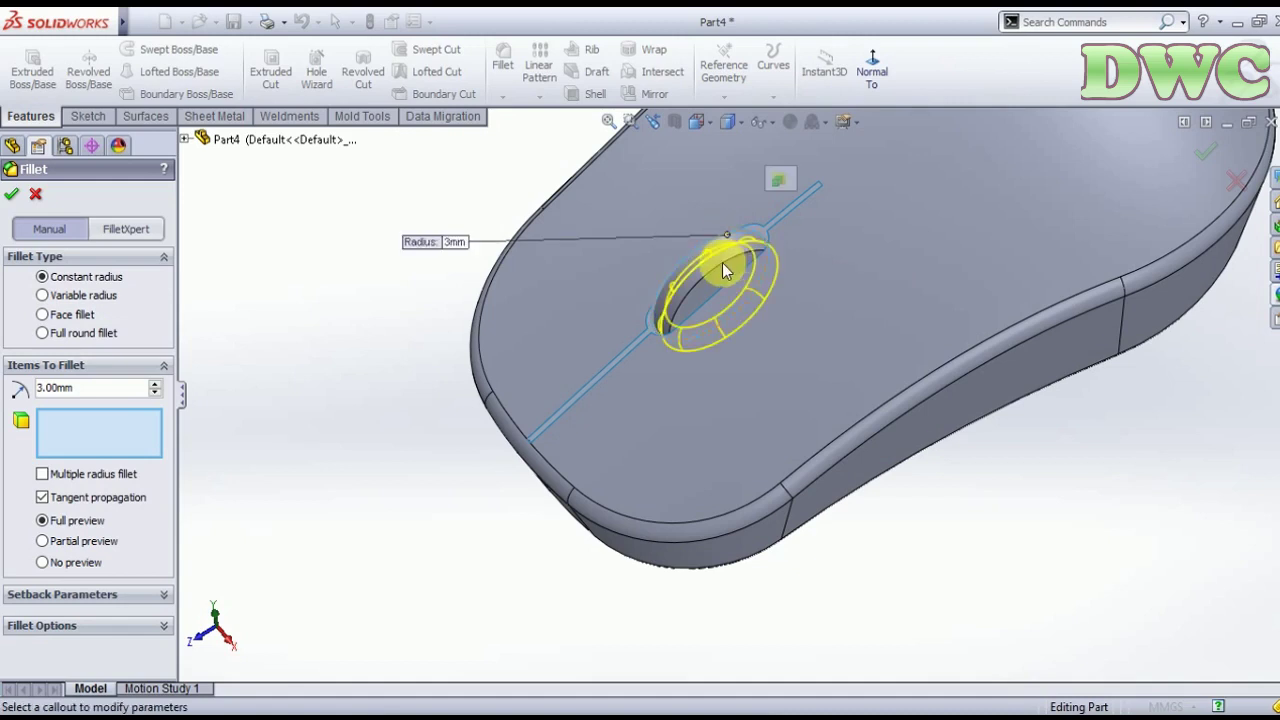
{"action": "left_click", "coordinate": [721, 263]}
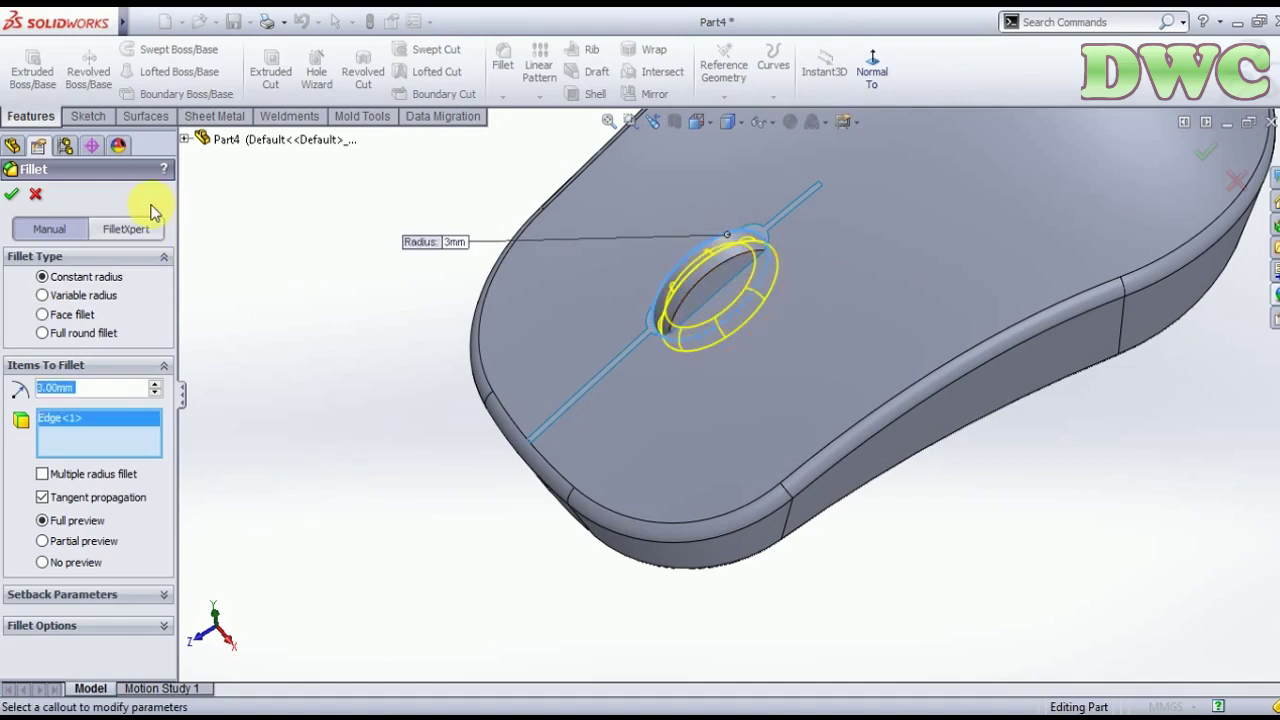
{"action": "key", "text": "Return"}
- Round the two slot edges around the wheel with a 1.5 mm fillet
{"action": "left_click", "coordinate": [498, 72]}
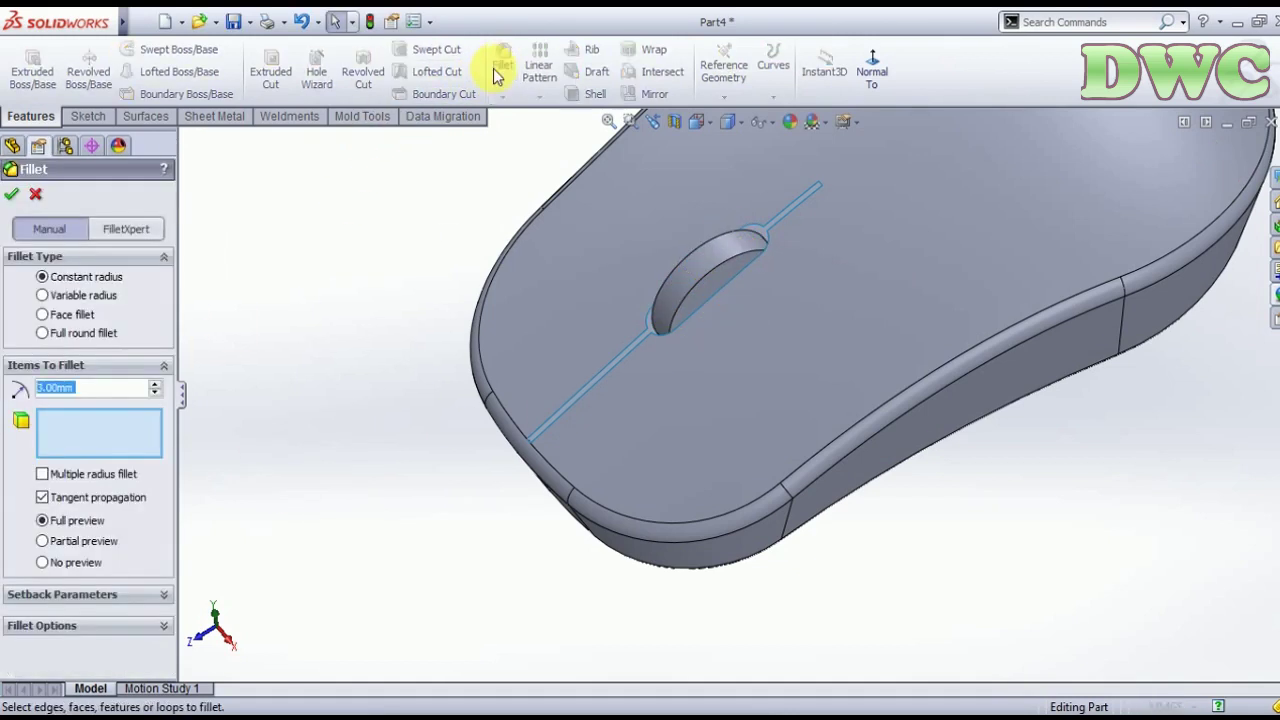
{"action": "left_click", "coordinate": [720, 264]}
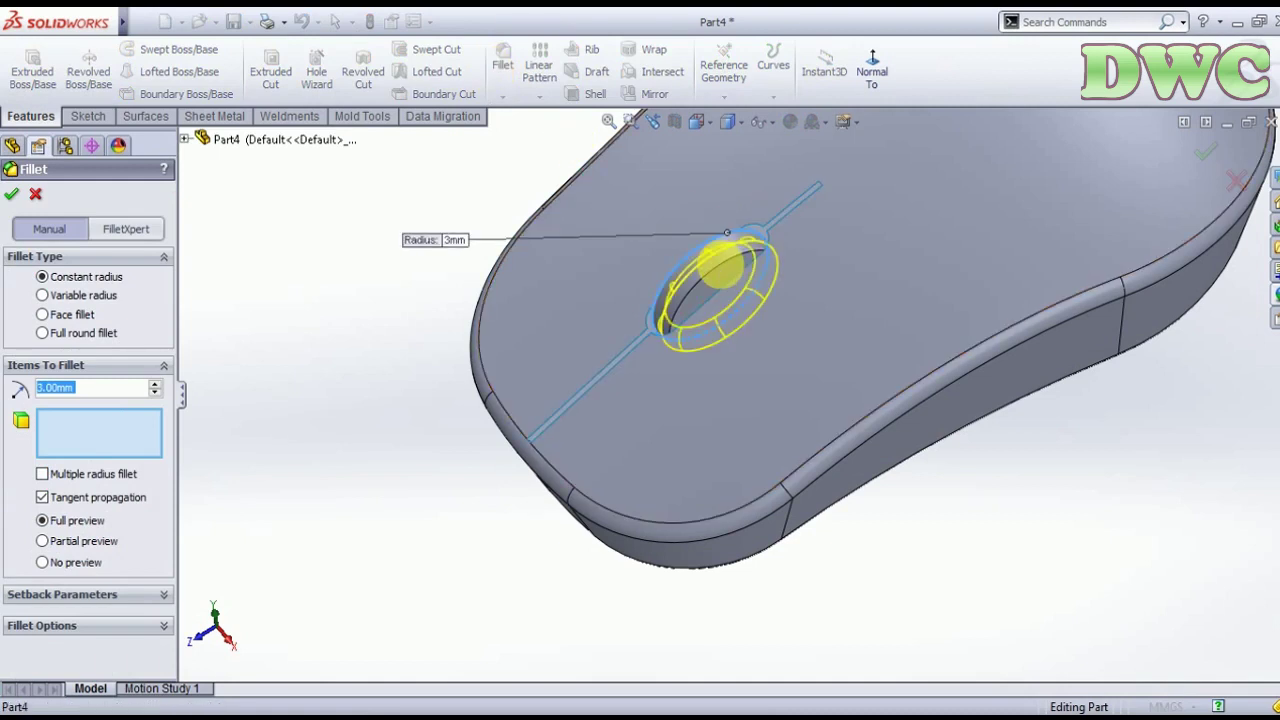
{"action": "left_click", "coordinate": [720, 264]}
{"action": "left_click", "coordinate": [718, 264]}
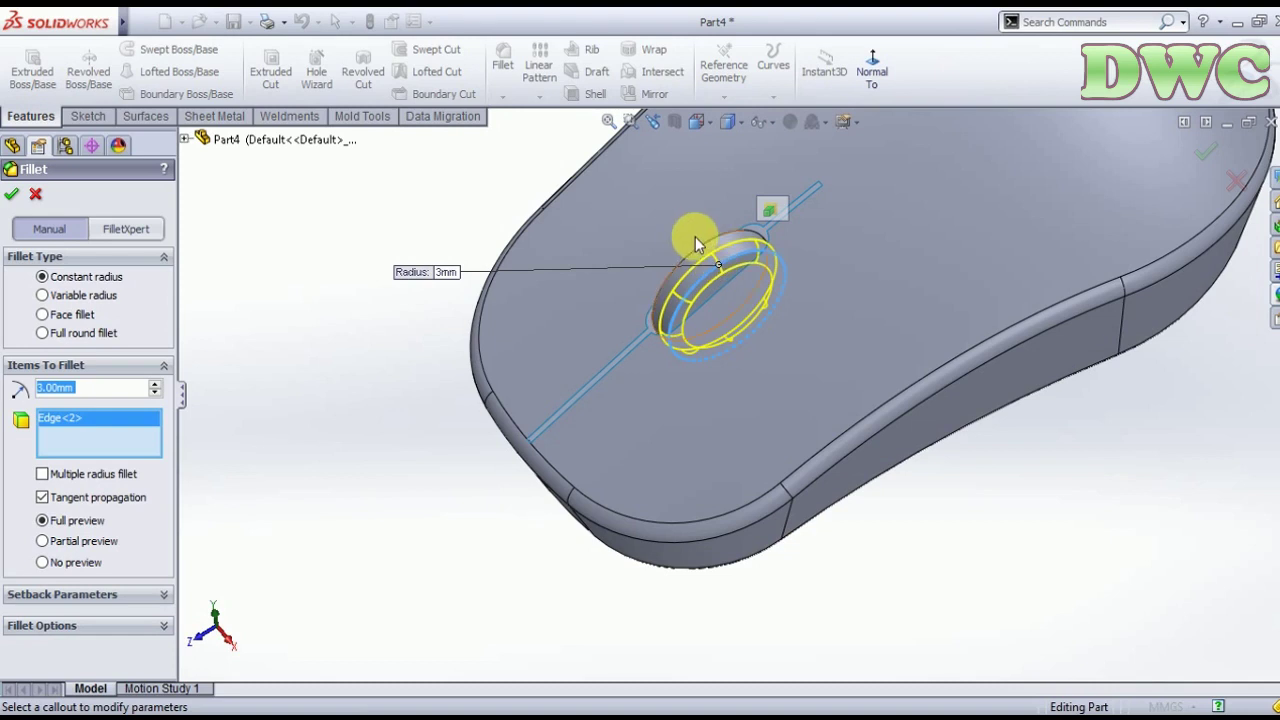
{"action": "left_click", "coordinate": [701, 247]}
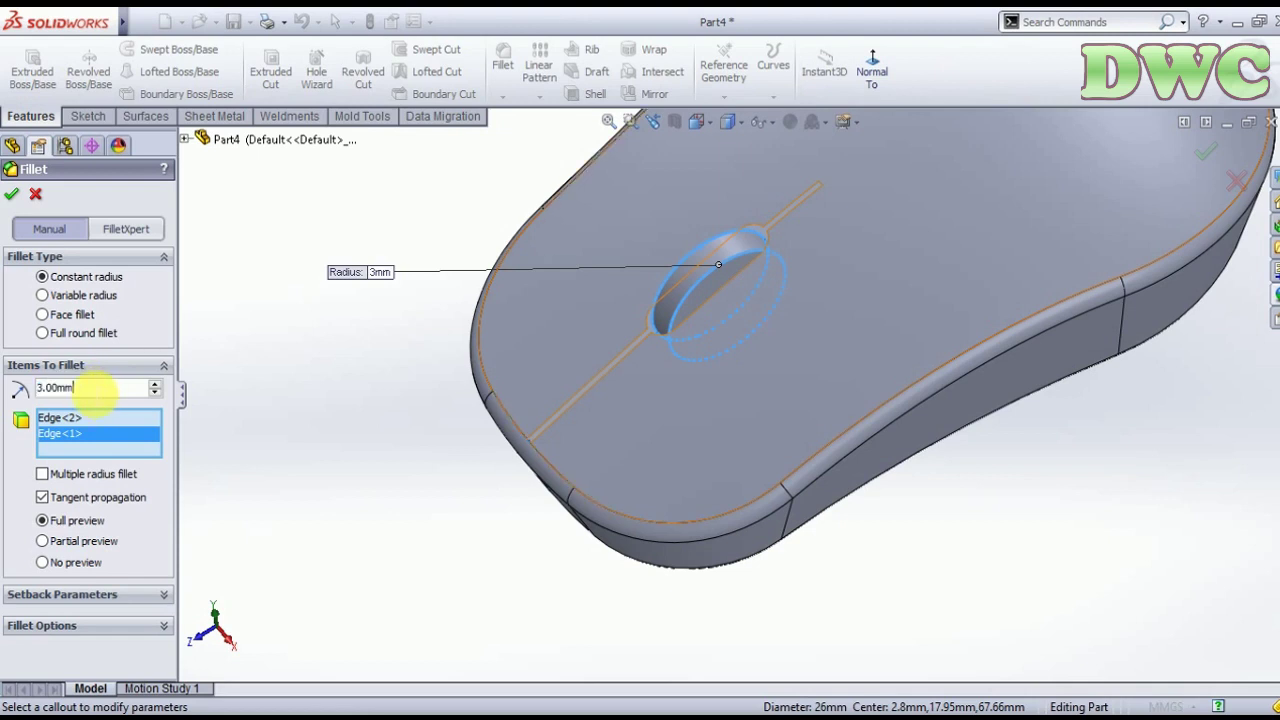
{"action": "type", "text": "1"}
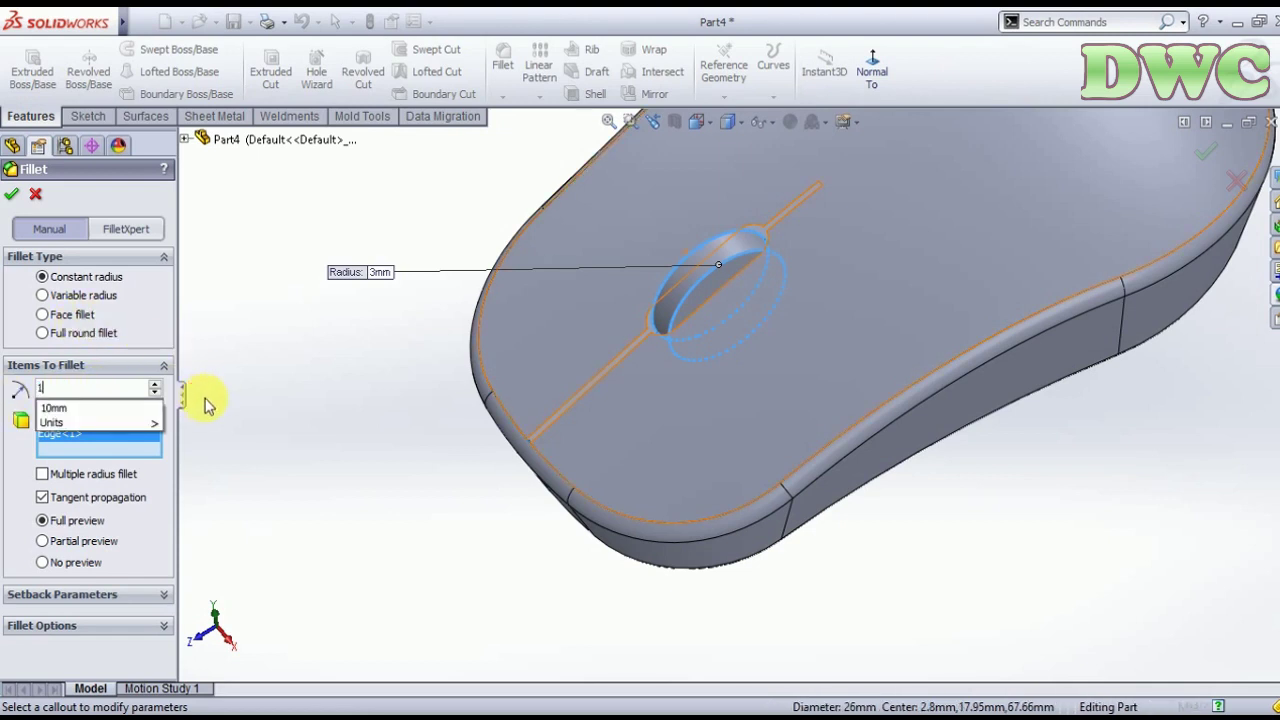
{"action": "type", "text": ".50mm"}
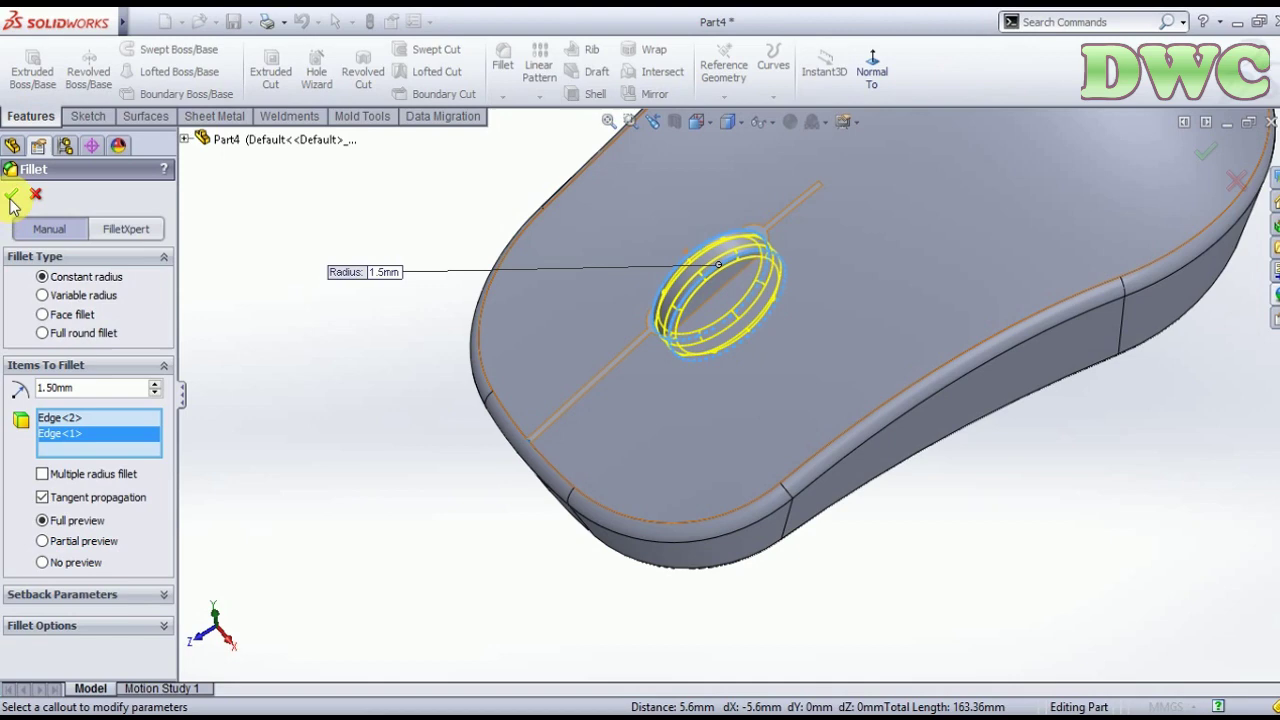
{"action": "left_click", "coordinate": [12, 200]}
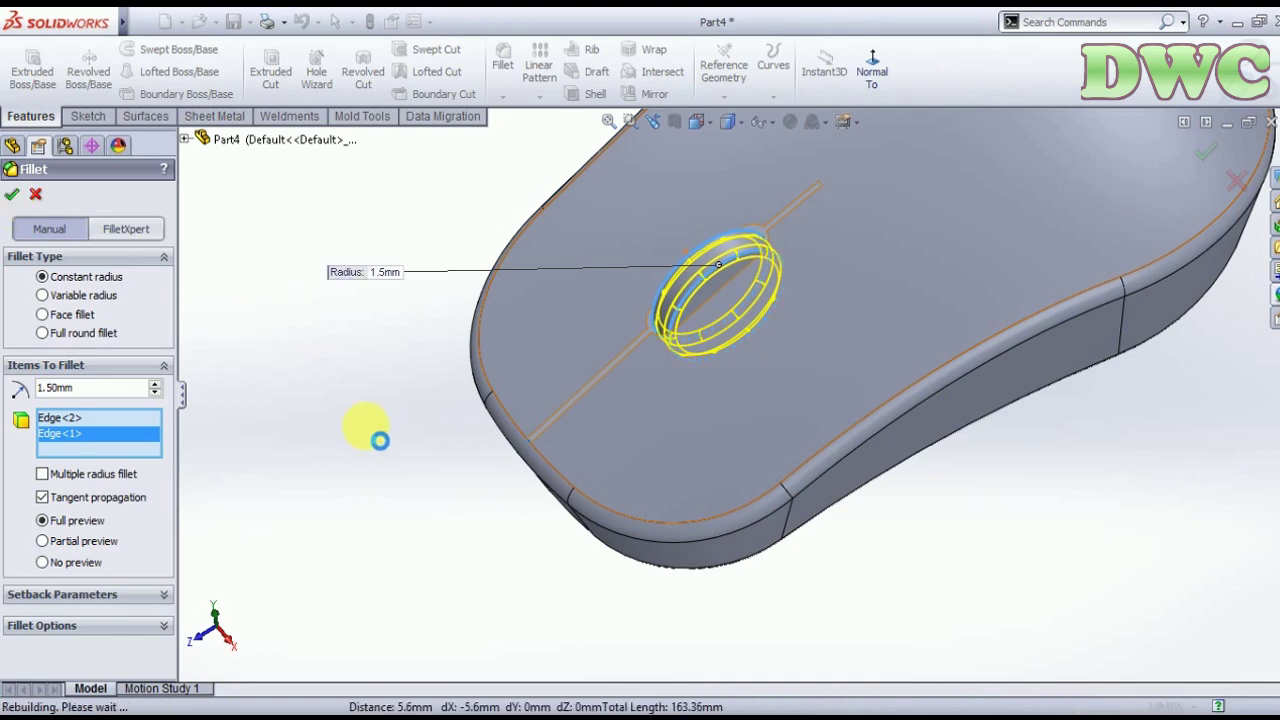
{"action": "mouse_move", "coordinate": [375, 497]}
{"action": "middle_mouse_down"}
{"action": "mouse_move", "coordinate": [428, 349]}
{"action": "mouse_move", "coordinate": [585, 253]}
{"action": "middle_mouse_up"}
{"action": "mouse_move", "coordinate": [998, 243]}
{"action": "middle_mouse_down"}
{"action": "mouse_move", "coordinate": [1080, 294]}
{"action": "mouse_move", "coordinate": [1020, 263]}
{"action": "middle_mouse_up"}
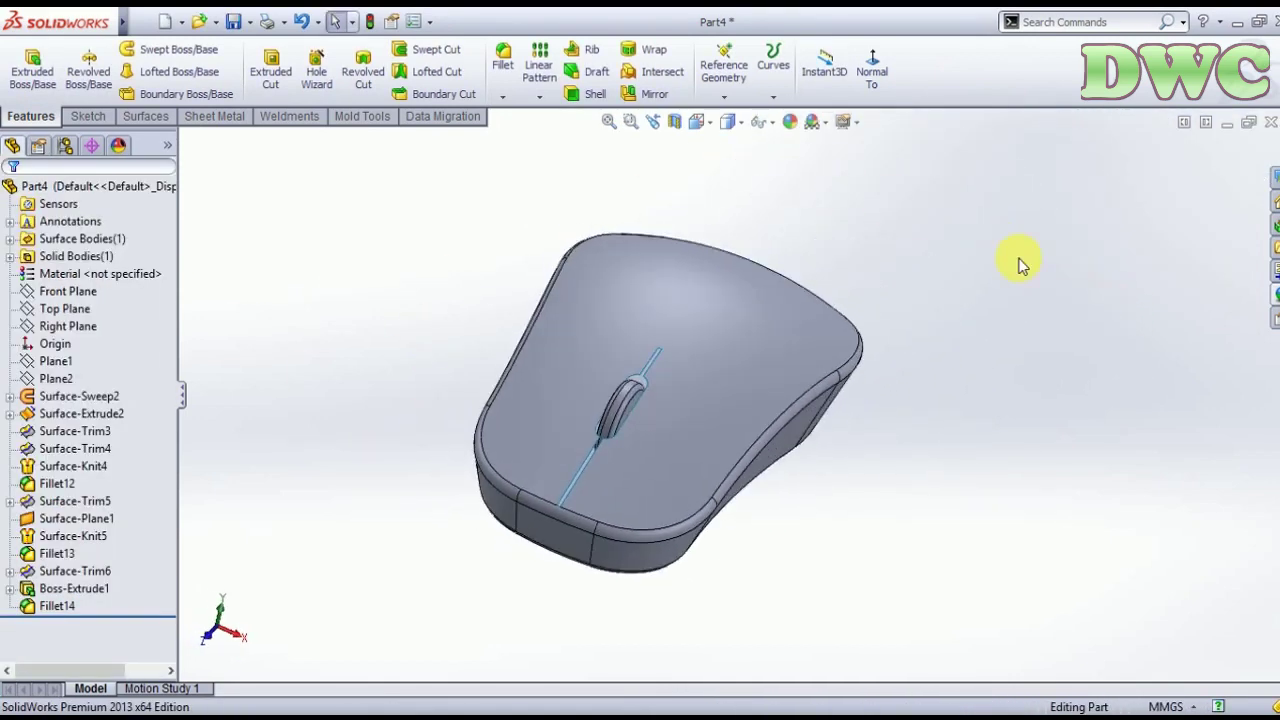
- Switch the model display to Shaded With Edges
{"action": "left_click", "coordinate": [735, 122]}
{"action": "left_click", "coordinate": [728, 171]}
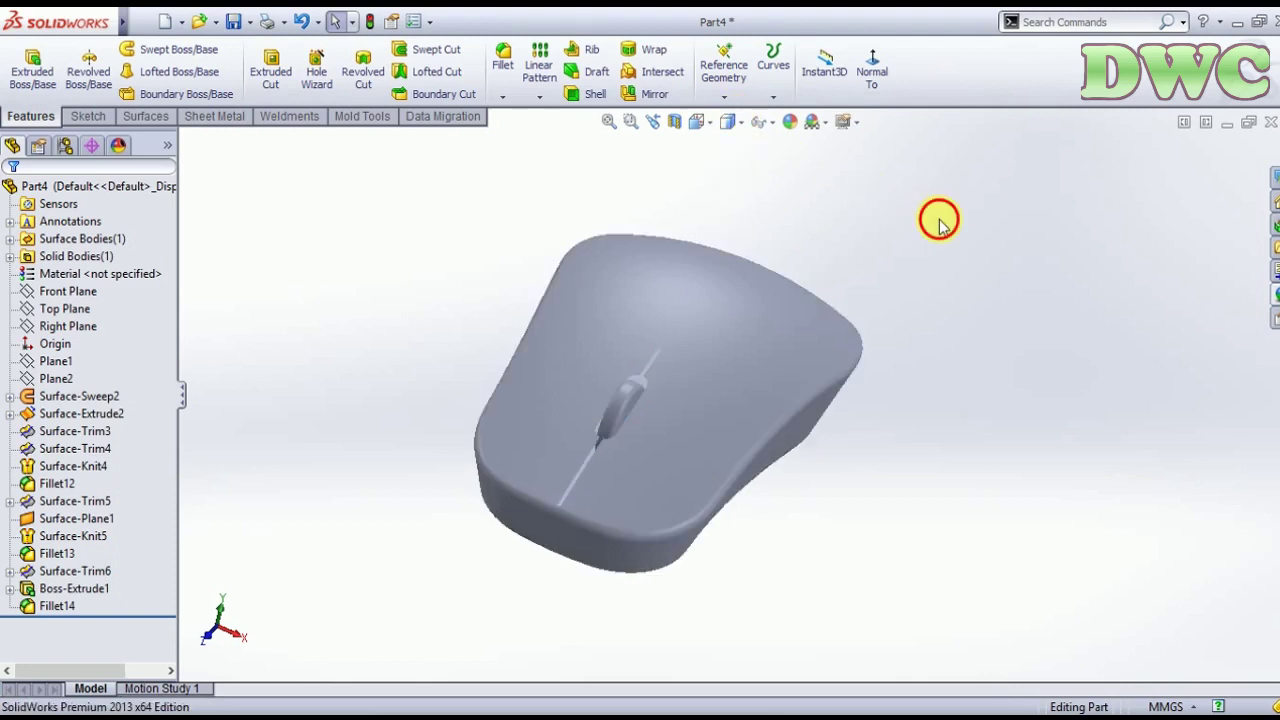
{"action": "mouse_move", "coordinate": [940, 217]}
{"action": "middle_mouse_down"}
{"action": "mouse_move", "coordinate": [934, 366]}
{"action": "mouse_move", "coordinate": [890, 285]}
{"action": "mouse_move", "coordinate": [929, 271]}
{"action": "middle_mouse_up"}
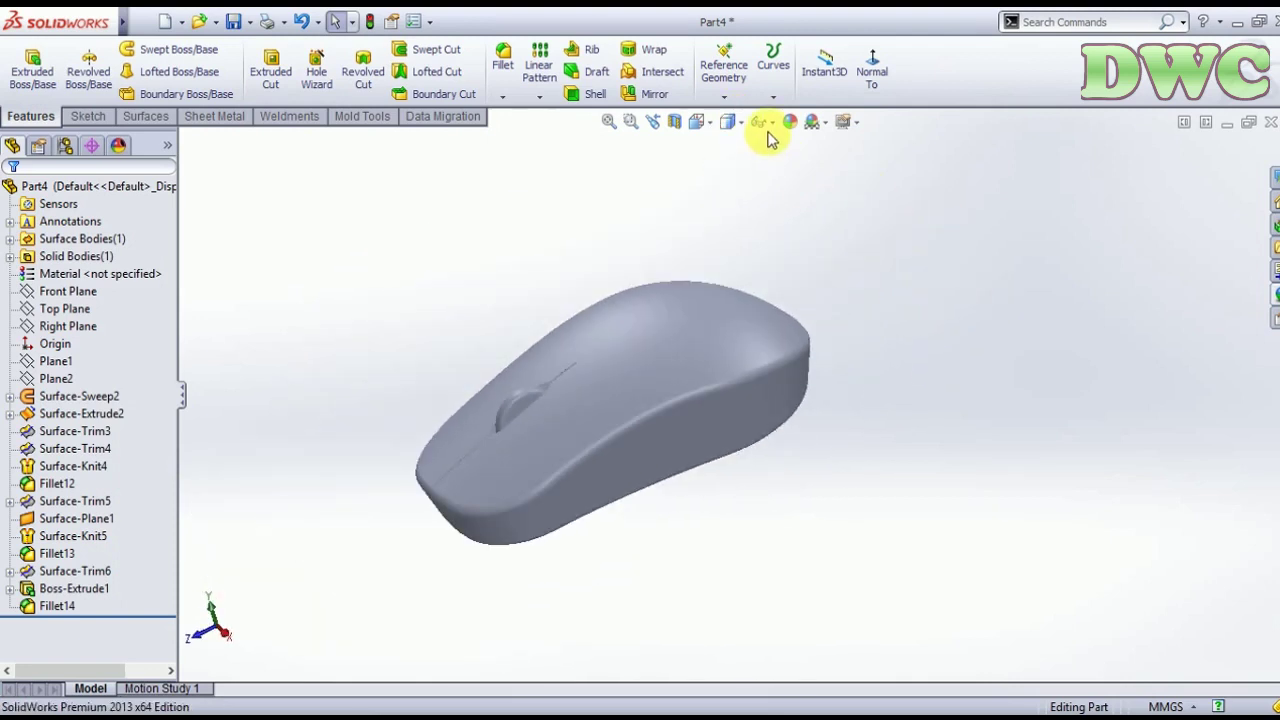
{"action": "left_click", "coordinate": [766, 124]}
{"action": "left_click", "coordinate": [729, 146]}
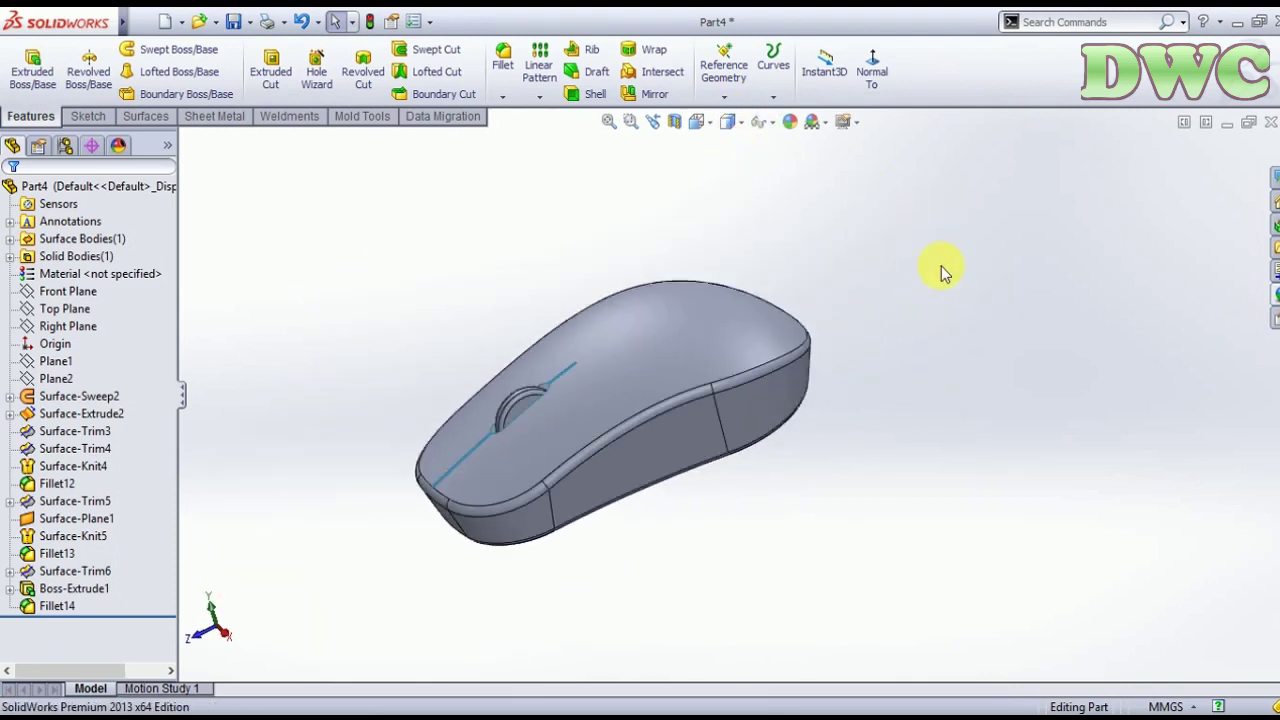
- Select the rim band faces (Fillet12, Surface-Plane1, Fillet13) around the mouse's upper edge
{"action": "scroll", "coordinate": [865, 427], "scroll_direction": "down", "scroll_amount": 3}
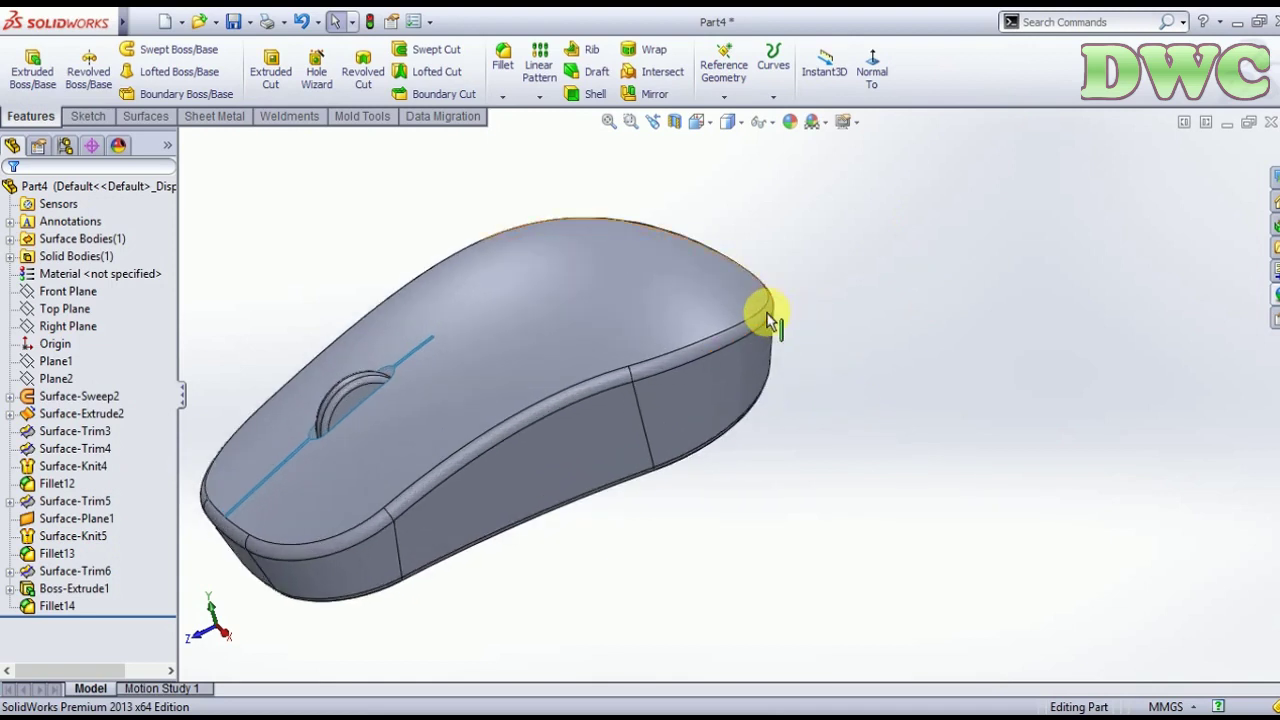
{"action": "left_click", "coordinate": [768, 320]}
{"action": "key", "text": "ctrl+8"}
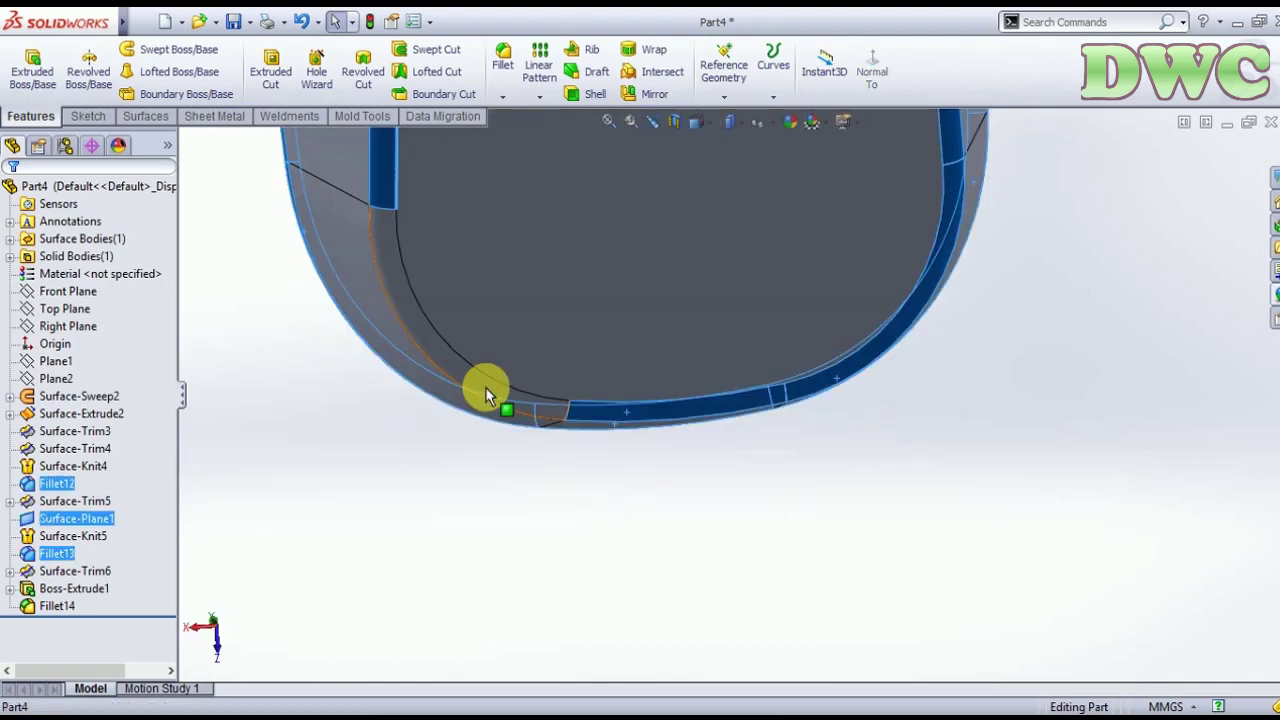
{"action": "scroll", "coordinate": [1050, 380], "scroll_direction": "up", "scroll_amount": 3}
{"action": "scroll", "coordinate": [1055, 330], "scroll_direction": "up", "scroll_amount": 2}
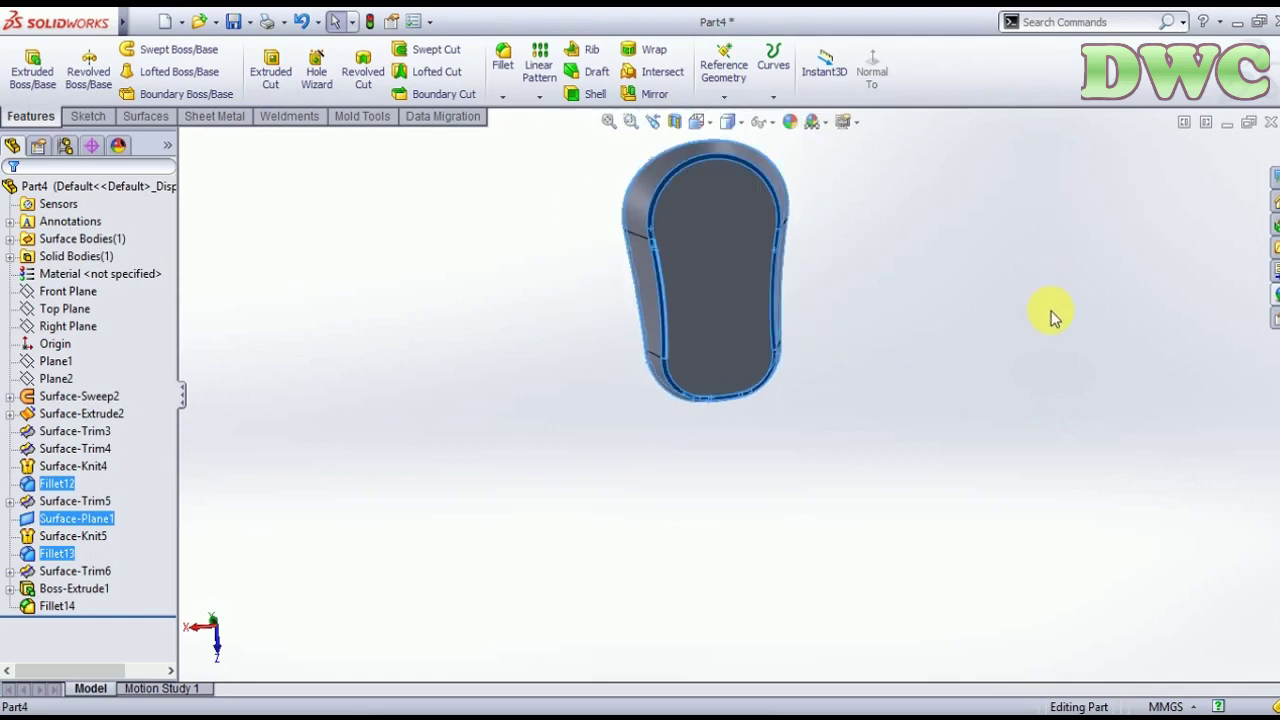
{"action": "mouse_move", "coordinate": [1054, 314]}
{"action": "middle_mouse_down"}
{"action": "mouse_move", "coordinate": [834, 220]}
{"action": "mouse_move", "coordinate": [868, 348]}
{"action": "mouse_move", "coordinate": [663, 294]}
{"action": "mouse_move", "coordinate": [637, 209]}
{"action": "middle_mouse_up"}
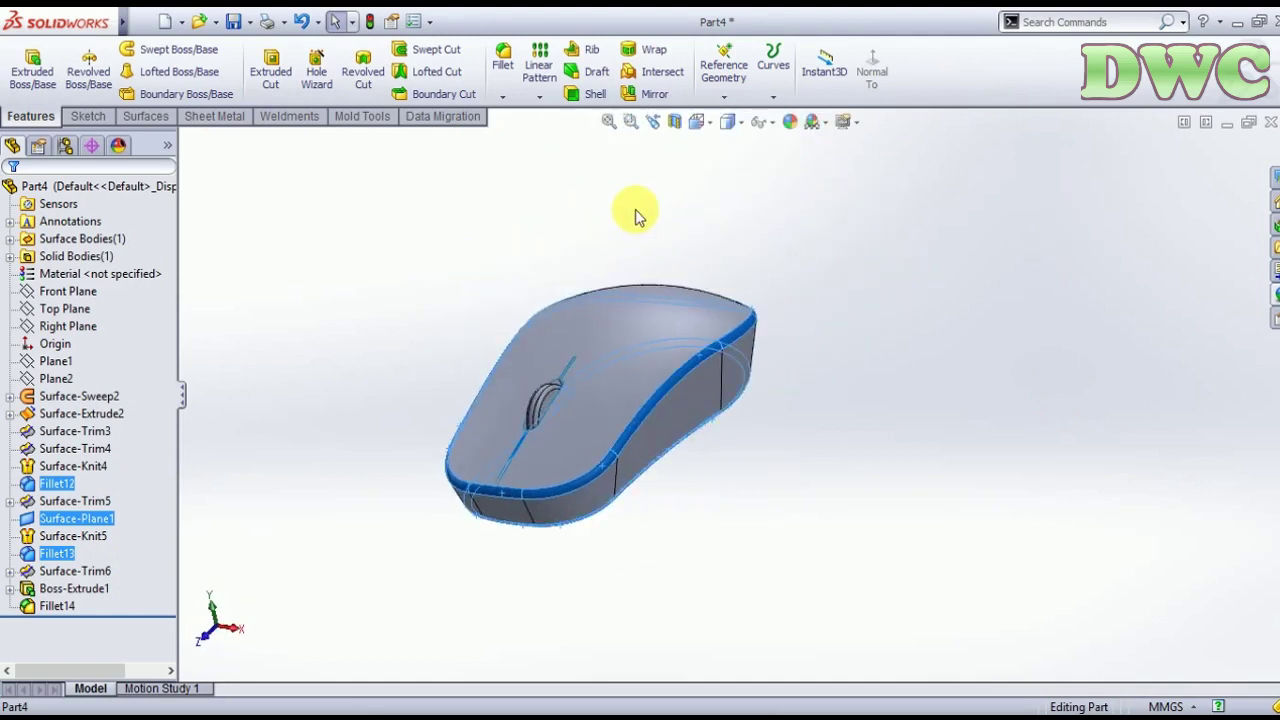
- Give the selected rim band faces a cyan appearance
{"action": "left_click", "coordinate": [790, 122]}
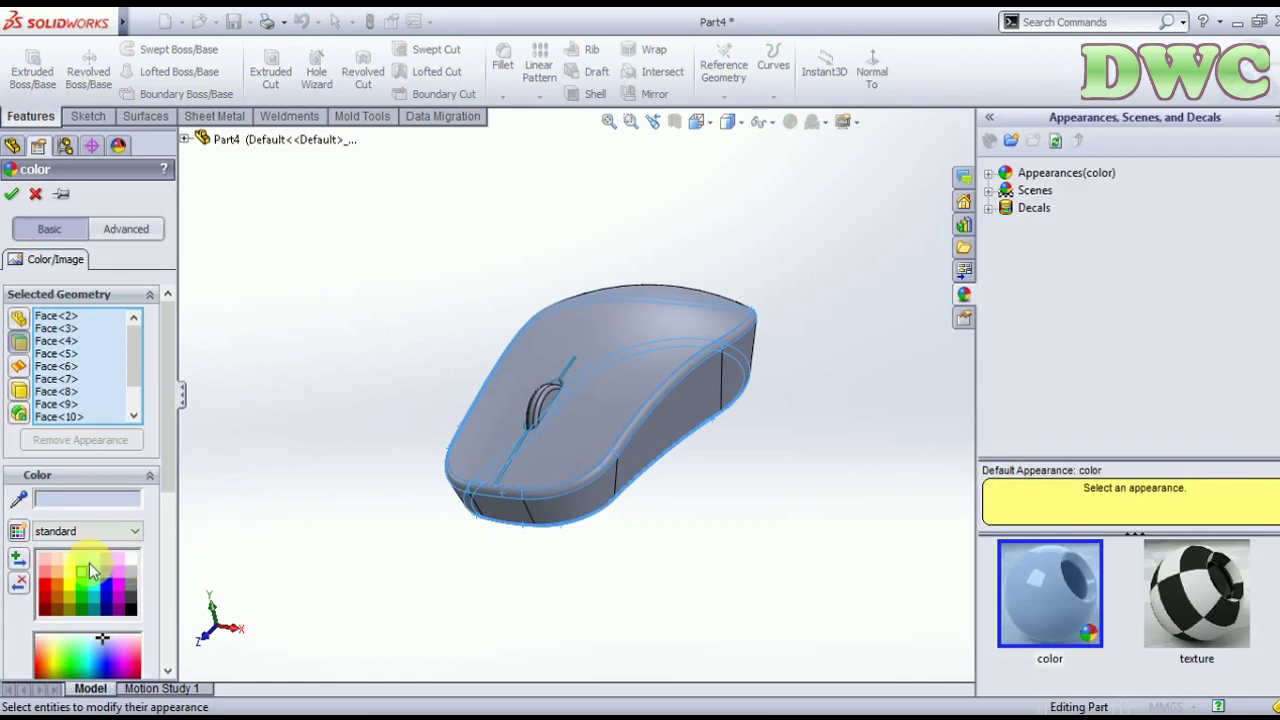
{"action": "left_click", "coordinate": [86, 566]}
{"action": "key", "text": "Return"}
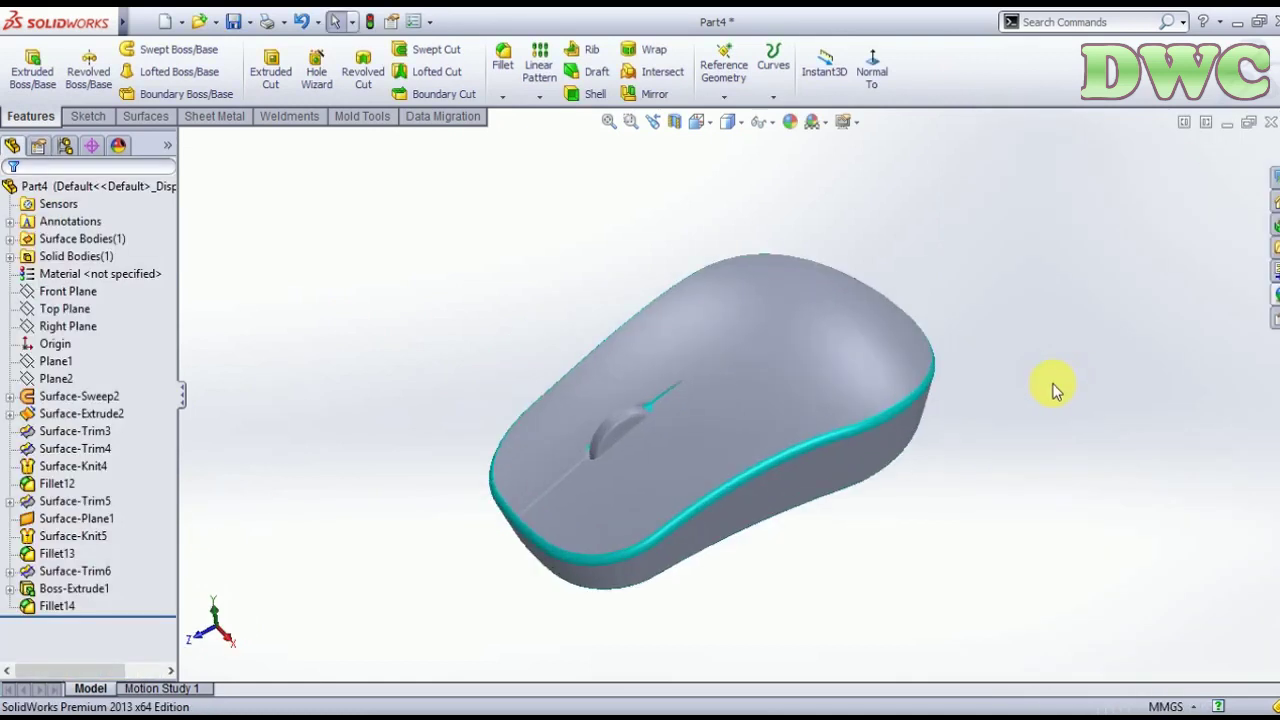
- Set the whole mouse body's appearance to dark grey
{"action": "left_click", "coordinate": [790, 122]}
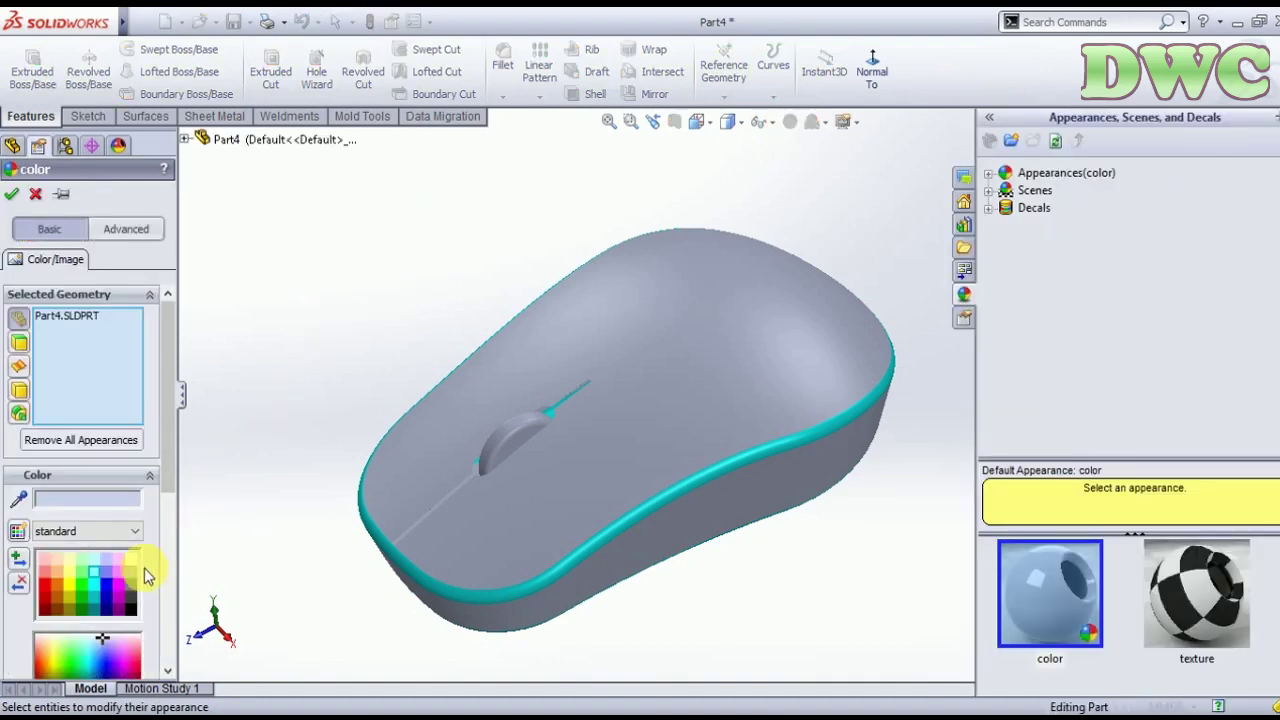
{"action": "left_click", "coordinate": [135, 588]}
{"action": "left_click", "coordinate": [138, 572]}
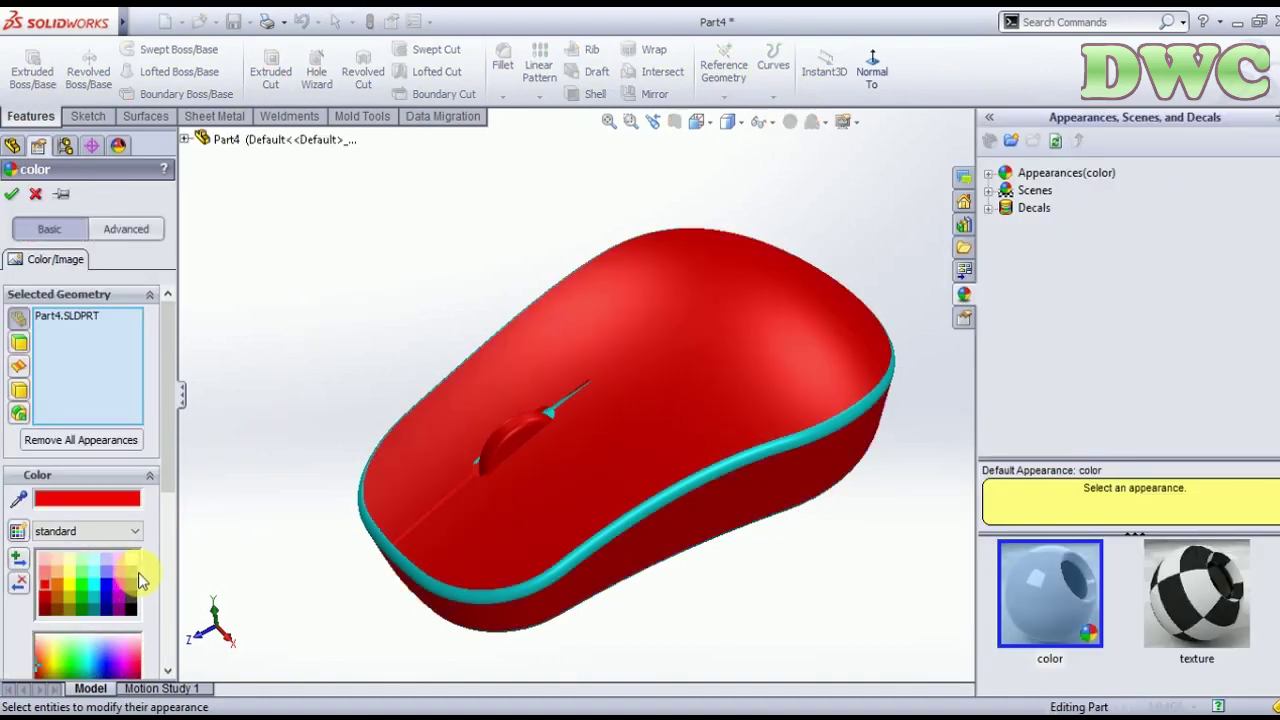
{"action": "left_click", "coordinate": [139, 590]}
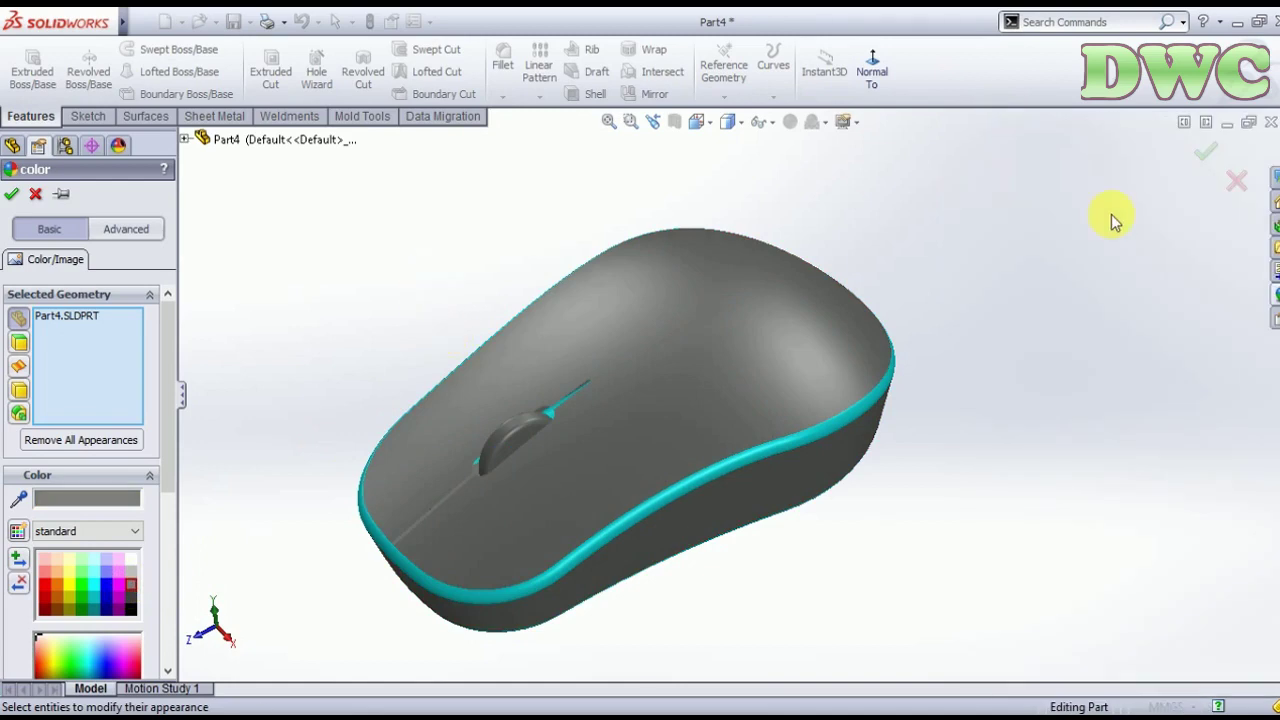
{"action": "left_click", "coordinate": [1219, 145]}
{"action": "mouse_move", "coordinate": [1023, 229]}
{"action": "middle_mouse_down"}
{"action": "mouse_move", "coordinate": [900, 177]}
{"action": "mouse_move", "coordinate": [886, 234]}
{"action": "mouse_move", "coordinate": [1100, 285]}
{"action": "mouse_move", "coordinate": [1049, 340]}
{"action": "middle_mouse_up"}
- Select the scroll wheel's Boss-Extrude1 face and Fillet14 faces
{"action": "mouse_move", "coordinate": [854, 529]}
{"action": "middle_mouse_down"}
{"action": "mouse_move", "coordinate": [757, 546]}
{"action": "mouse_move", "coordinate": [775, 630]}
{"action": "mouse_move", "coordinate": [486, 508]}
{"action": "middle_mouse_up"}
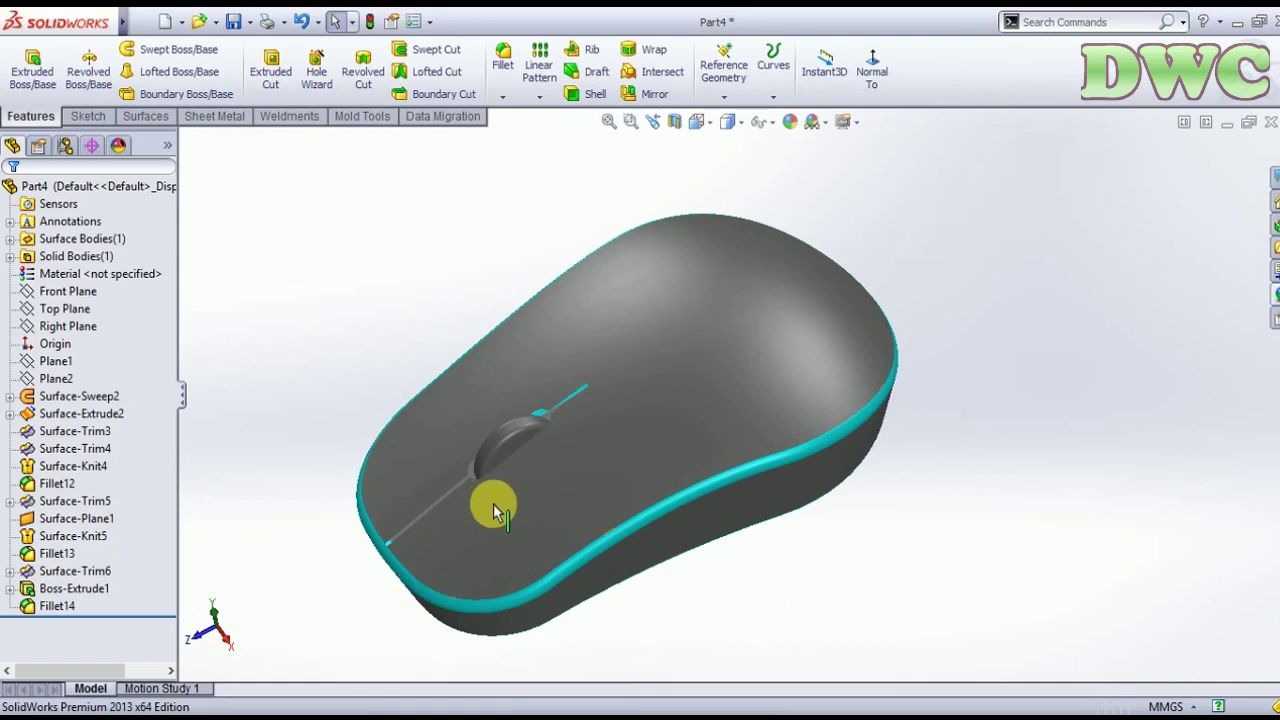
{"action": "scroll", "coordinate": [506, 443], "scroll_direction": "down", "scroll_amount": 1}
{"action": "left_click", "coordinate": [506, 443]}
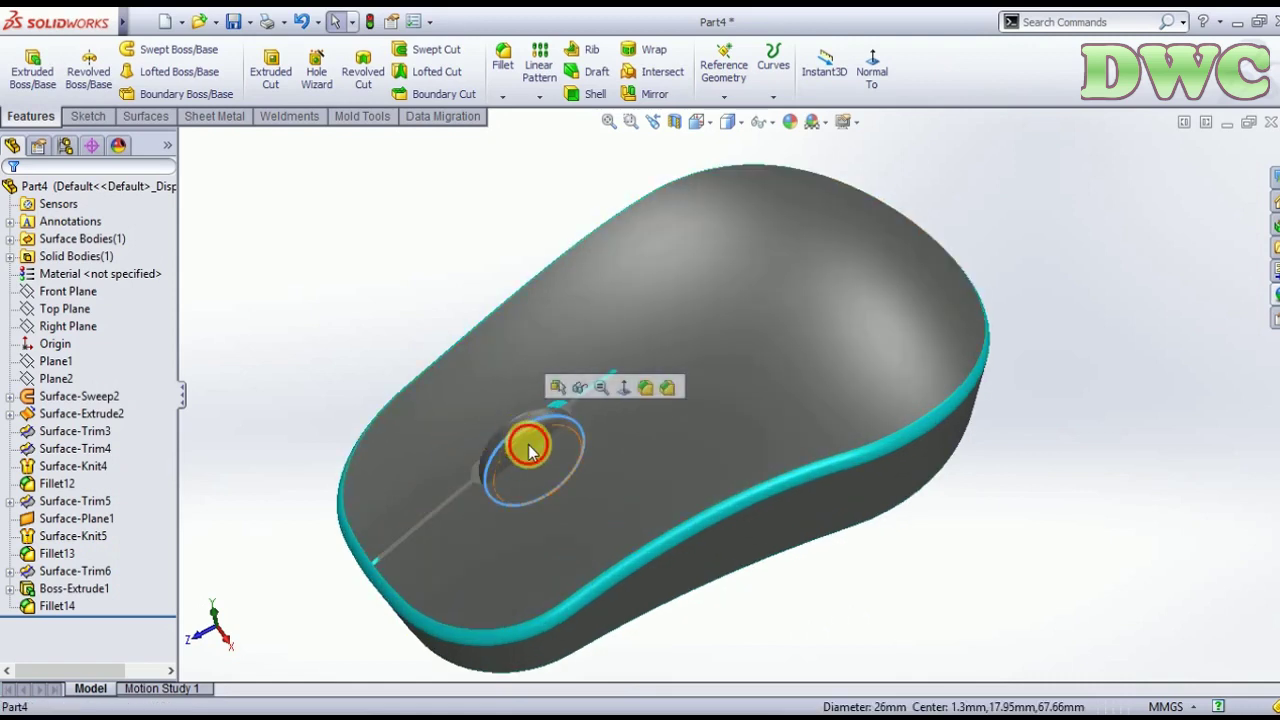
{"action": "left_click", "coordinate": [525, 443]}
{"action": "scroll", "coordinate": [525, 443], "scroll_direction": "down", "scroll_amount": 5}
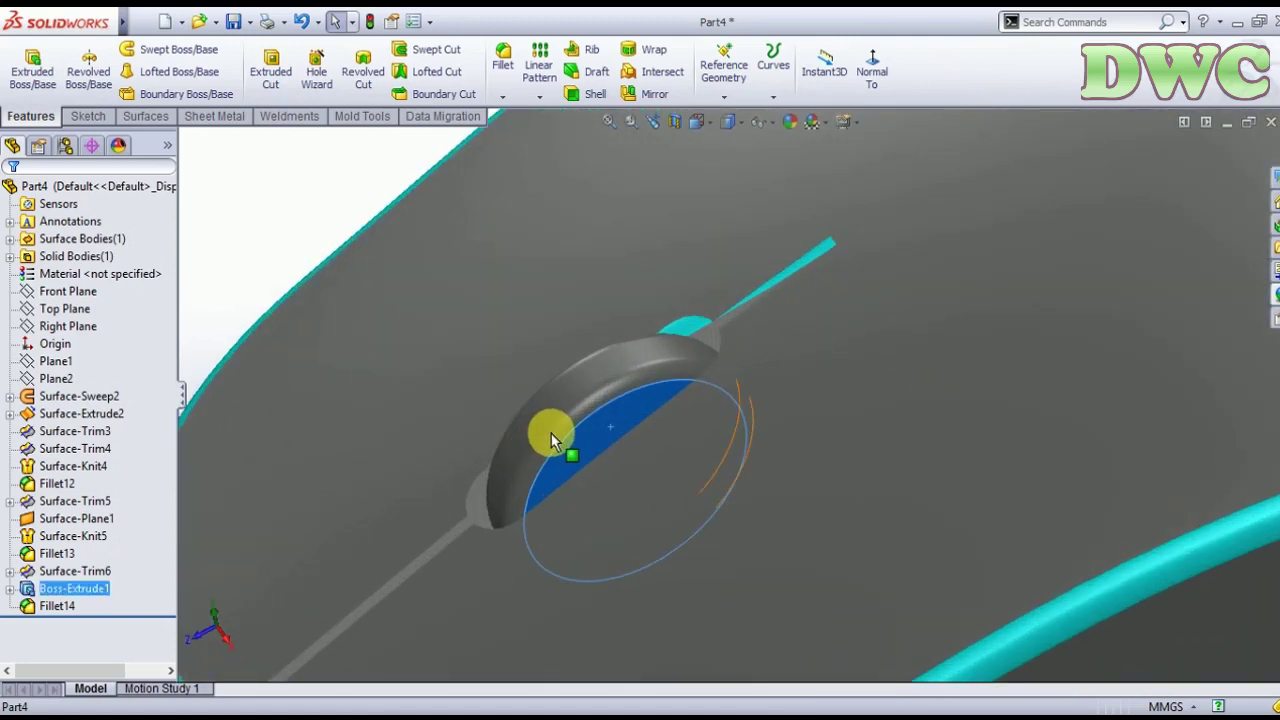
{"action": "left_click", "coordinate": [545, 428], "text": "ctrl"}
{"action": "middle_click_drag", "start_coordinate": [545, 428], "coordinate": [834, 334]}
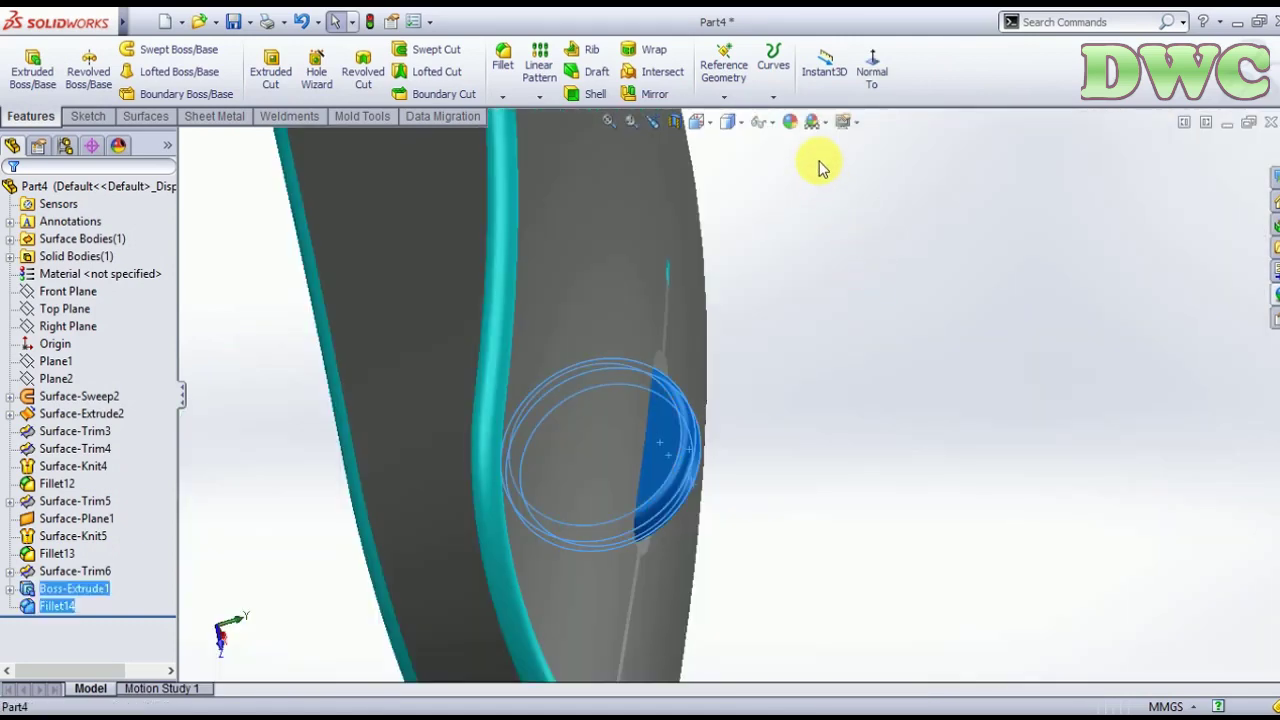
- Apply the cyan appearance to the selected scroll wheel faces
{"action": "left_click", "coordinate": [790, 122]}
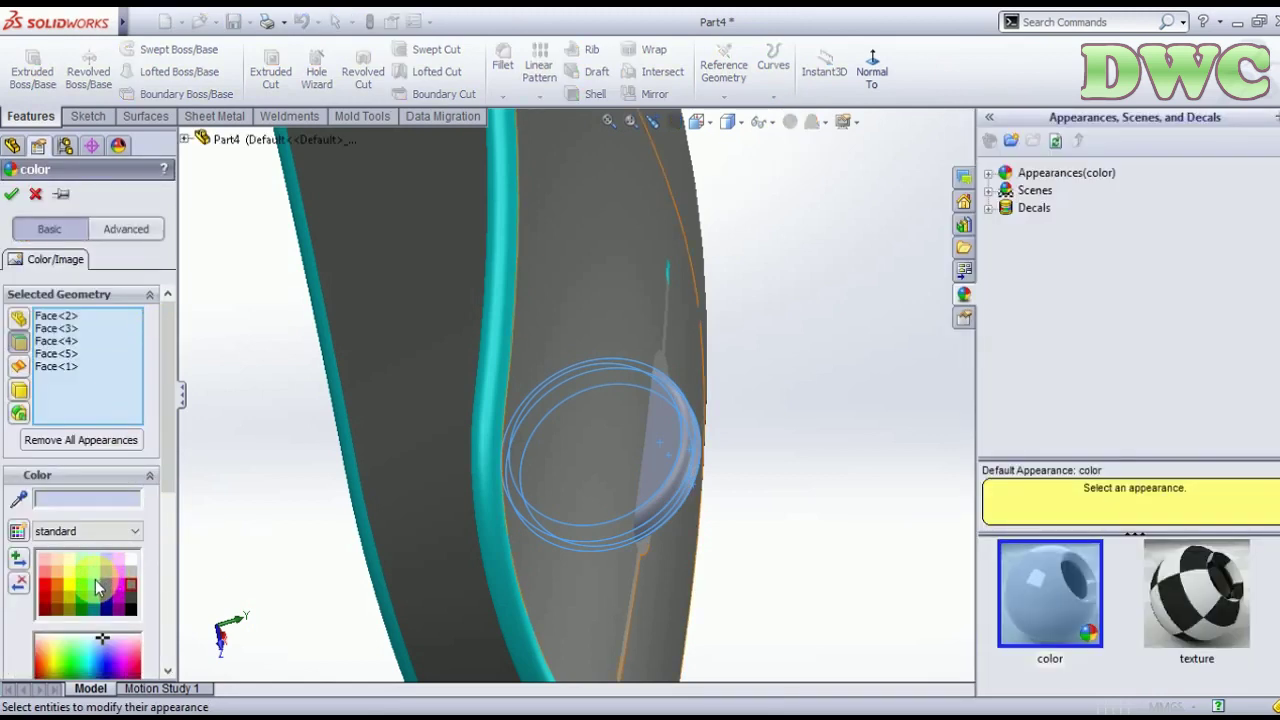
{"action": "left_click", "coordinate": [98, 587]}
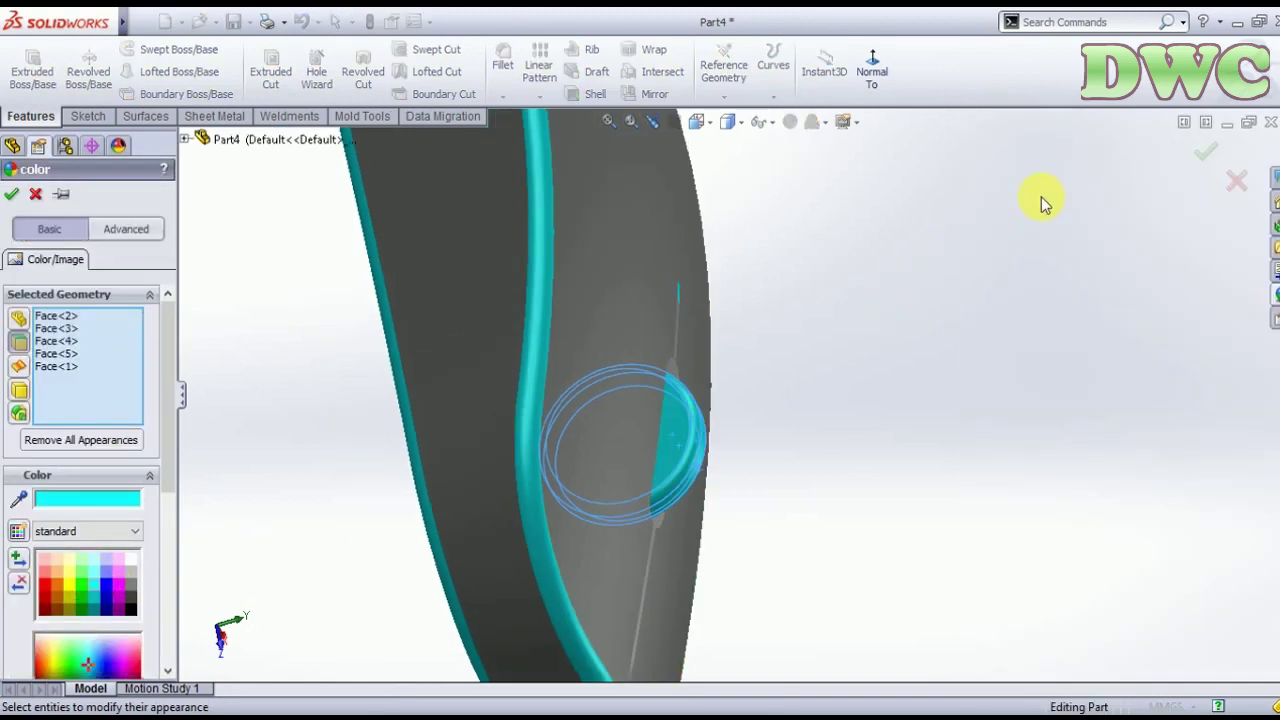
{"action": "left_click", "coordinate": [1203, 150]}
{"action": "key", "text": "f"}
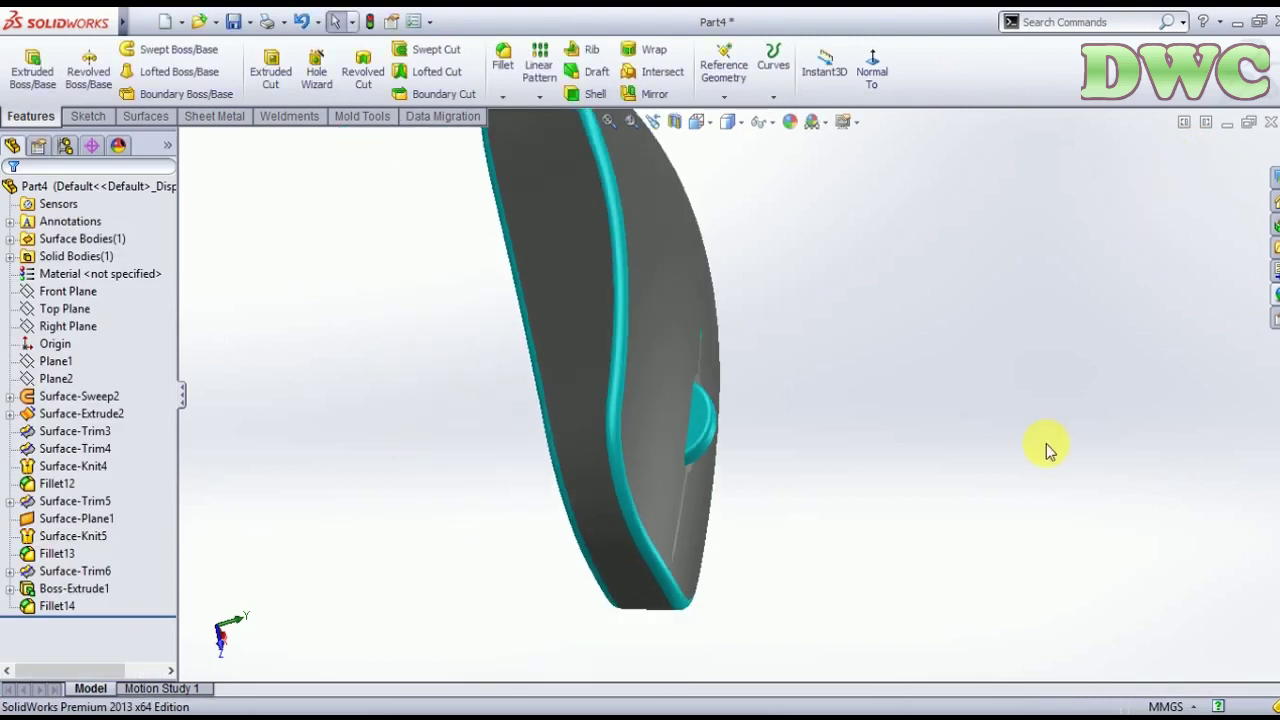
{"action": "mouse_move", "coordinate": [1046, 443]}
{"action": "middle_mouse_down"}
{"action": "mouse_move", "coordinate": [938, 497]}
{"action": "mouse_move", "coordinate": [829, 314]}
{"action": "mouse_move", "coordinate": [780, 486]}
{"action": "mouse_move", "coordinate": [867, 376]}
{"action": "middle_mouse_up"}
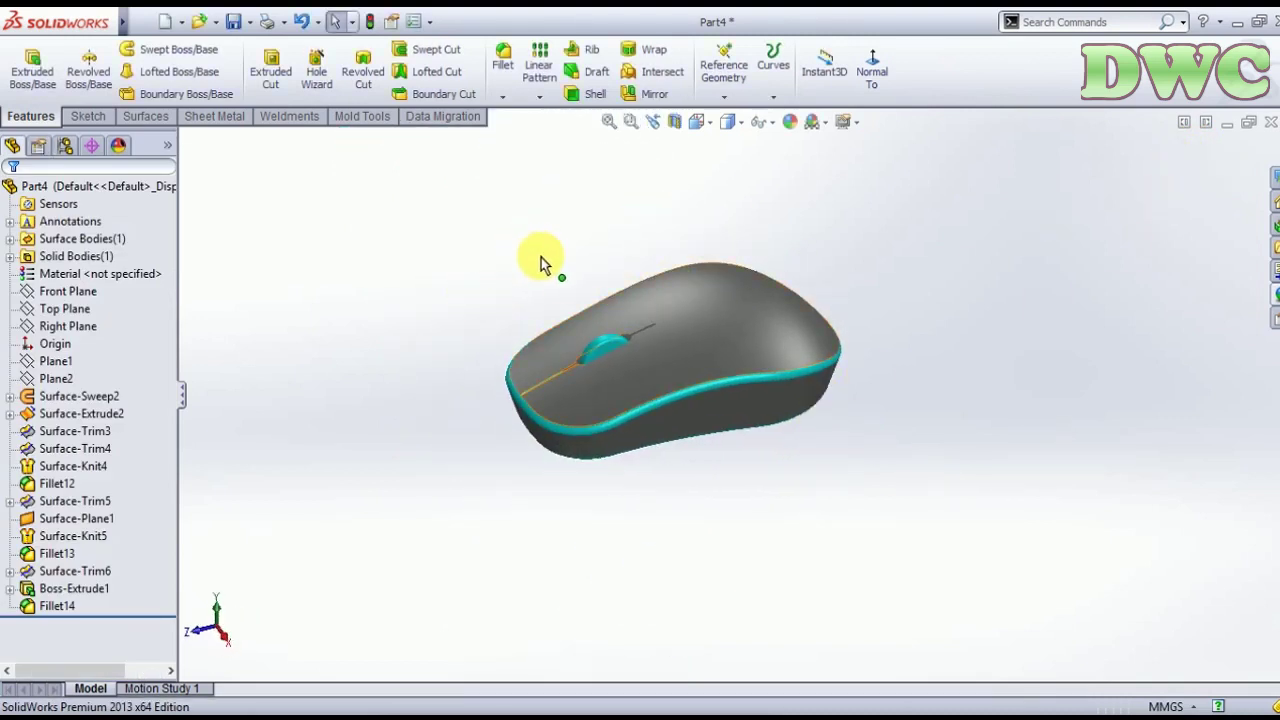
- Start a sketch on the Top Plane, viewed normal to it, with the Spline tool active
{"action": "scroll", "coordinate": [457, 277], "scroll_direction": "down", "scroll_amount": 2}
{"action": "scroll", "coordinate": [457, 277], "scroll_direction": "down", "scroll_amount": 2}
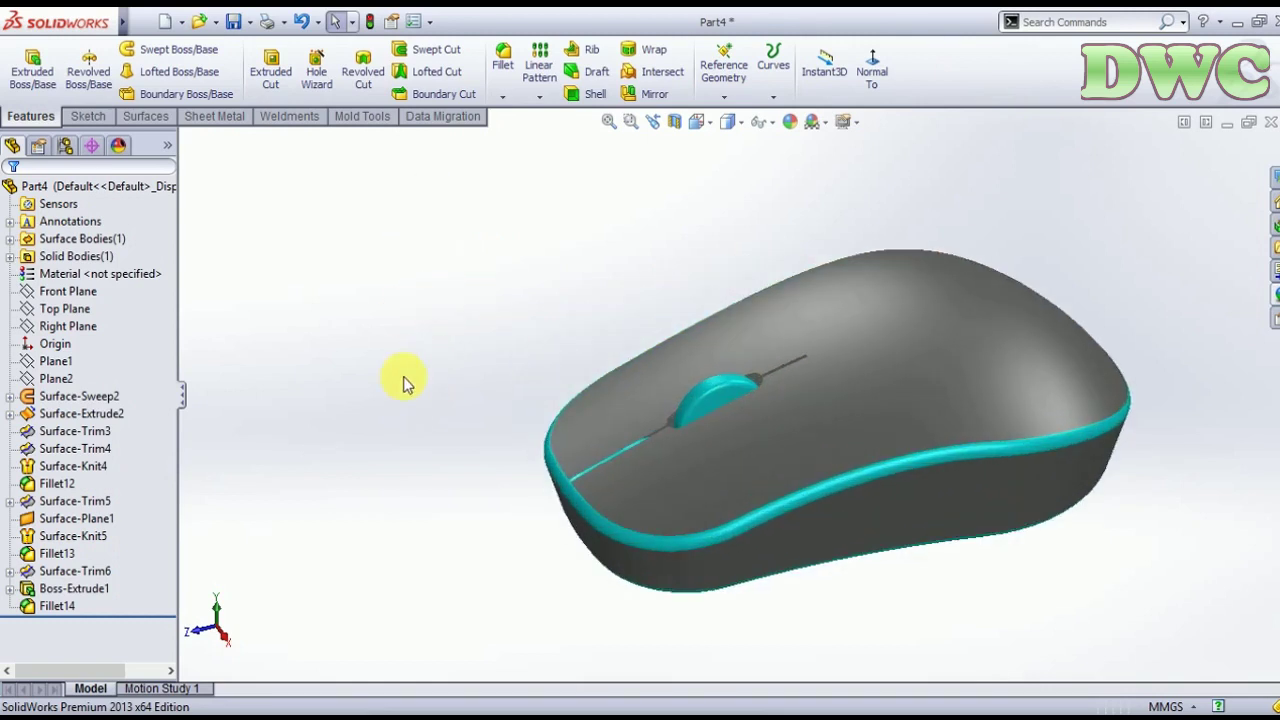
{"action": "scroll", "coordinate": [403, 380], "scroll_direction": "up", "scroll_amount": 3}
{"action": "mouse_move", "coordinate": [523, 523]}
{"action": "middle_mouse_down"}
{"action": "mouse_move", "coordinate": [466, 429]}
{"action": "mouse_move", "coordinate": [572, 240]}
{"action": "middle_mouse_up"}
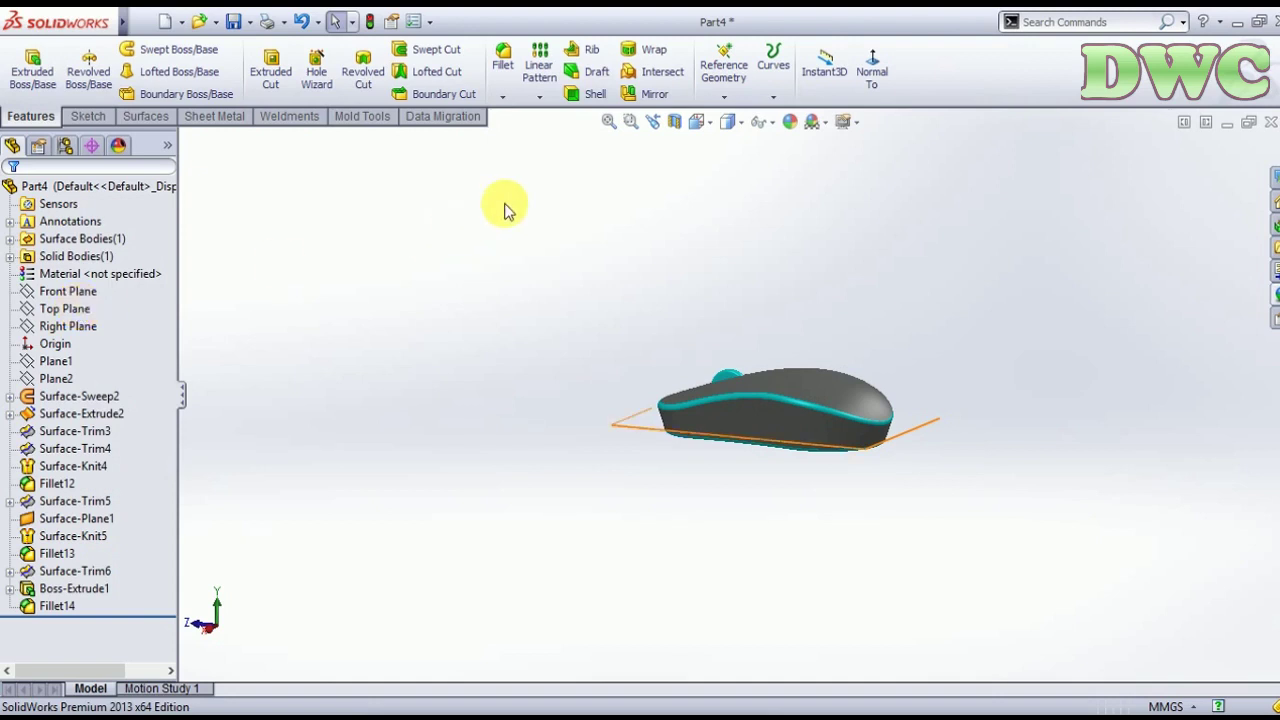
{"action": "mouse_move", "coordinate": [494, 223]}
{"action": "middle_mouse_down"}
{"action": "mouse_move", "coordinate": [609, 200]}
{"action": "mouse_move", "coordinate": [649, 214]}
{"action": "mouse_move", "coordinate": [685, 280]}
{"action": "middle_mouse_up"}
{"action": "left_click", "coordinate": [871, 68]}
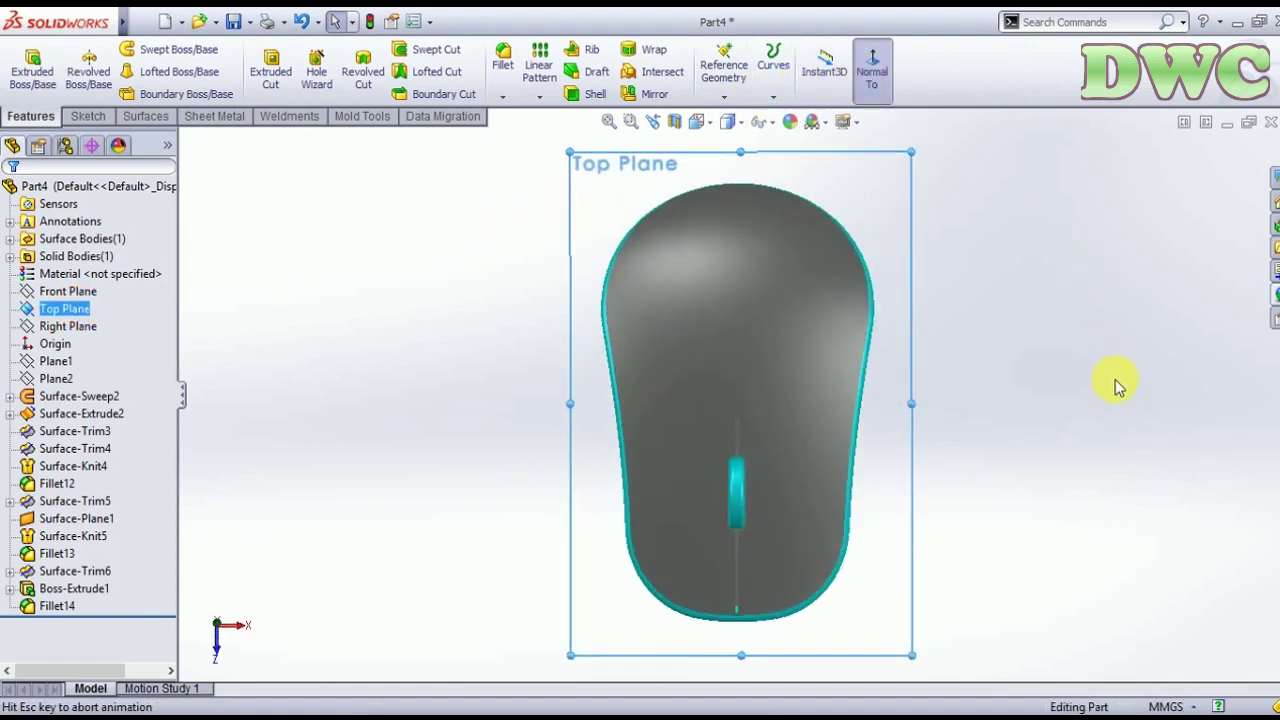
{"action": "scroll", "coordinate": [726, 600], "scroll_direction": "down", "scroll_amount": 2}
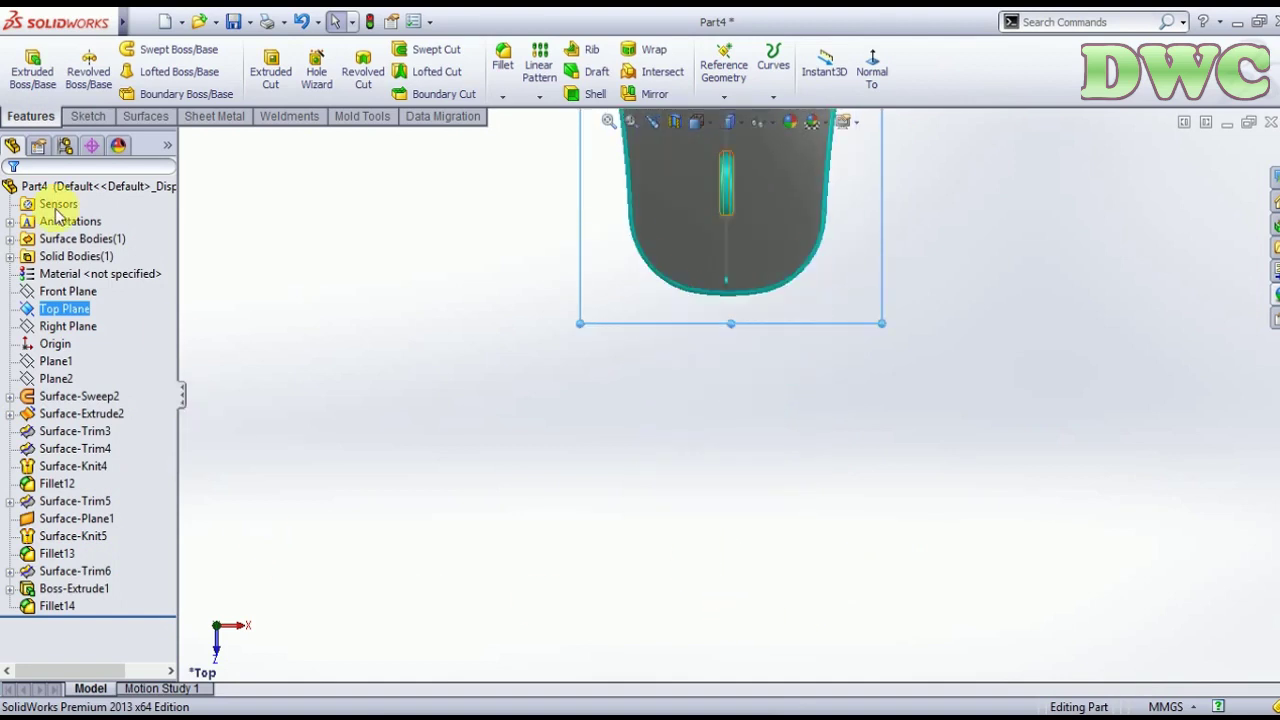
{"action": "left_click", "coordinate": [80, 118]}
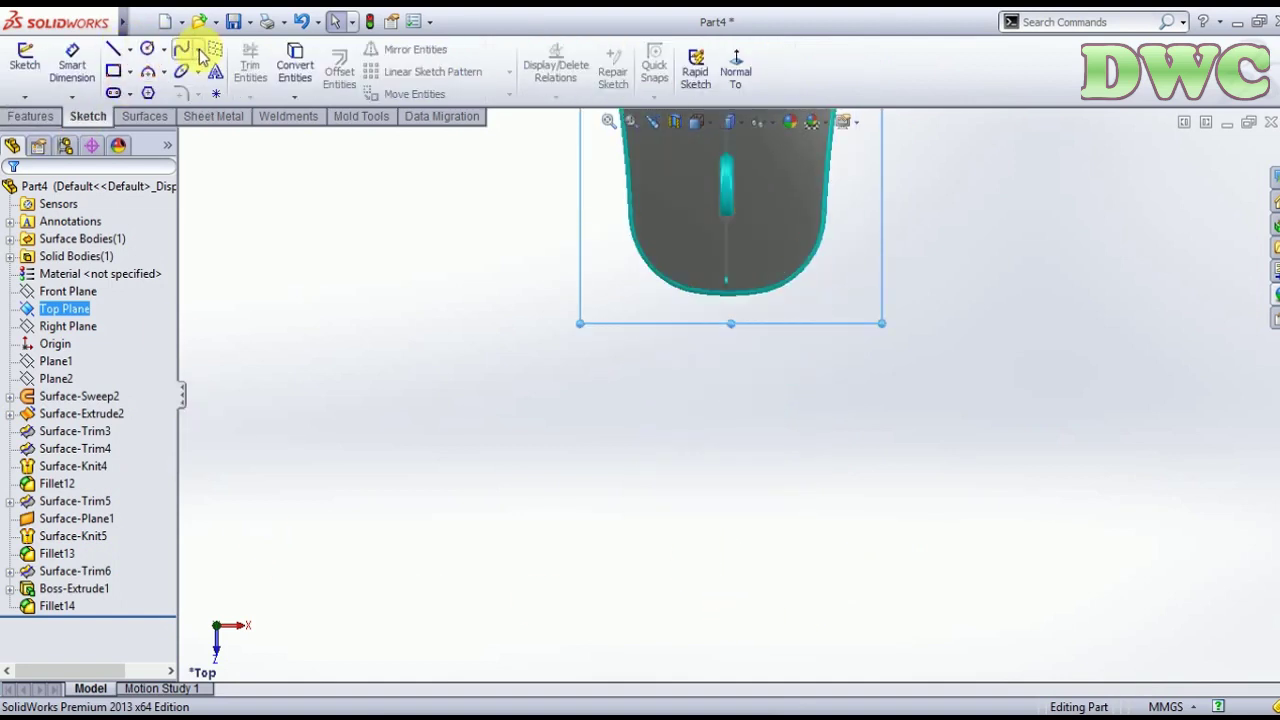
{"action": "left_click", "coordinate": [181, 52]}
{"action": "left_click", "coordinate": [181, 50]}
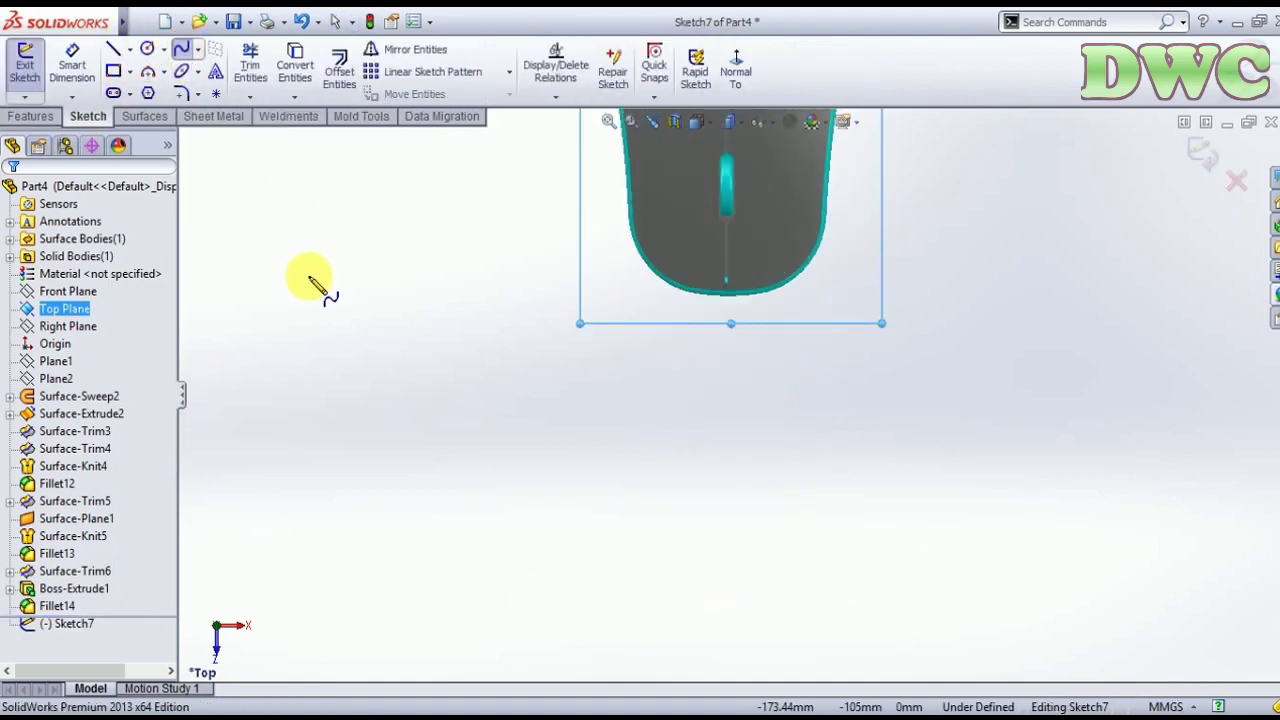
{"action": "key", "text": "Escape"}
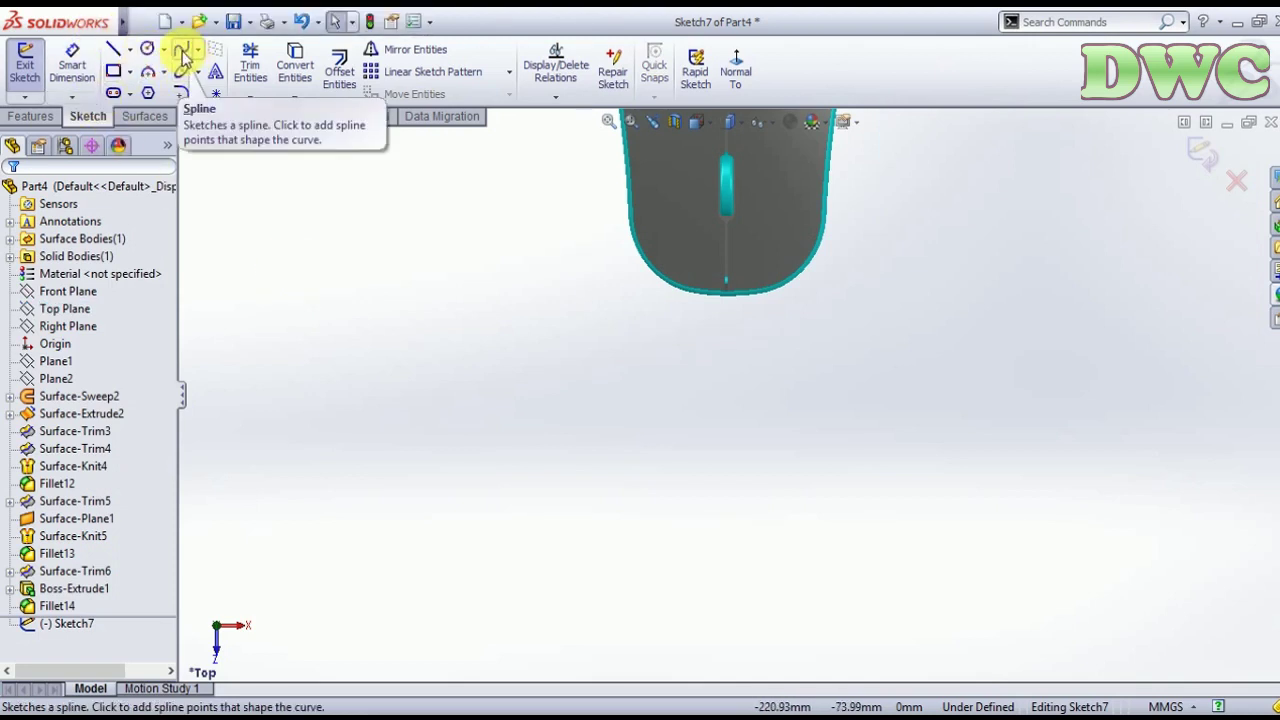
{"action": "left_click", "coordinate": [181, 52]}
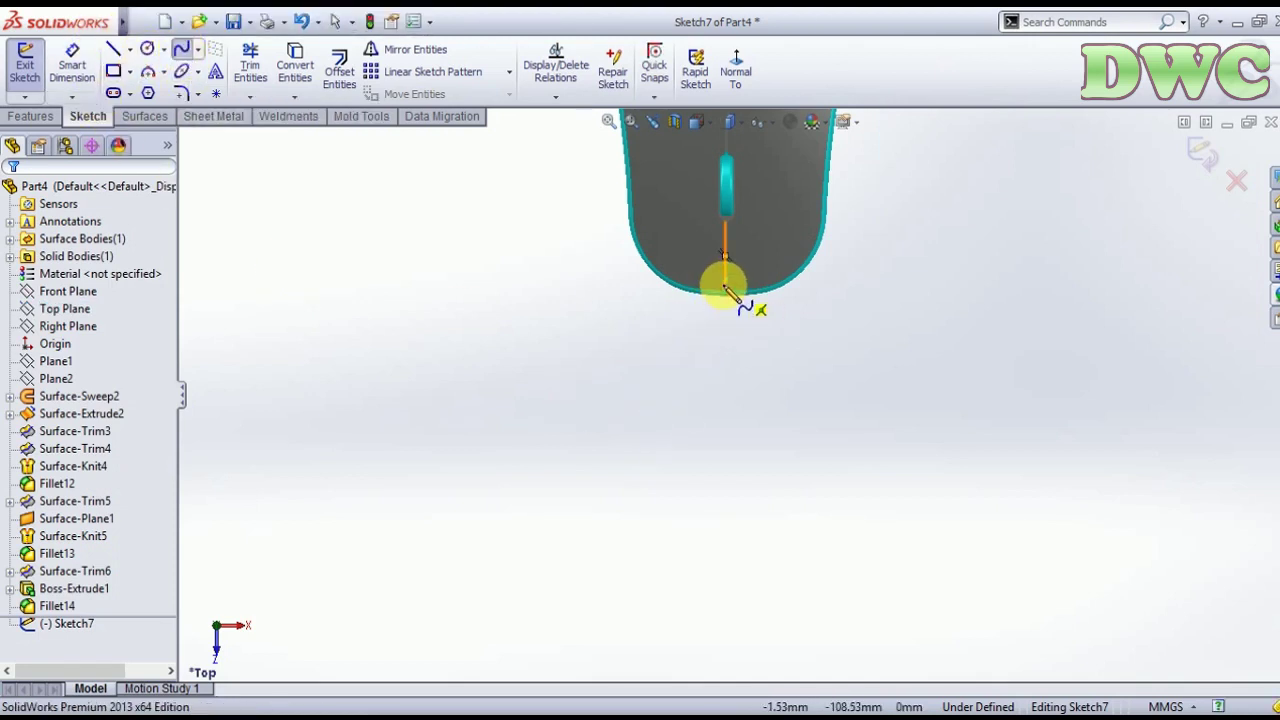
{"action": "scroll", "coordinate": [730, 293], "scroll_direction": "down", "scroll_amount": 3}
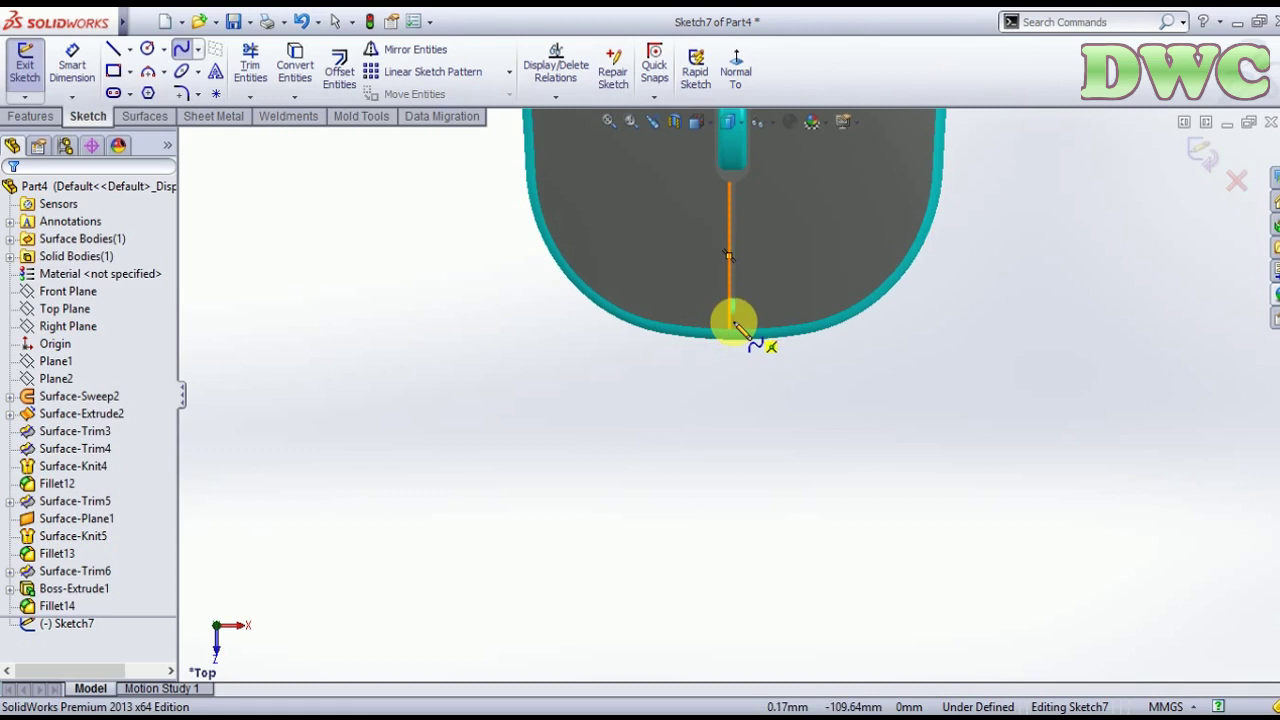
- Draw a five-point wavy spline from the body edge downward and exit the sketch
{"action": "left_click", "coordinate": [731, 322]}
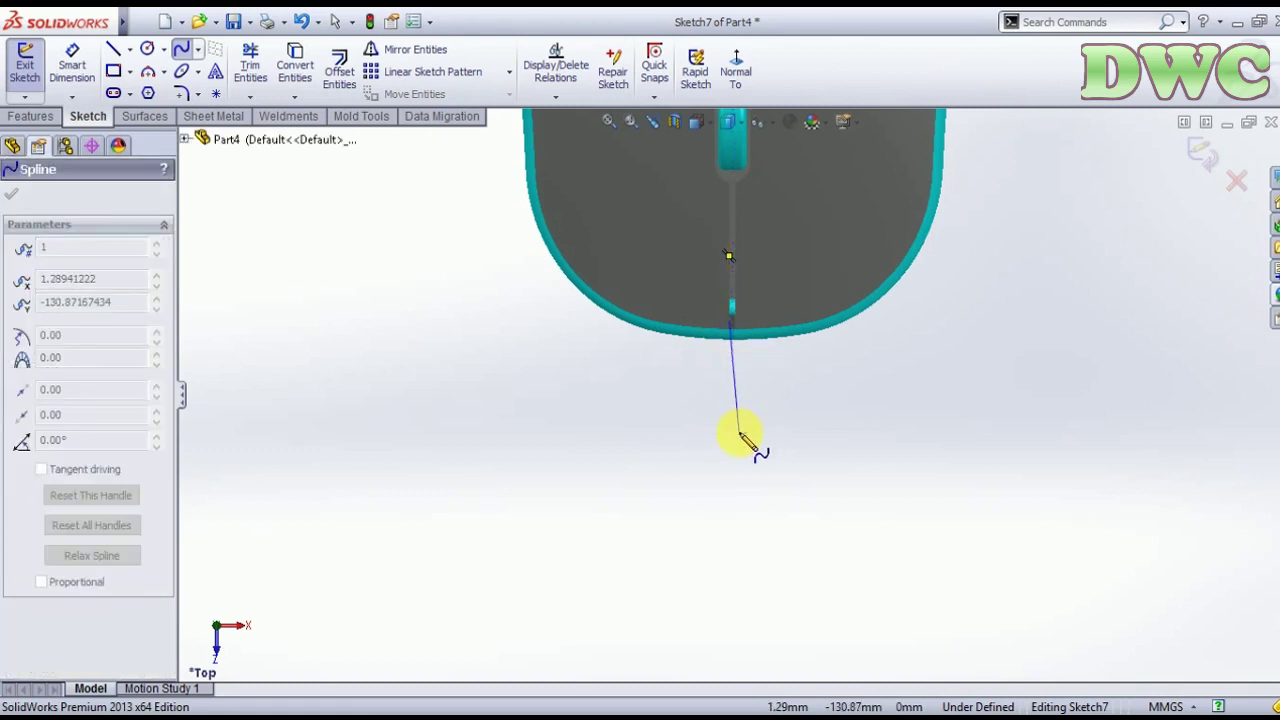
{"action": "left_click", "coordinate": [739, 432]}
{"action": "left_click", "coordinate": [784, 490]}
{"action": "left_click", "coordinate": [709, 593]}
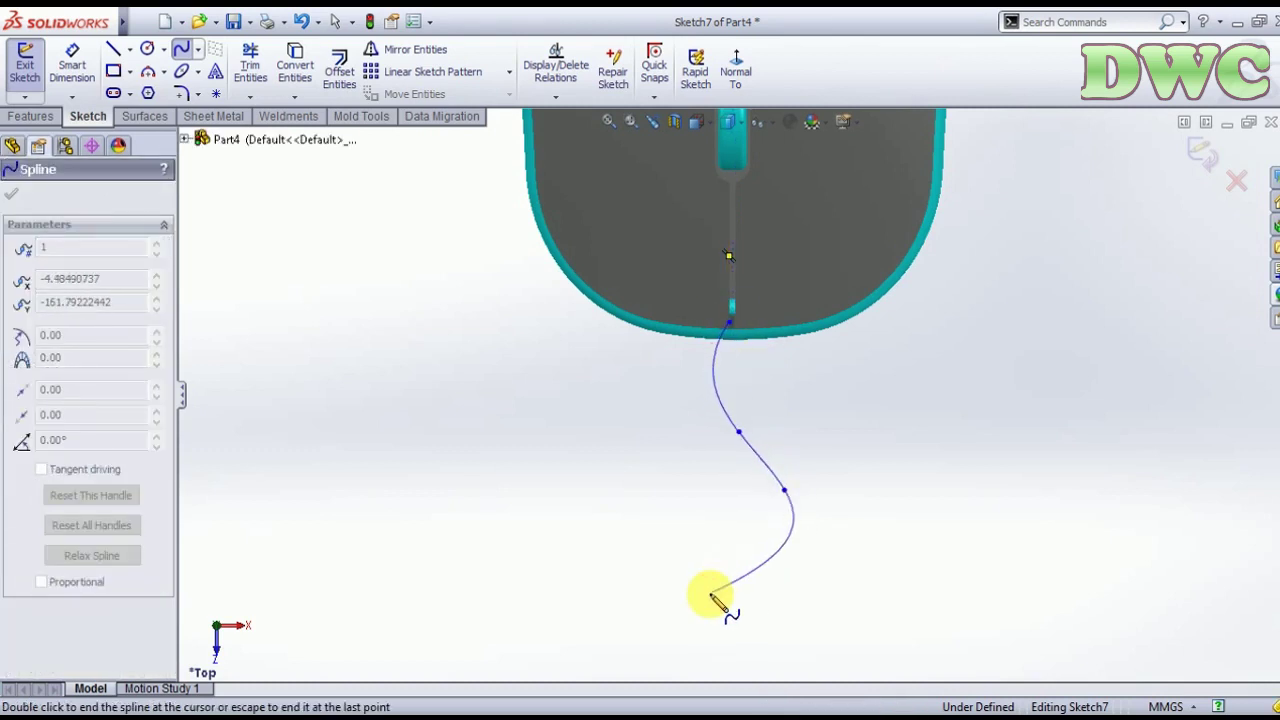
{"action": "left_click", "coordinate": [691, 666]}
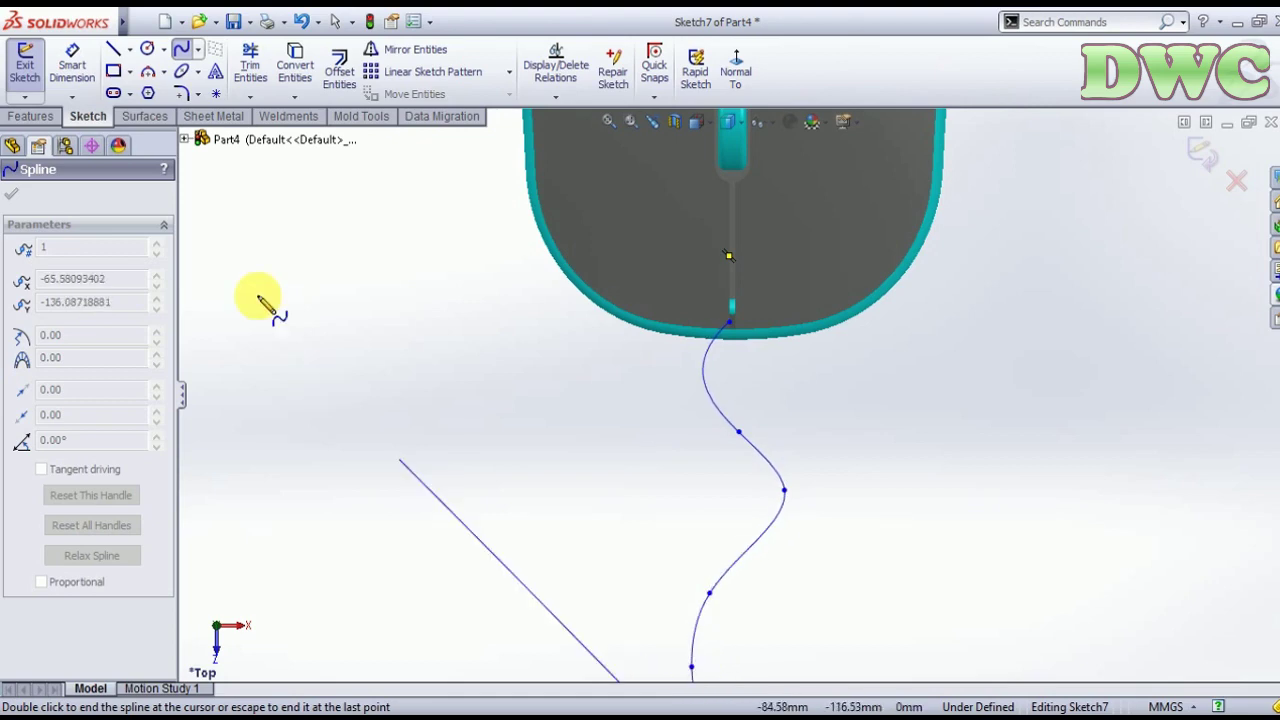
{"action": "key", "text": "Escape"}
{"action": "left_click", "coordinate": [1198, 152]}
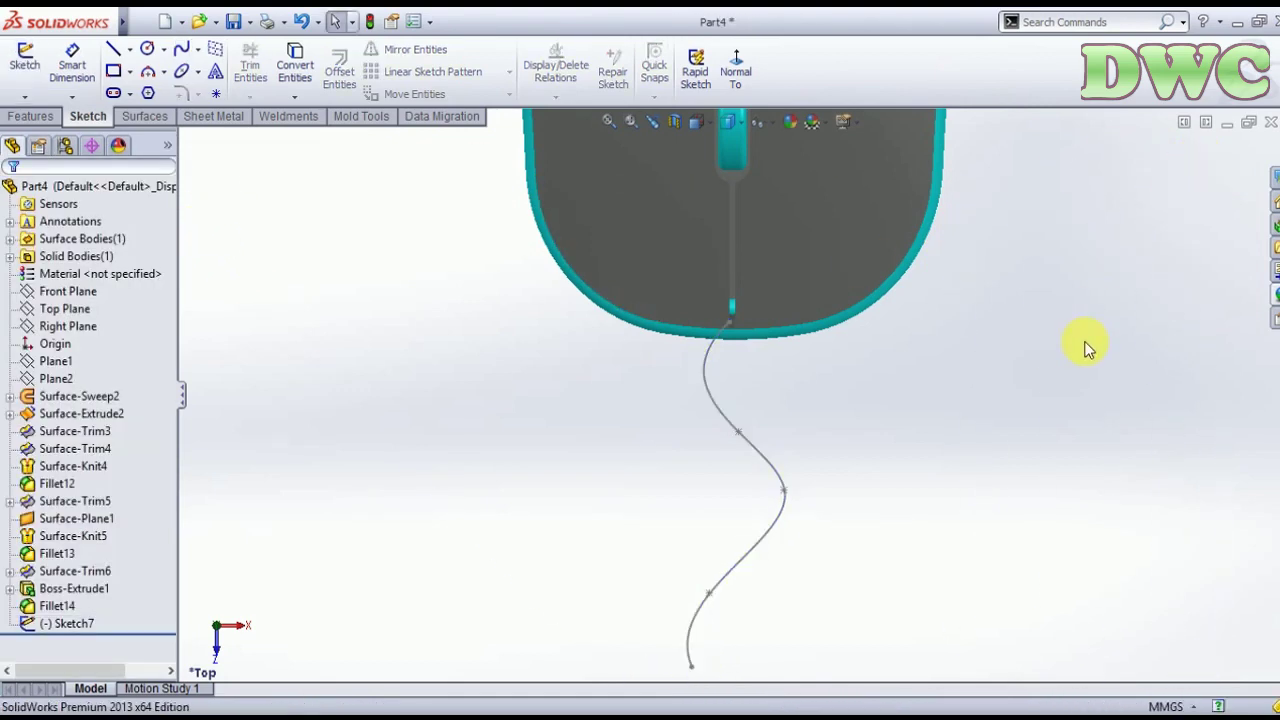
- Create Plane3 perpendicular to the spline at its end point
{"action": "mouse_move", "coordinate": [913, 507]}
{"action": "middle_mouse_down"}
{"action": "mouse_move", "coordinate": [837, 237]}
{"action": "mouse_move", "coordinate": [866, 320]}
{"action": "mouse_move", "coordinate": [654, 517]}
{"action": "middle_mouse_up"}
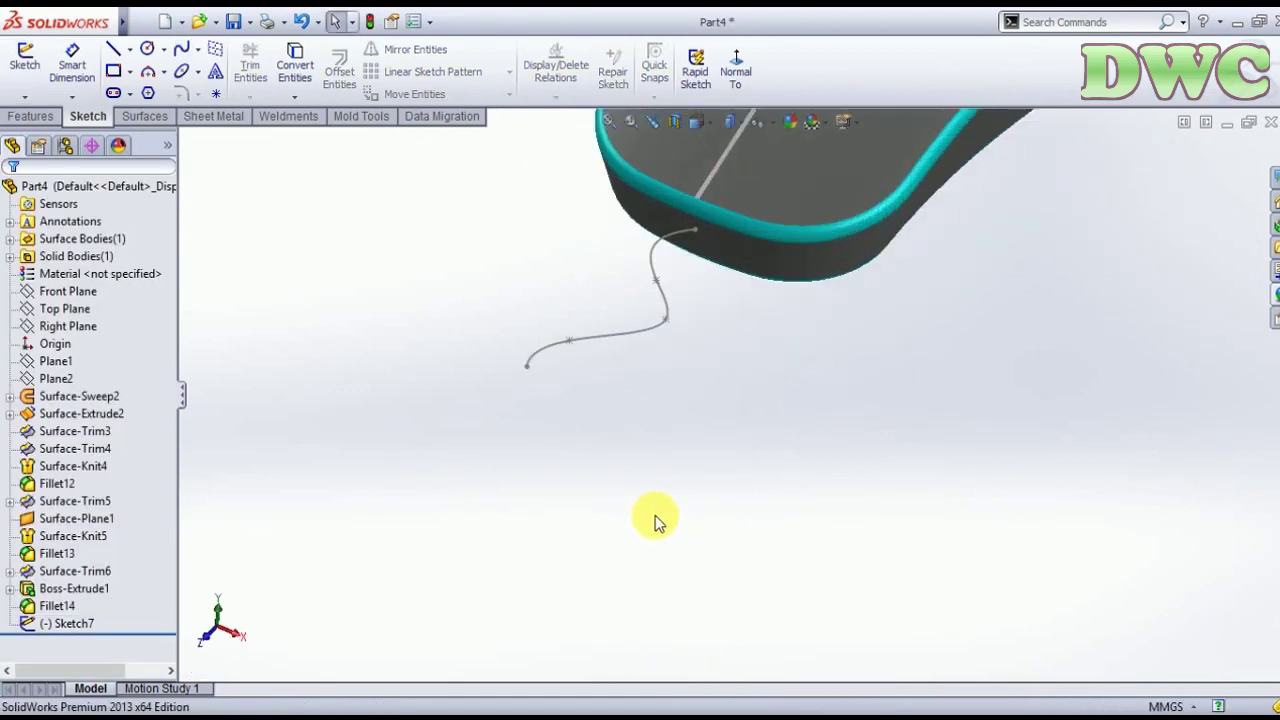
{"action": "left_click", "coordinate": [30, 117]}
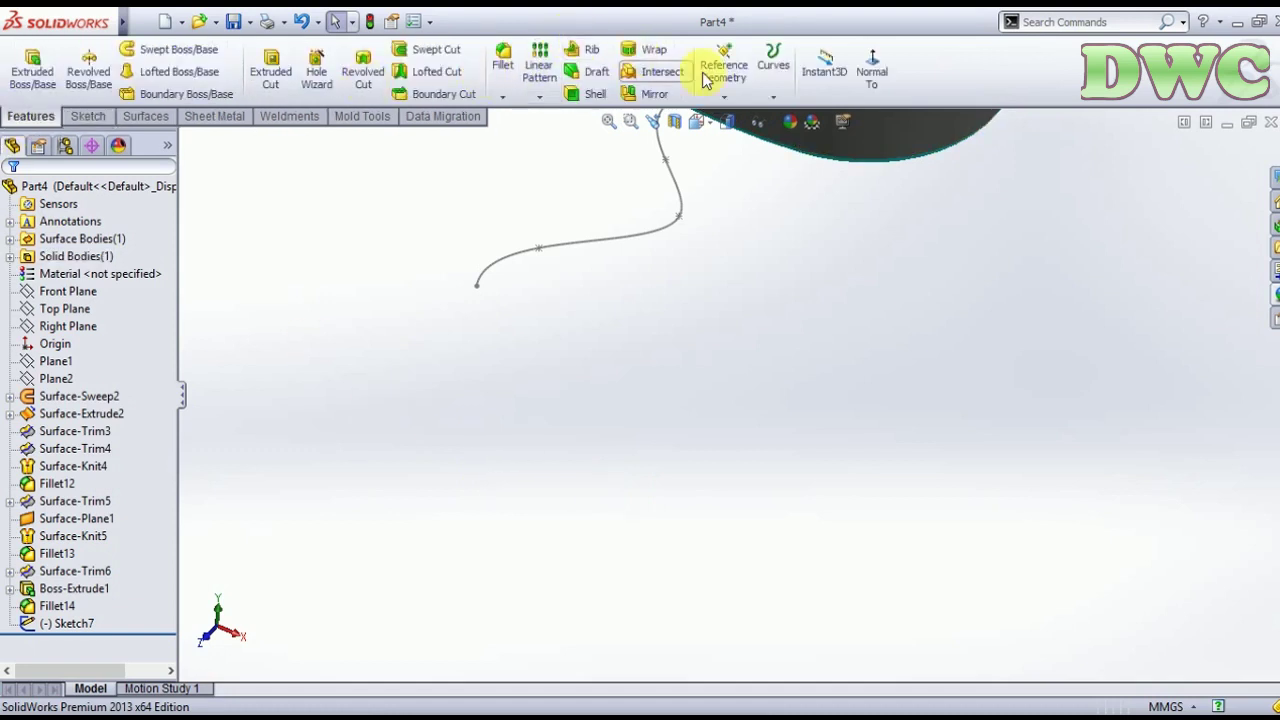
{"action": "left_click", "coordinate": [726, 86]}
{"action": "left_click", "coordinate": [757, 117]}
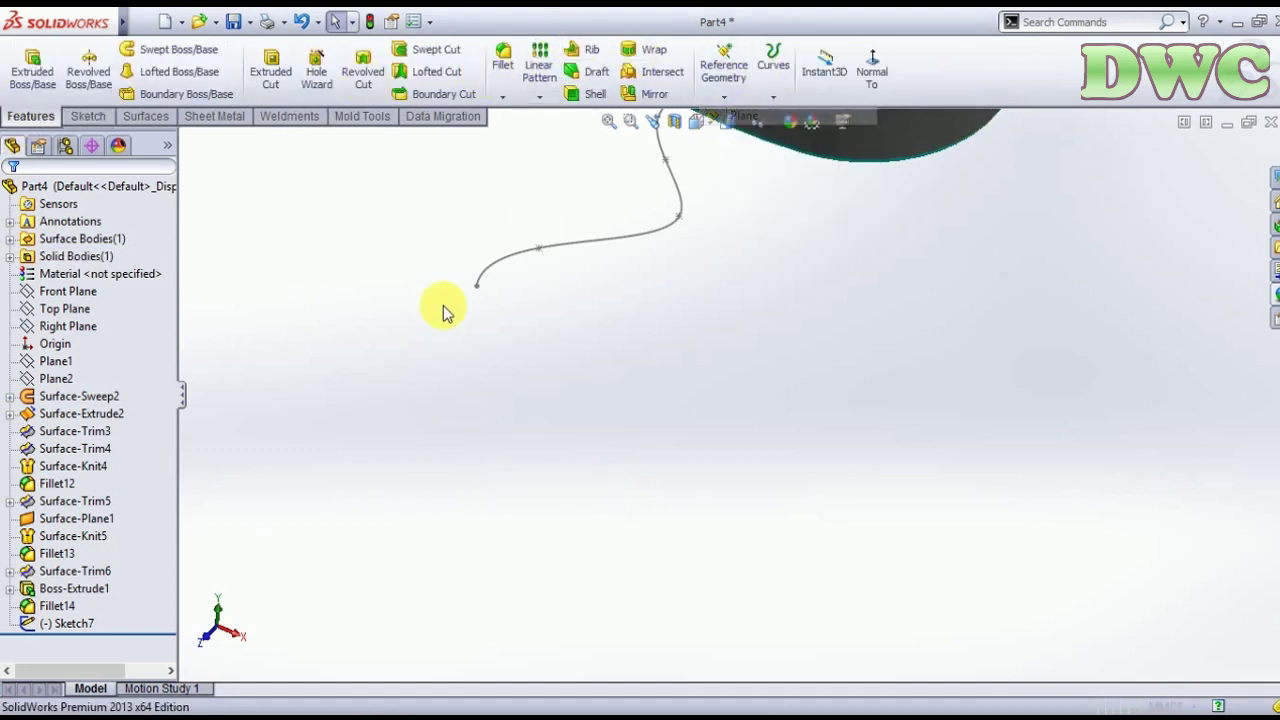
{"action": "left_click", "coordinate": [482, 277]}
{"action": "left_click", "coordinate": [476, 286]}
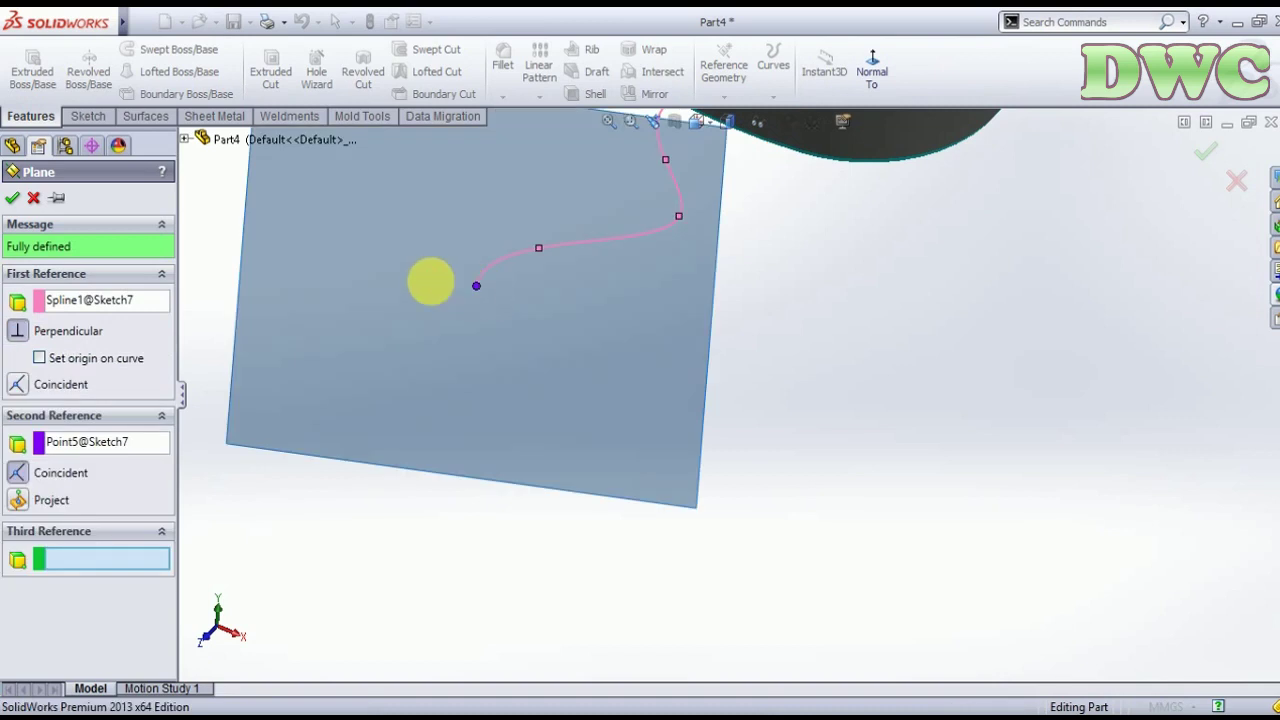
{"action": "left_click", "coordinate": [12, 200]}
- Sketch a circle centred on the spline's end and dimension it to 3.5 mm
{"action": "left_click", "coordinate": [88, 116]}
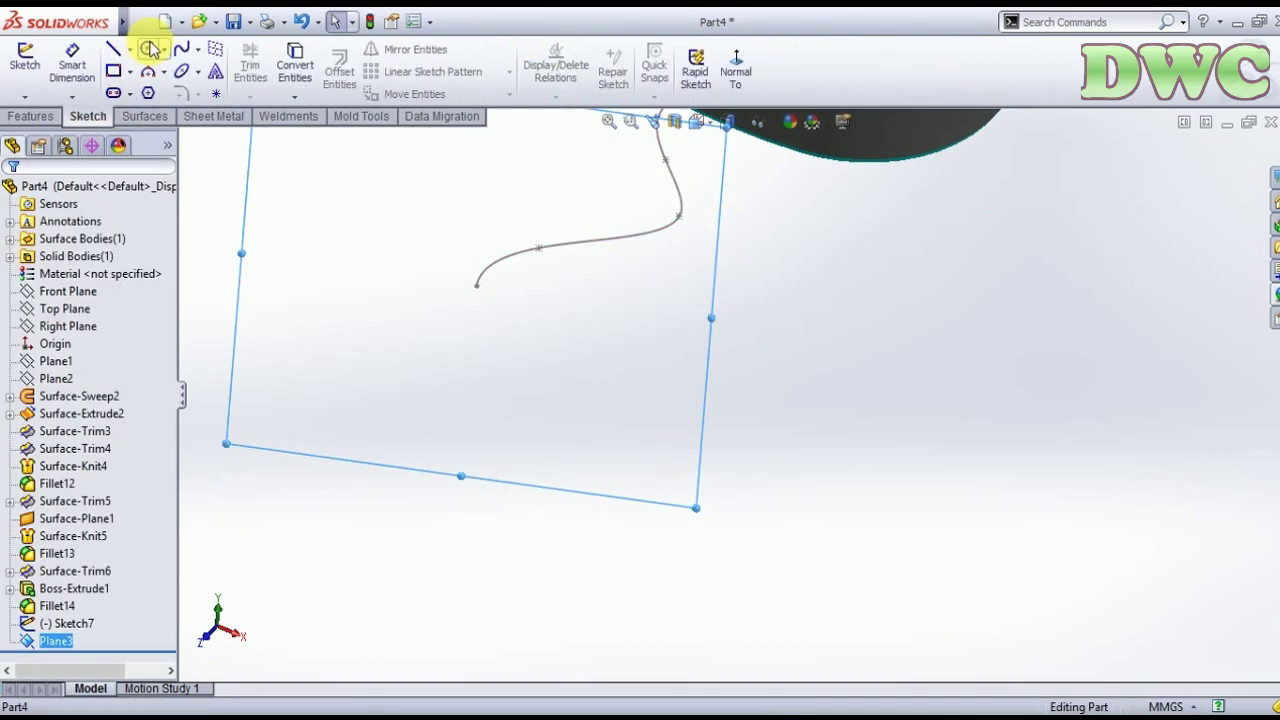
{"action": "left_click", "coordinate": [147, 49]}
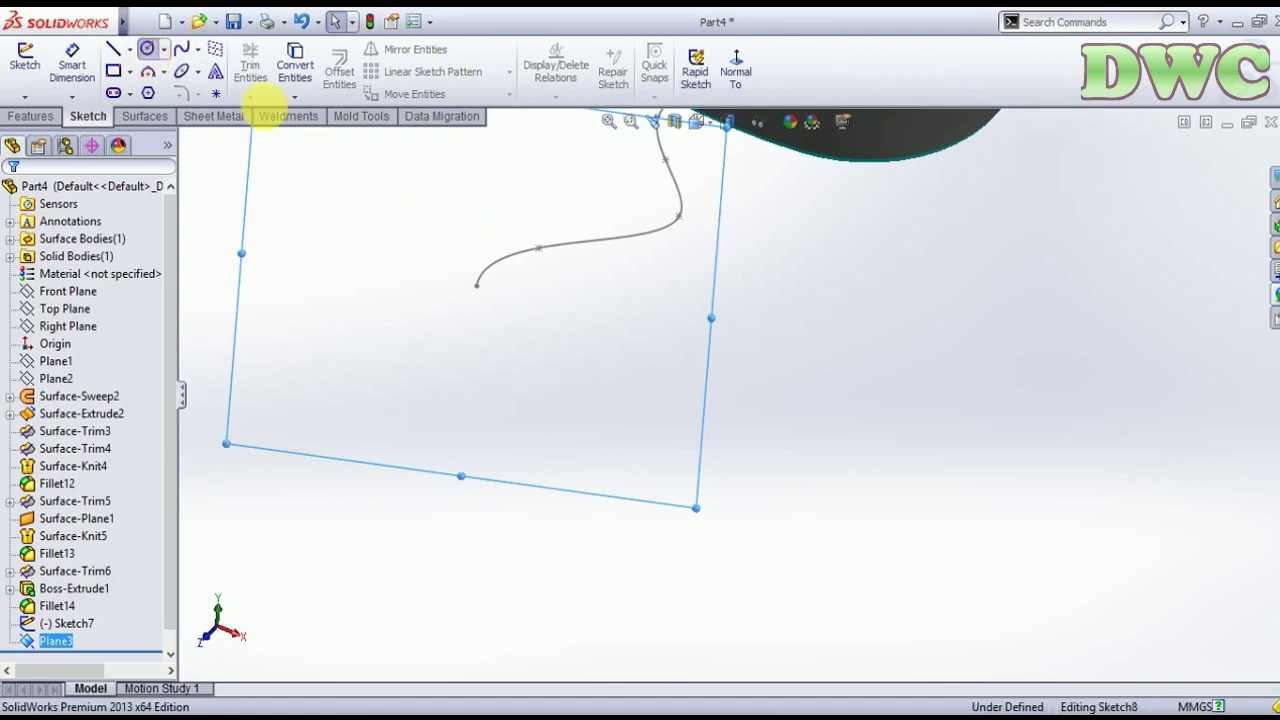
{"action": "left_click", "coordinate": [477, 293]}
{"action": "left_click", "coordinate": [490, 314]}
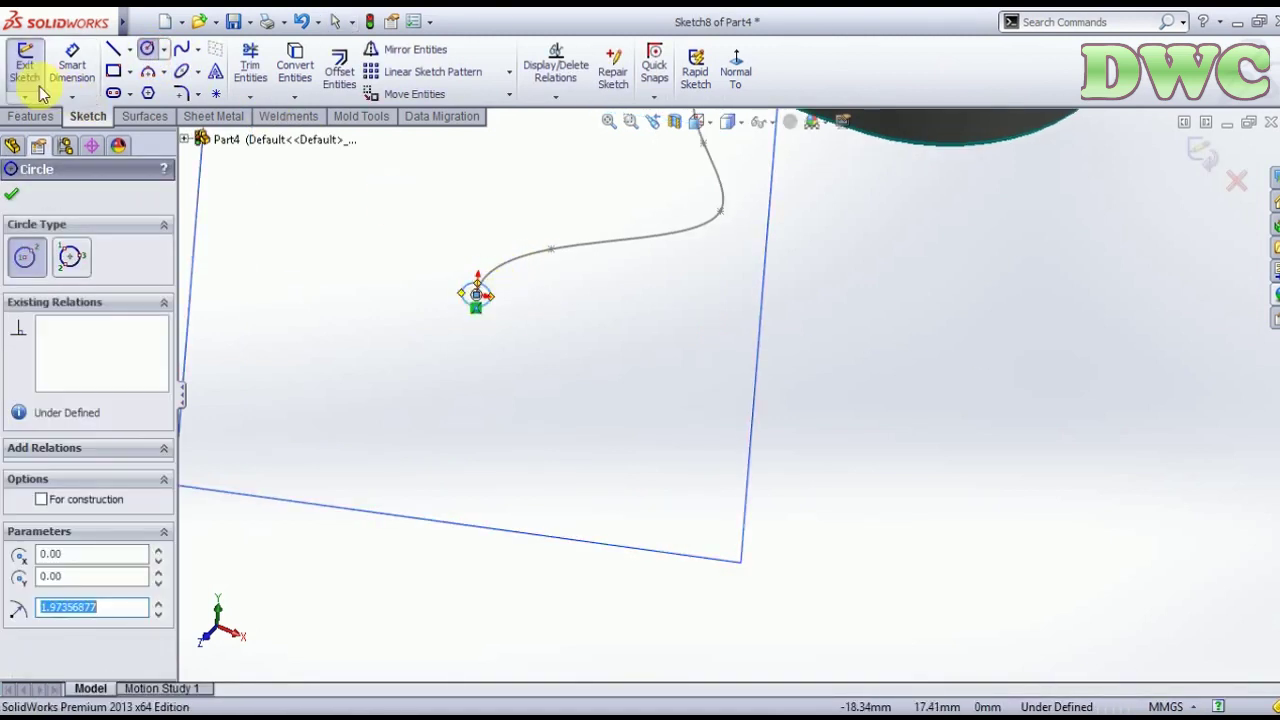
{"action": "key", "text": "Escape"}
{"action": "left_click", "coordinate": [476, 292]}
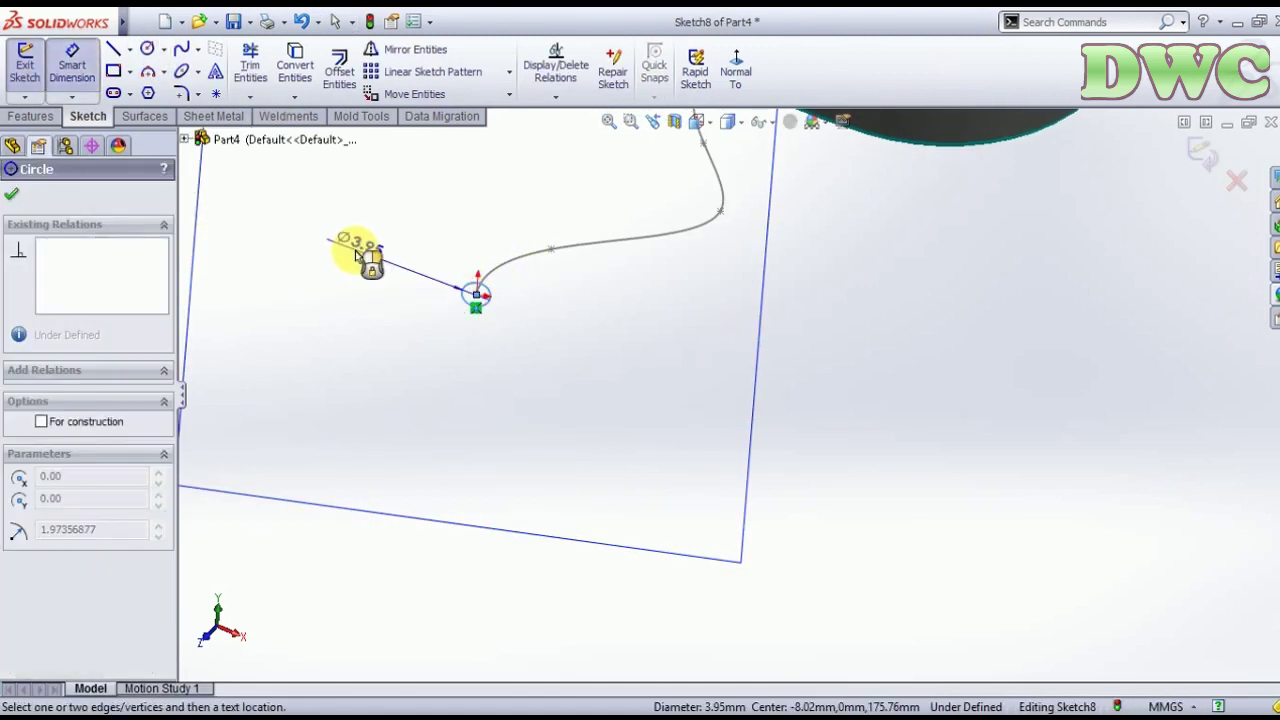
{"action": "left_click", "coordinate": [362, 256]}
{"action": "type", "text": "3.95"}
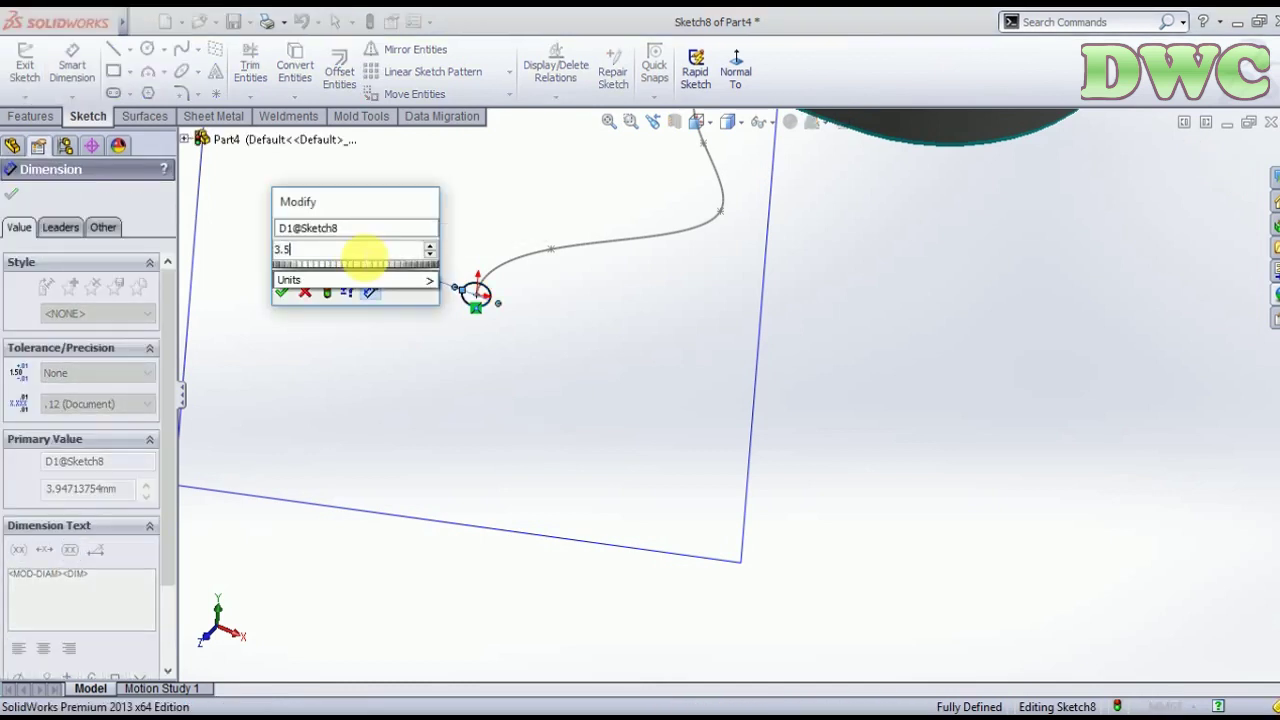
{"action": "key", "text": "Return"}
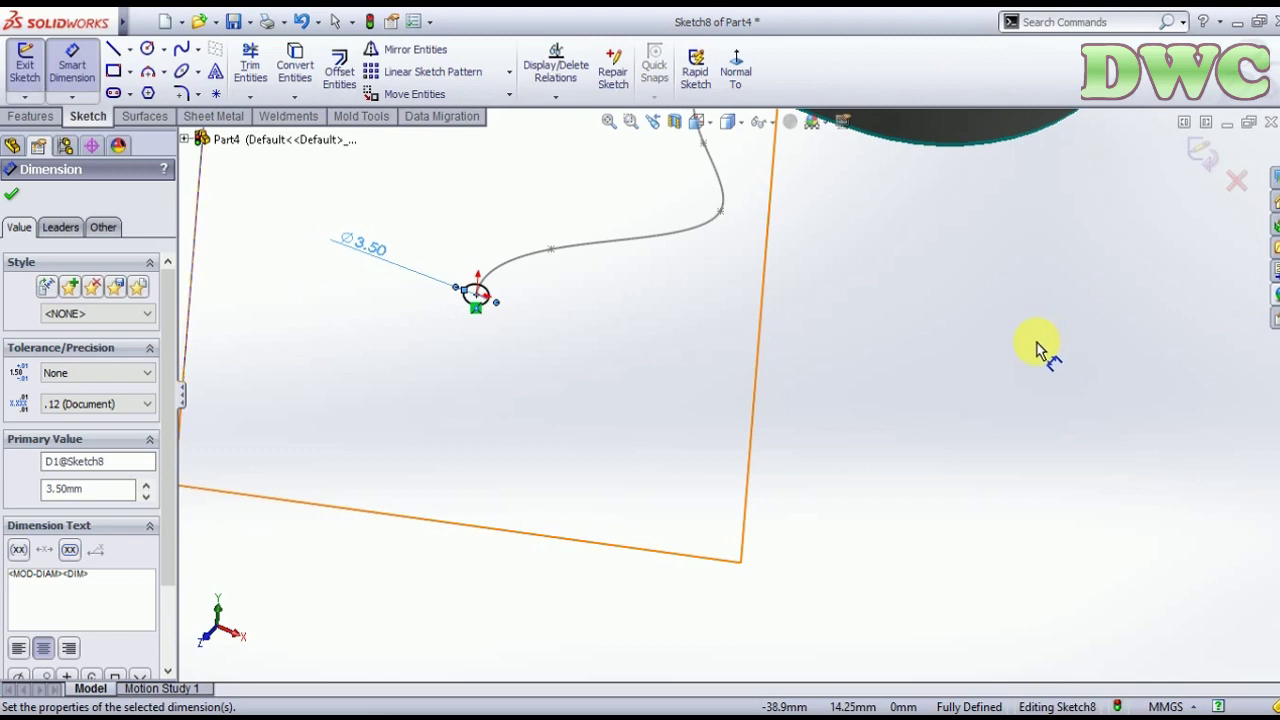
{"action": "key", "text": "ctrl+b"}
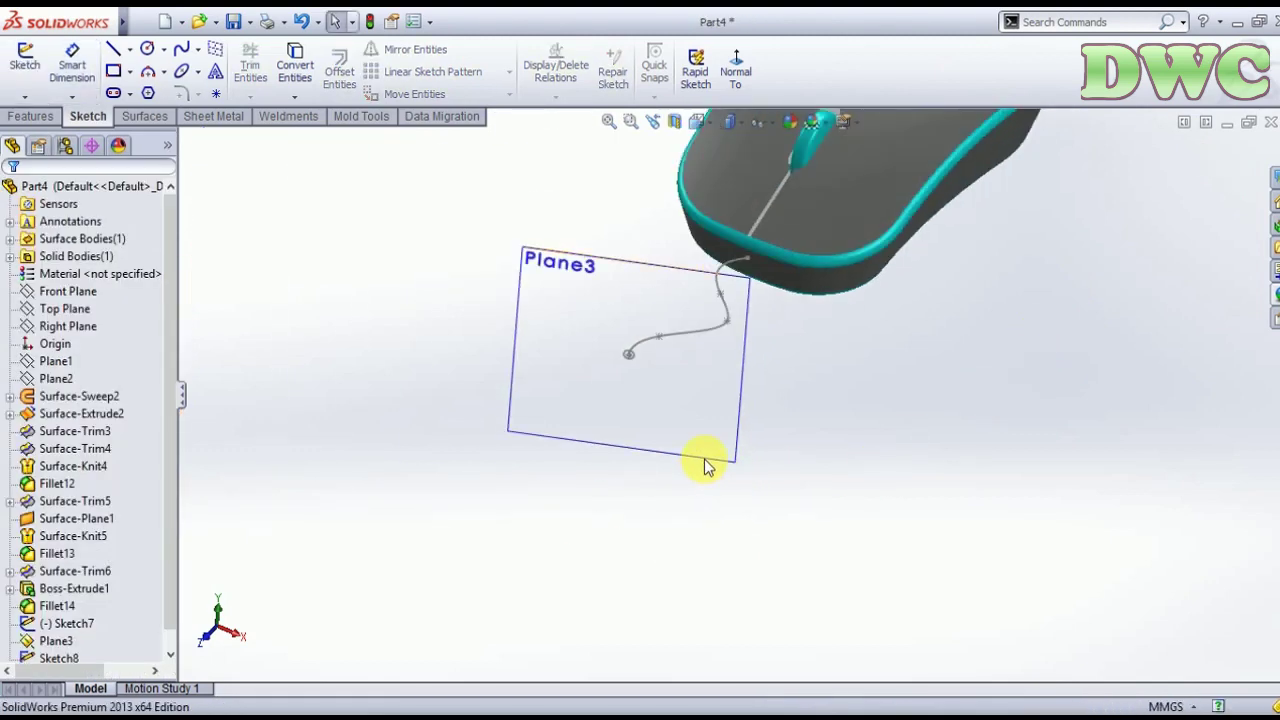
- Hide Plane3 and sweep the Sketch8 circle along the Sketch7 spline to form the cable
{"action": "right_click", "coordinate": [849, 425]}
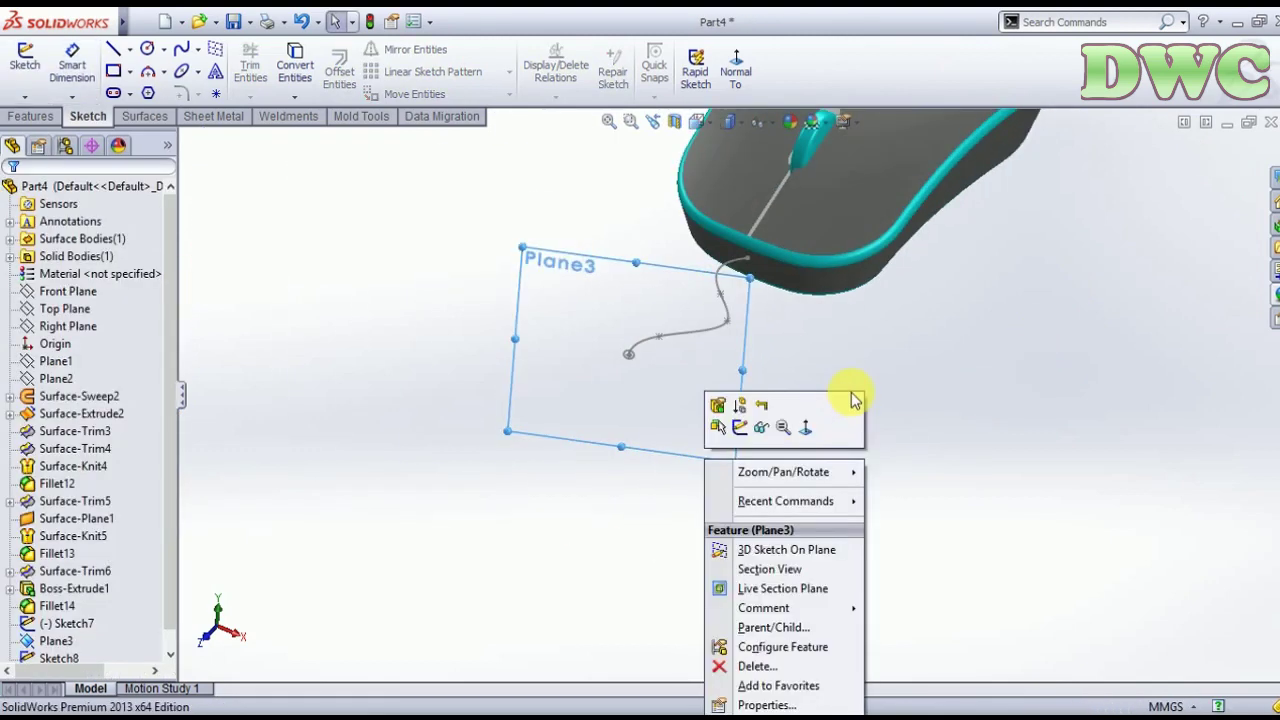
{"action": "left_click", "coordinate": [762, 427]}
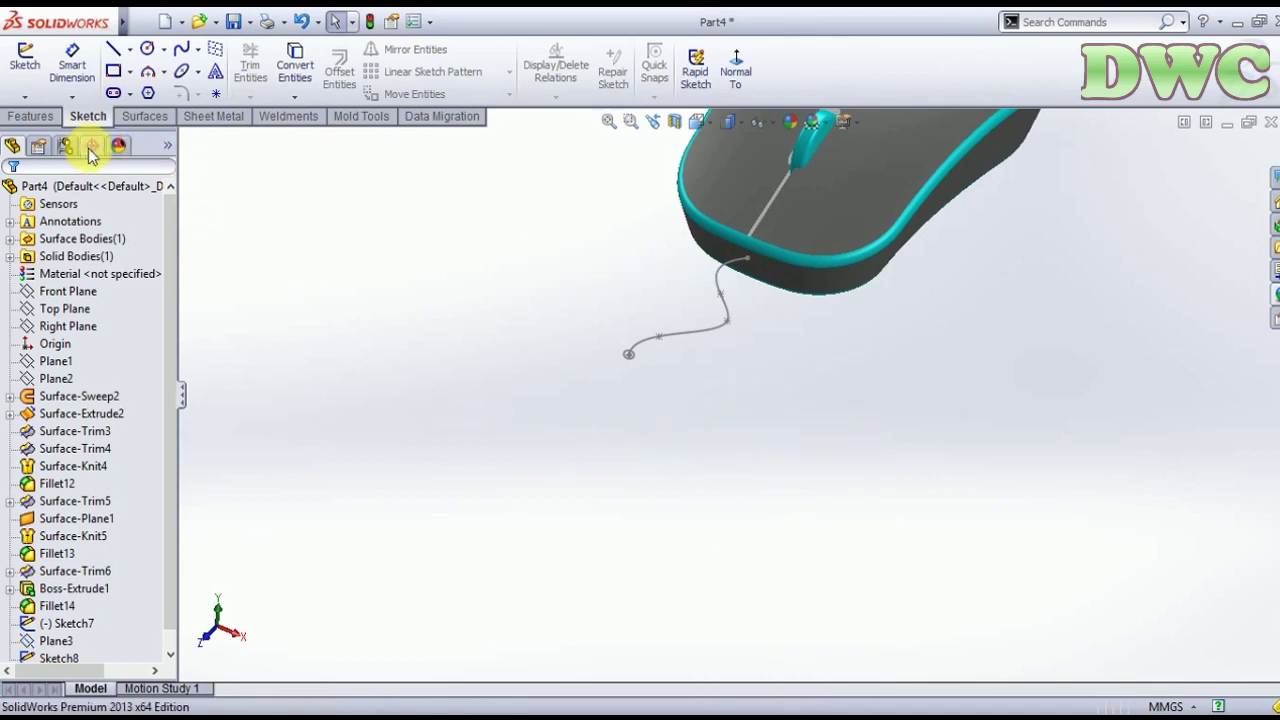
{"action": "left_click", "coordinate": [30, 117]}
{"action": "left_click", "coordinate": [177, 48]}
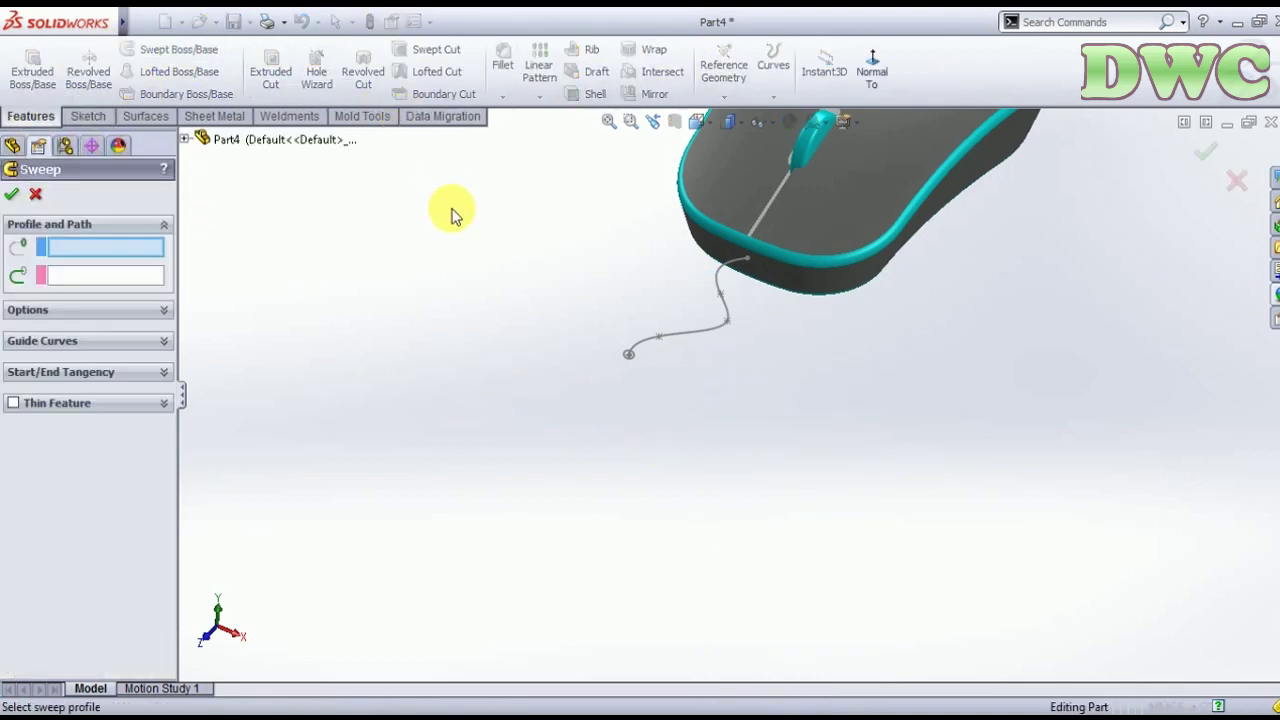
{"action": "left_click", "coordinate": [35, 194]}
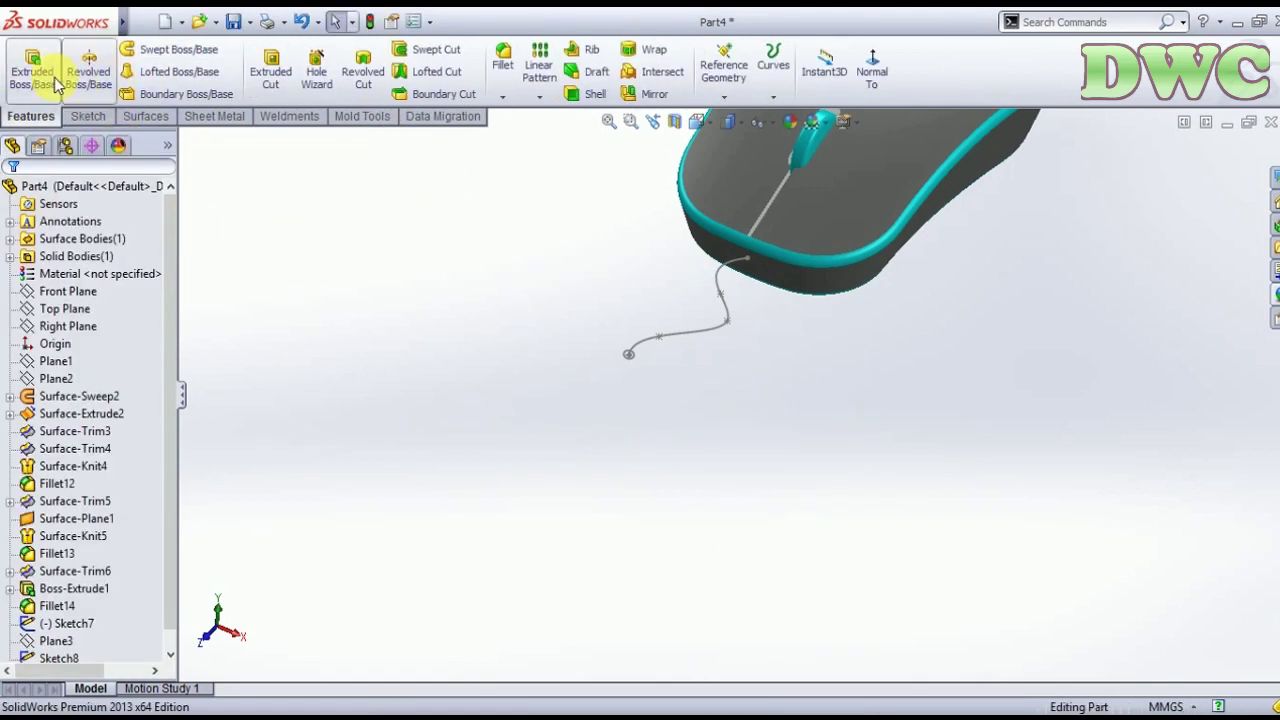
{"action": "left_click", "coordinate": [178, 49]}
{"action": "left_click", "coordinate": [825, 463]}
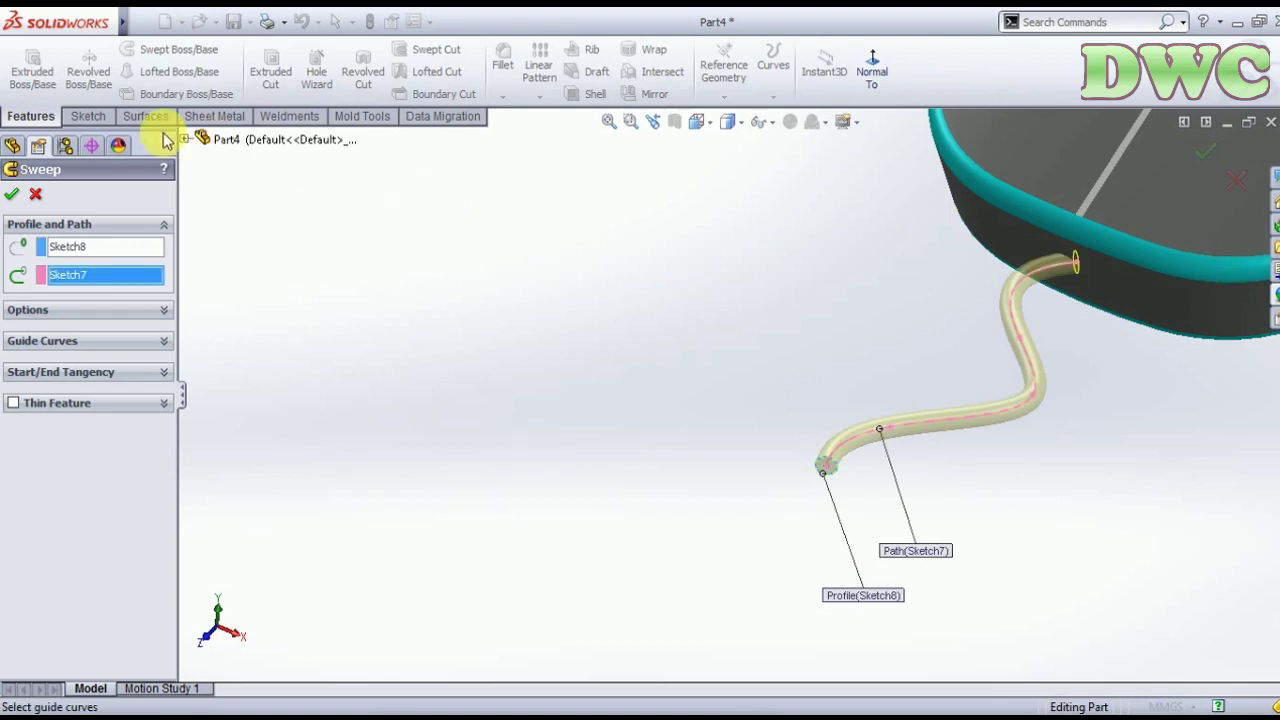
{"action": "key", "text": "Return"}
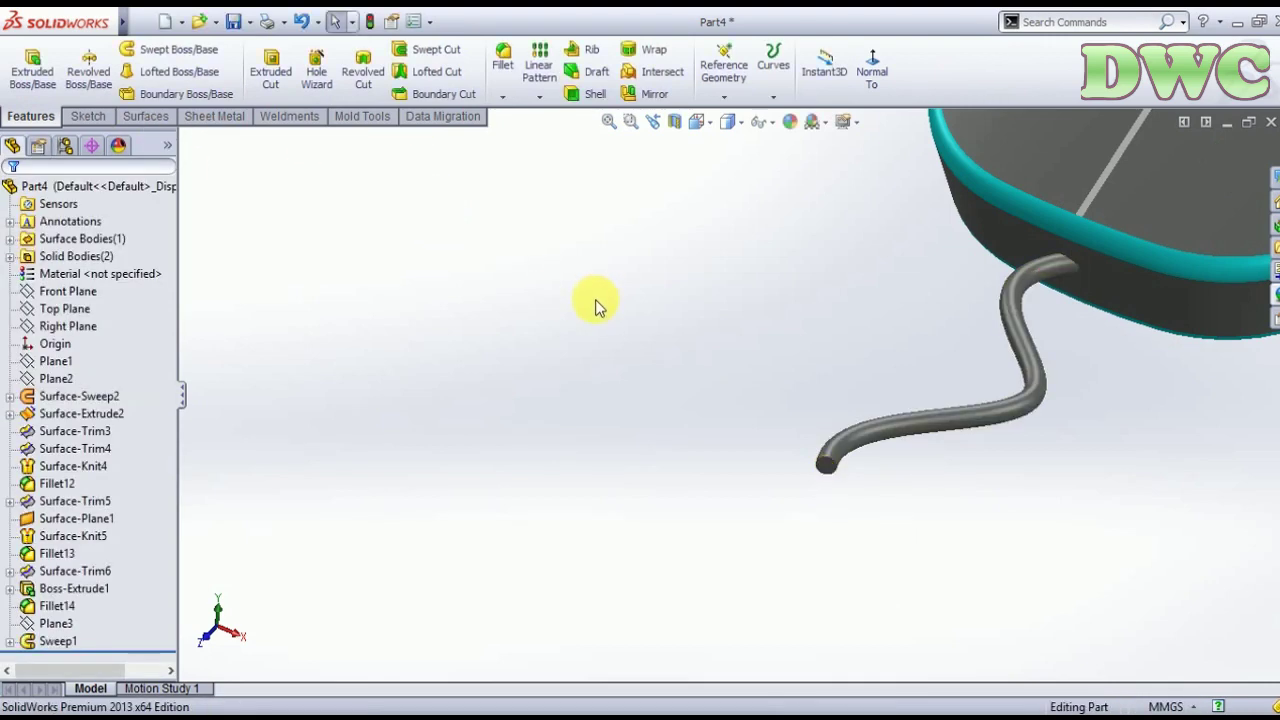
{"action": "mouse_move", "coordinate": [594, 303]}
{"action": "middle_mouse_down"}
{"action": "mouse_move", "coordinate": [614, 363]}
{"action": "mouse_move", "coordinate": [569, 236]}
{"action": "mouse_move", "coordinate": [527, 355]}
{"action": "middle_mouse_up"}
- Give the Sweep1 cable a near-black appearance and orbit to review the finished mouse
{"action": "scroll", "coordinate": [640, 330], "scroll_direction": "down", "scroll_amount": 5}
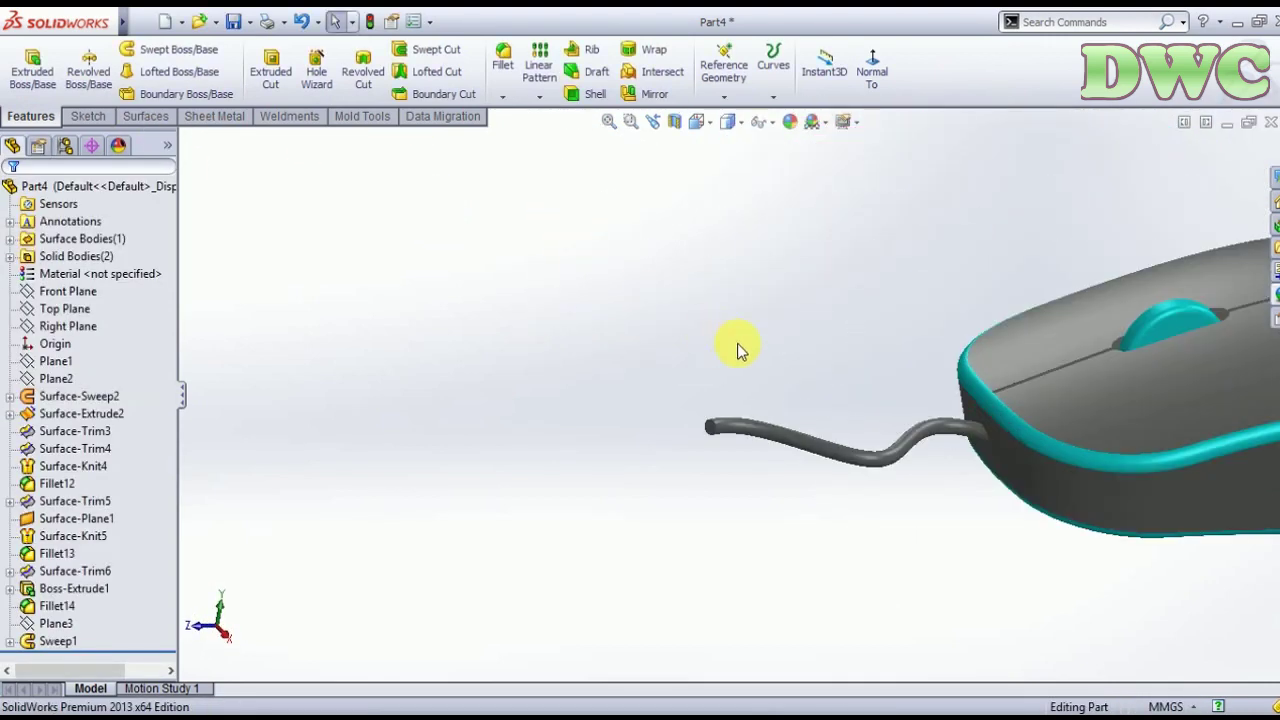
{"action": "left_click", "coordinate": [783, 437]}
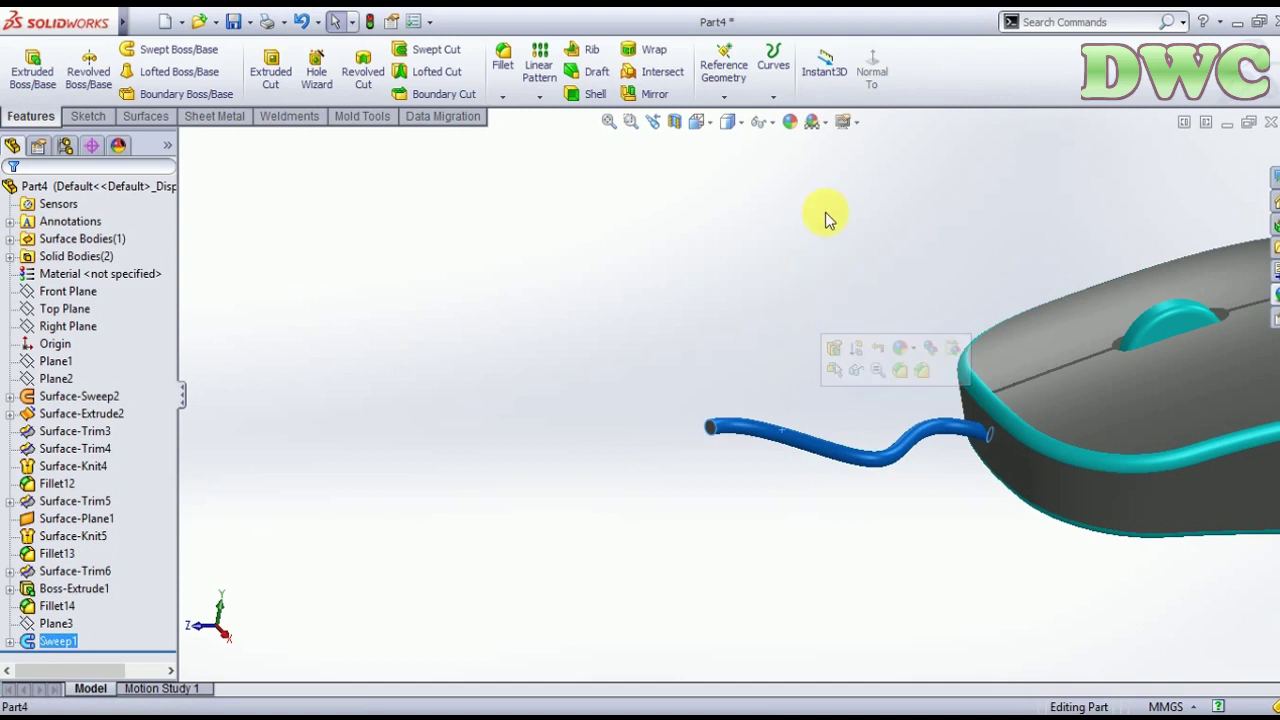
{"action": "left_click", "coordinate": [790, 121]}
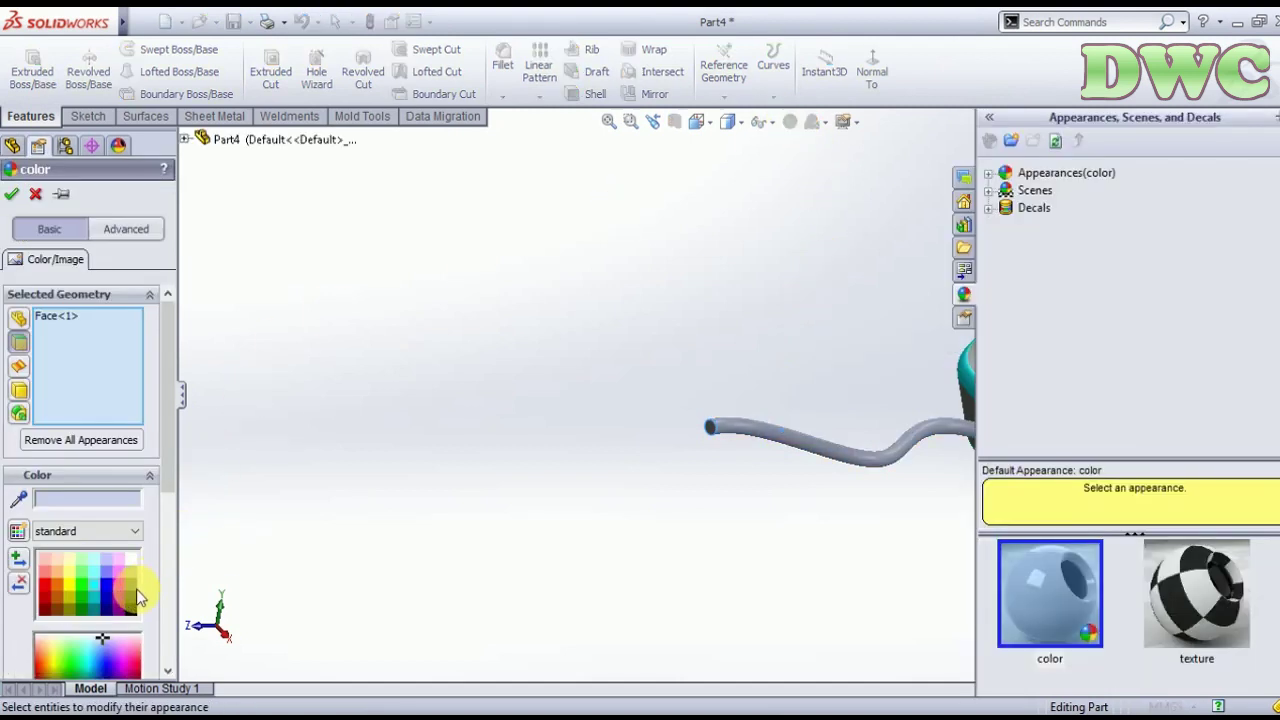
{"action": "left_click", "coordinate": [131, 601]}
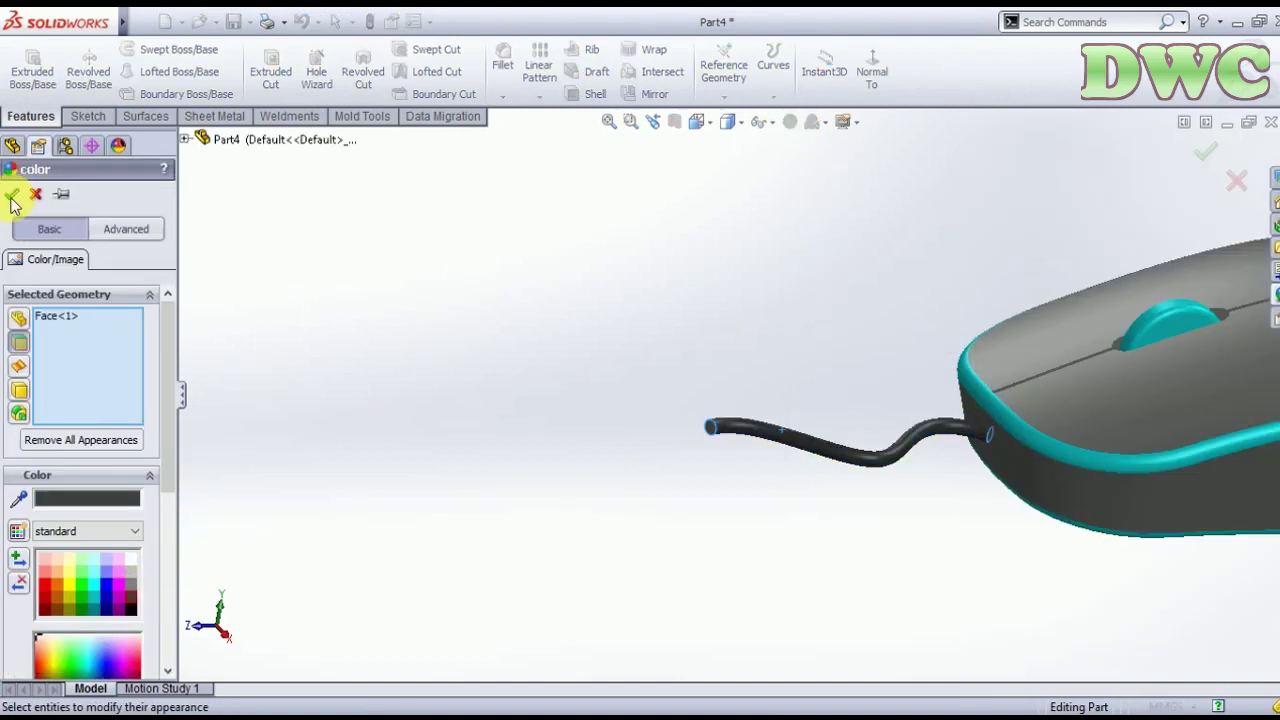
{"action": "left_click", "coordinate": [11, 194]}
{"action": "scroll", "coordinate": [600, 300], "scroll_direction": "up", "scroll_amount": 3}
{"action": "scroll", "coordinate": [937, 237], "scroll_direction": "up", "scroll_amount": 2}
{"action": "mouse_move", "coordinate": [937, 237]}
{"action": "middle_mouse_down"}
{"action": "mouse_move", "coordinate": [975, 355]}
{"action": "mouse_move", "coordinate": [1011, 409]}
{"action": "mouse_move", "coordinate": [1063, 354]}
{"action": "middle_mouse_up"}
{"action": "scroll", "coordinate": [957, 300], "scroll_direction": "down", "scroll_amount": 2}
{"action": "scroll", "coordinate": [385, 338], "scroll_direction": "down", "scroll_amount": 3}
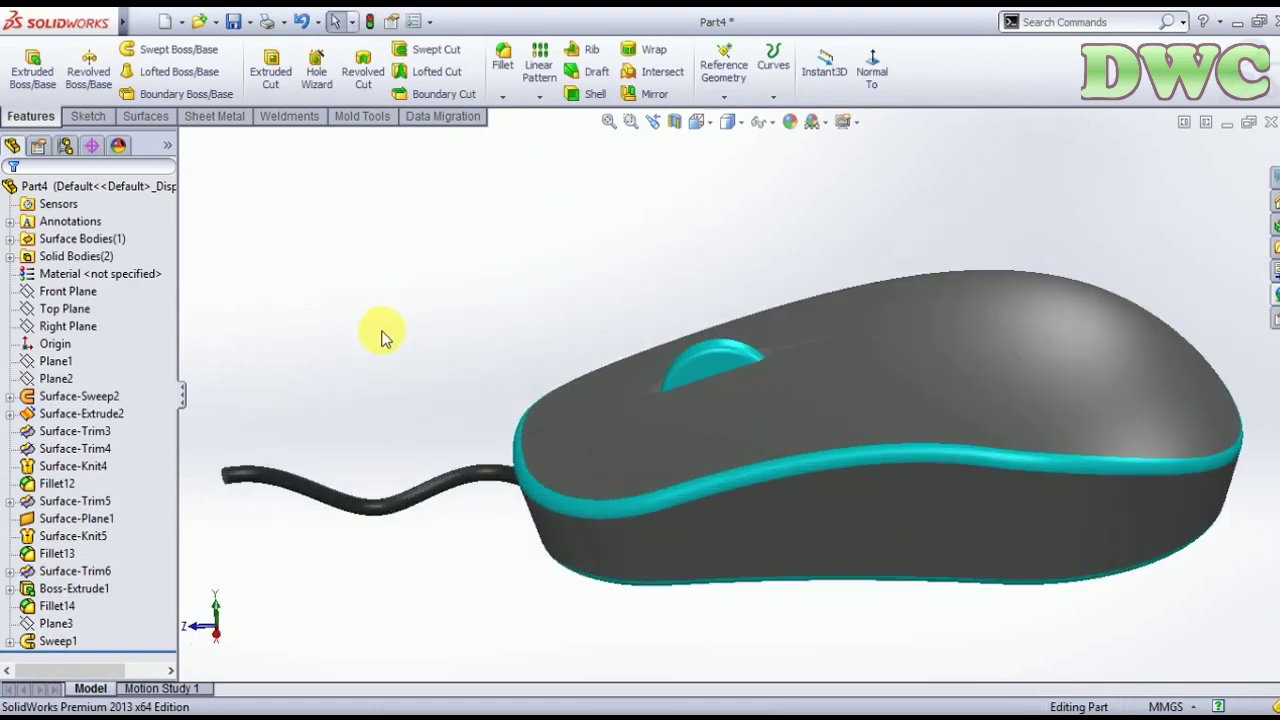
{"action": "middle_click_drag", "start_coordinate": [385, 338], "coordinate": [1240, 510]}
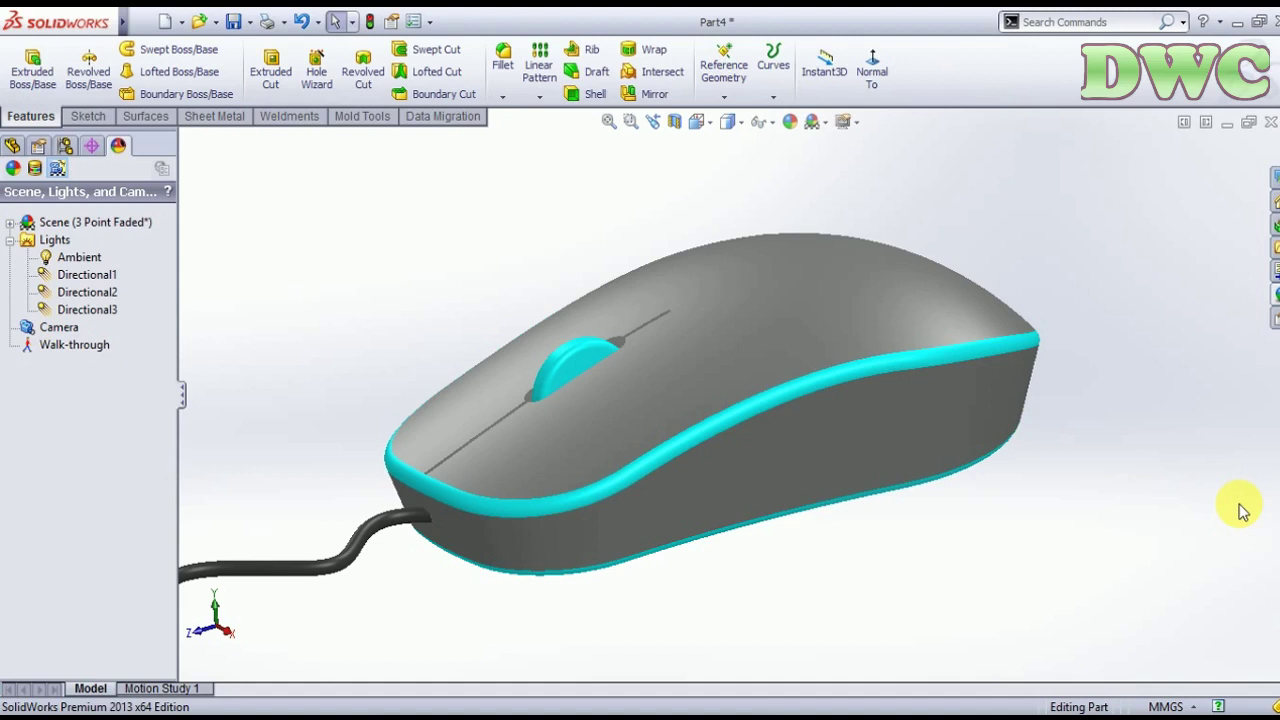